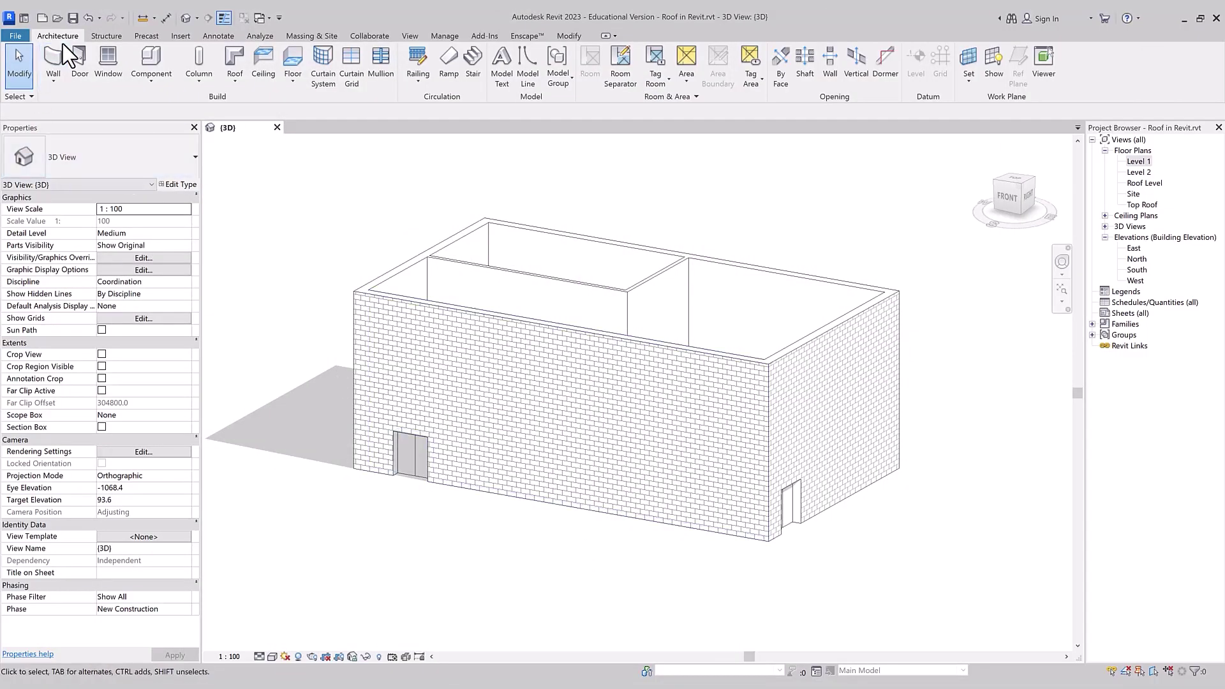
Start a Roof by Extrusion from the Roof dropdown, bringing up the Work Plane dialog
left_click(236, 89)
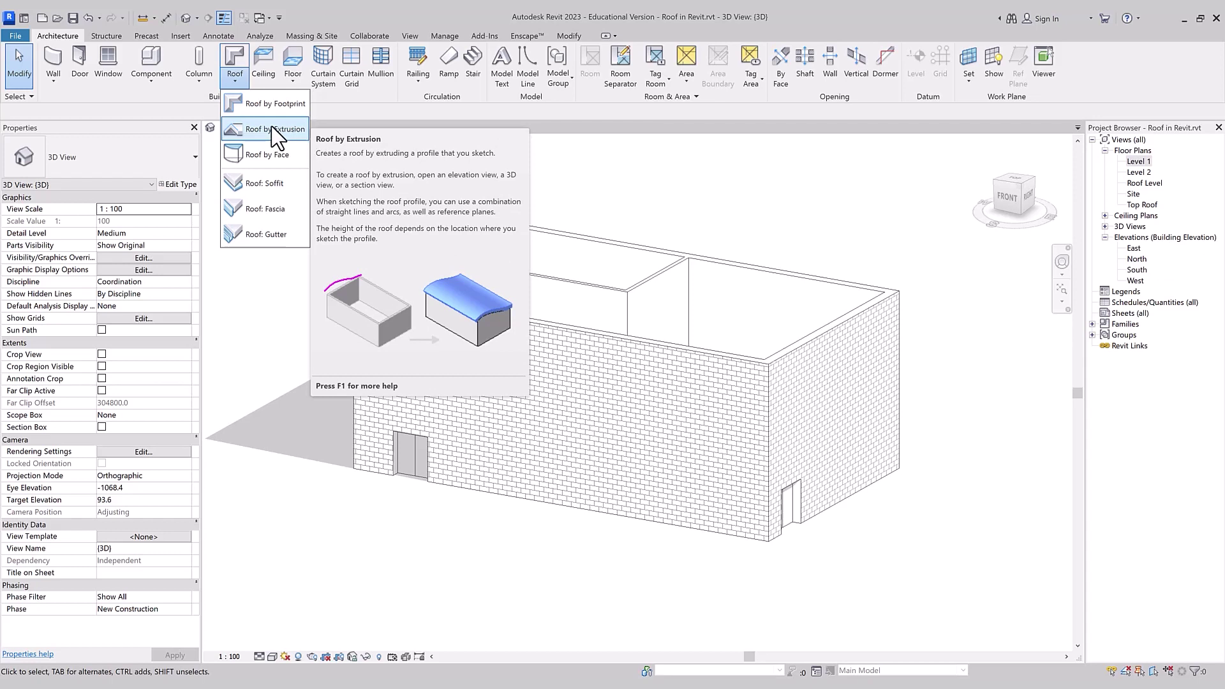
left_click(278, 131)
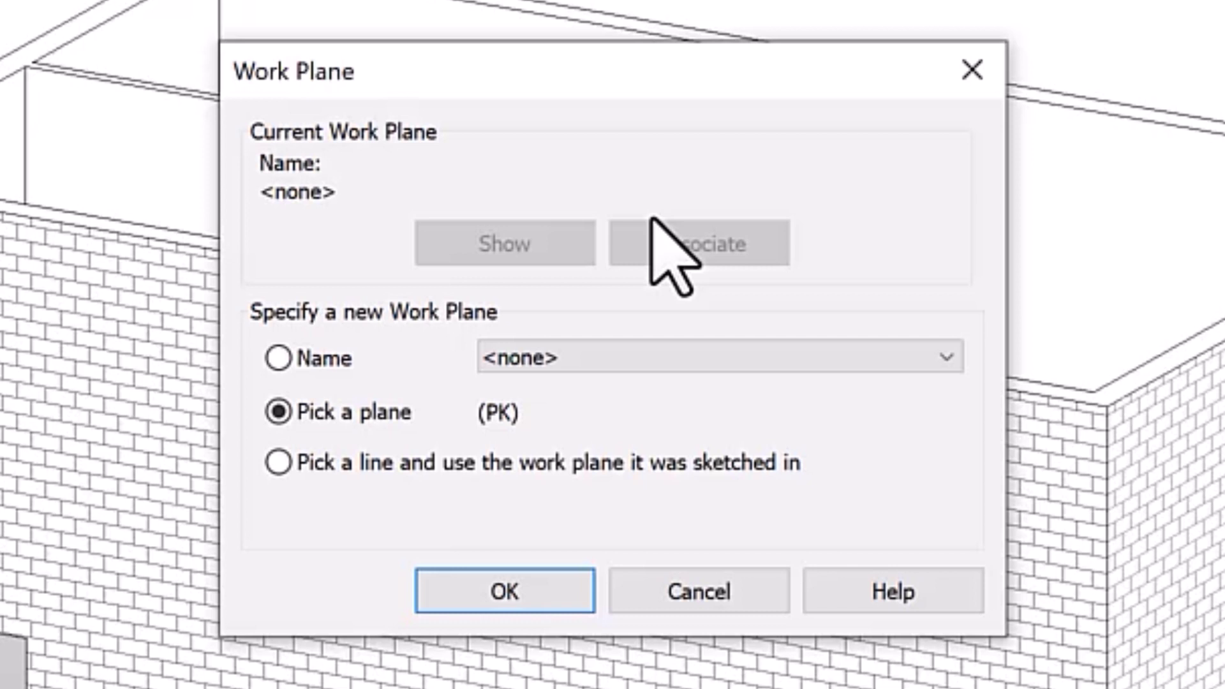
Pick the side wall as the profile plane, keeping Top Roof level and 0.0 offset
left_click(281, 359)
left_click(589, 364)
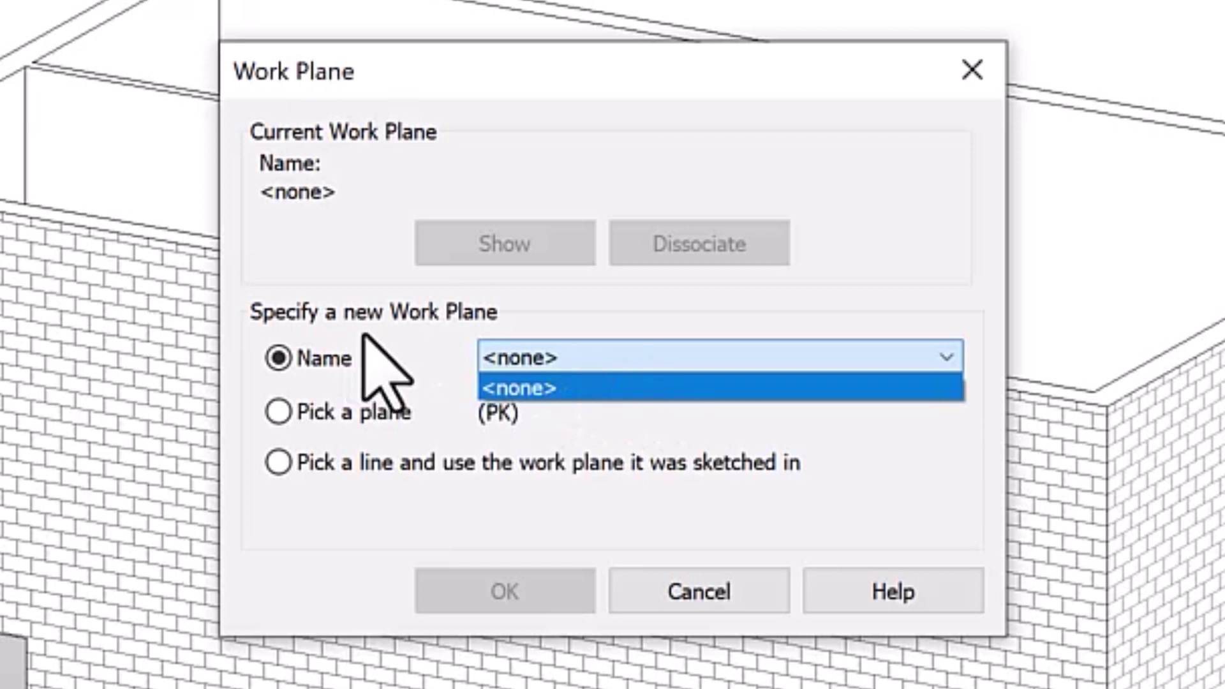
left_click(303, 421)
left_click(319, 413)
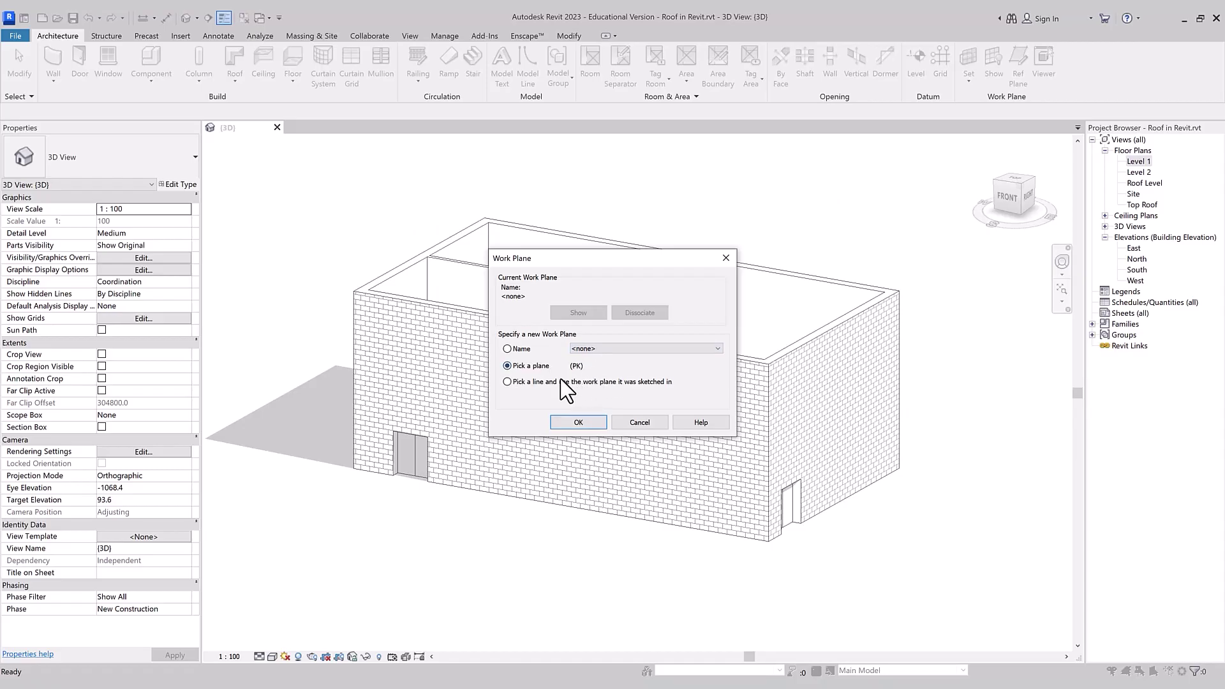
left_click(576, 423)
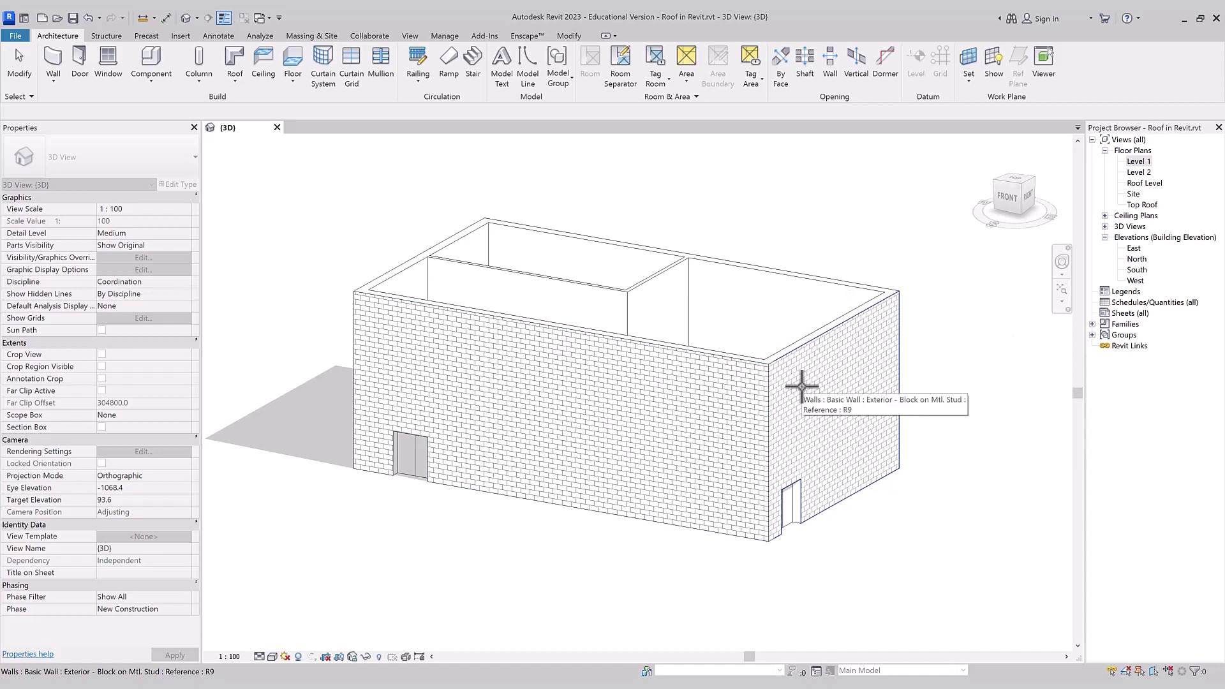
left_click(845, 381)
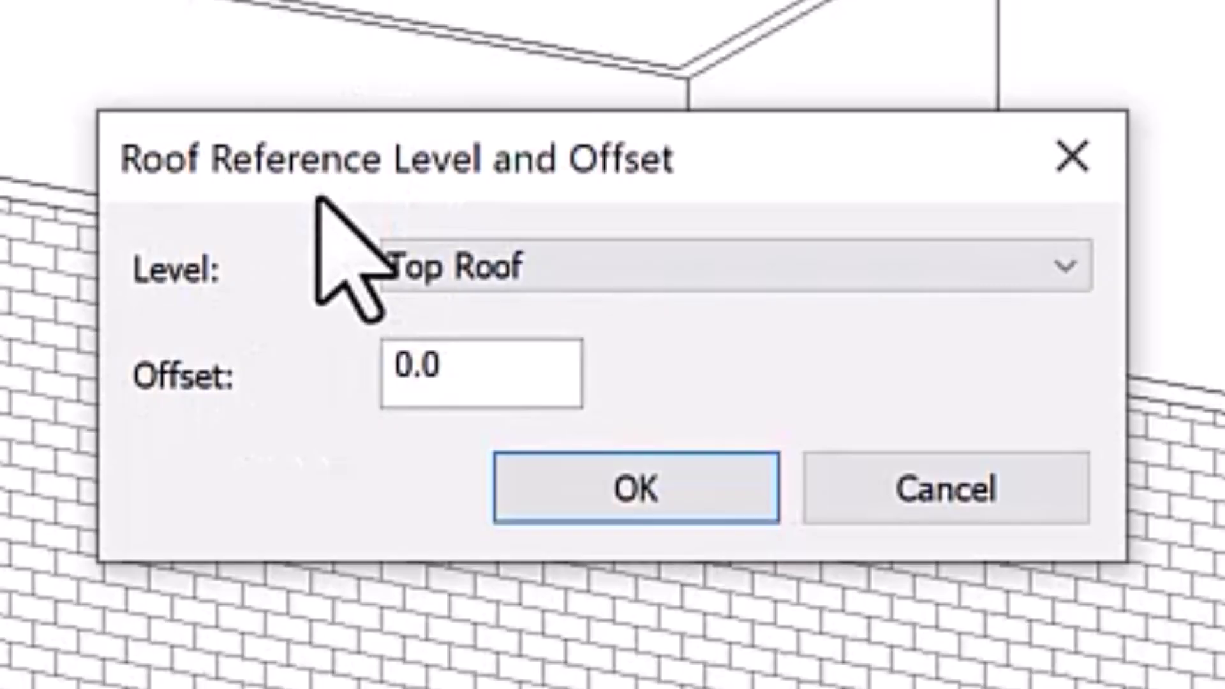
left_click(514, 262)
left_click(514, 261)
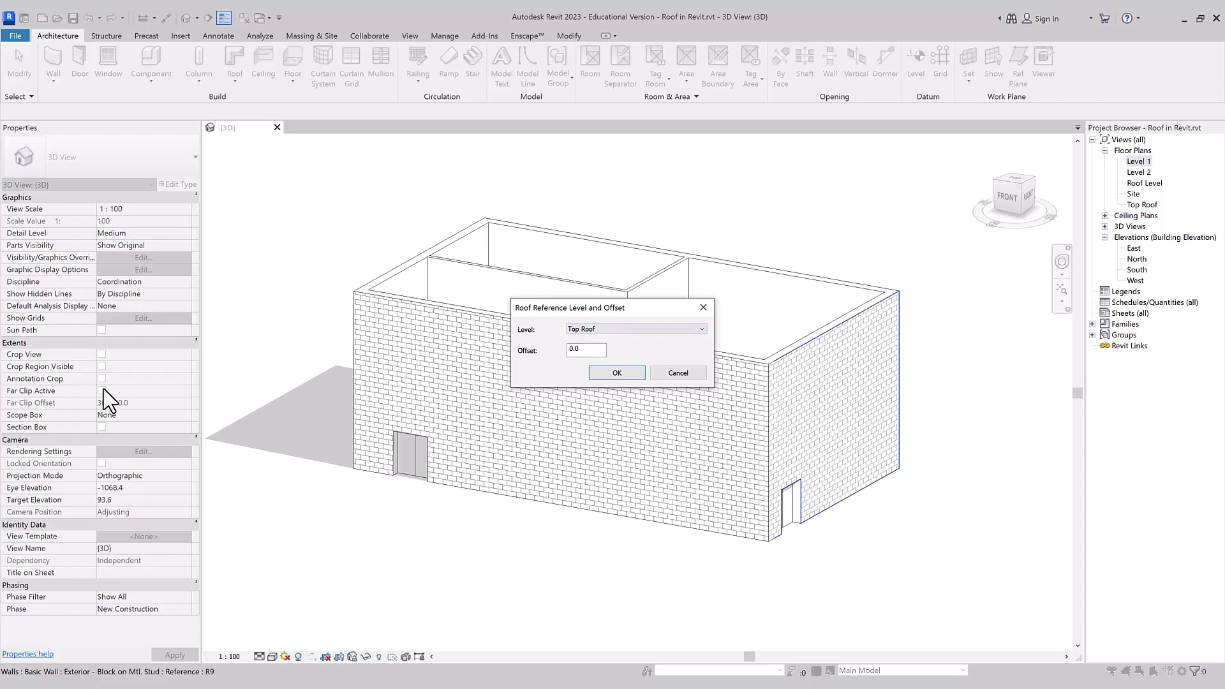
left_click(617, 374)
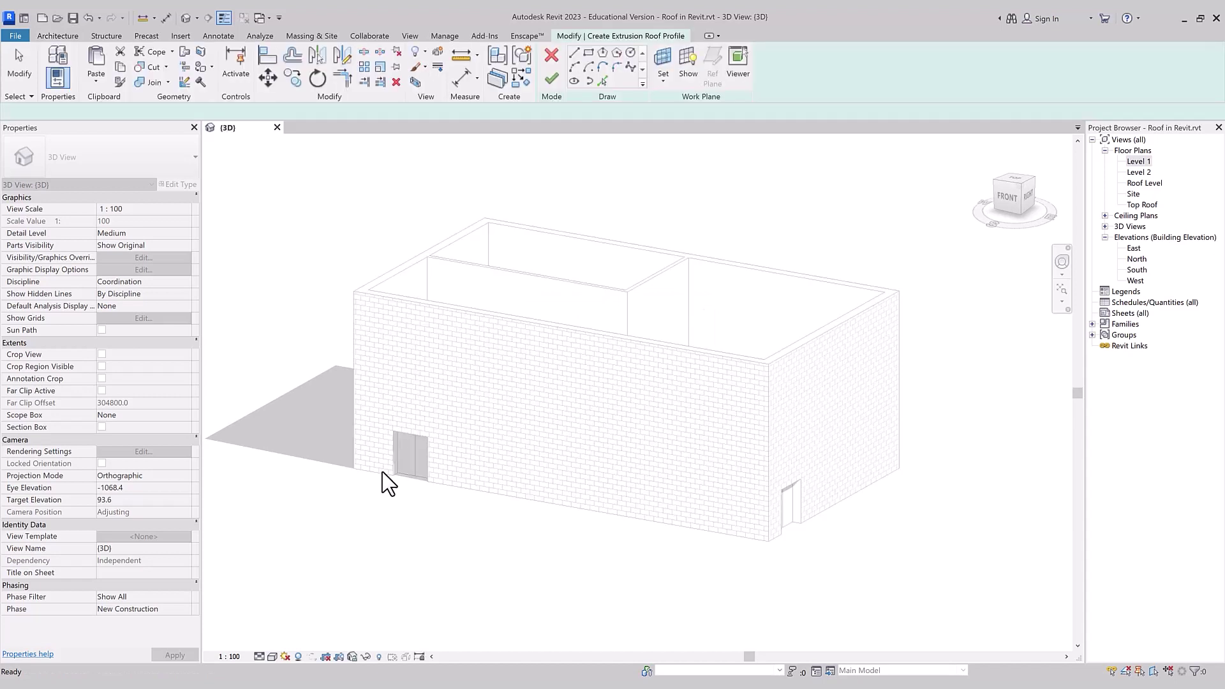
In Right view, draw the first start-end-radius arc and a horizontal helper line above it
left_click(1028, 195)
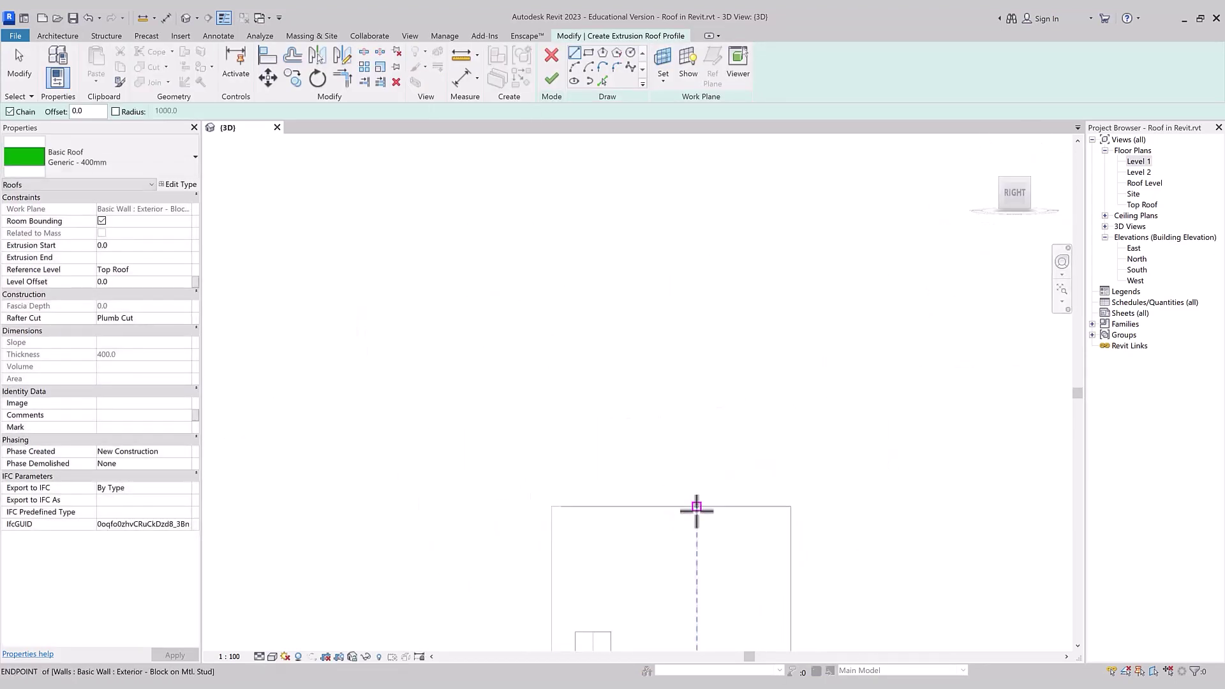
scroll(629, 179, "up", 2)
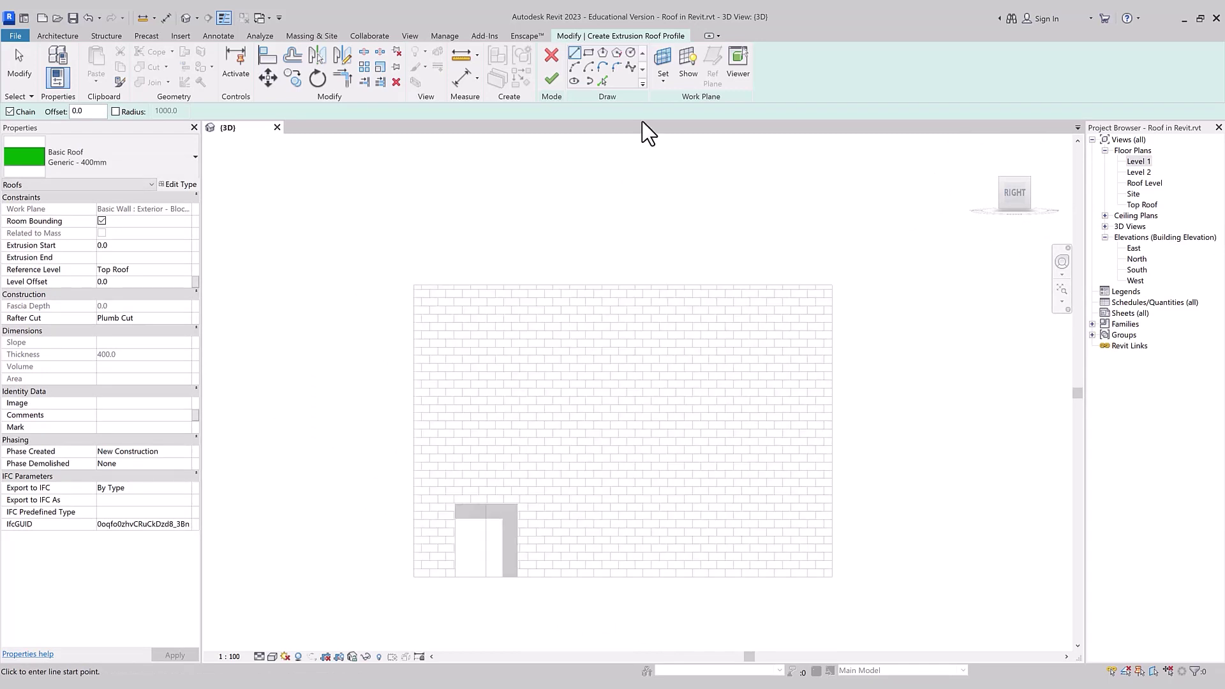
left_click(574, 67)
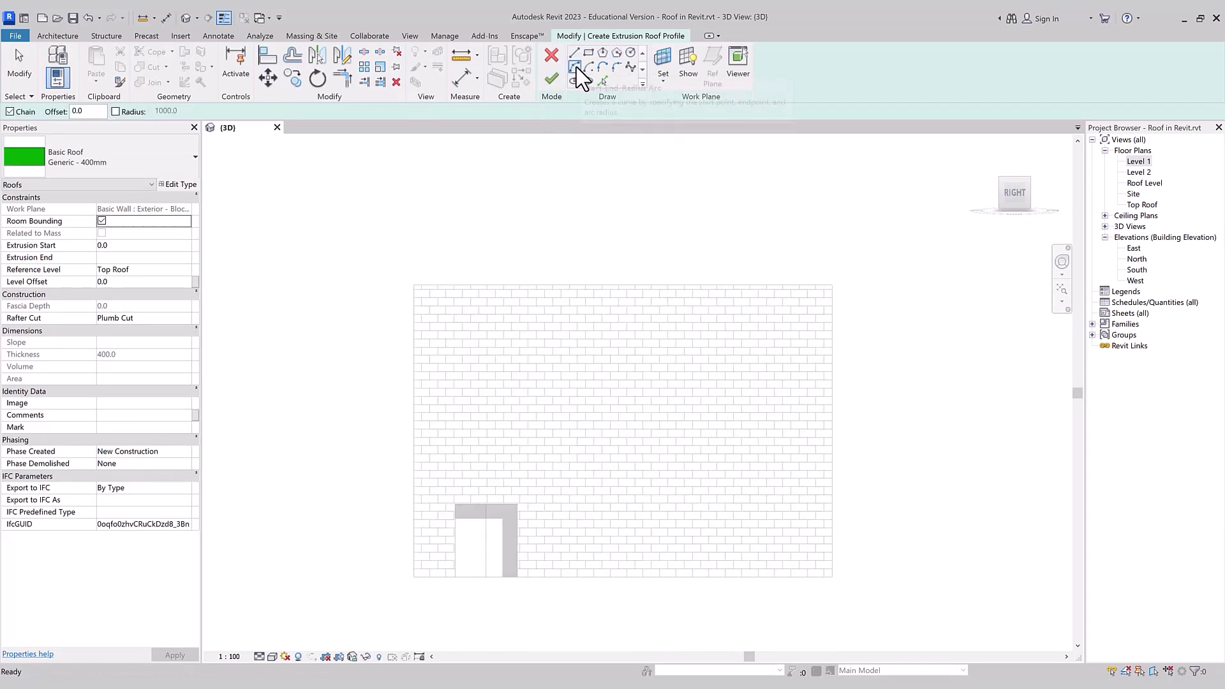
left_click(413, 285)
left_click(619, 284)
left_click(548, 255)
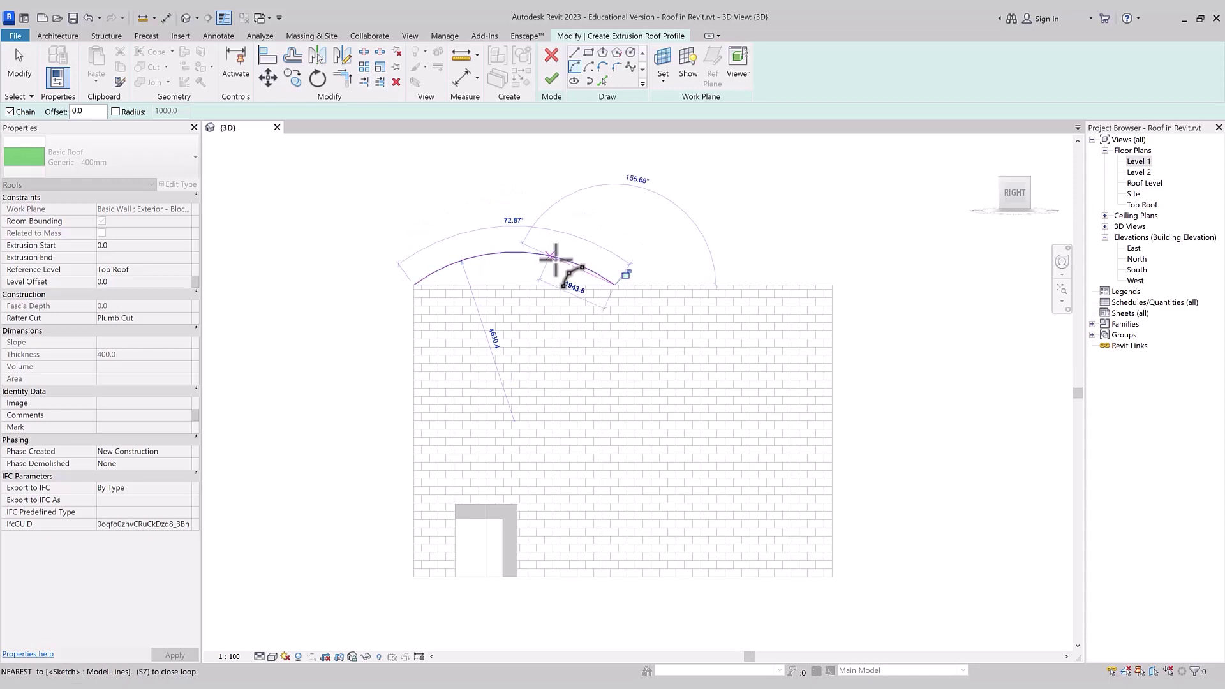
left_click(832, 285)
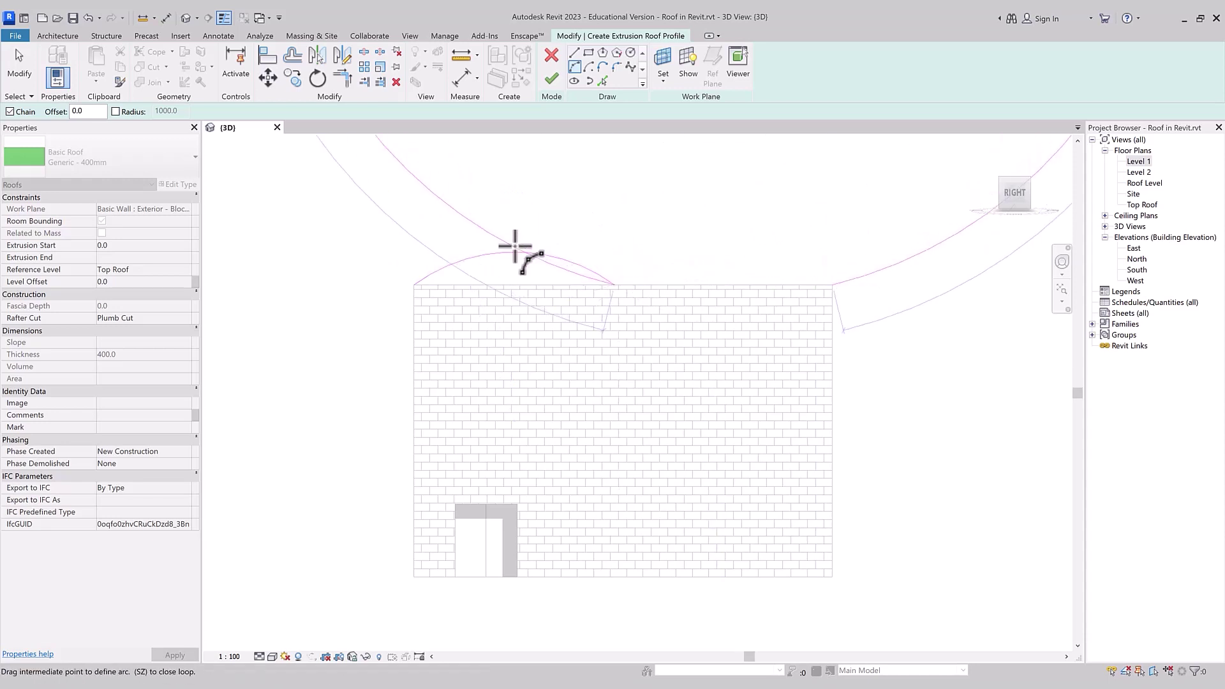
key("Escape")
key("Escape")
key("l")
key("i")
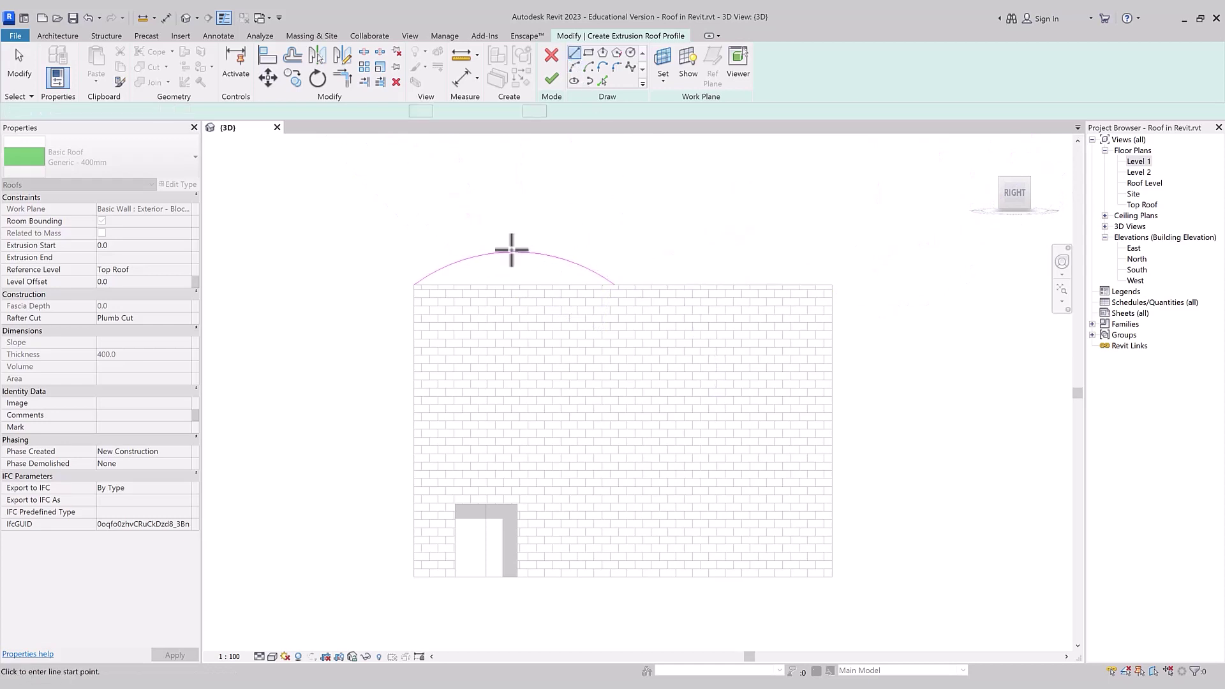
left_click(514, 252)
left_click(770, 252)
key("Escape")
Draw the second arc to the wall's top-right corner and delete the helper line
left_click(574, 66)
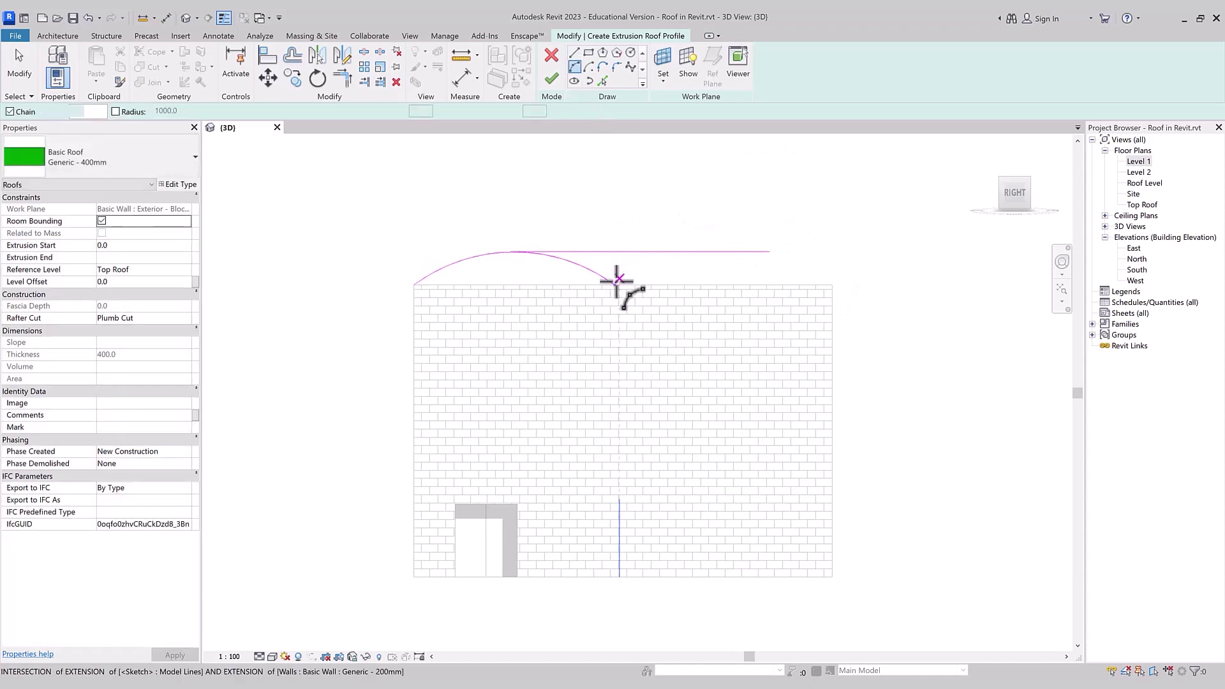
left_click(614, 284)
left_click(829, 285)
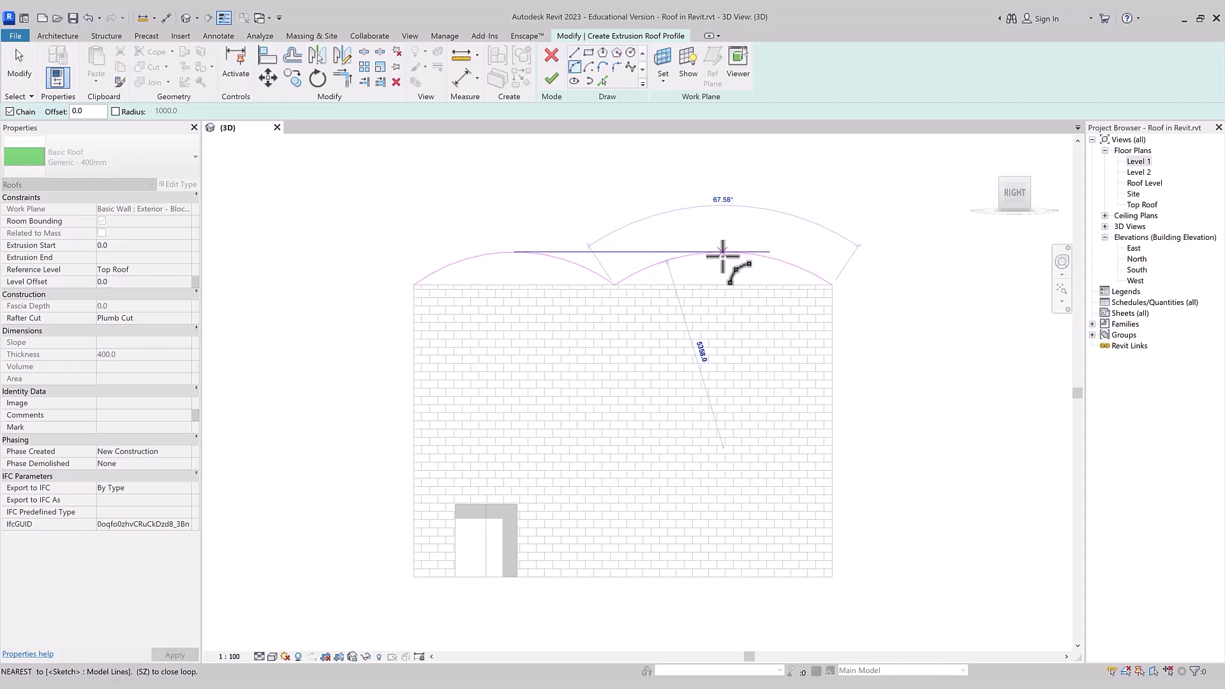
key("Escape")
key("Escape")
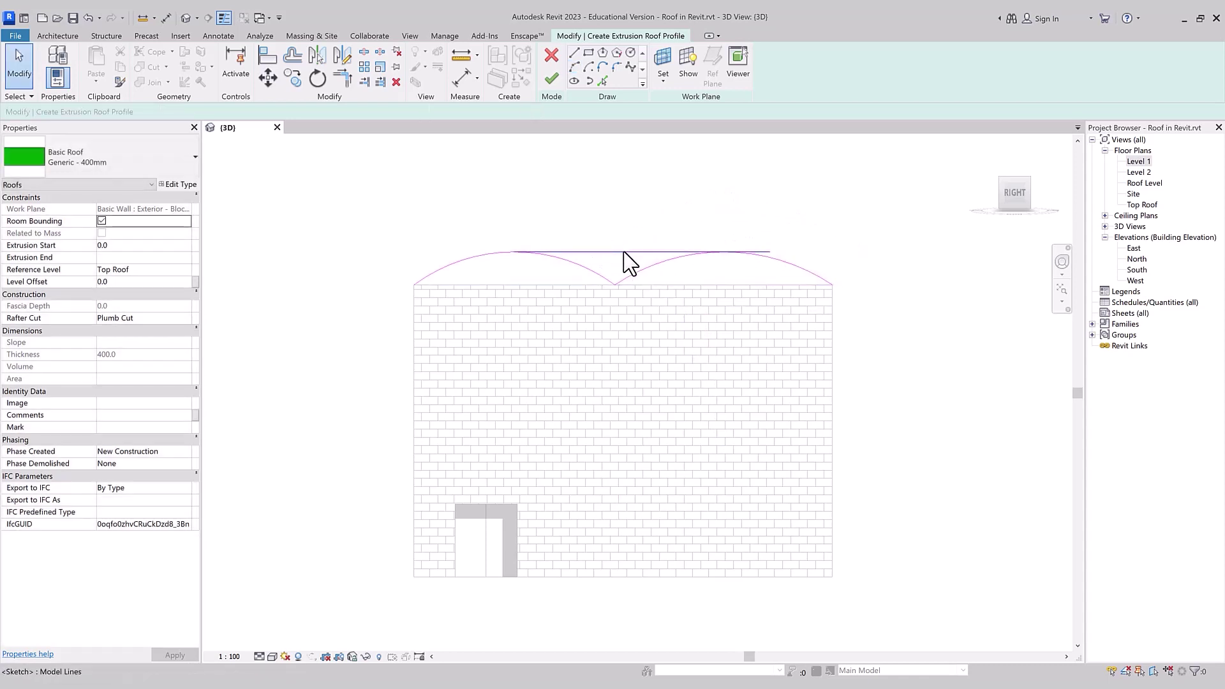
left_click(625, 253)
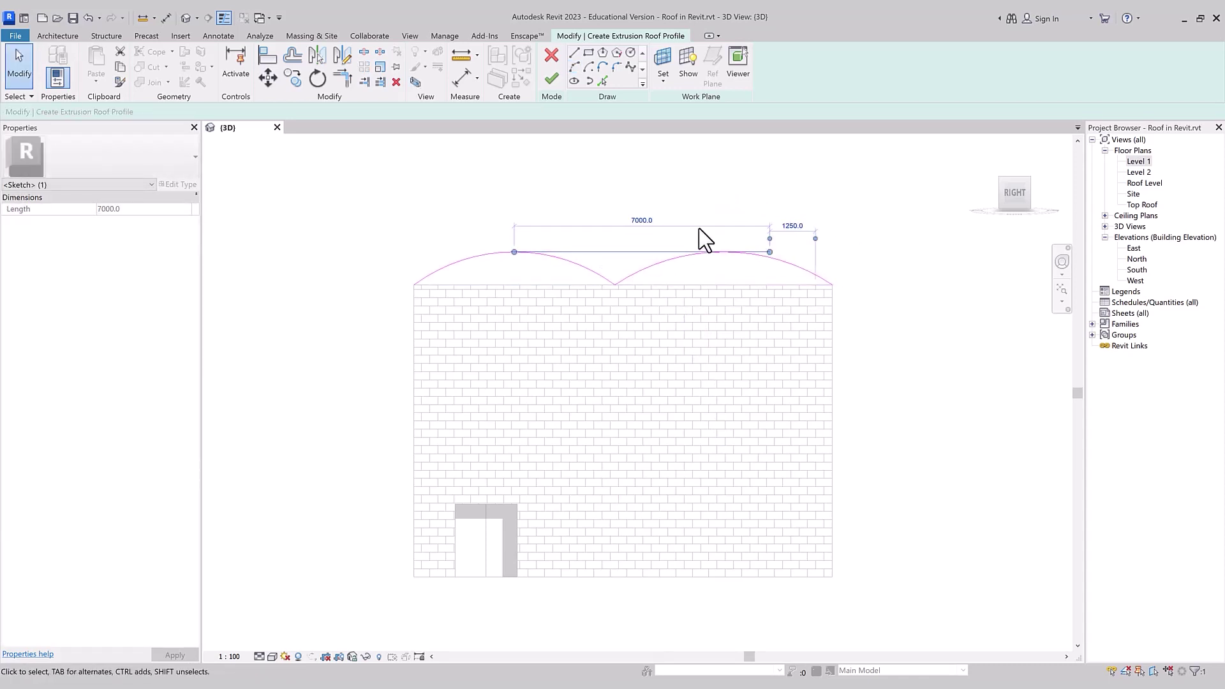
key("Delete")
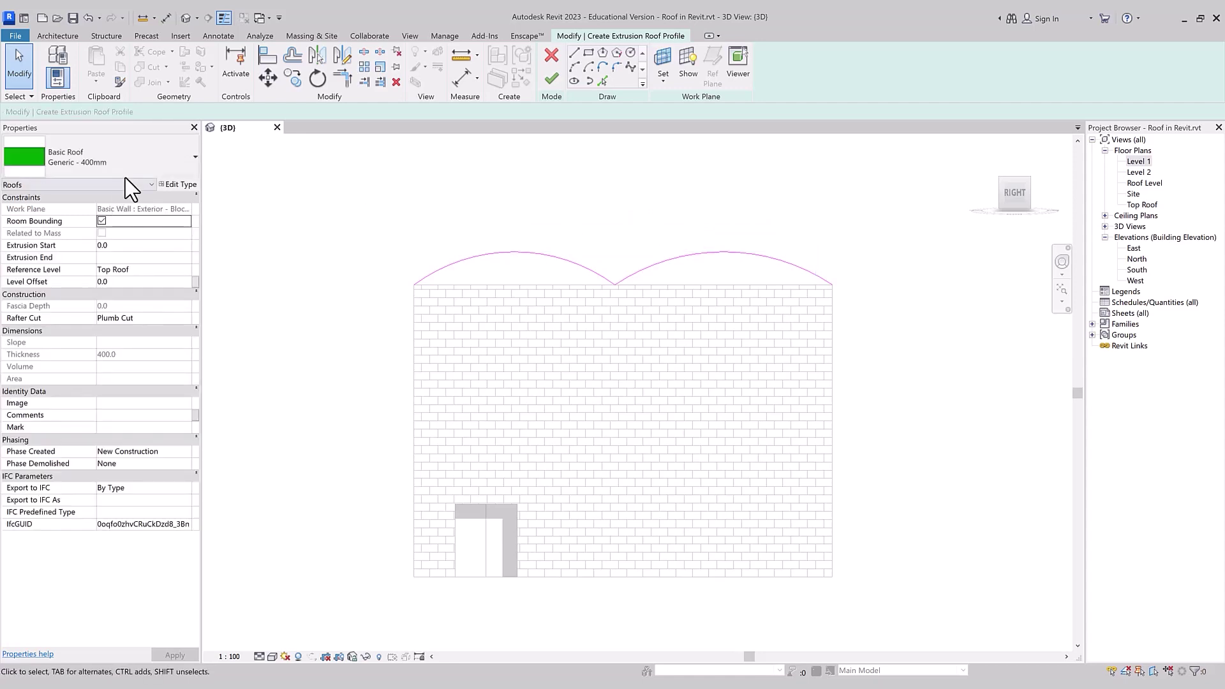
Set the roof type to Generic - 125mm and finish the twin-arch extrusion roof
left_click(169, 164)
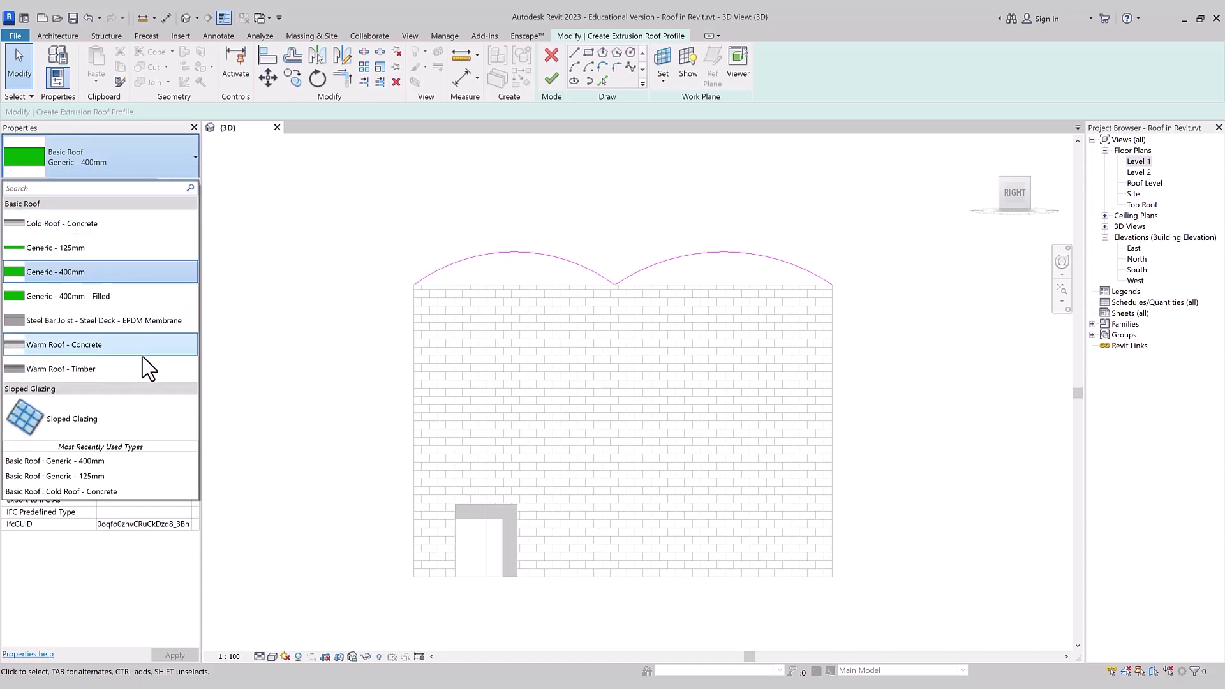
left_click(116, 250)
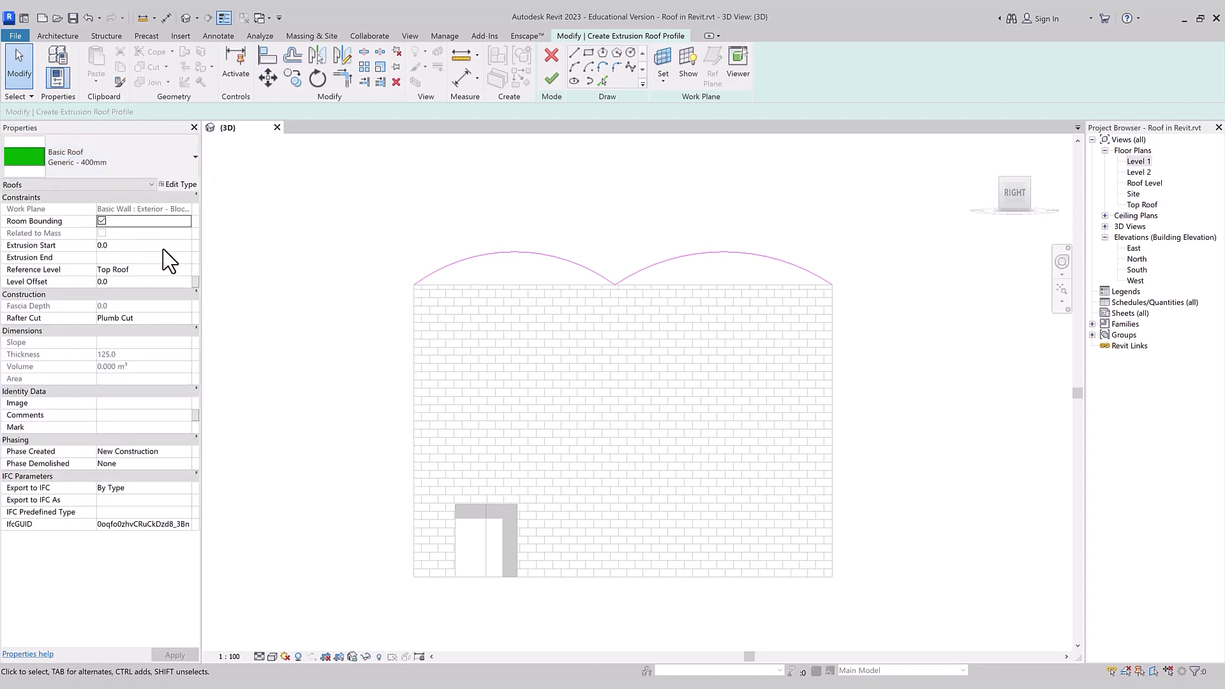
left_click(552, 80)
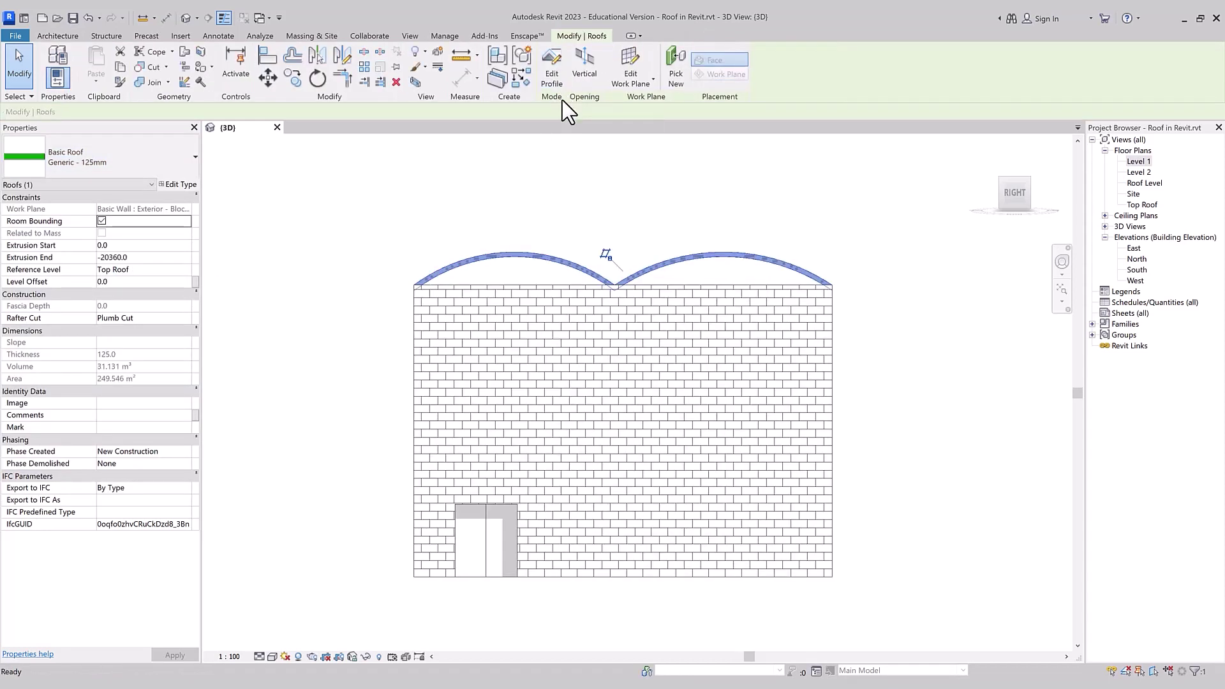
scroll(609, 300, "up", 2)
Move the vaulted roof up 151.3 from its valley point
scroll(626, 322, "up", 2)
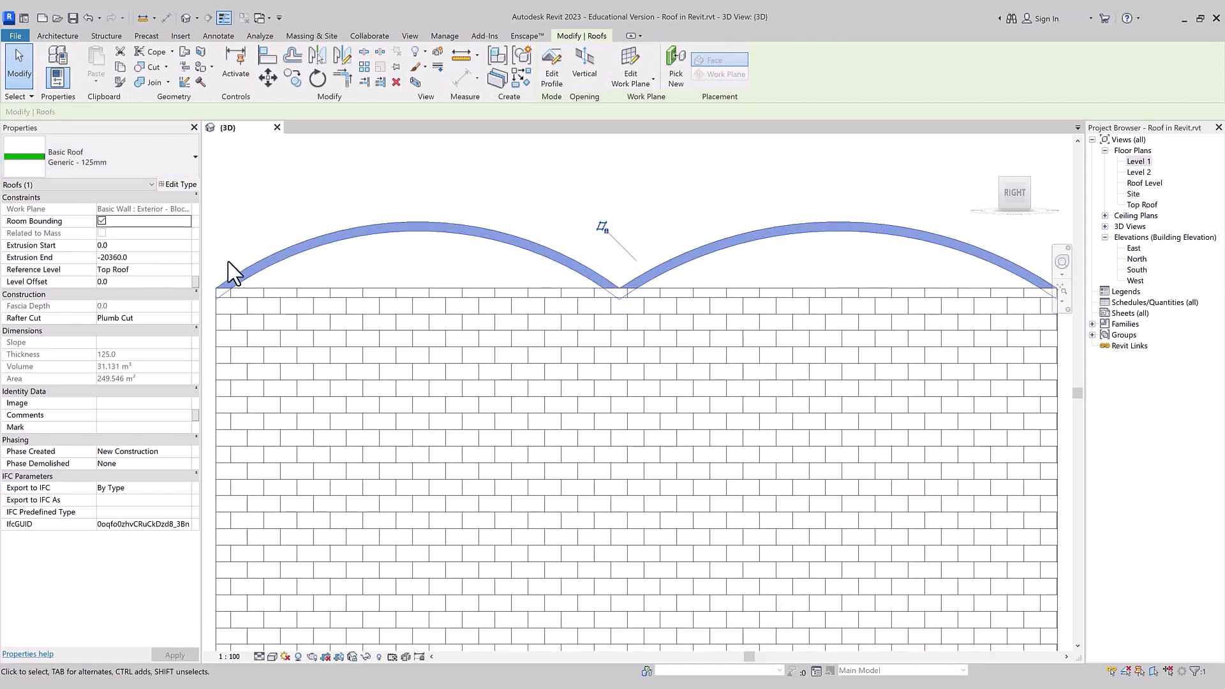
left_click(275, 85)
scroll(635, 303, "up", 3)
scroll(637, 295, "up", 1)
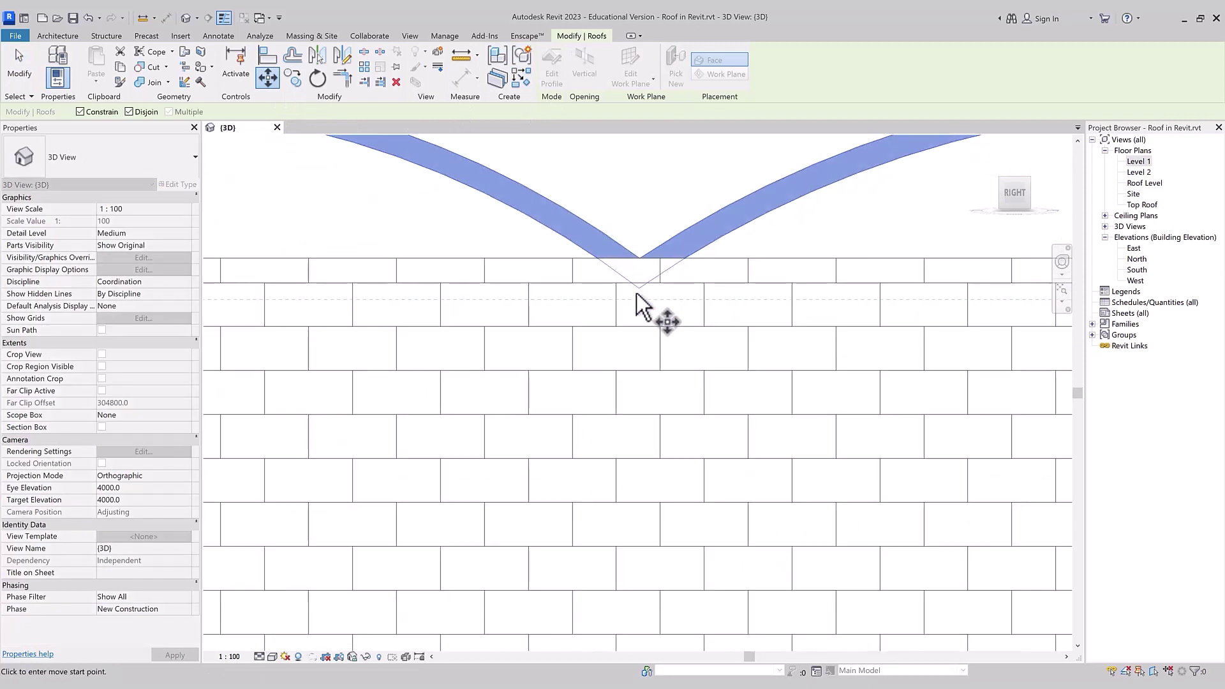
left_click(638, 287)
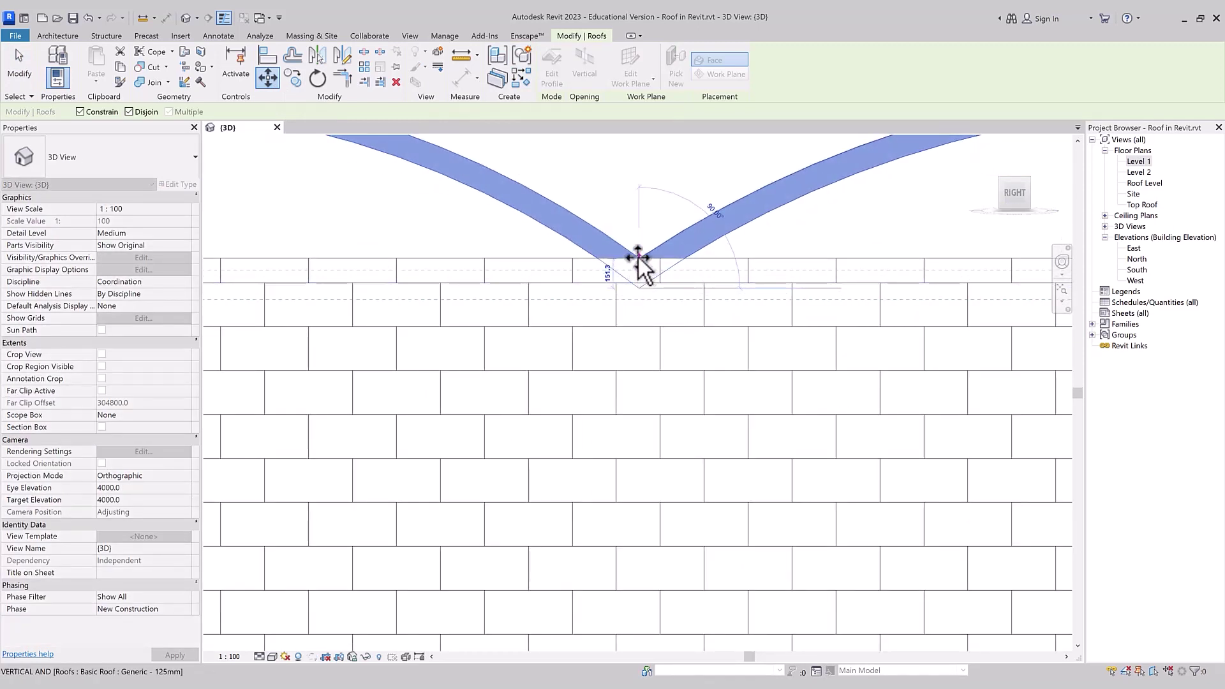
left_click(638, 257)
scroll(640, 263, "down", 2)
scroll(542, 262, "down", 2)
Drag the roof's end handle inward so it covers only part of the building
mouse_move(370, 244)
middle_mouse_down("shift")
mouse_move(438, 287)
mouse_move(751, 410)
mouse_move(476, 407)
middle_mouse_up("shift")
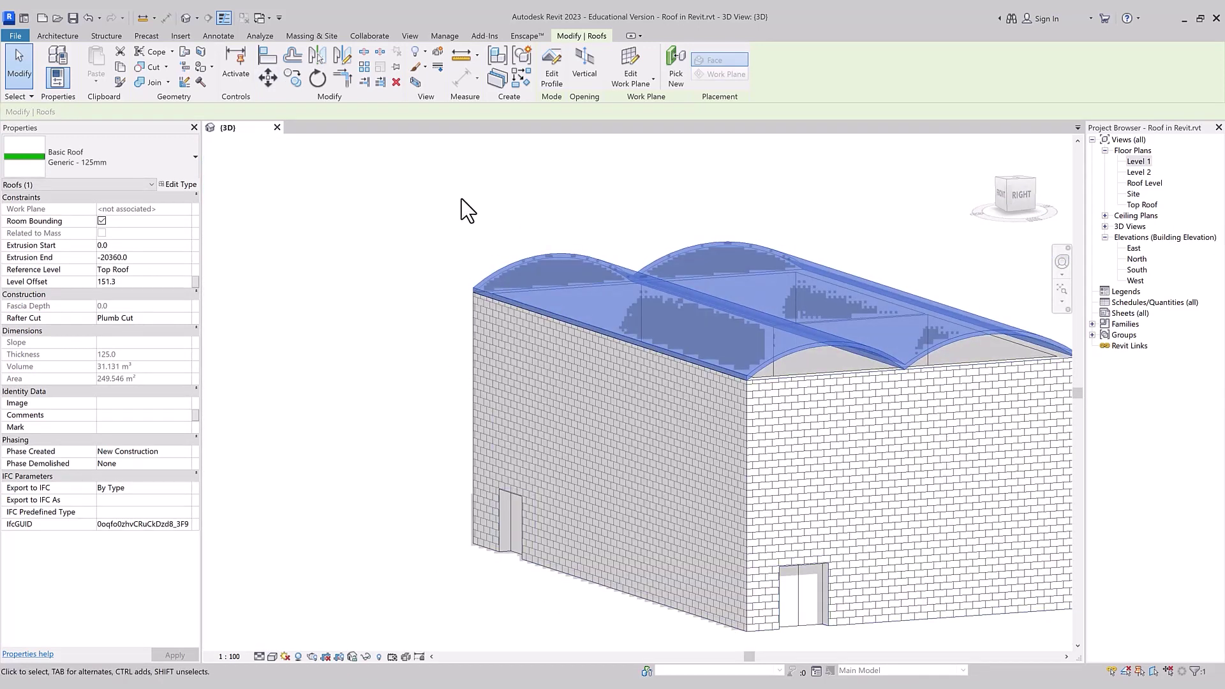
left_click(467, 211)
left_click(651, 303)
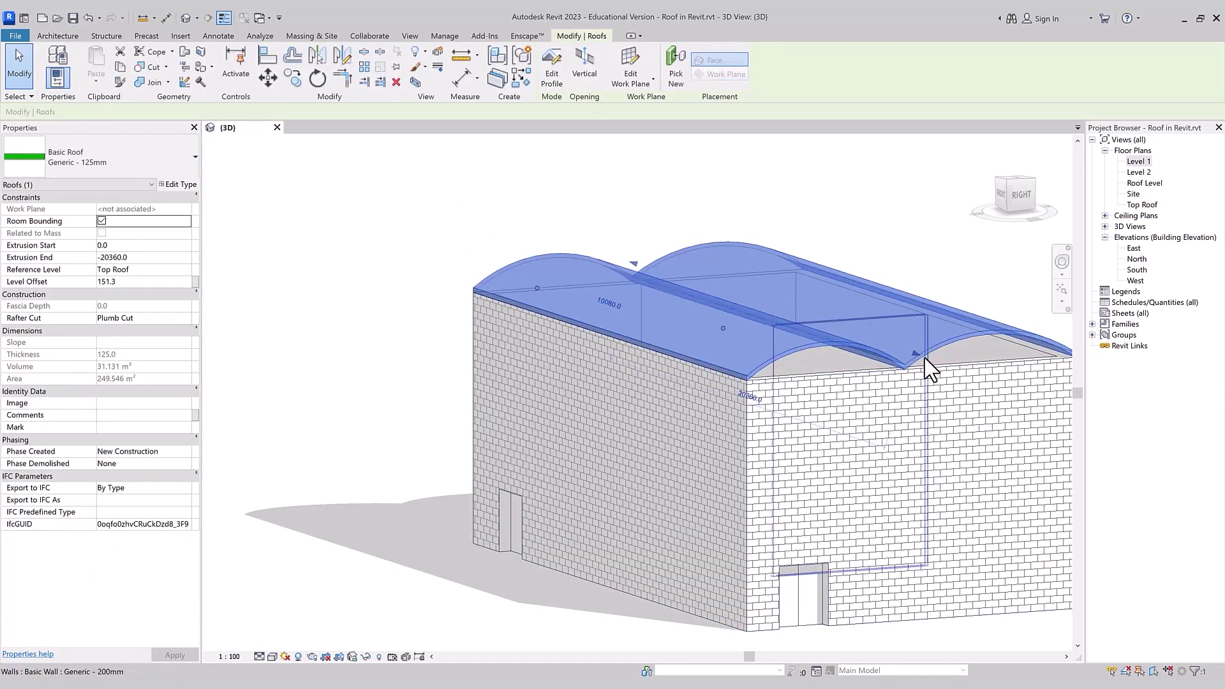
left_click_drag(920, 358, 847, 321)
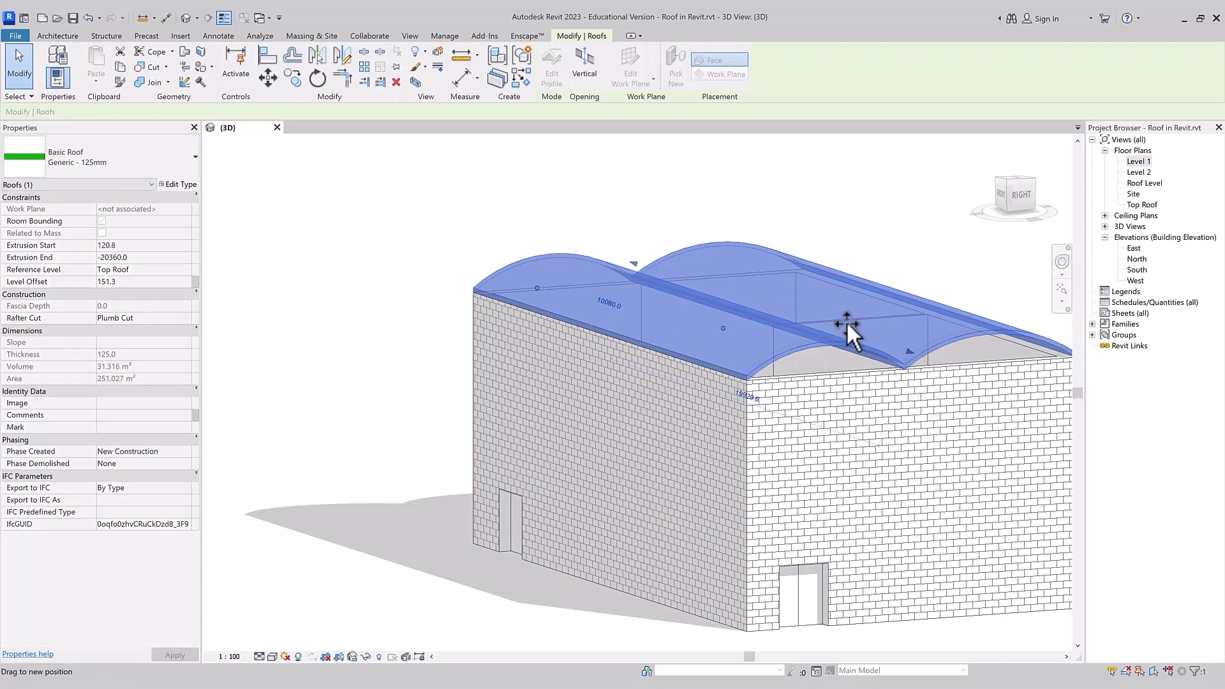
left_click_drag(751, 285, 432, 219)
mouse_move(872, 336)
left_mouse_down()
mouse_move(819, 324)
mouse_move(964, 381)
left_mouse_up()
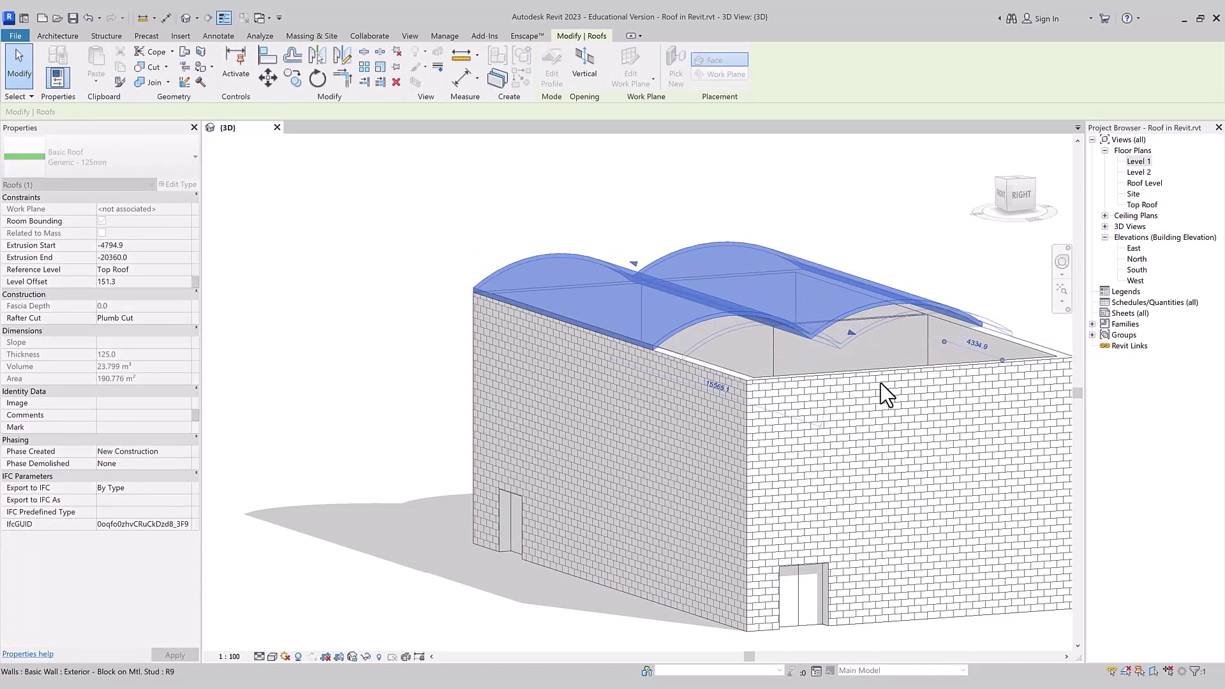
key("Escape")
key("Escape")
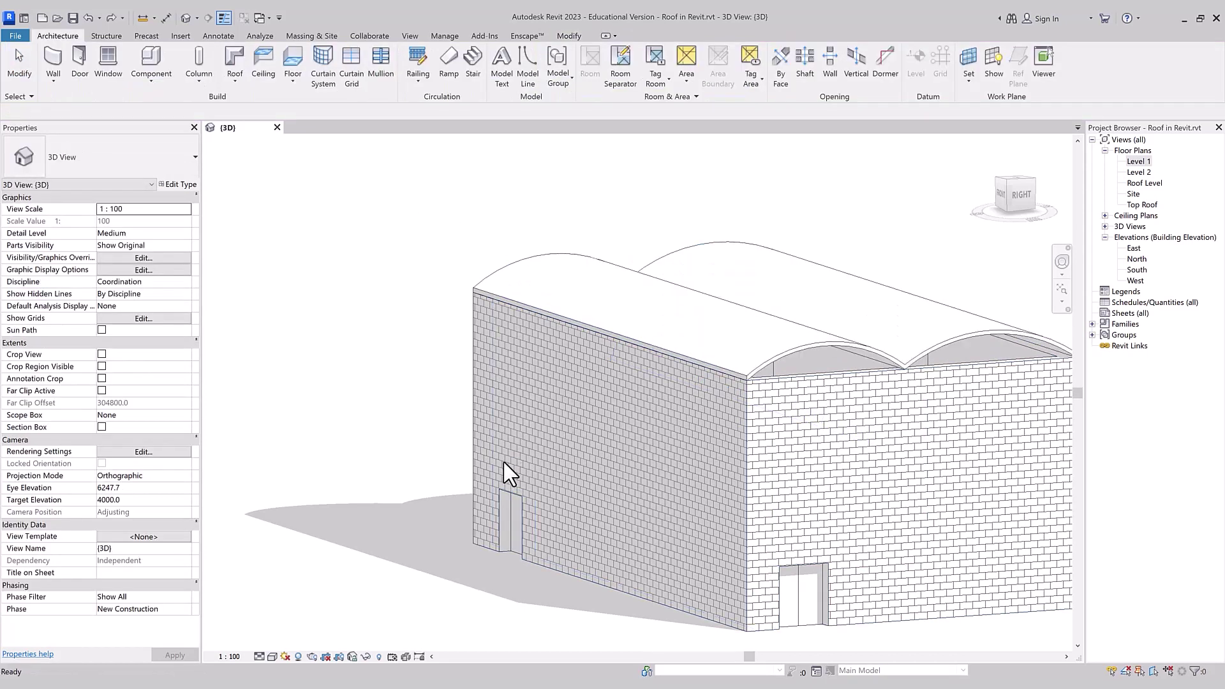
Attach the tops of the Tab-selected exterior wall chain to the curved roof
mouse_move(582, 314)
middle_mouse_down("shift")
mouse_move(544, 273)
mouse_move(810, 449)
middle_mouse_up("shift")
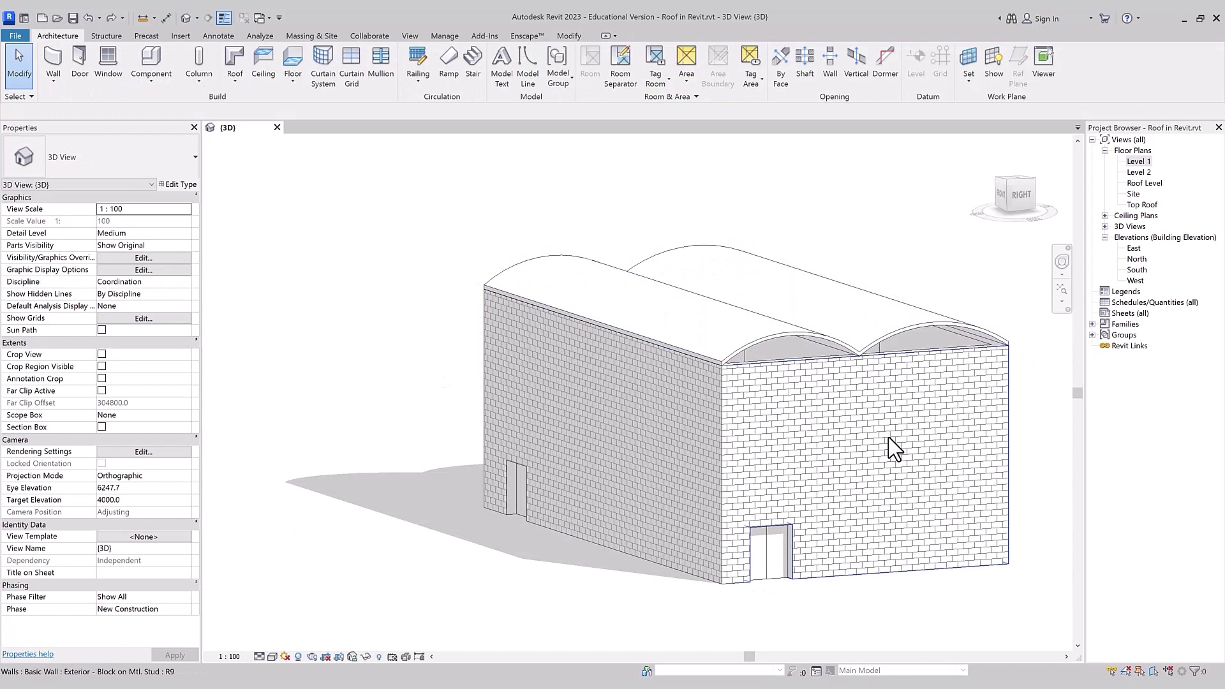
key("Tab")
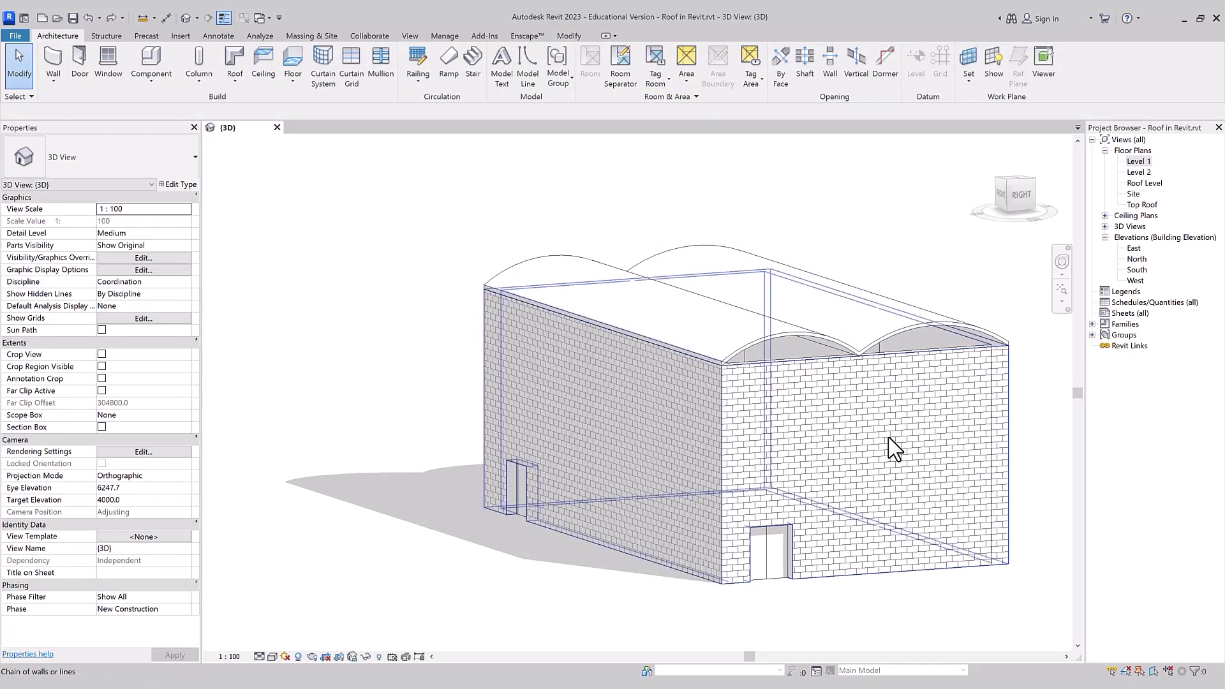
left_click(895, 448)
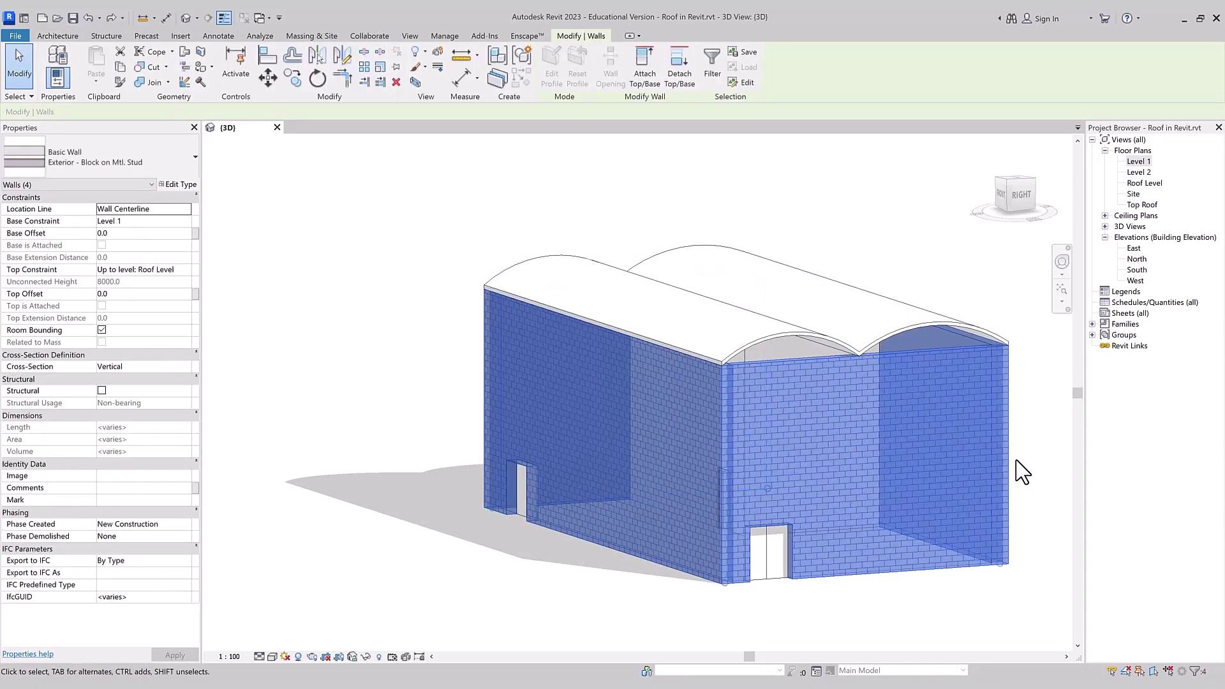
left_click(645, 69)
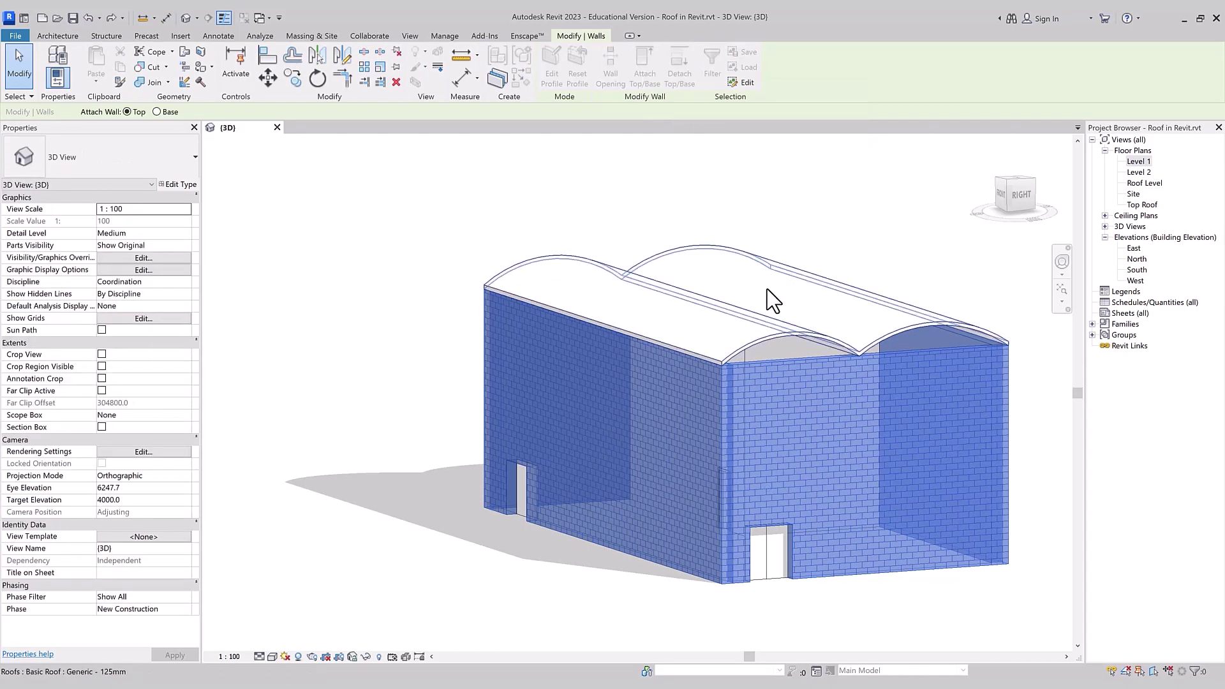
left_click(770, 347)
left_click(930, 631)
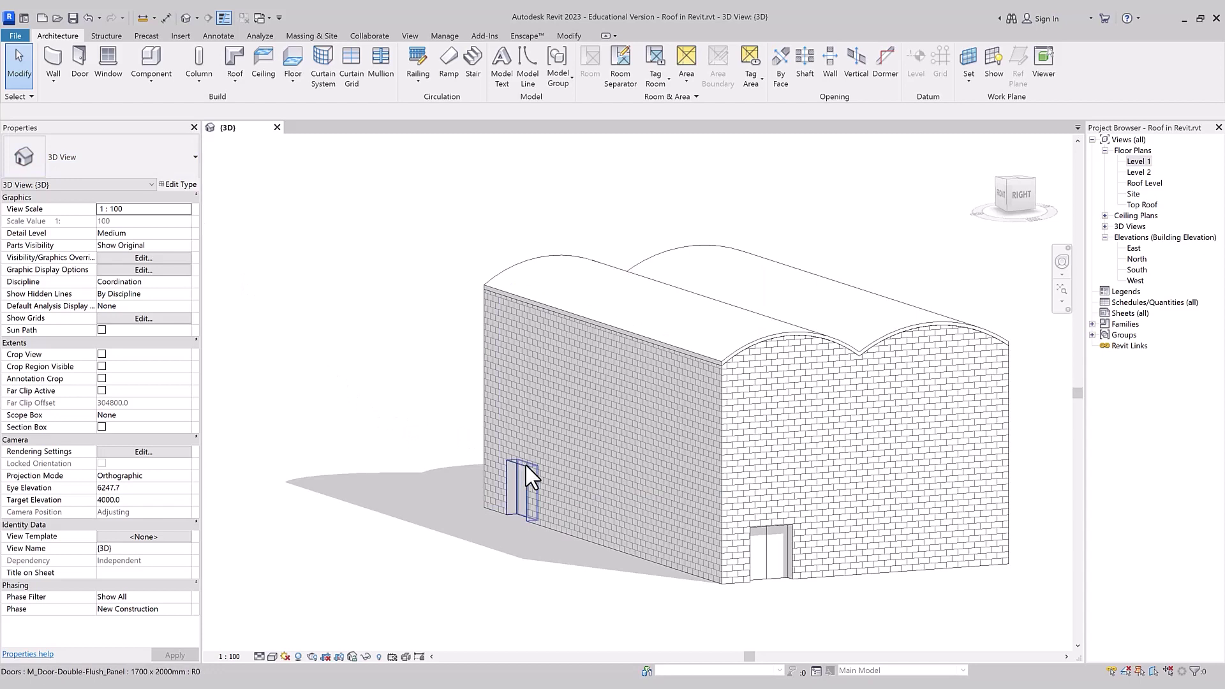
left_click(233, 83)
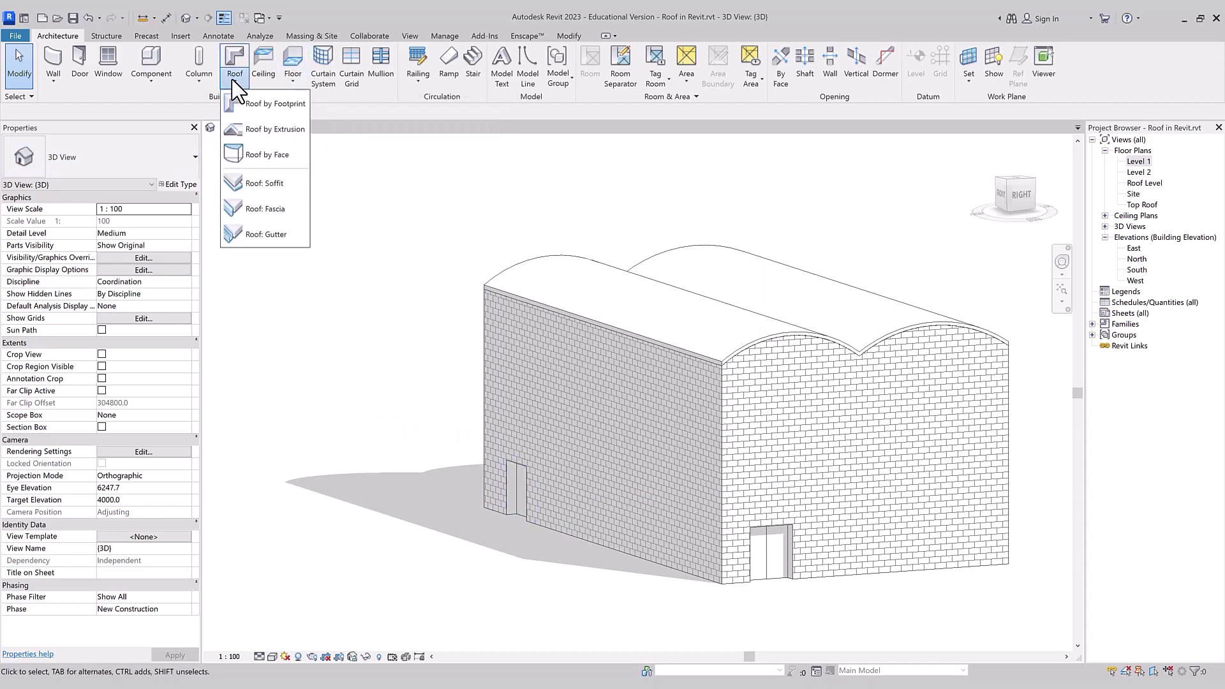
Start another extrusion roof on the front wall face at Top Roof, 0 offset
left_click(276, 131)
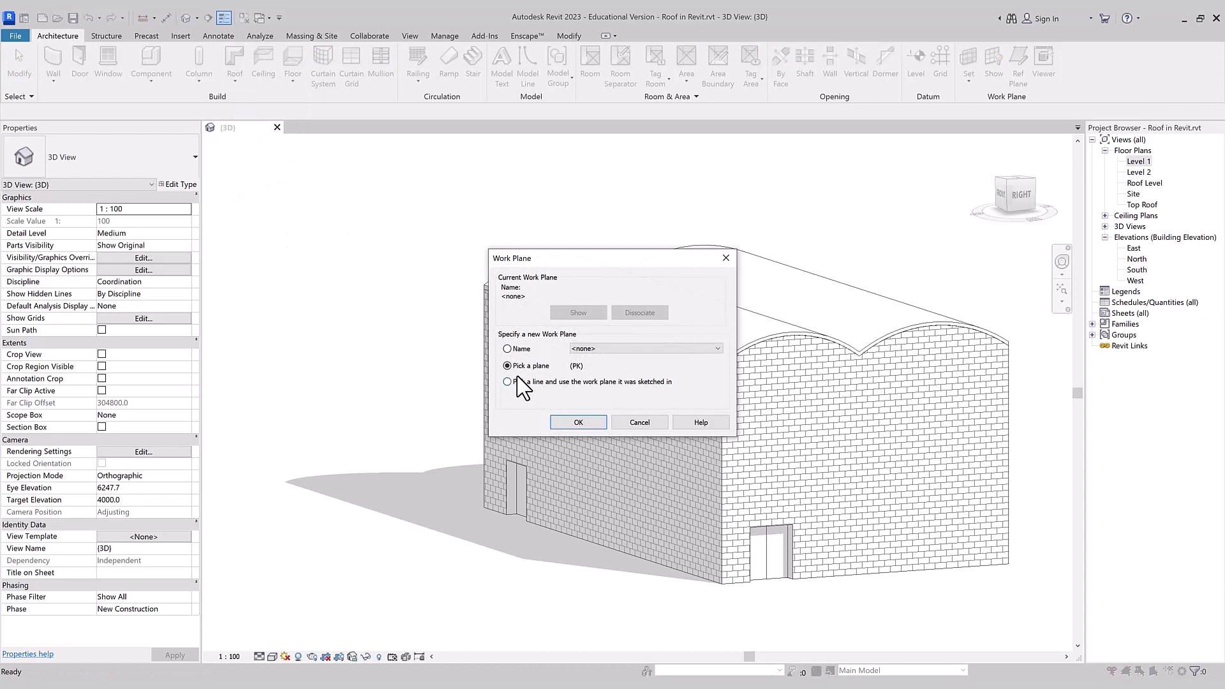
left_click(586, 426)
left_click(520, 453)
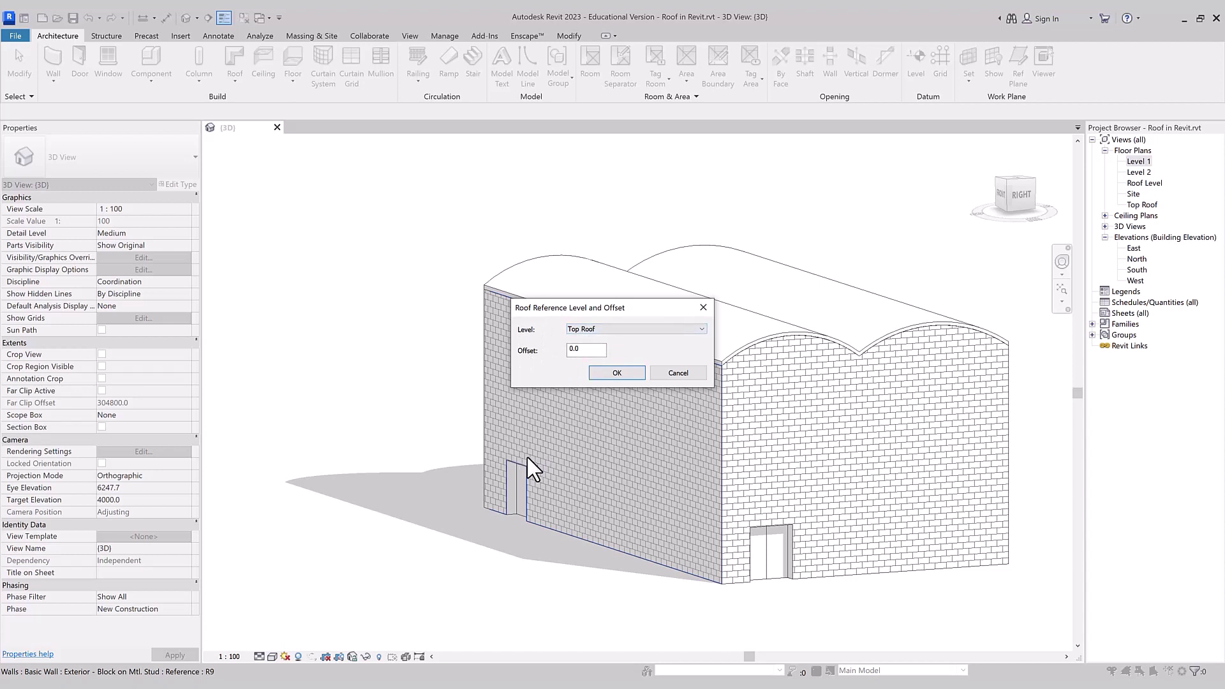
left_click(617, 376)
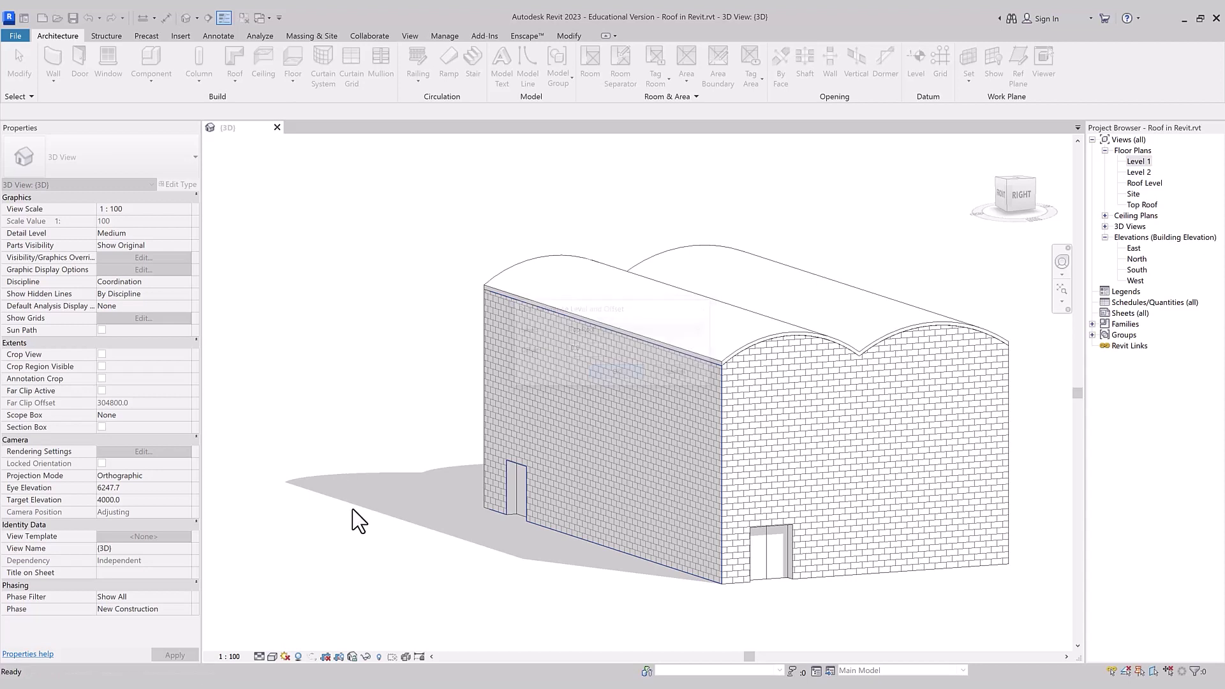
scroll(338, 536, "down", 2)
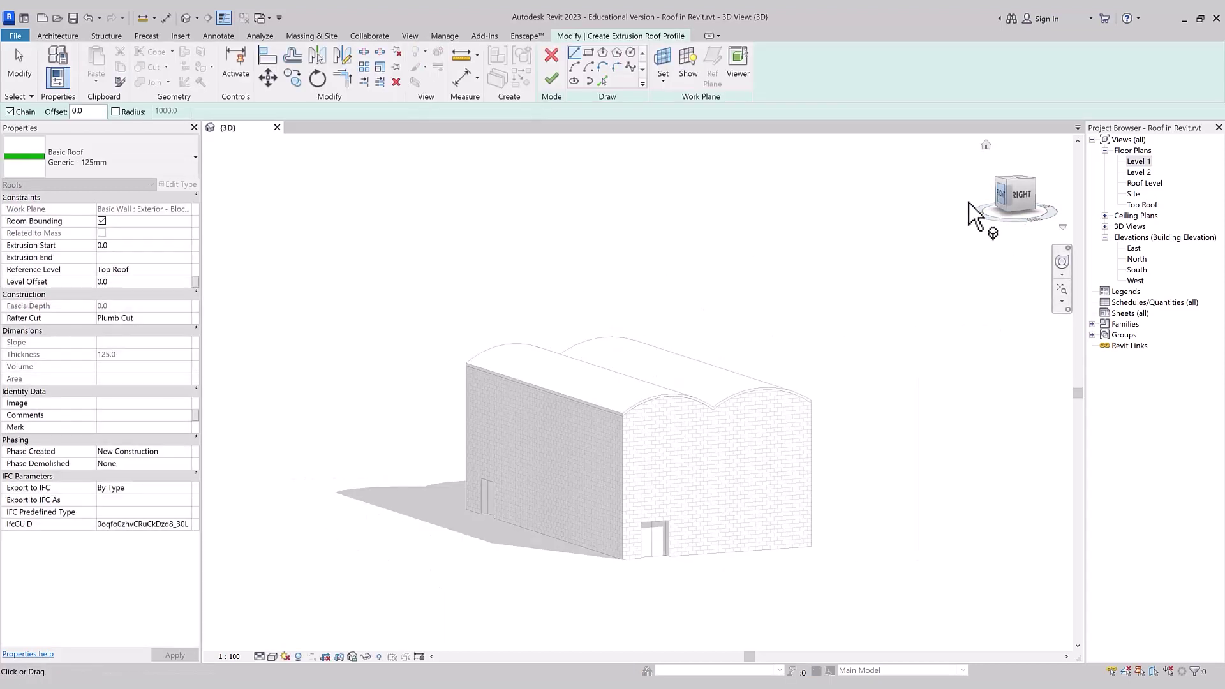
left_click(1001, 200)
scroll(484, 476, "up", 2)
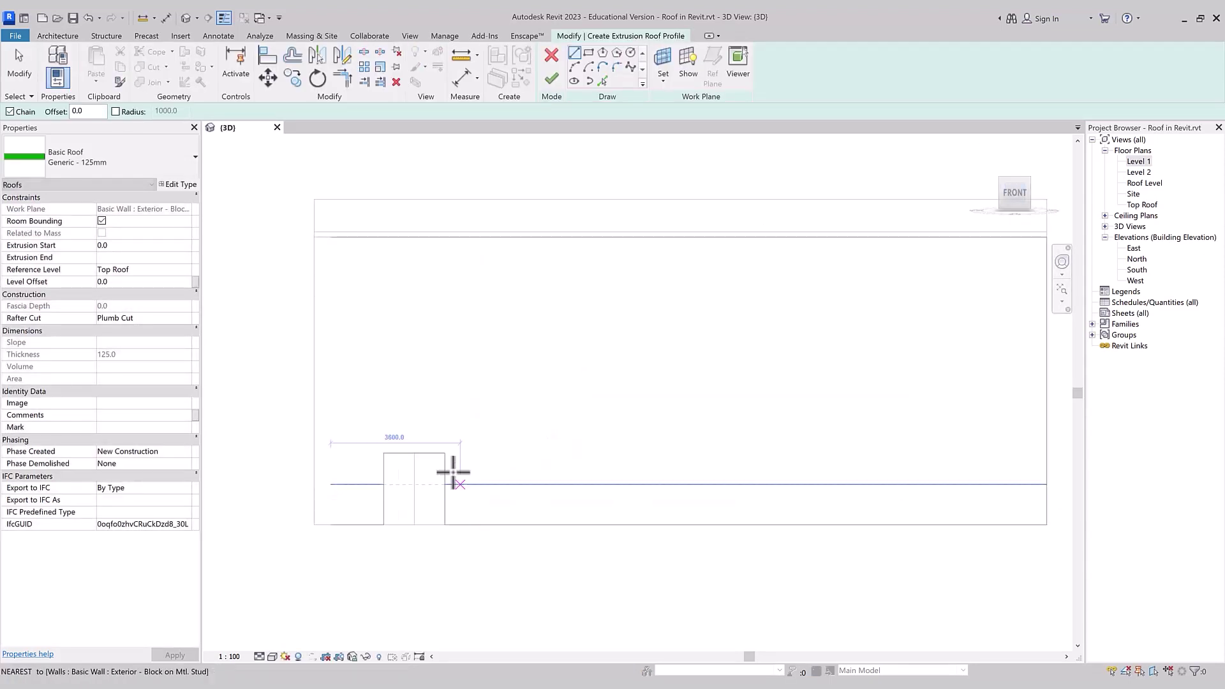
scroll(424, 454, "up", 2)
scroll(396, 457, "up", 3)
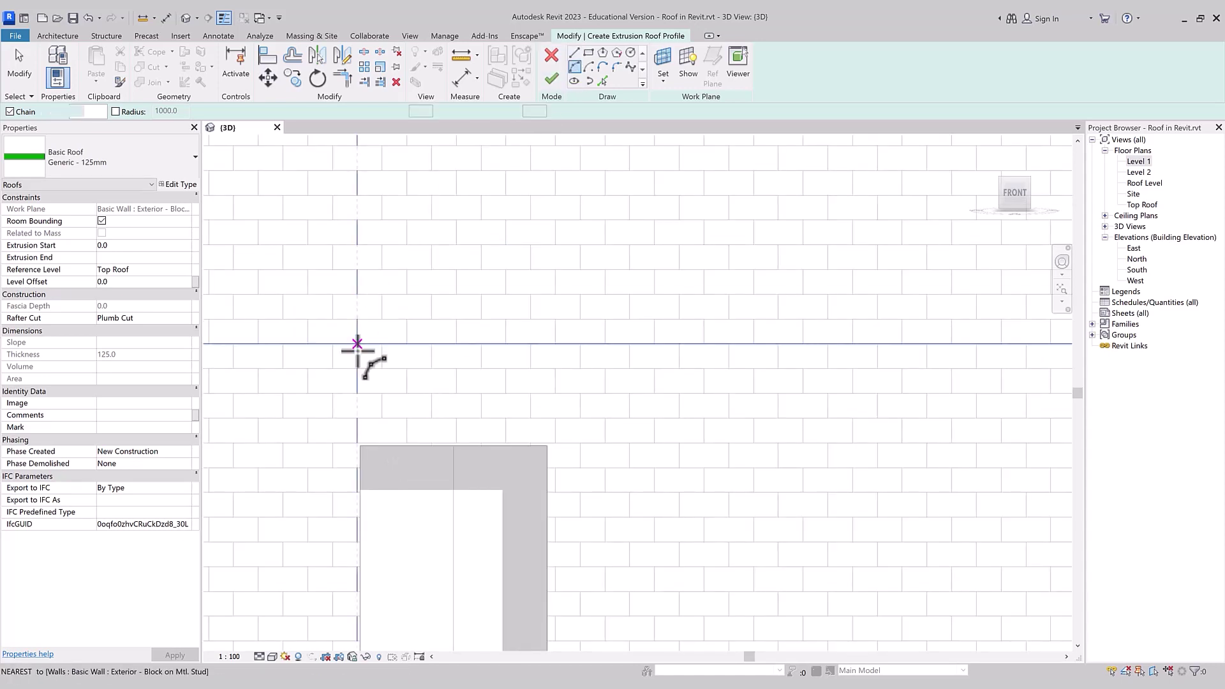
Draw two chained arcs forming an S-shaped profile and smooth the left arc
left_click(351, 391)
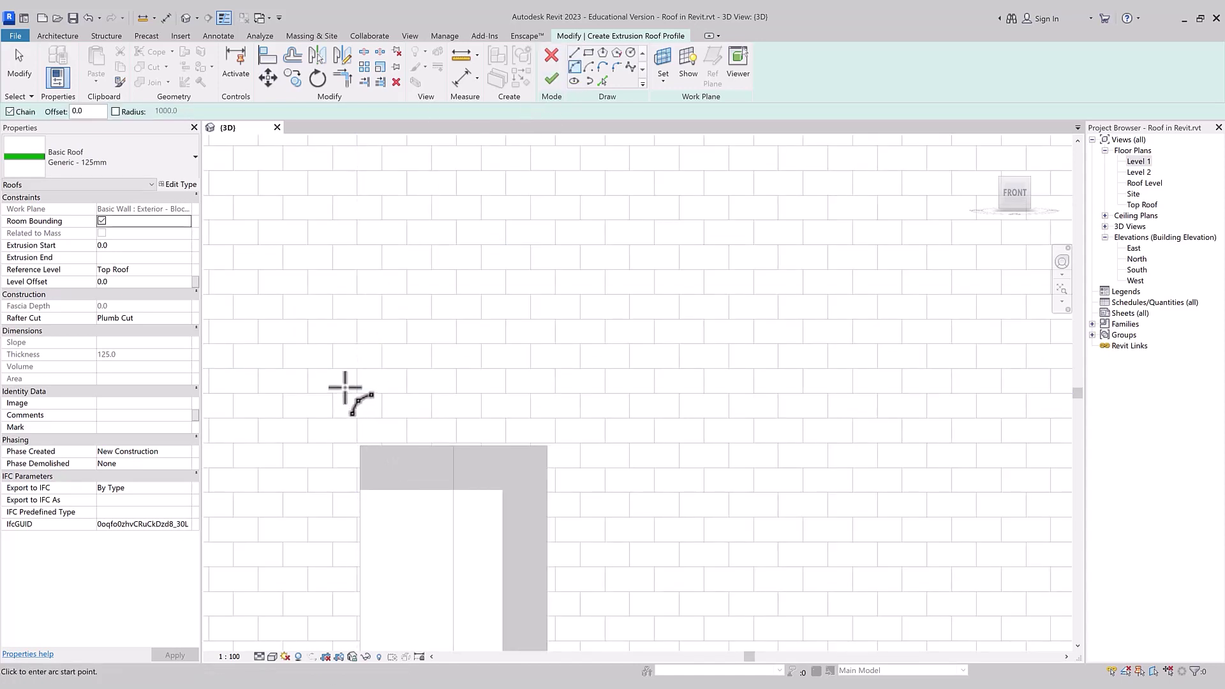
left_click(408, 400)
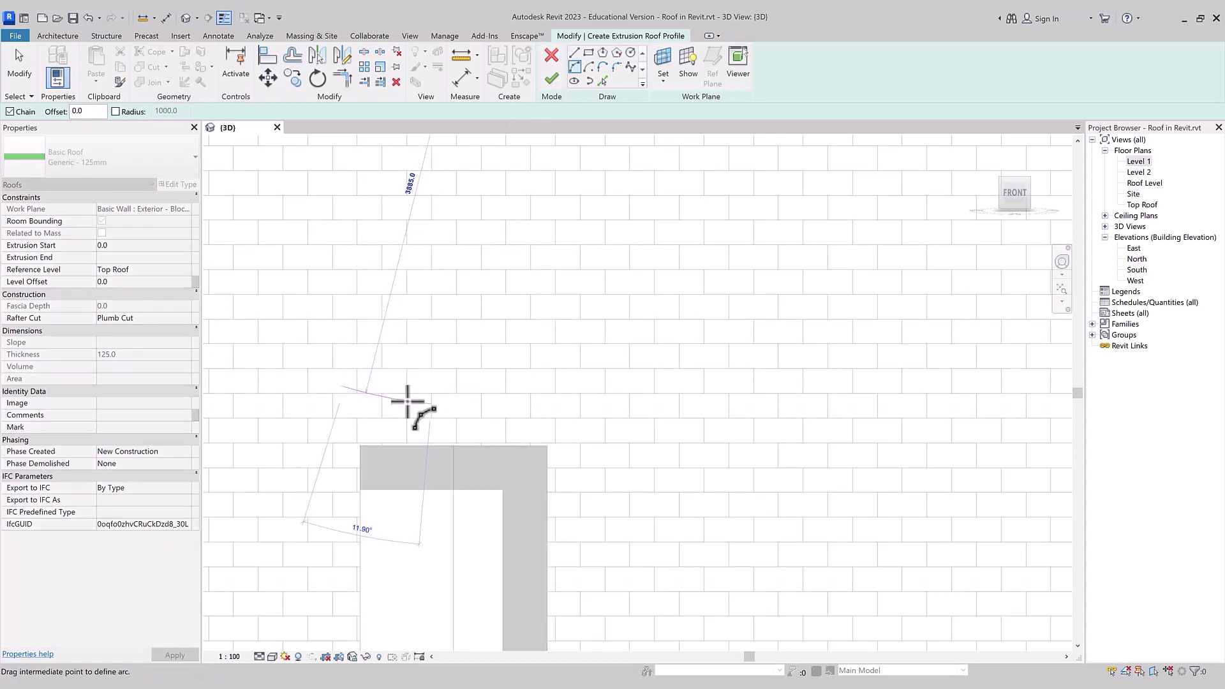
left_click(406, 403)
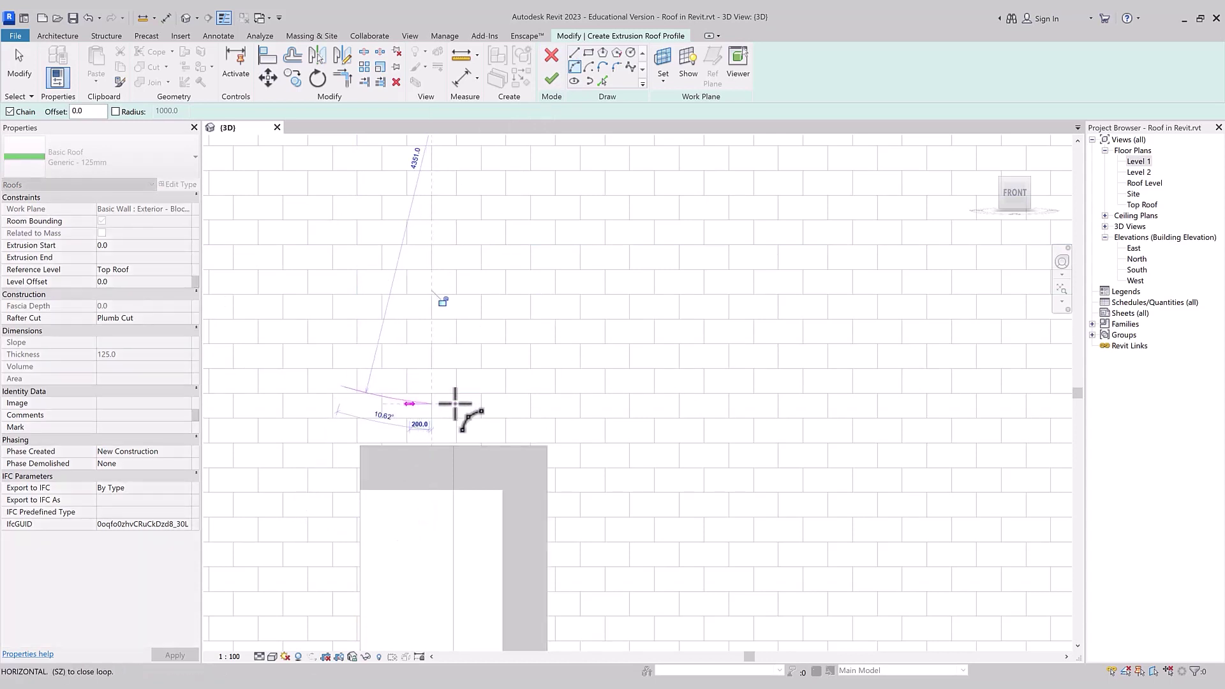
left_click(529, 403)
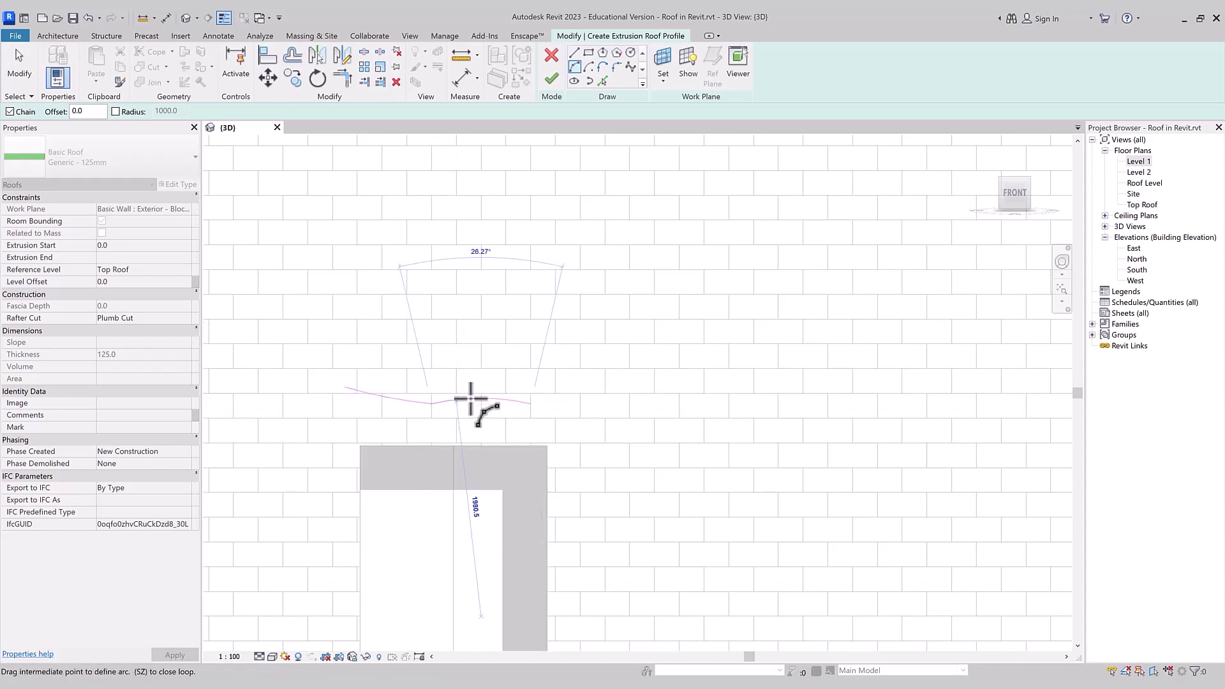
scroll(470, 406, "up", 1)
key("Escape")
key("Escape")
left_click(376, 397)
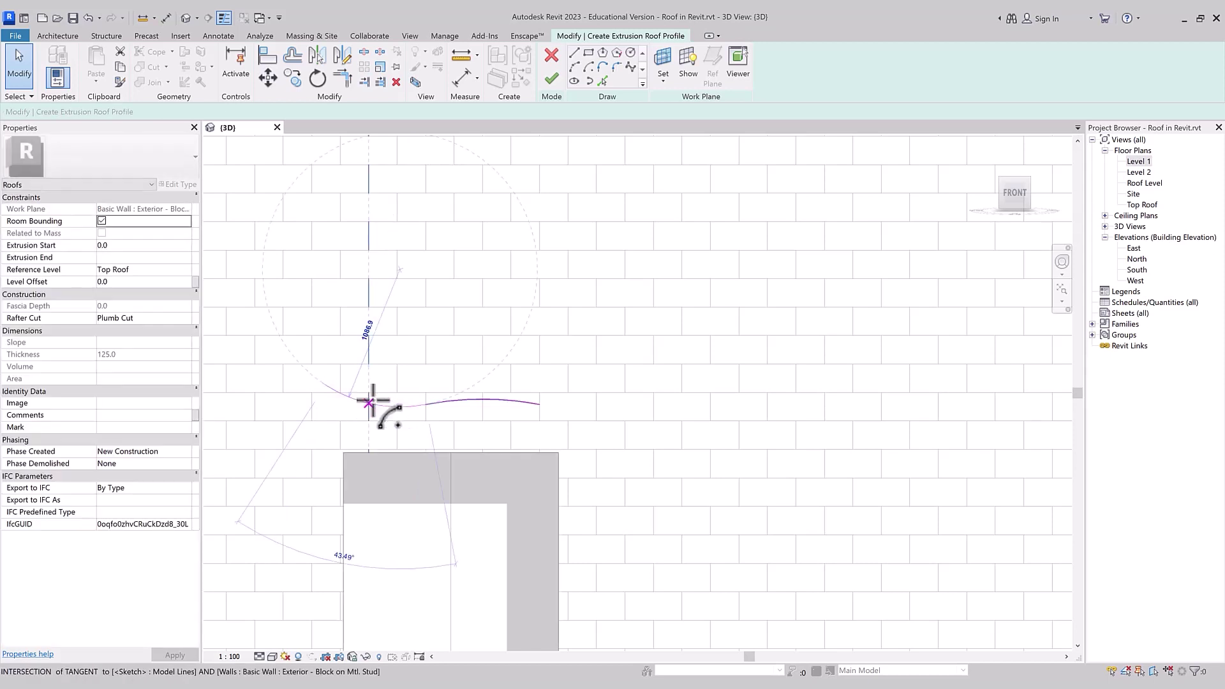
left_click_drag(376, 397, 402, 412)
key("Escape")
Scale the profile longer from its left endpoint, tweak its shape, and keep Generic - 125mm
left_click(396, 402)
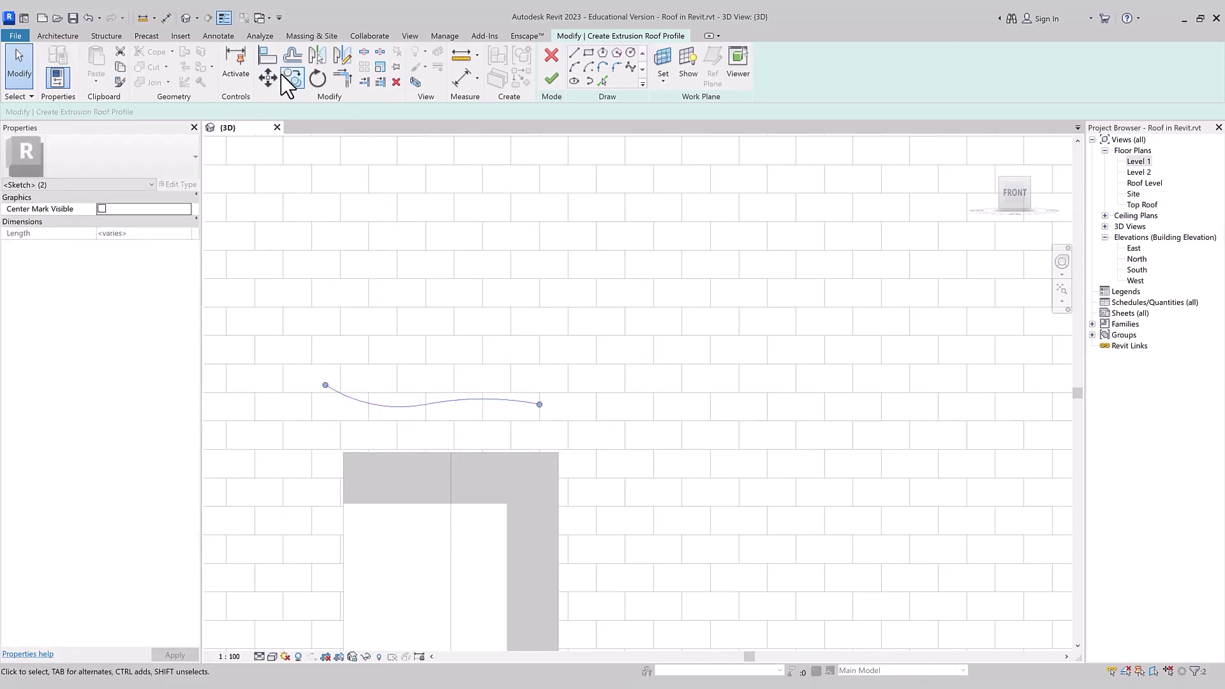
left_click(379, 67)
left_click(325, 384)
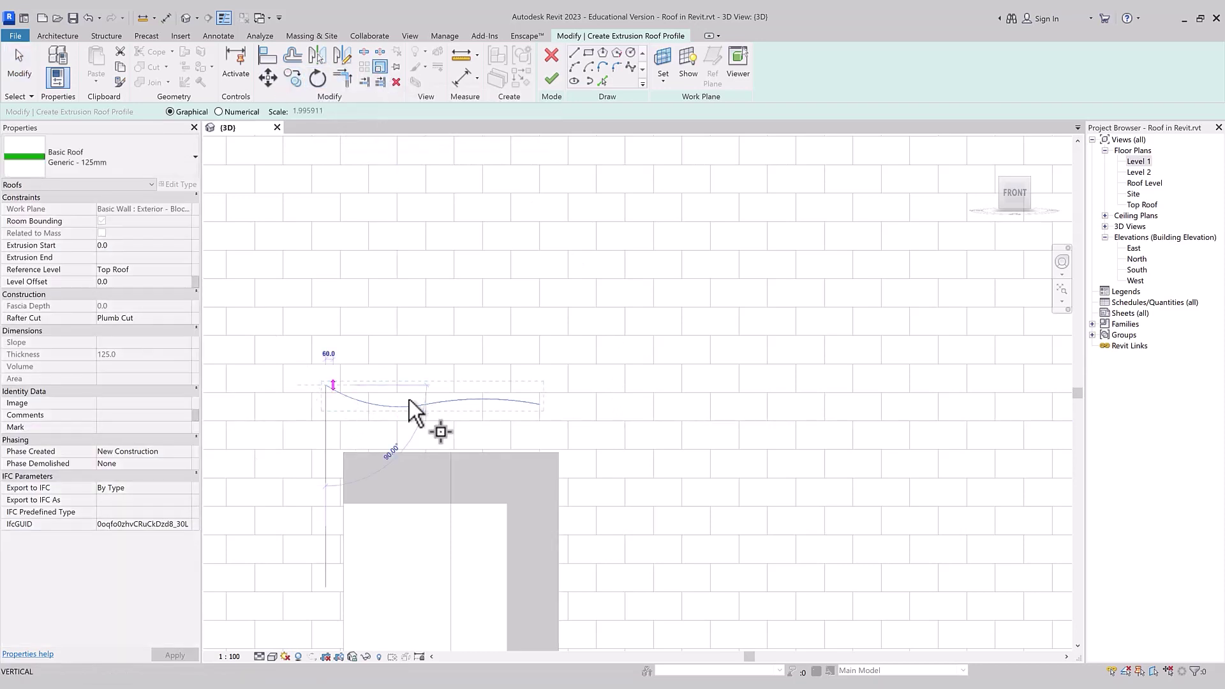
left_click(539, 392)
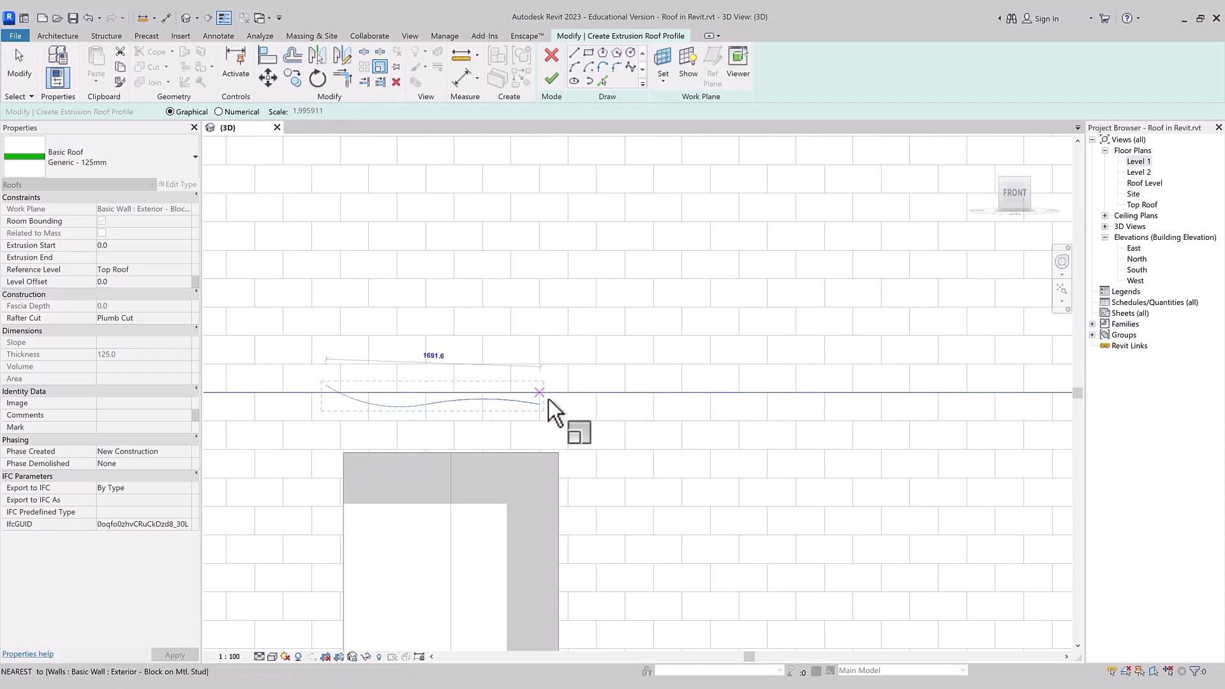
key("Escape")
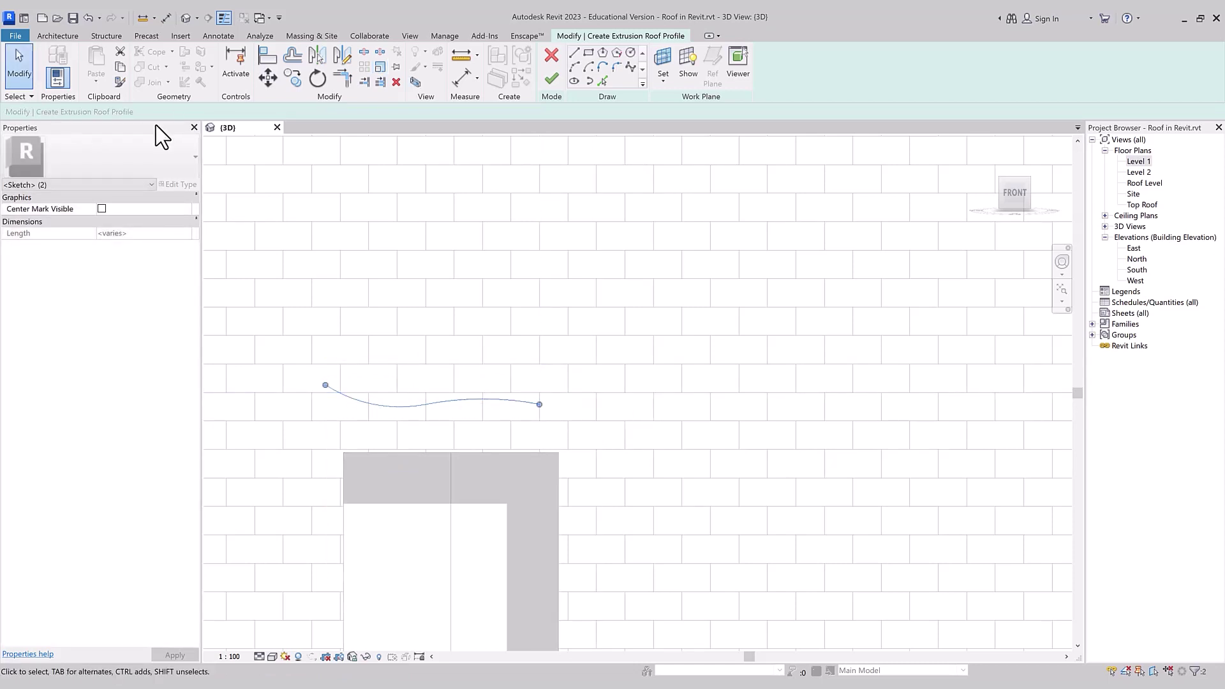
left_click(304, 81)
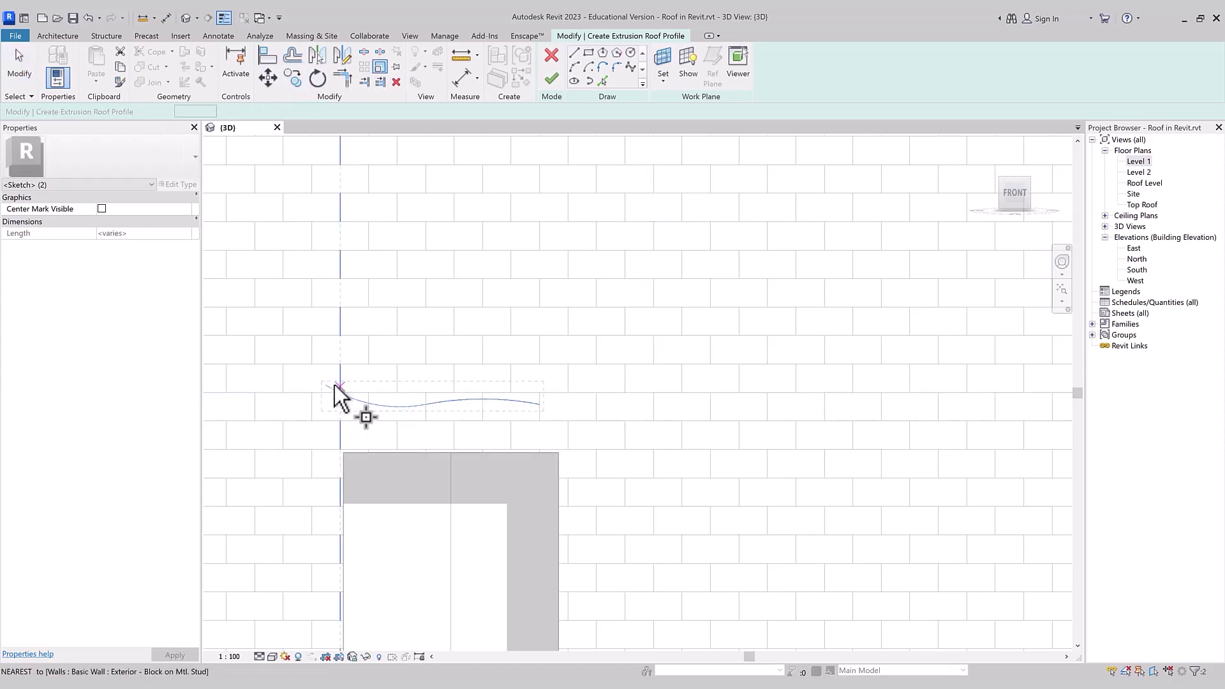
left_click(325, 384)
left_click(539, 392)
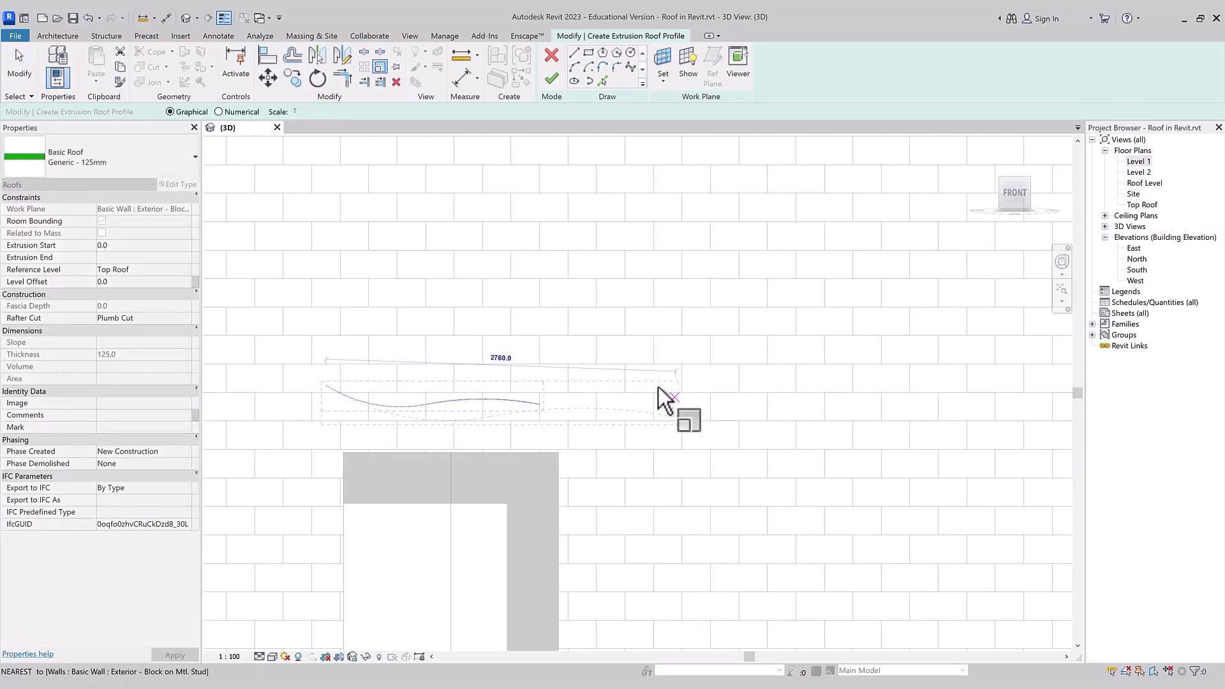
left_click(625, 410)
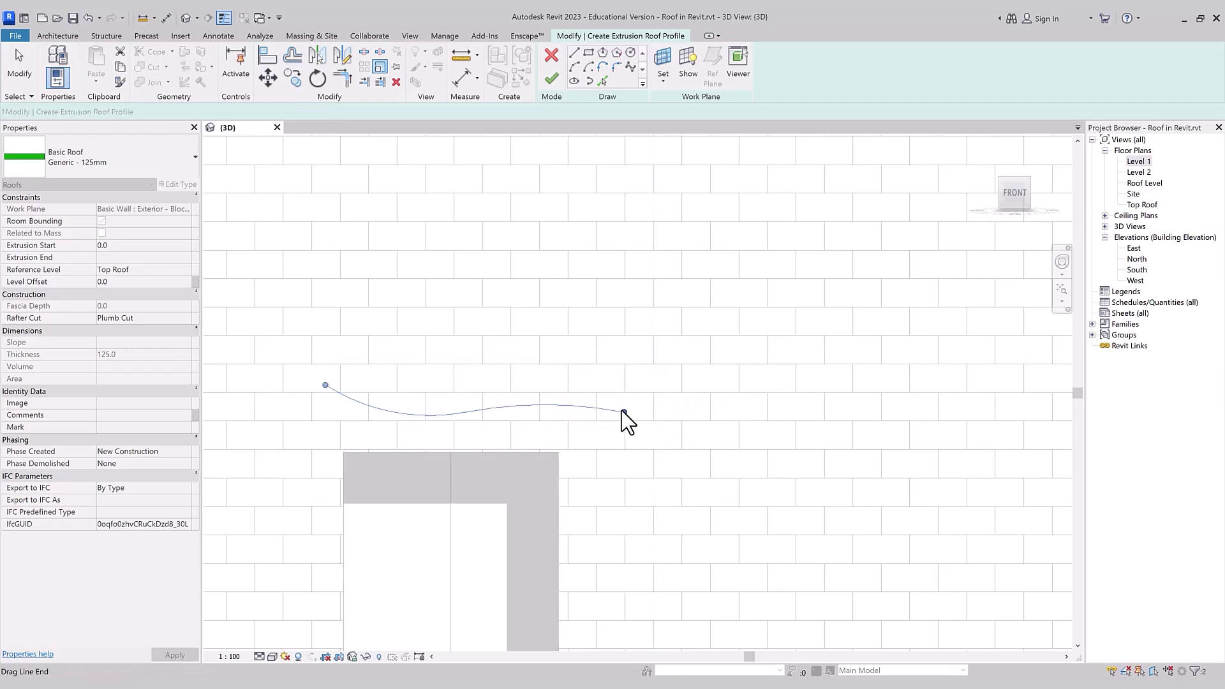
left_click_drag(577, 404, 550, 385)
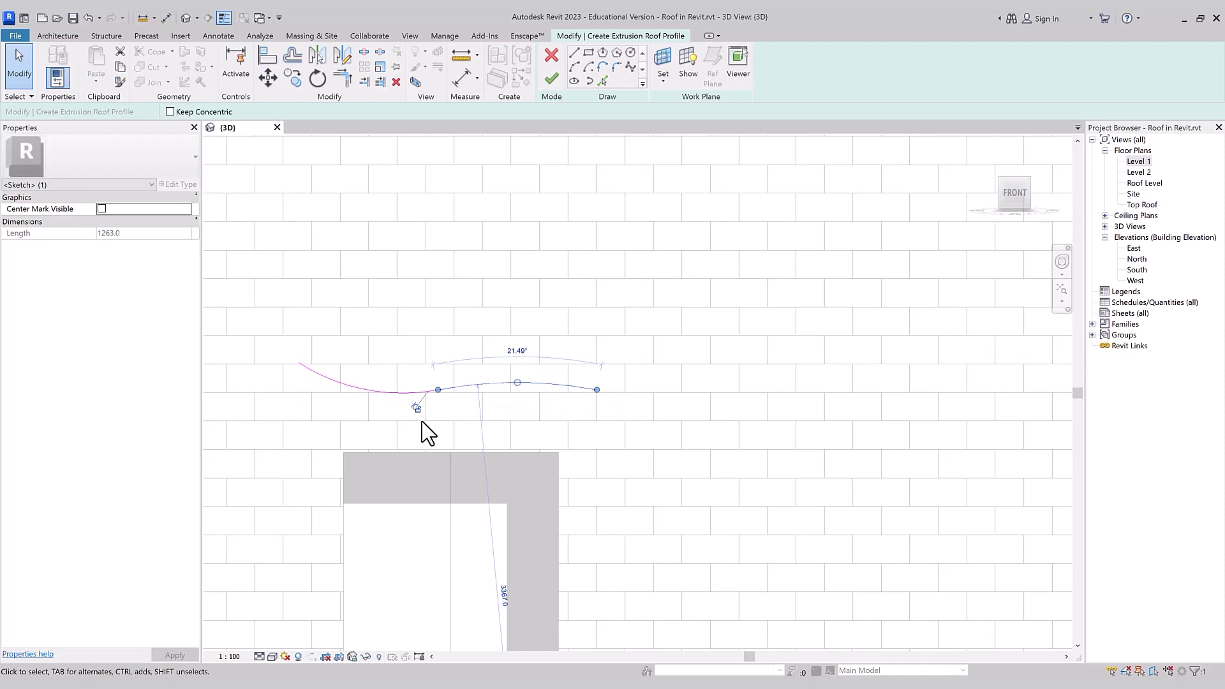
left_click(464, 421)
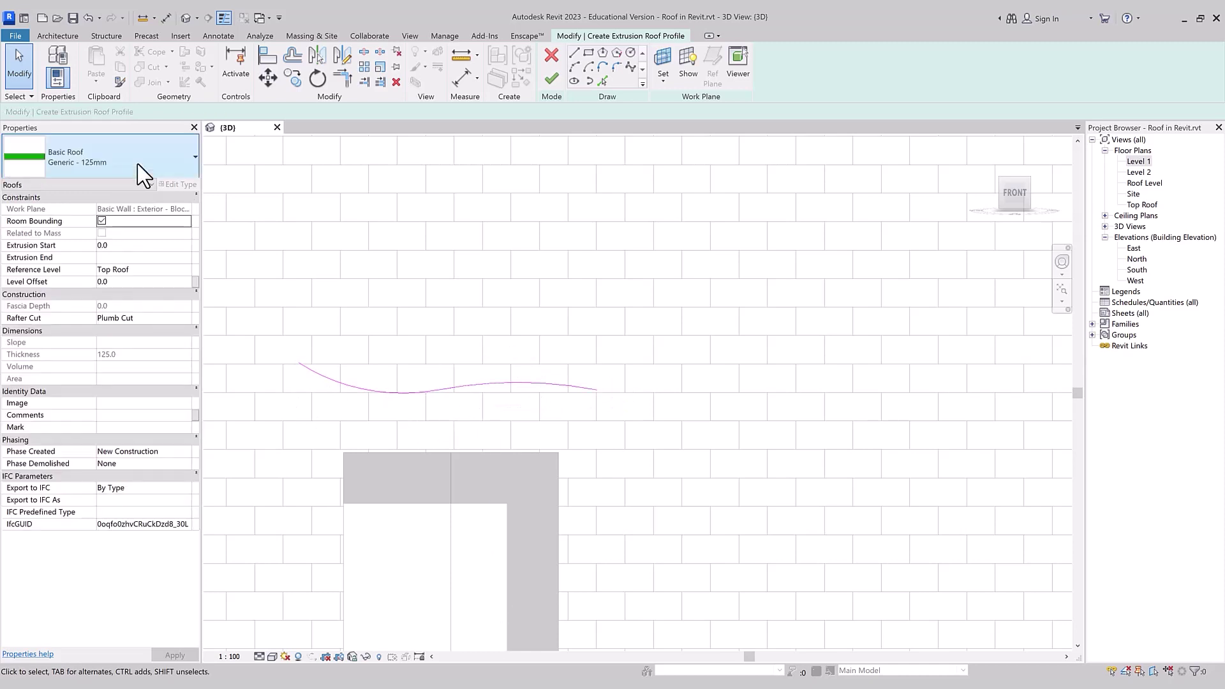
left_click(95, 151)
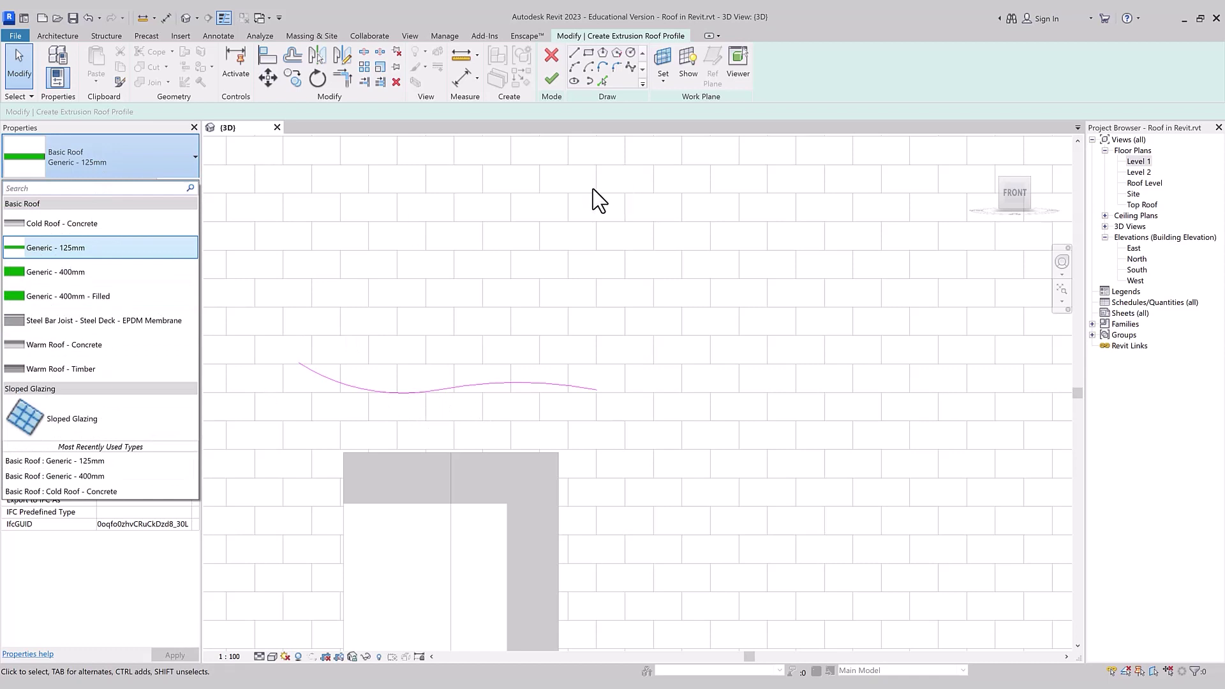
left_click(552, 82)
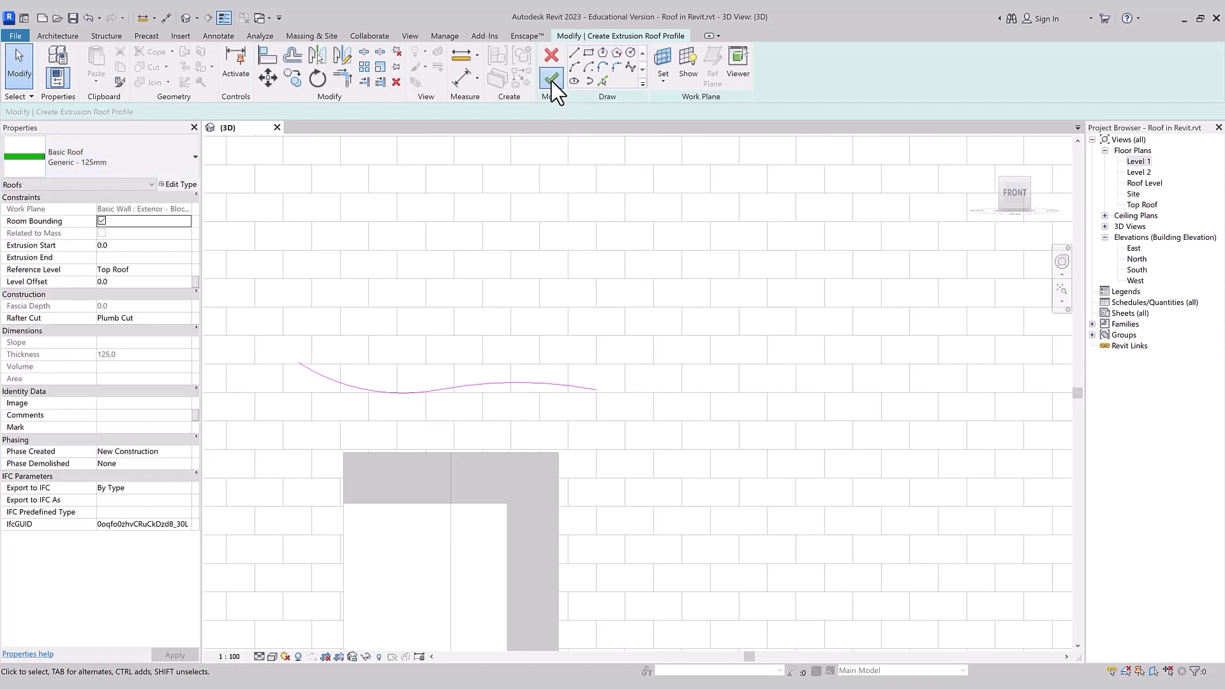
Finish the wavy roof and drag its extrusion handles to trim it to a small door canopy
left_click(551, 82)
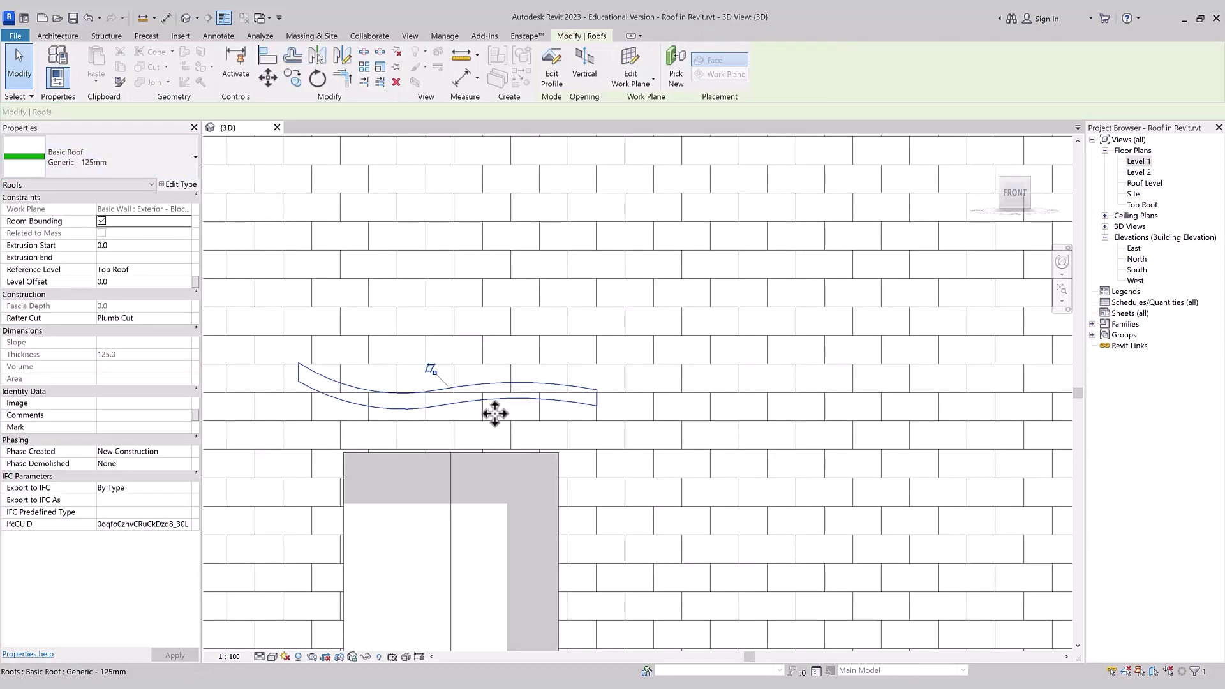
mouse_move(493, 461)
middle_mouse_down("shift")
mouse_move(572, 592)
mouse_move(659, 618)
mouse_move(773, 523)
middle_mouse_up("shift")
scroll(774, 523, "down", 3)
key("Escape")
left_click(761, 483)
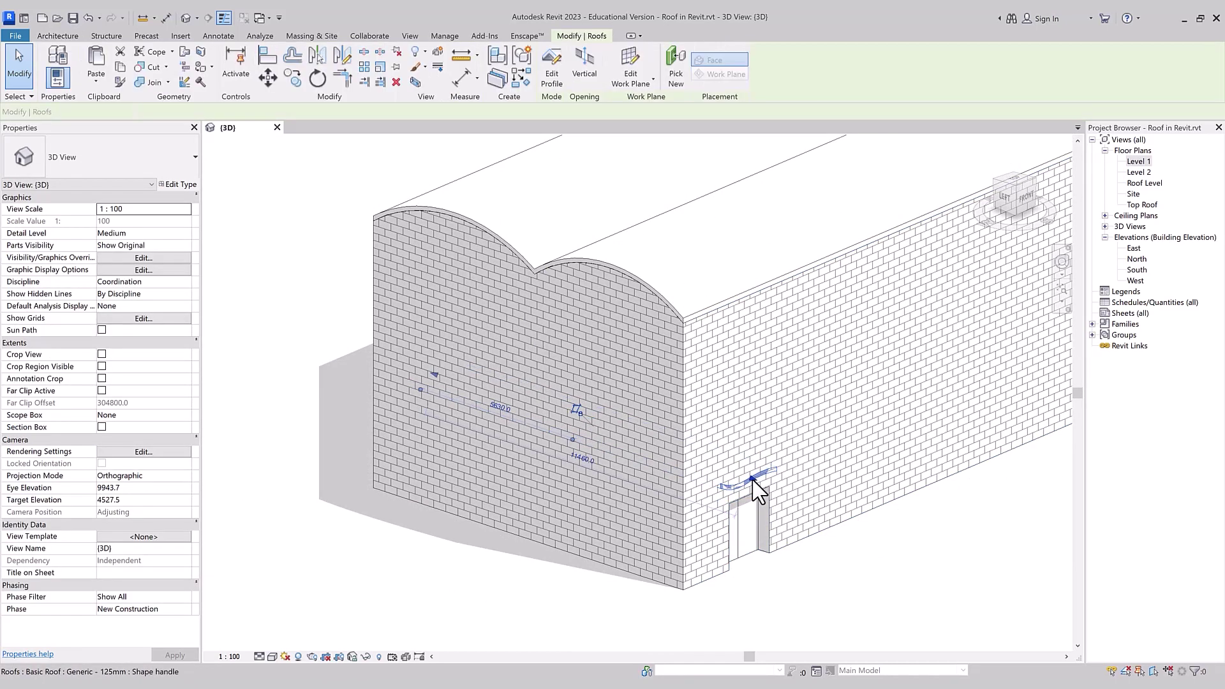
mouse_move(816, 506)
left_mouse_down()
mouse_move(404, 438)
mouse_move(443, 377)
left_mouse_up()
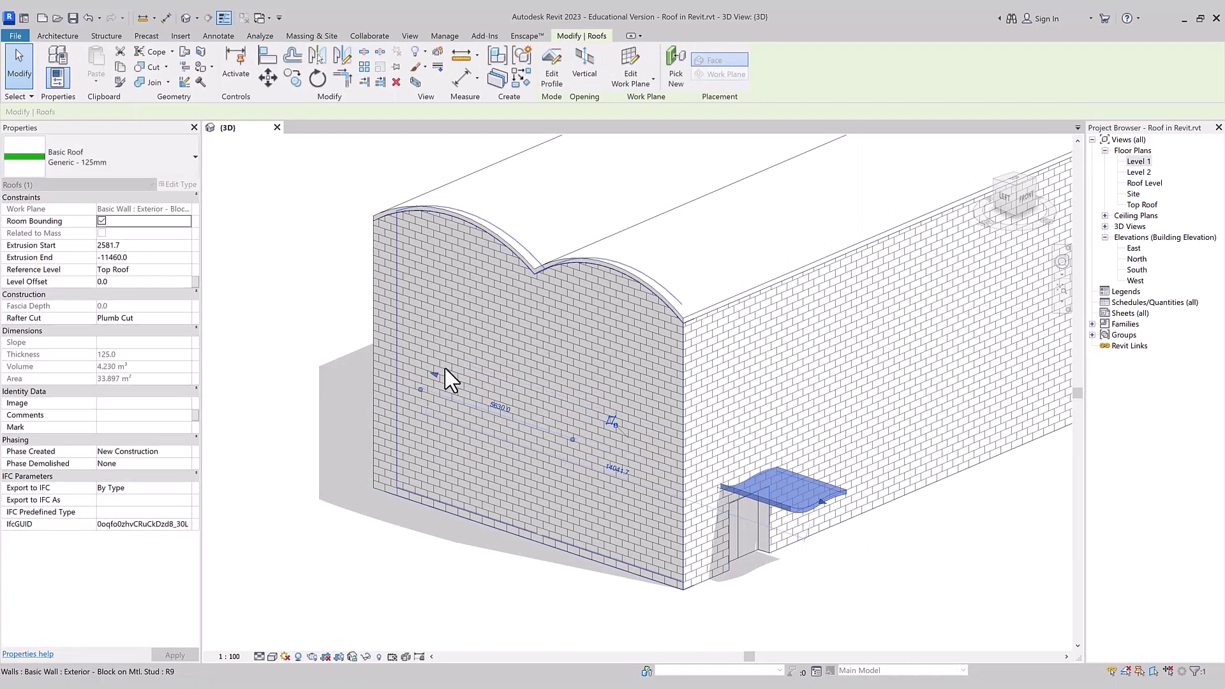
left_click_drag(741, 458, 795, 493)
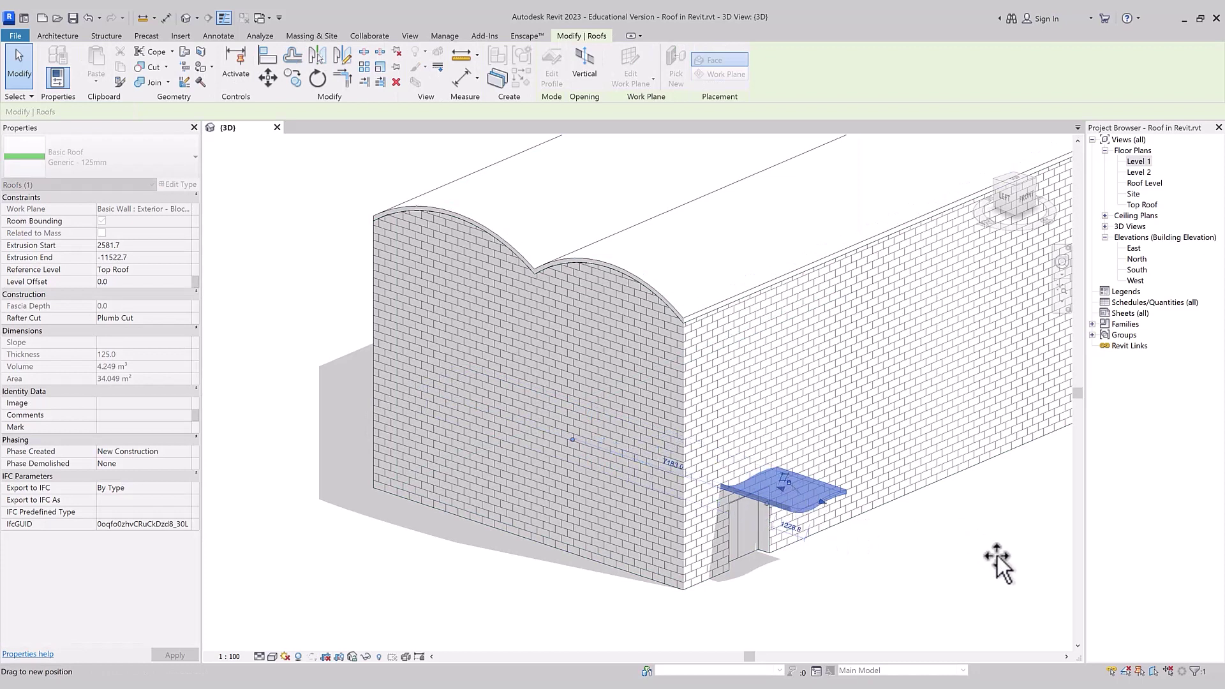
middle_click_drag(800, 590, 821, 607, "shift")
scroll(798, 612, "up", 2)
left_click(783, 604)
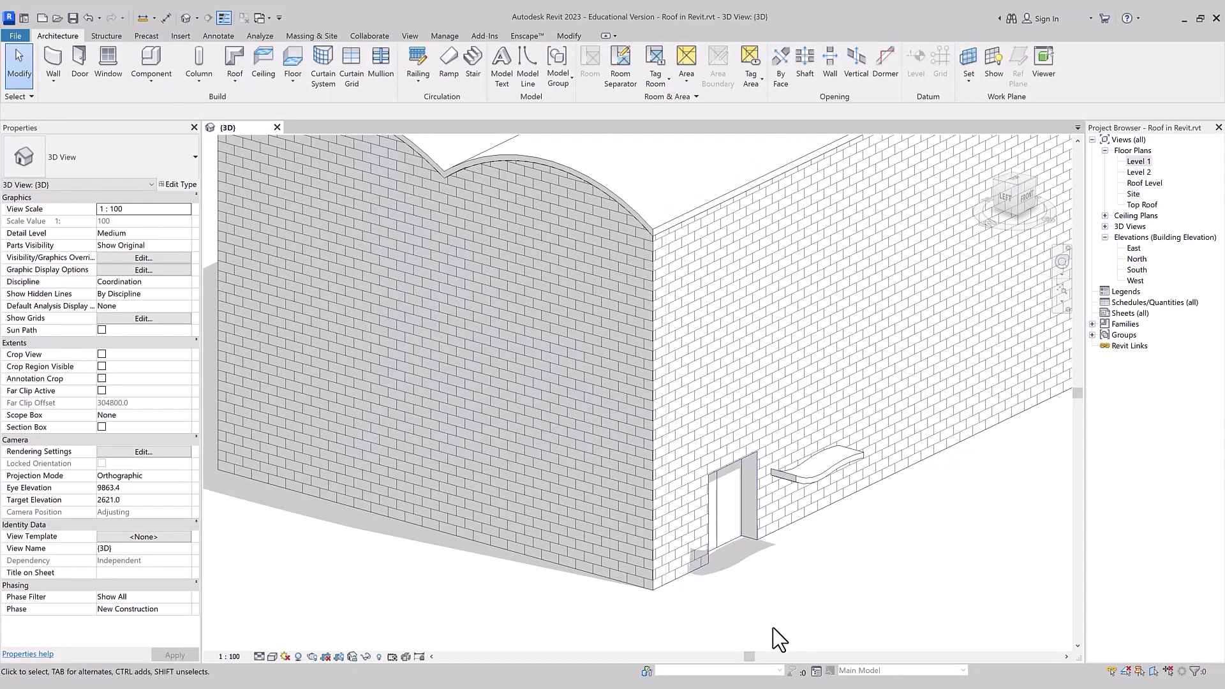
Use Align (AL) to bring the canopy roof's end flush with the wall face
key("a")
key("l")
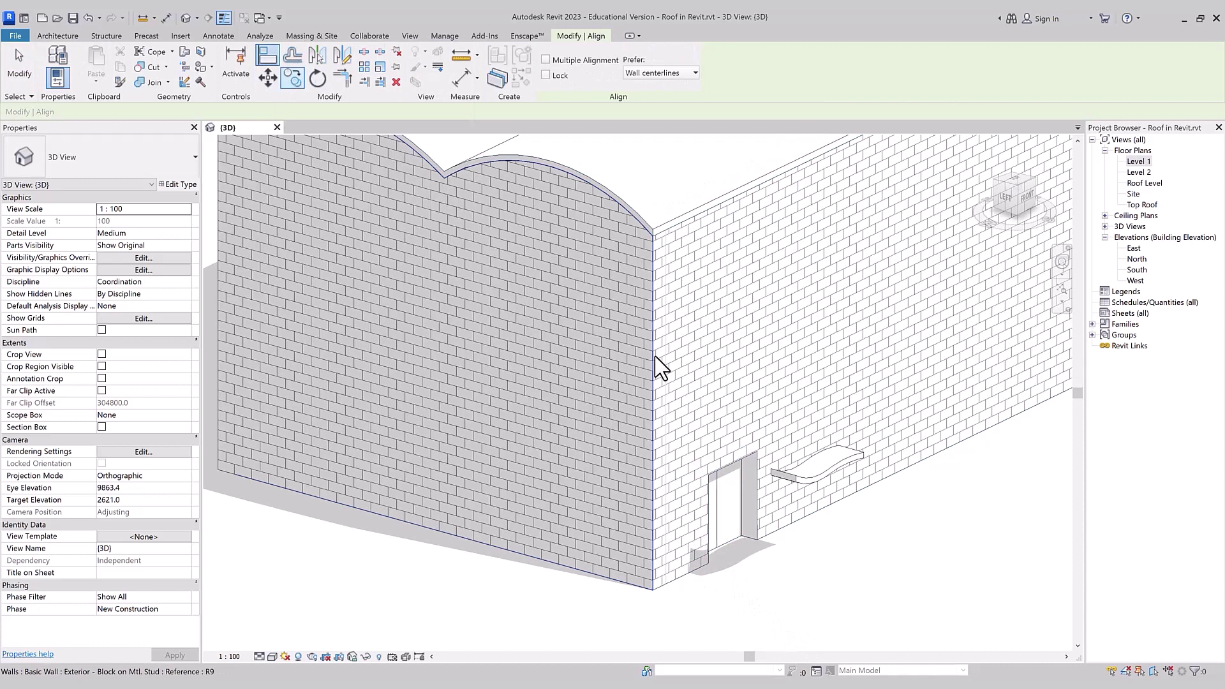
left_click(702, 425)
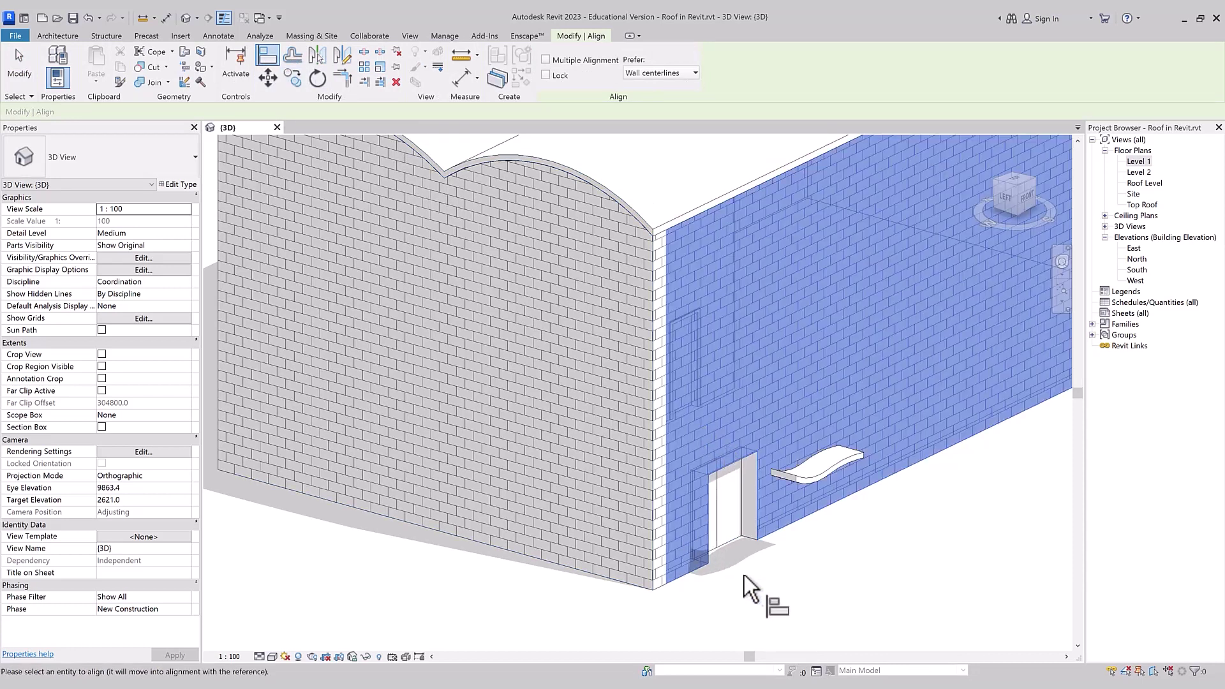
middle_click_drag(803, 615, 984, 622, "shift")
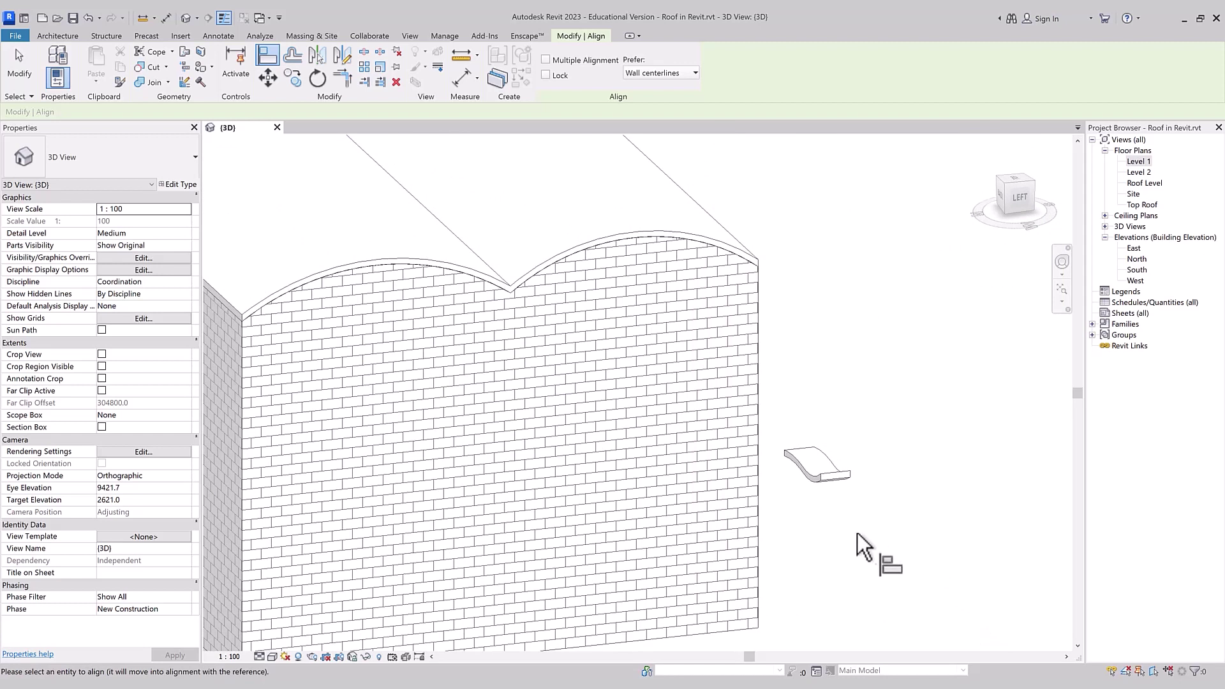
left_click(810, 477)
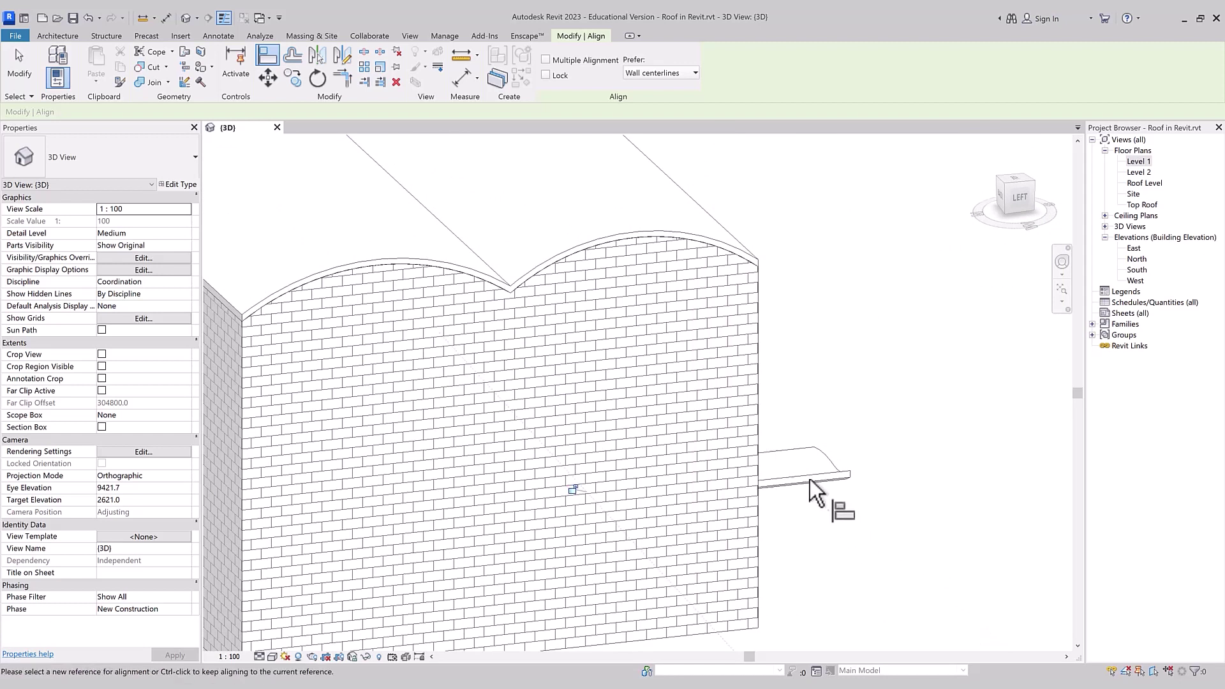
middle_click_drag(871, 546, 673, 549, "shift")
key("Escape")
key("Escape")
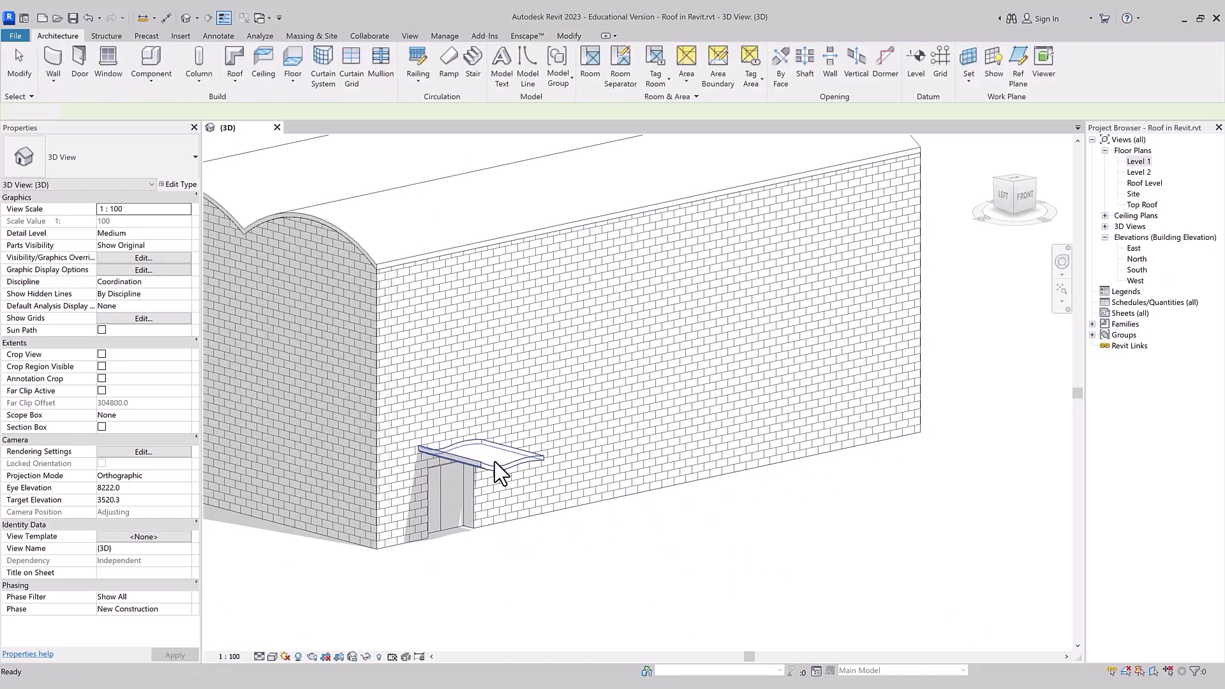
left_click(495, 462)
left_click(502, 472)
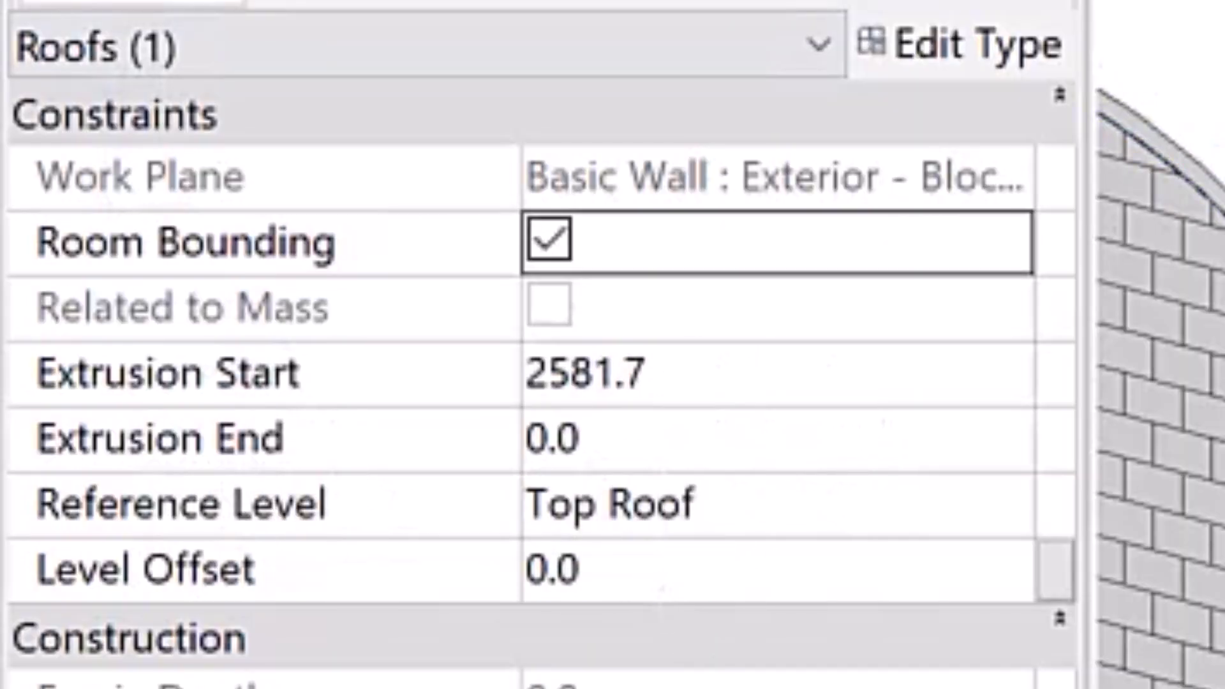
Set the canopy roof's Extrusion Start to 1500.0 in Properties
left_click(758, 353)
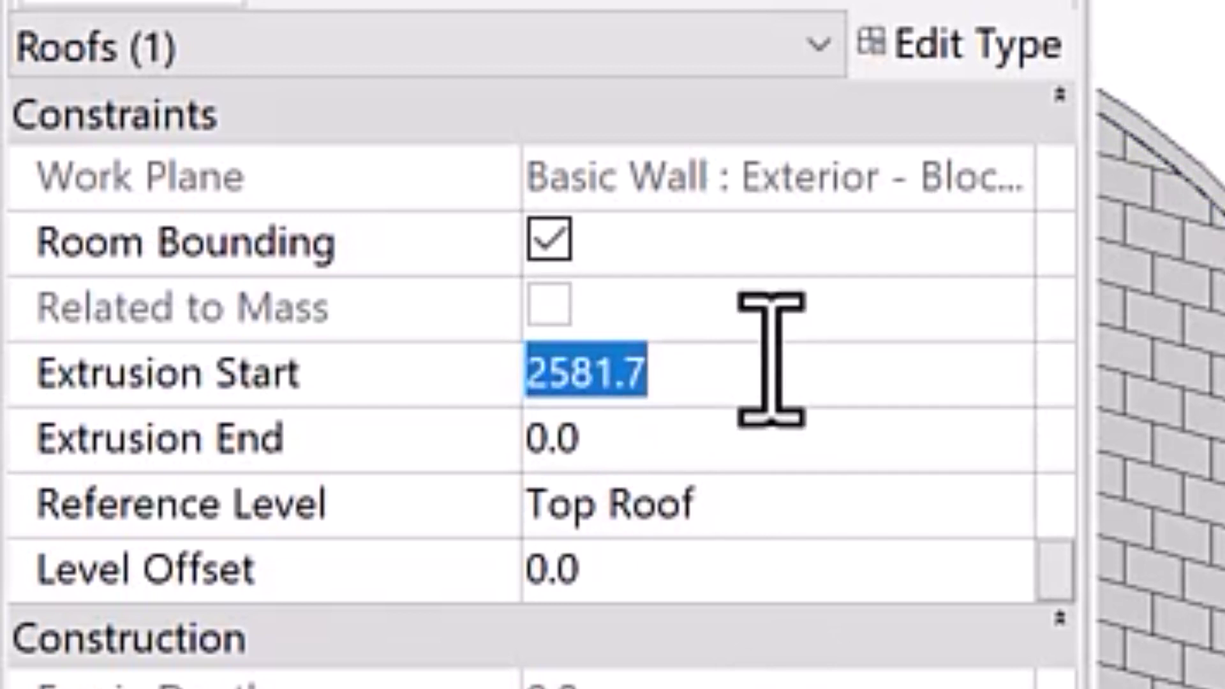
type("1500")
key("Return")
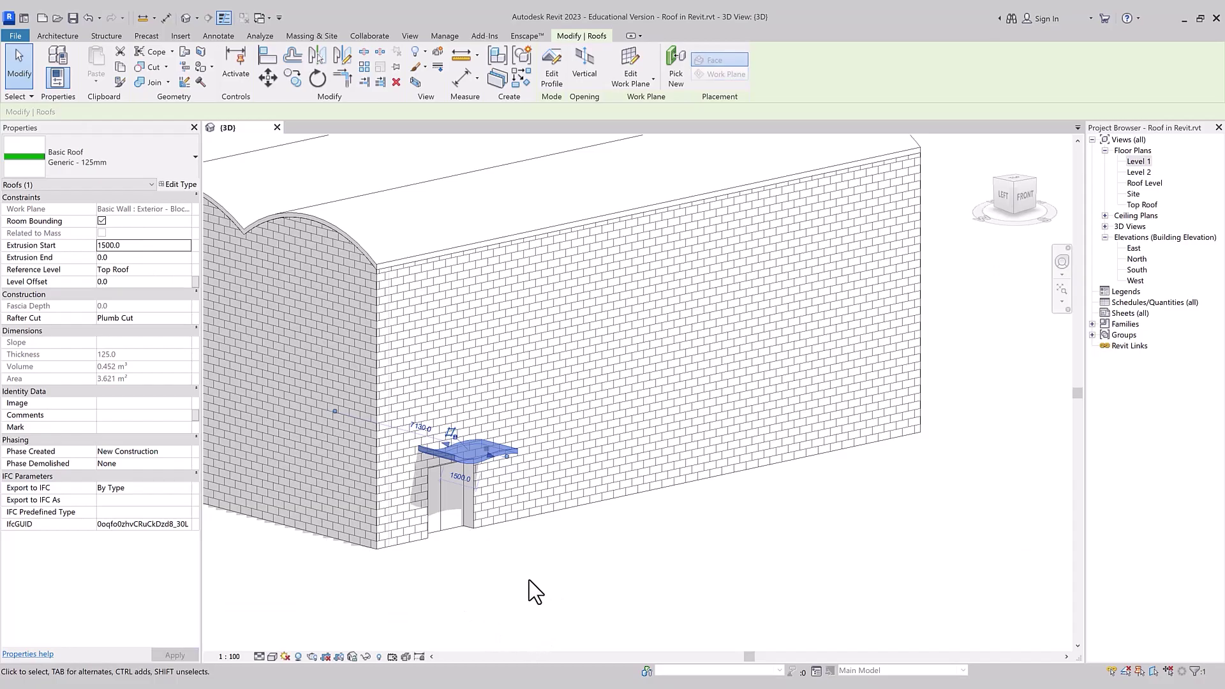
left_click(529, 580)
middle_click_drag(495, 460, 596, 574)
scroll(574, 612, "down", 2)
scroll(416, 560, "up", 2)
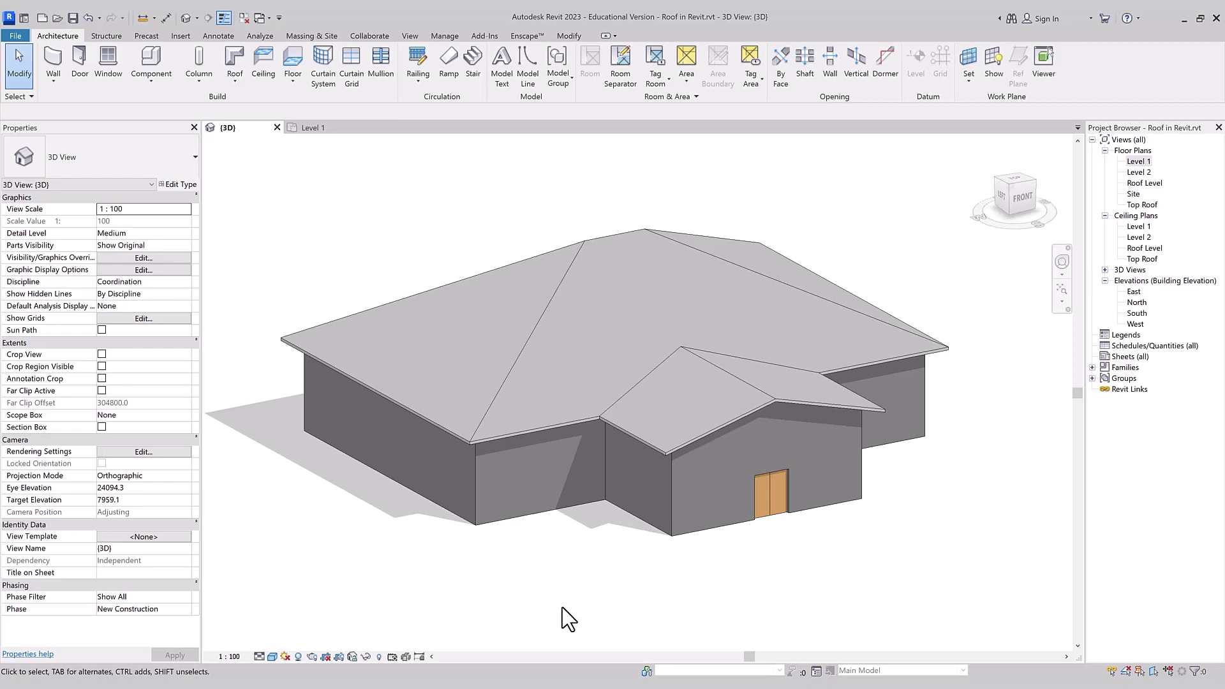
Choose Roof: Fascia from the Roof dropdown to begin placing a fascia
left_click(235, 81)
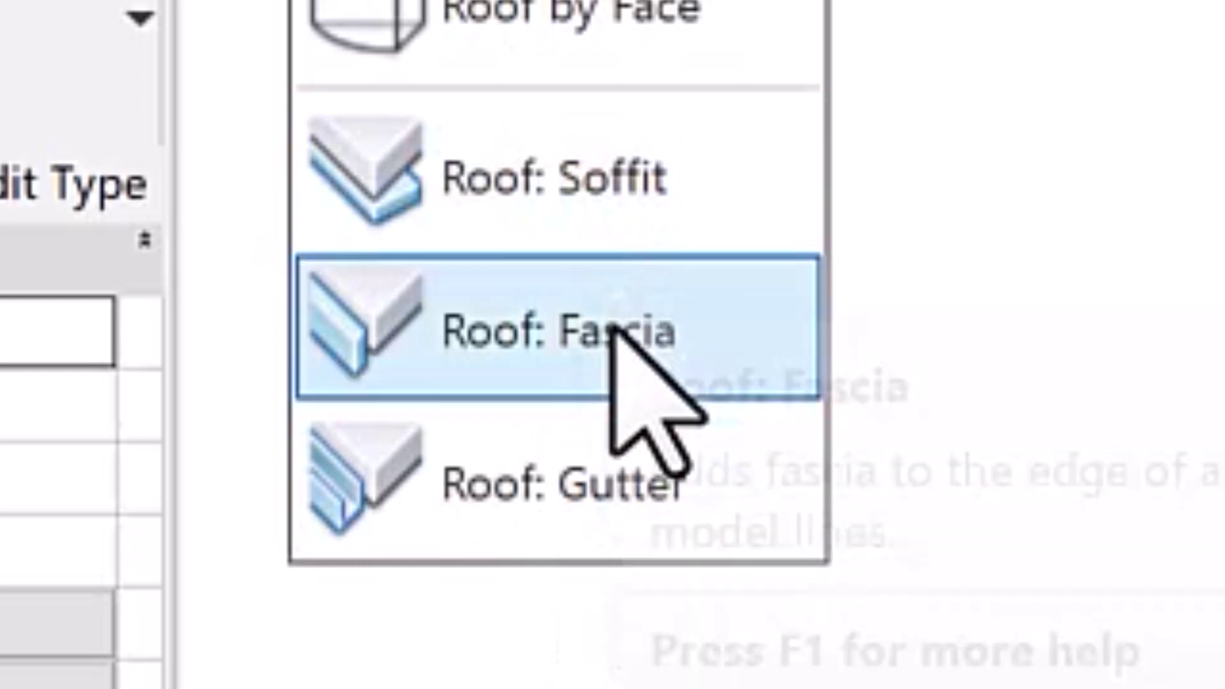
left_click(729, 349)
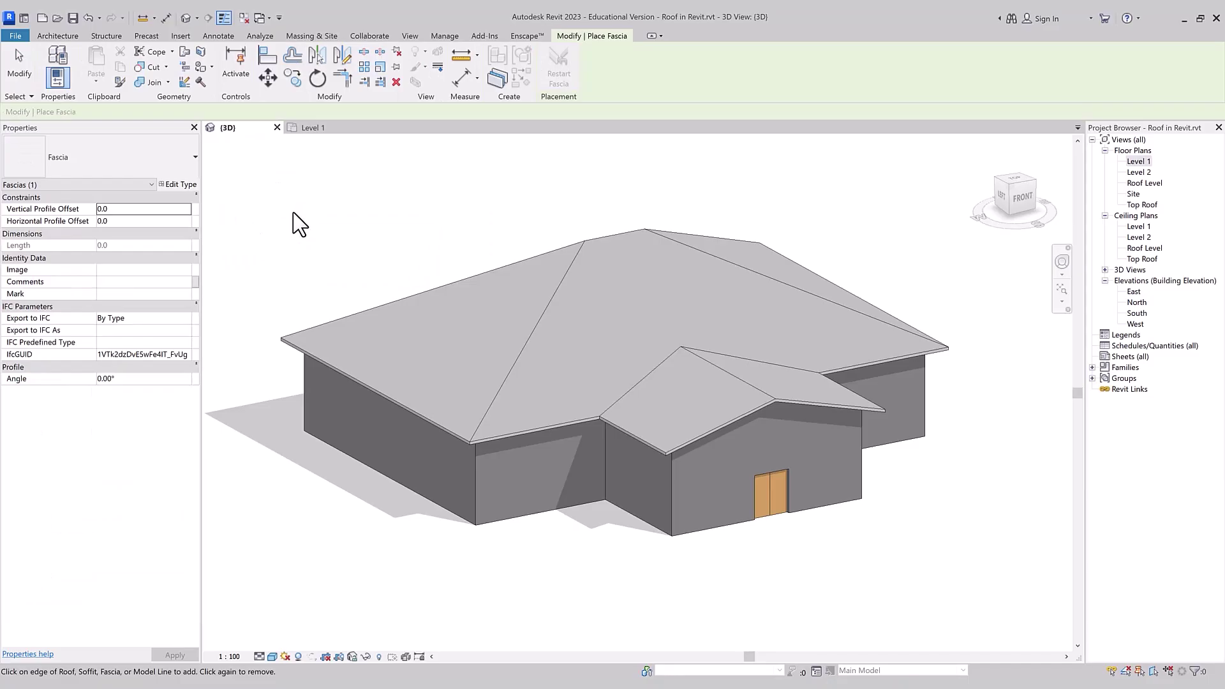
Place fascia on the five front eave edges around the entrance wing, then select it for adding segments
scroll(483, 418, "up", 1)
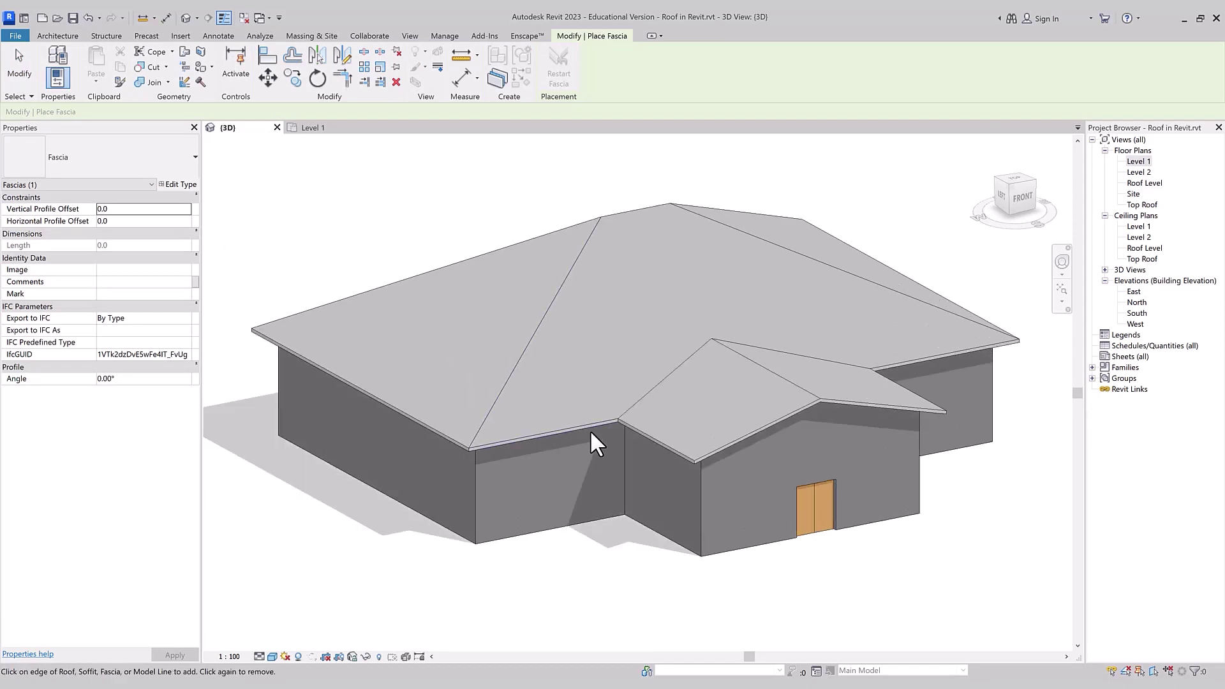
left_click(626, 423)
left_click(509, 442)
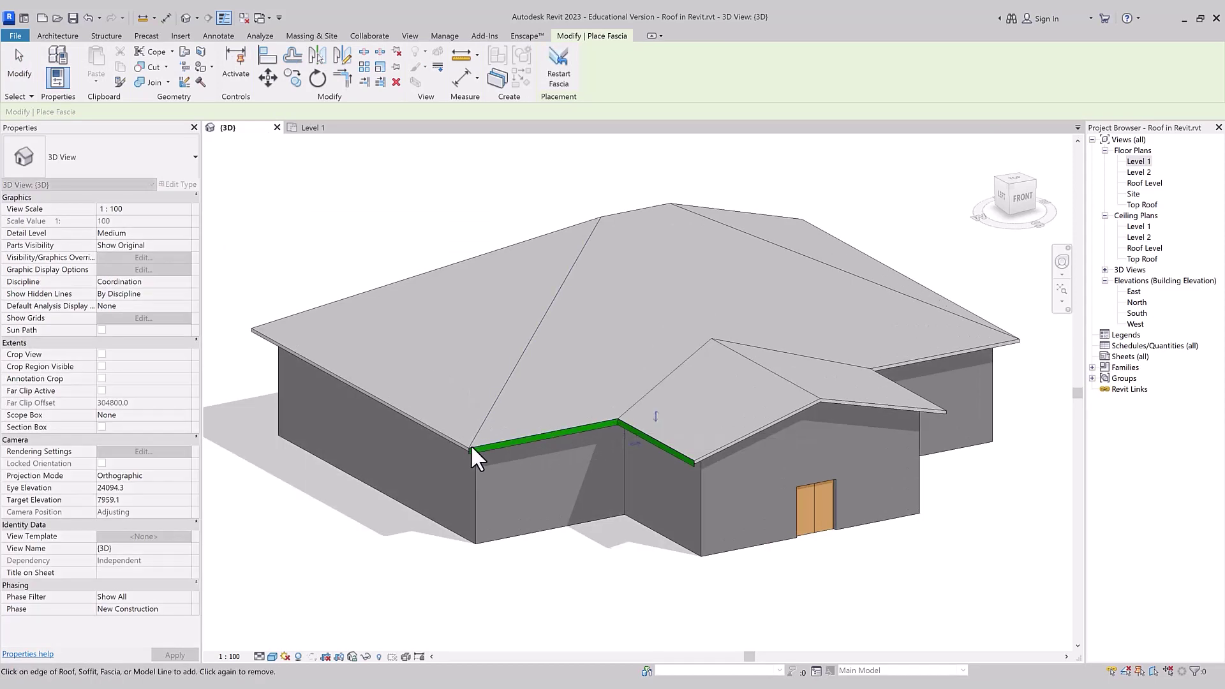
left_click(449, 435)
left_click(734, 442)
left_click(905, 409)
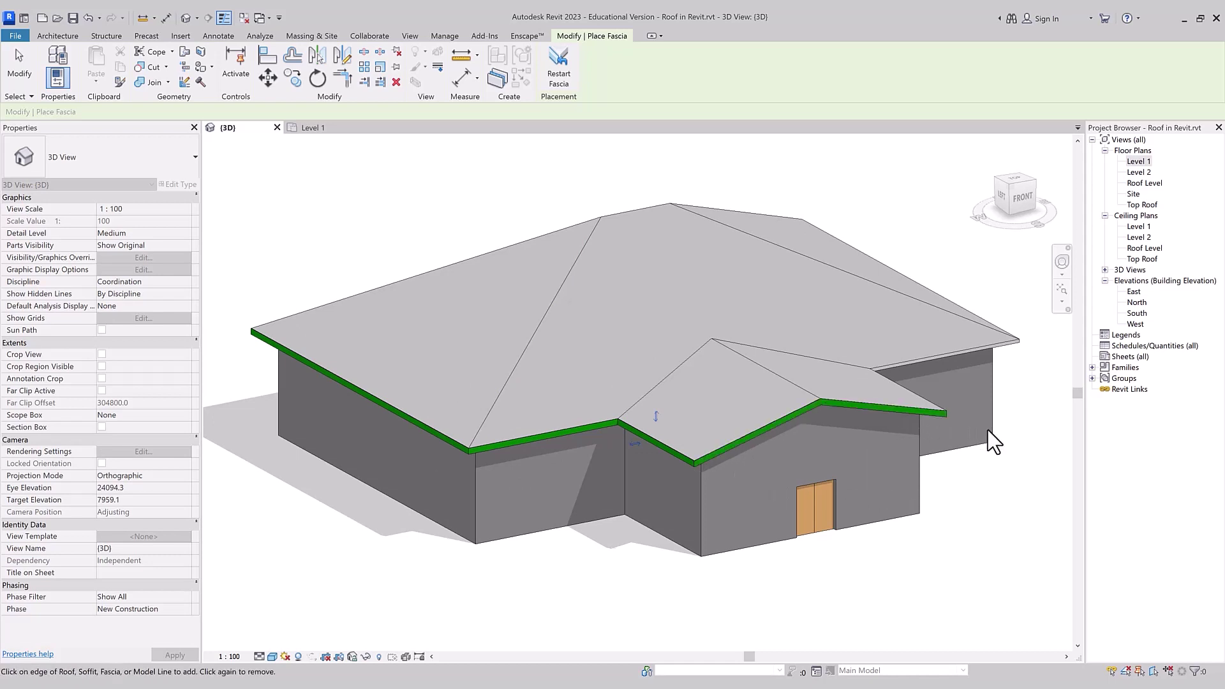
key("Escape")
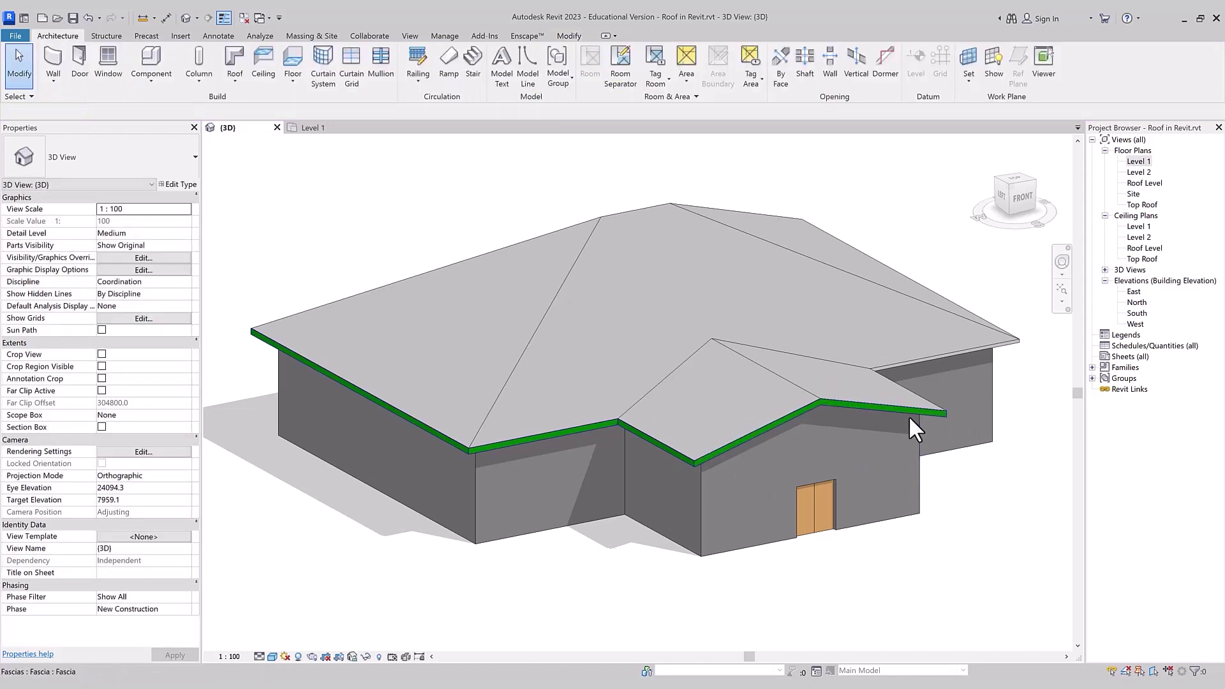
left_click(918, 412)
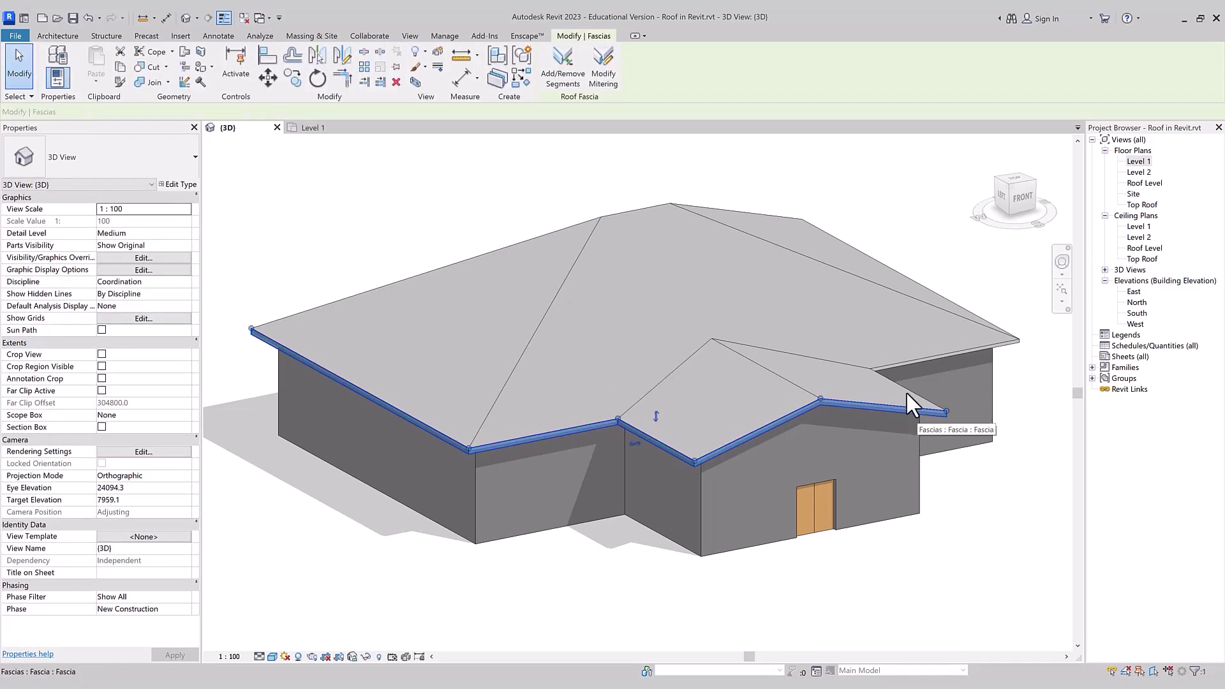
left_click(568, 81)
Add fascia segments along the right-side edge, the sloped edge and the long front roof edge
middle_click_drag(985, 511, 411, 457, "shift")
left_click(431, 457)
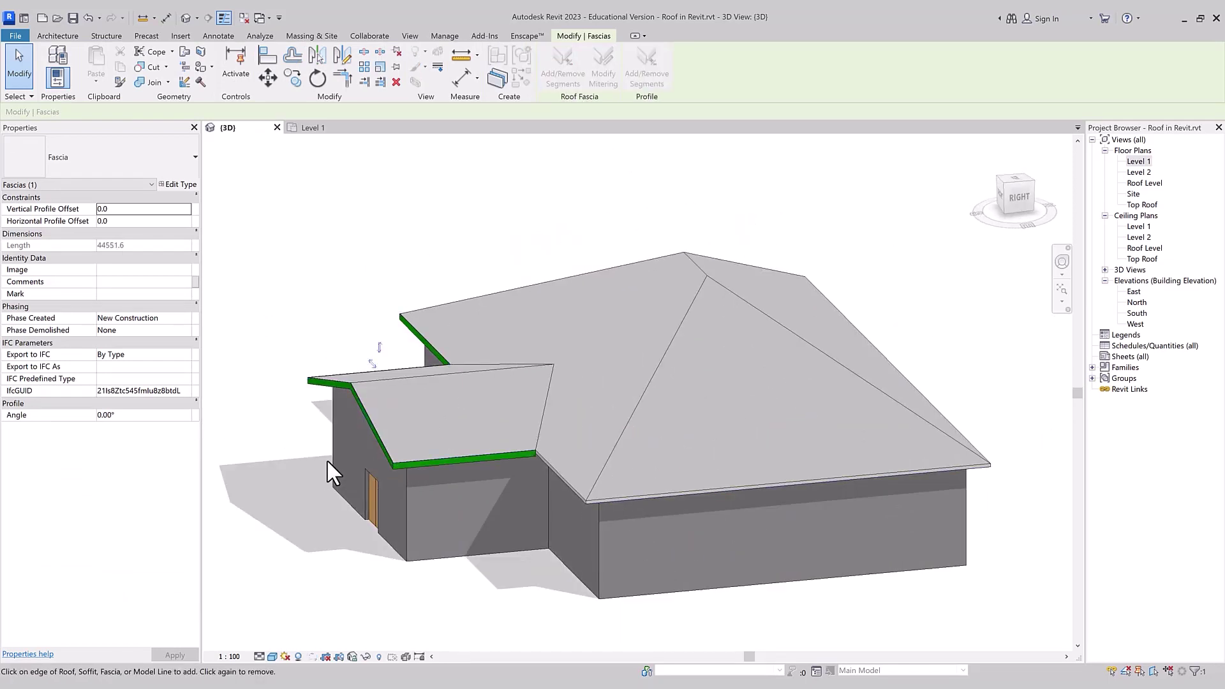
left_click(385, 449)
left_click(385, 449)
left_click(609, 500)
Orbit around the house and add fascia along the right roof edge to finish
middle_click_drag(930, 542, 355, 545, "shift")
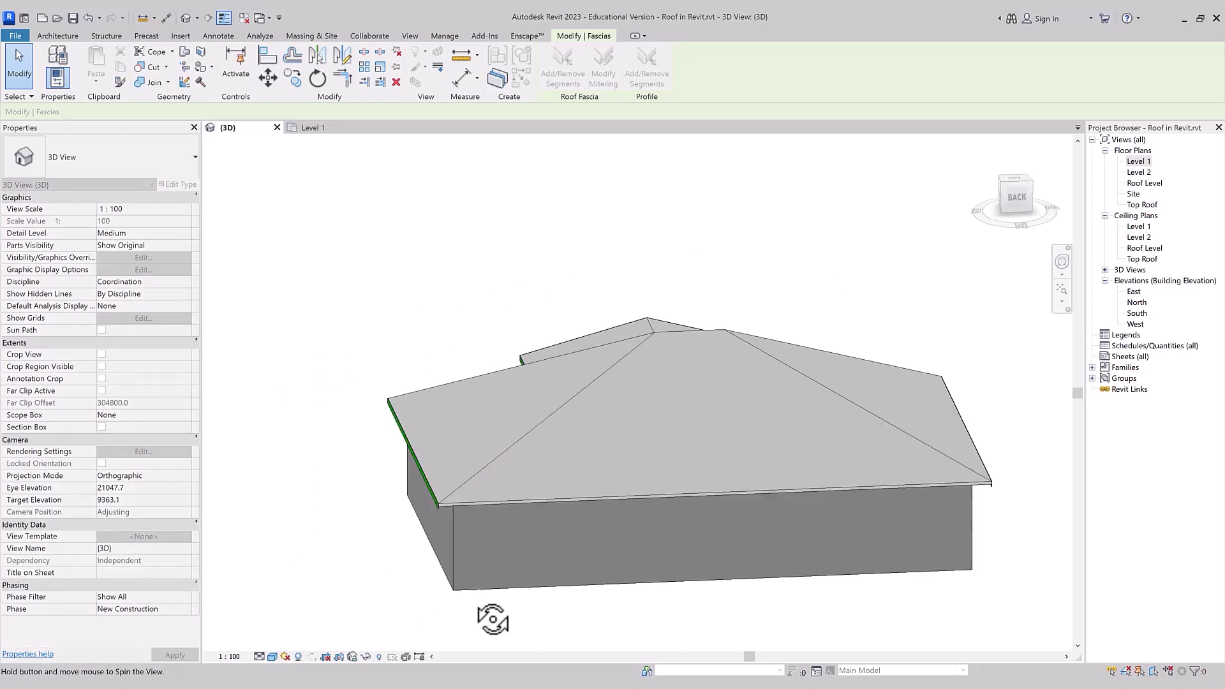
middle_click_drag(355, 545, 667, 673, "shift")
scroll(855, 607, "up", 3)
scroll(928, 501, "up", 3)
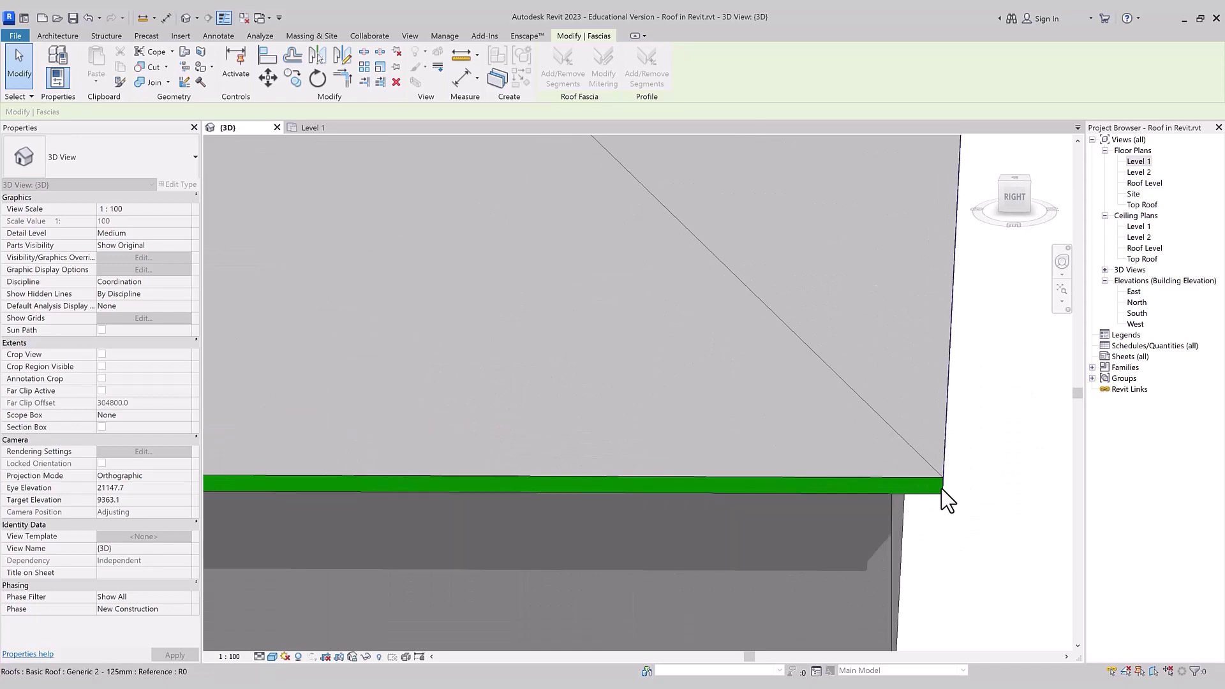
left_click(945, 499)
key("Escape")
key("Escape")
scroll(963, 528, "down", 5)
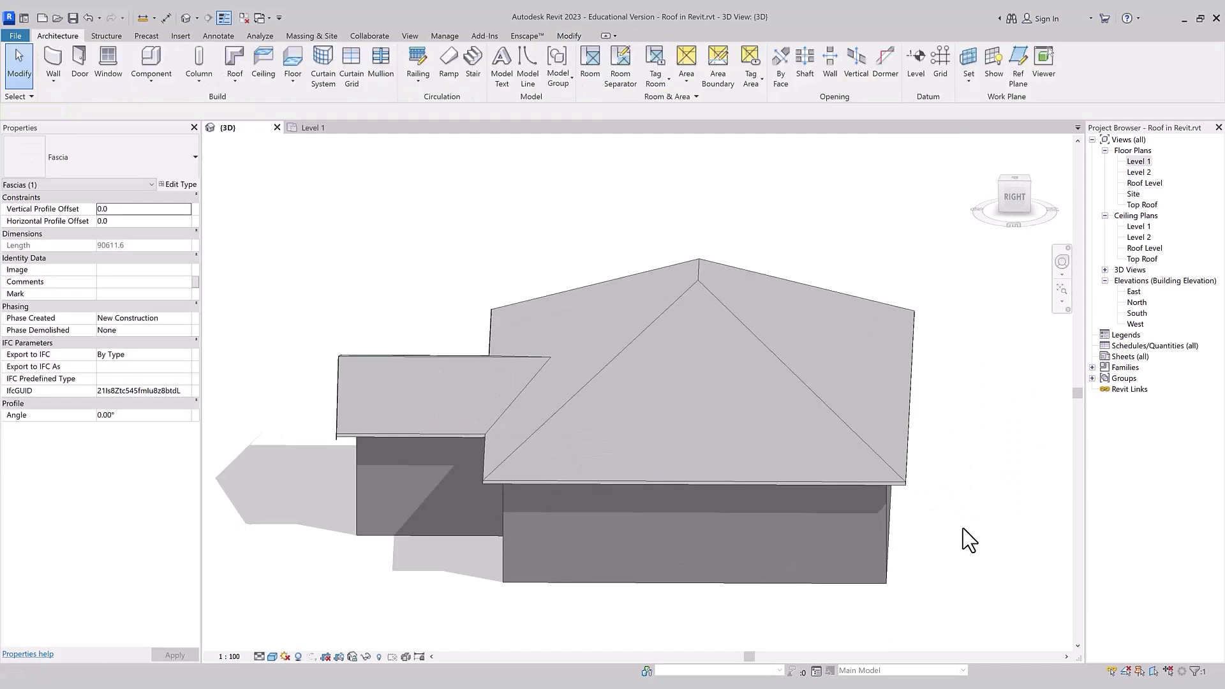
Select the corner fascia and drag its end back to meet the roof corner
mouse_move(918, 523)
middle_mouse_down()
mouse_move(529, 579)
mouse_move(410, 554)
mouse_move(613, 582)
middle_mouse_up()
scroll(675, 519, "up", 2)
scroll(694, 438, "up", 4)
scroll(697, 440, "up", 3)
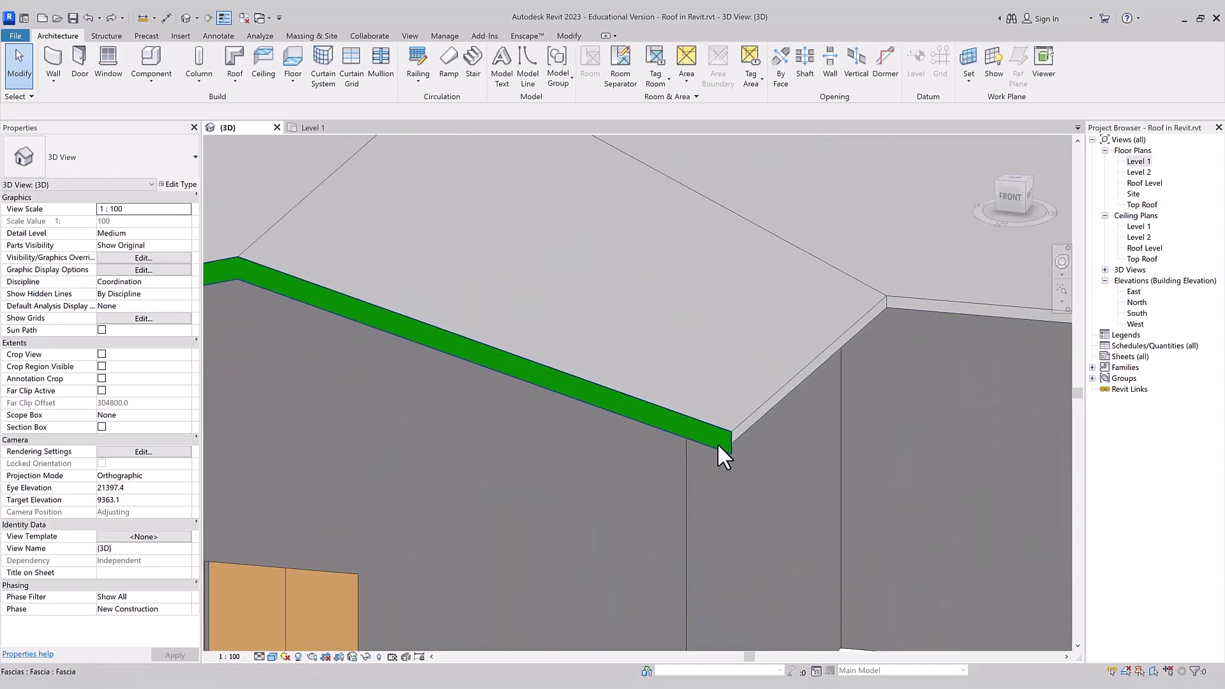
scroll(719, 450, "up", 3)
left_click(736, 455)
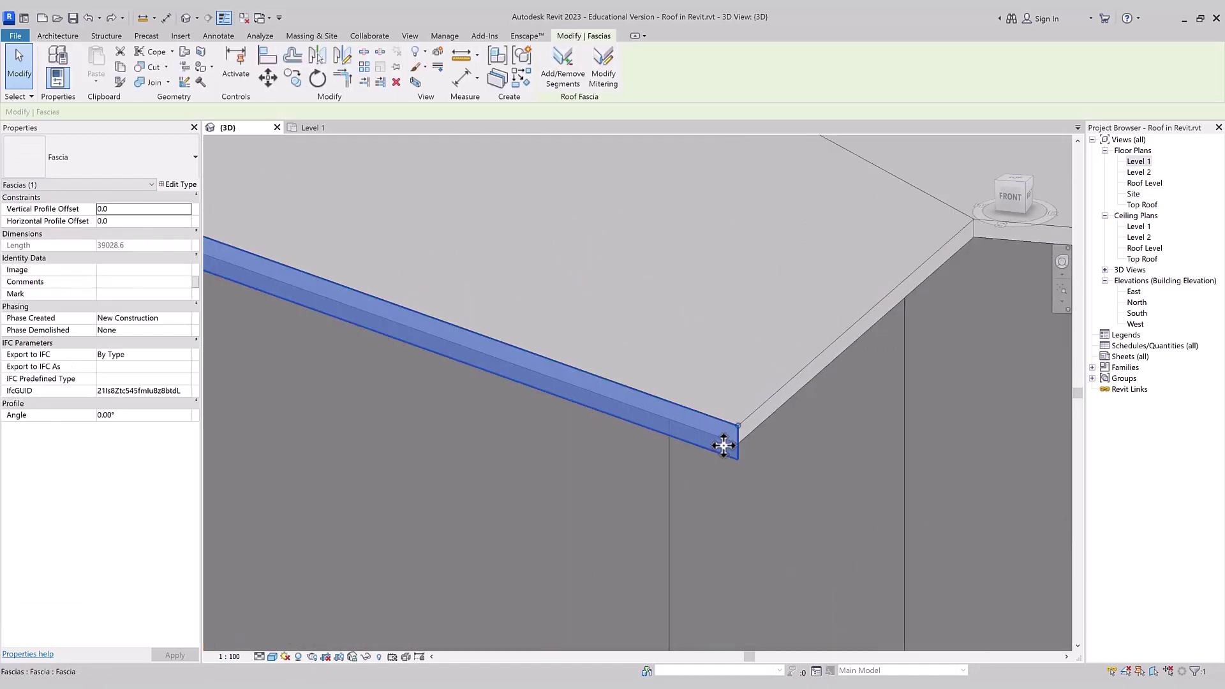
scroll(785, 434, "up", 2)
scroll(745, 418, "up", 1)
left_click_drag(742, 407, 669, 382)
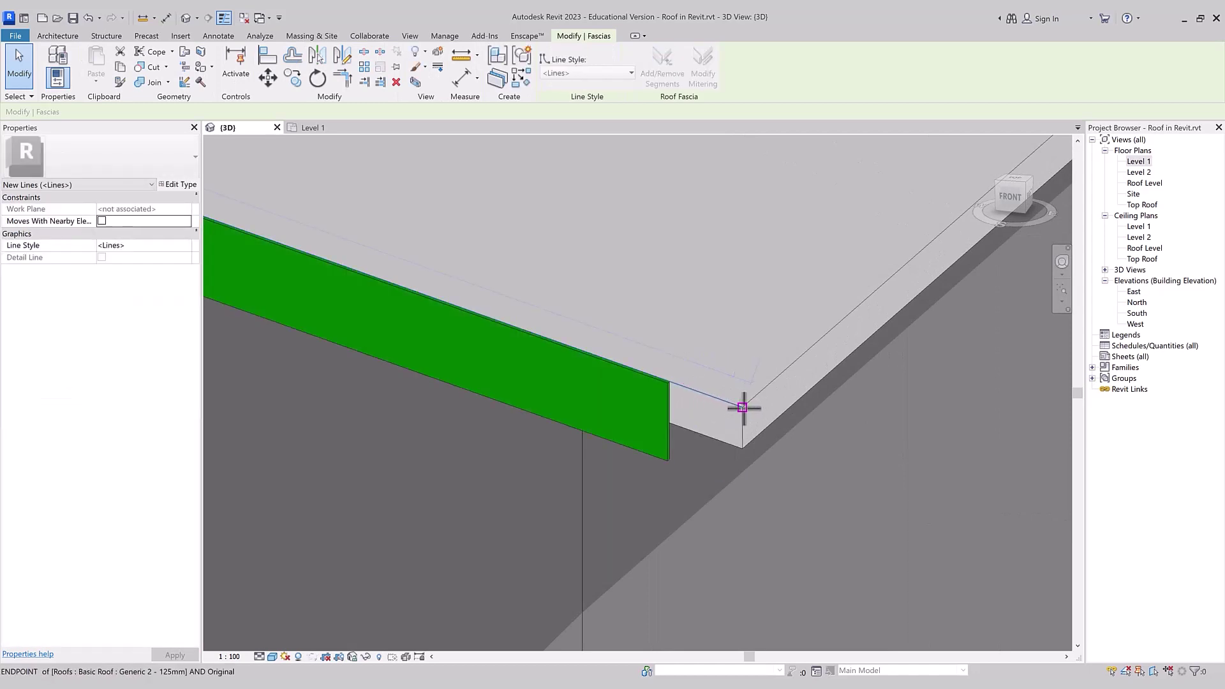
left_click_drag(672, 381, 742, 407)
scroll(705, 427, "down", 2)
scroll(698, 408, "down", 1)
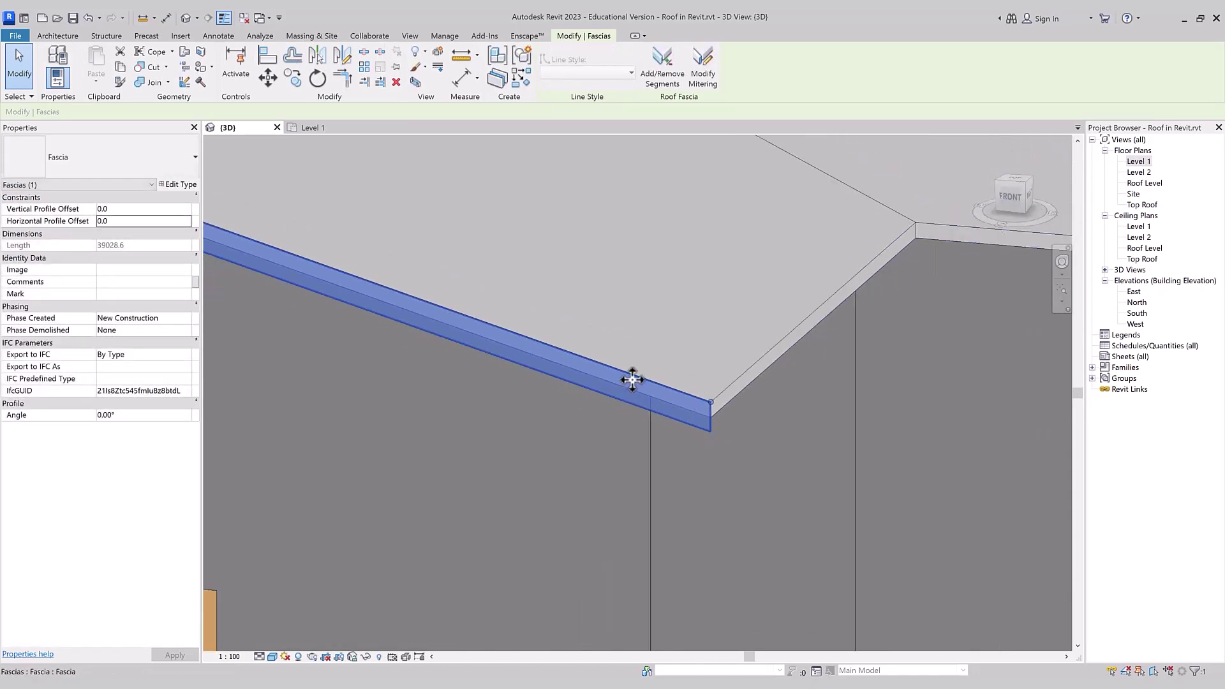
Extend the fascia around the roof corner and along the right, side and front roof edges
left_click(664, 80)
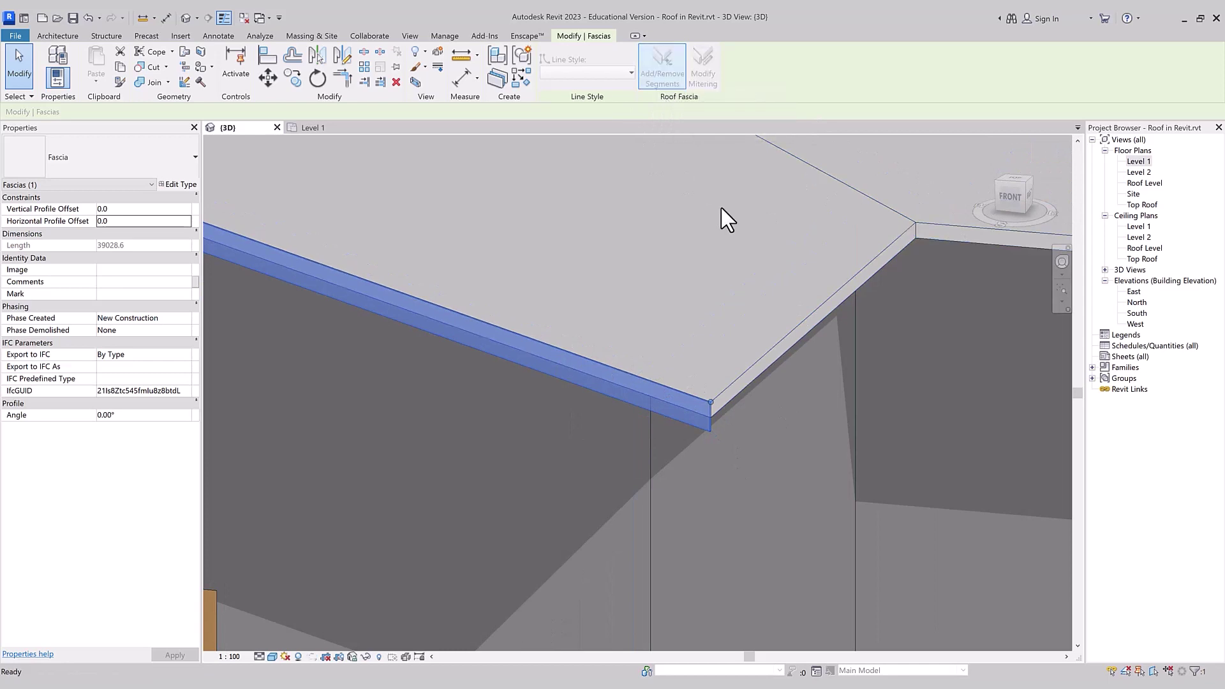
left_click(786, 331)
scroll(695, 314, "down", 2)
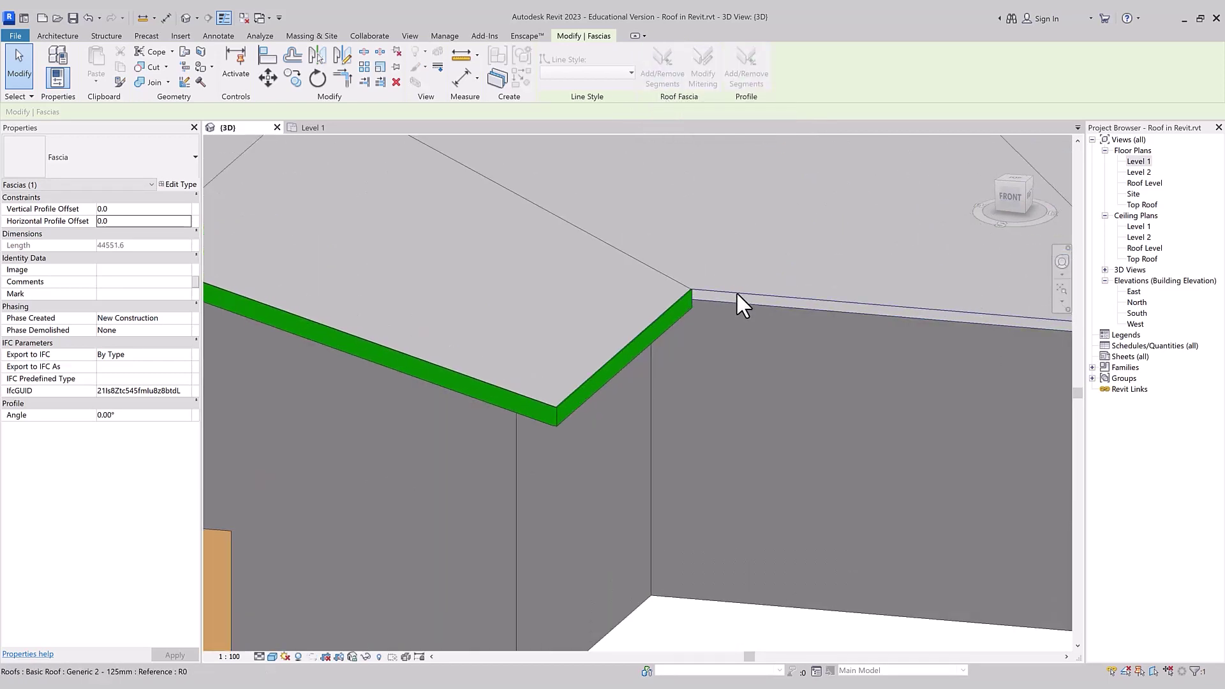
left_click(737, 291)
mouse_move(828, 531)
middle_mouse_down("shift")
mouse_move(650, 538)
mouse_move(459, 346)
middle_mouse_up("shift")
left_click(468, 359)
scroll(574, 396, "down", 3)
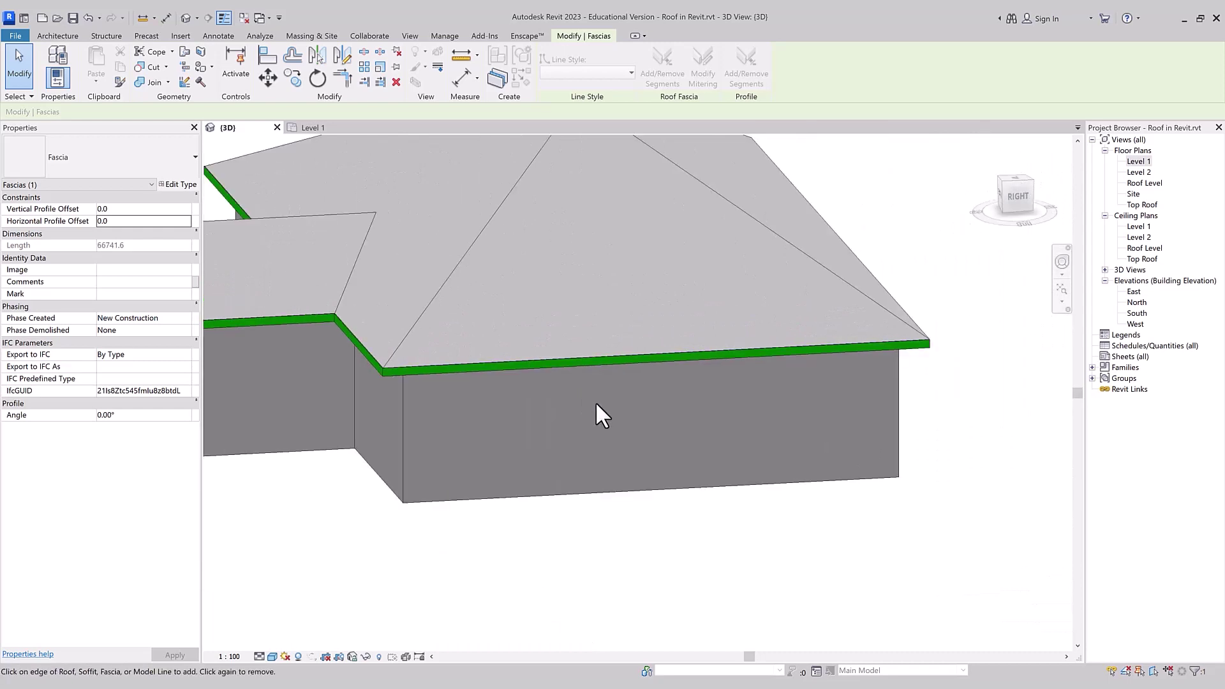
mouse_move(1004, 416)
middle_mouse_down("shift")
mouse_move(806, 486)
mouse_move(676, 435)
middle_mouse_up("shift")
left_click(713, 359)
scroll(766, 446, "down", 5)
key("Escape")
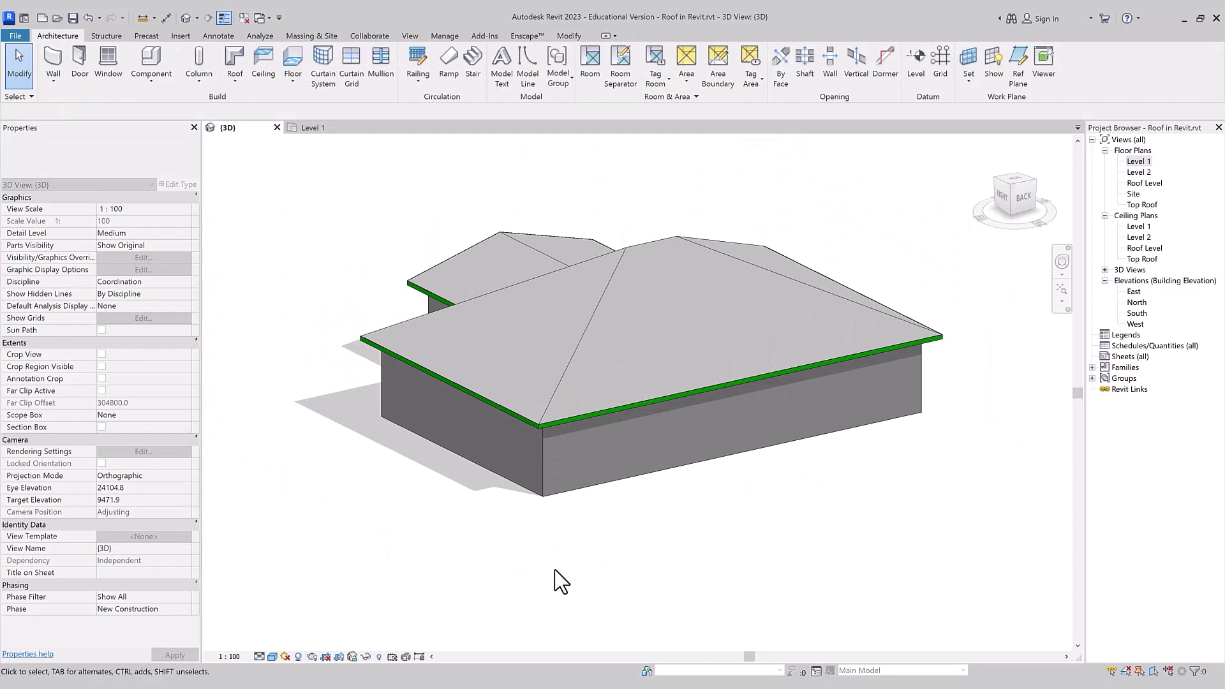
Orbit to view the house from the front and select the fascia
mouse_move(459, 556)
middle_mouse_down("shift")
mouse_move(738, 624)
mouse_move(933, 574)
mouse_move(1012, 539)
middle_mouse_up("shift")
scroll(514, 402, "up", 2)
scroll(542, 359, "up", 1)
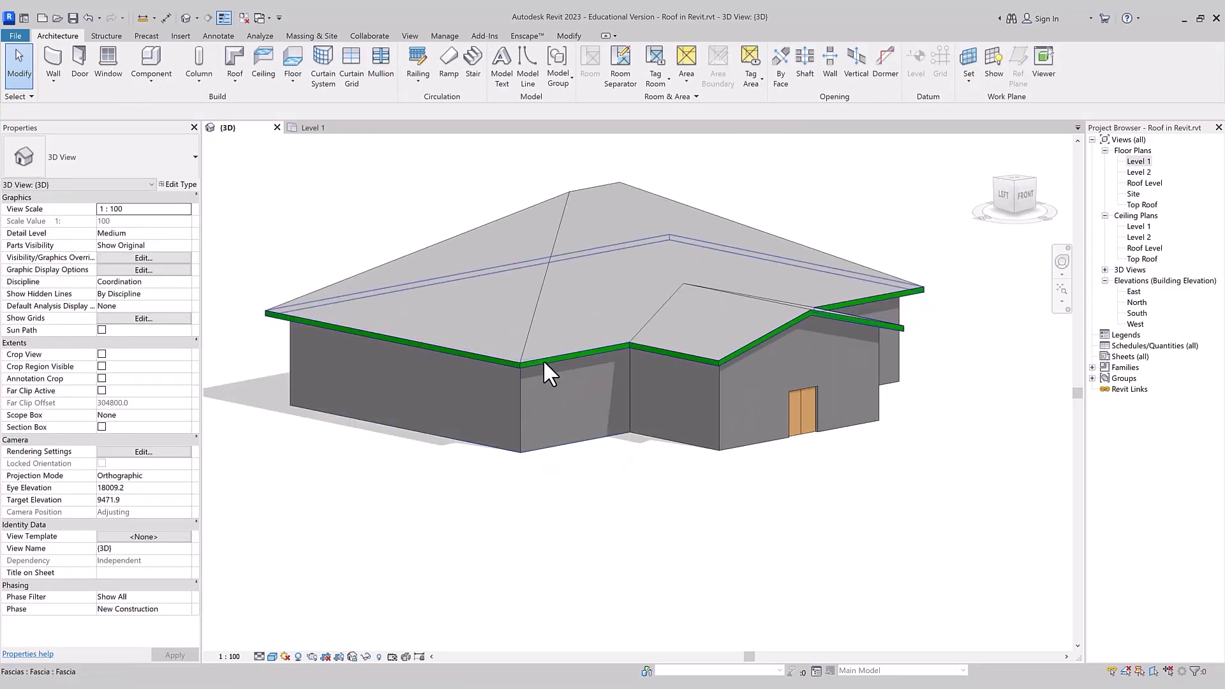
left_click(542, 360)
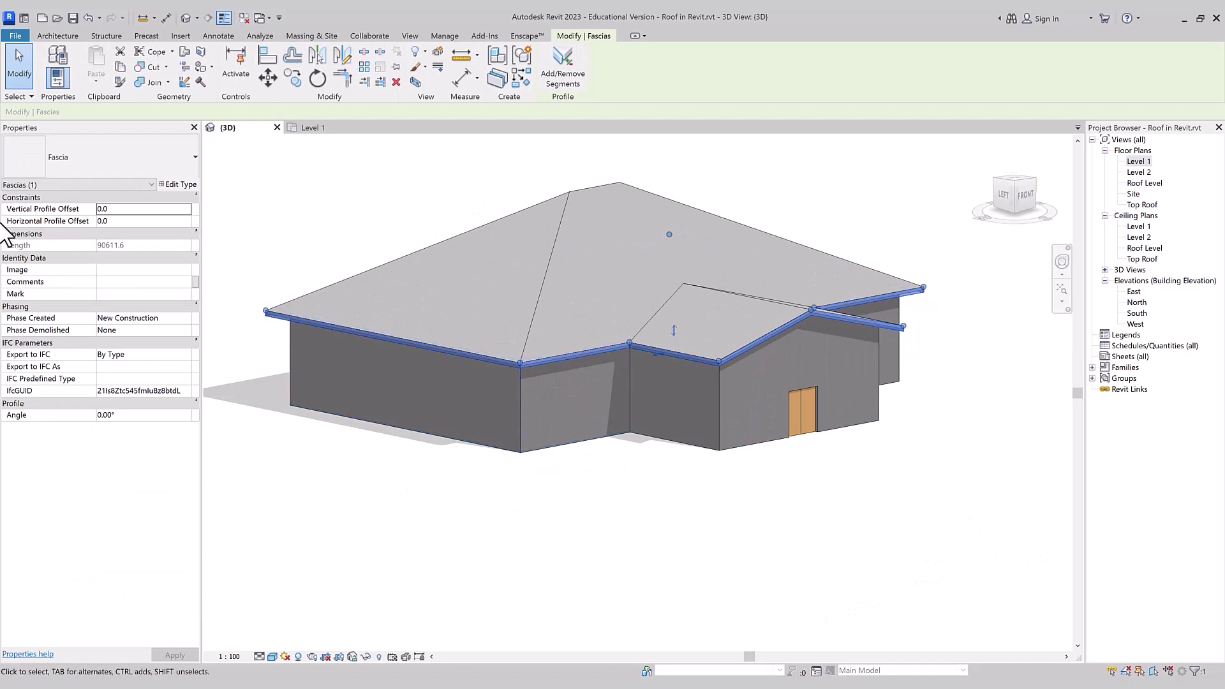
Keep the fascia type's M_Fascia-Flat 19 x 235mm profile and set its material to Cherry
left_click(180, 185)
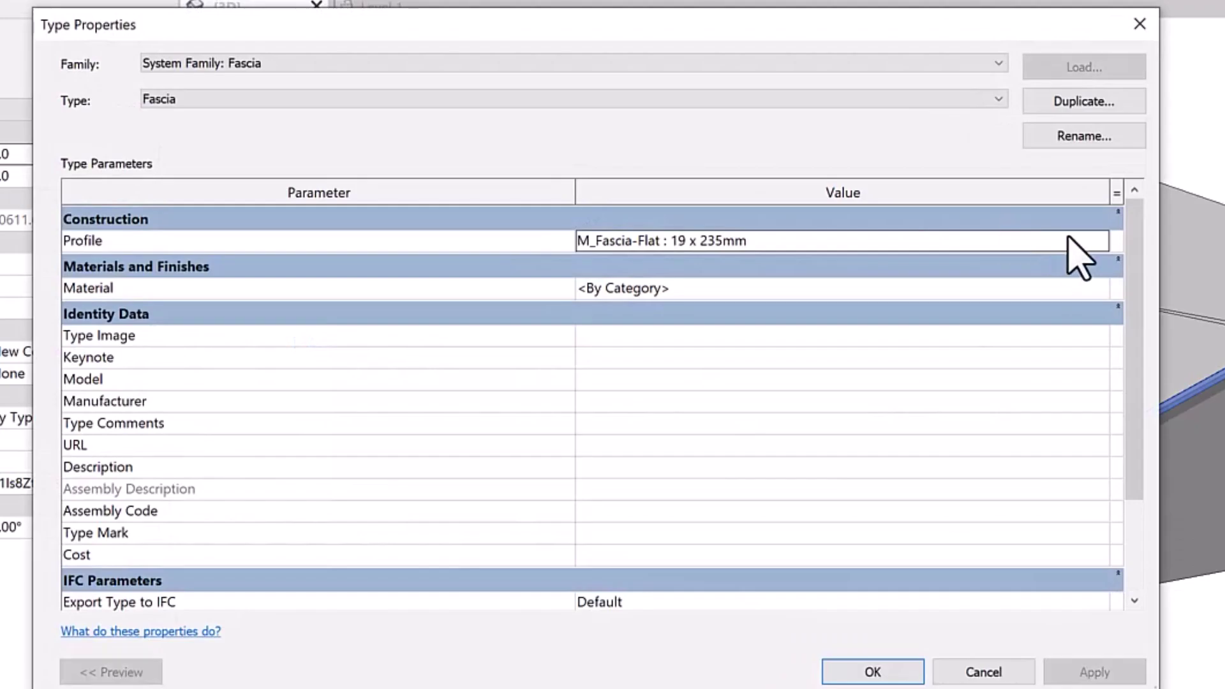
left_click(1101, 245)
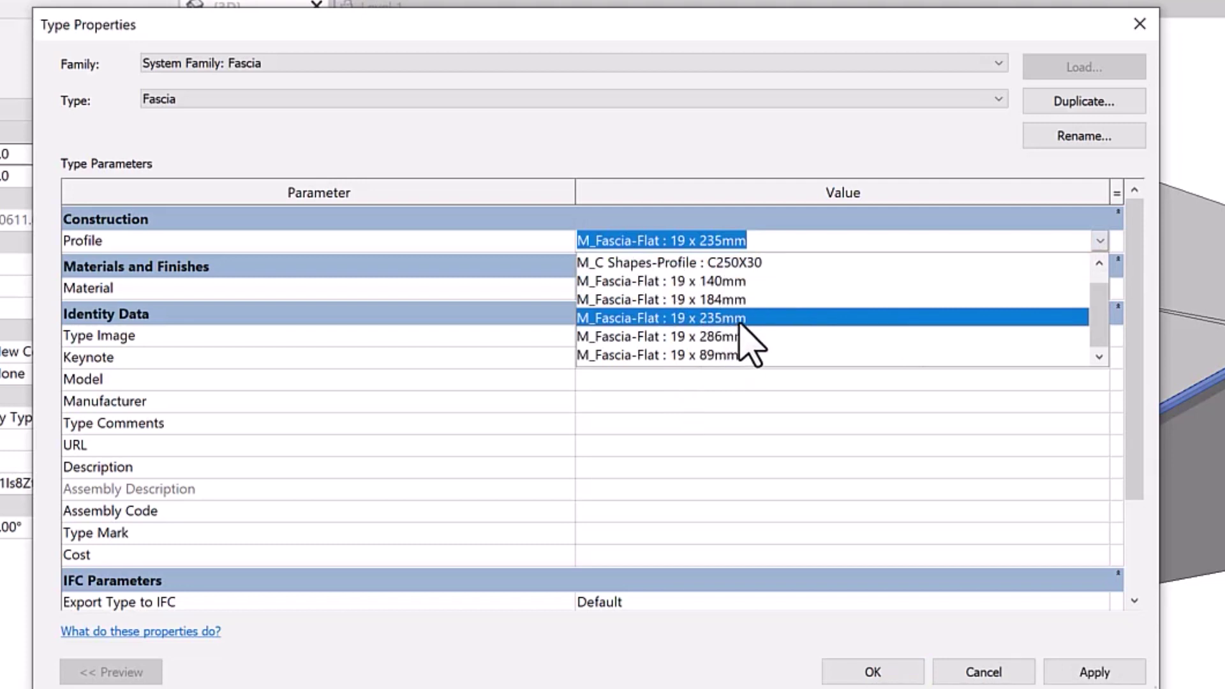
left_click(724, 318)
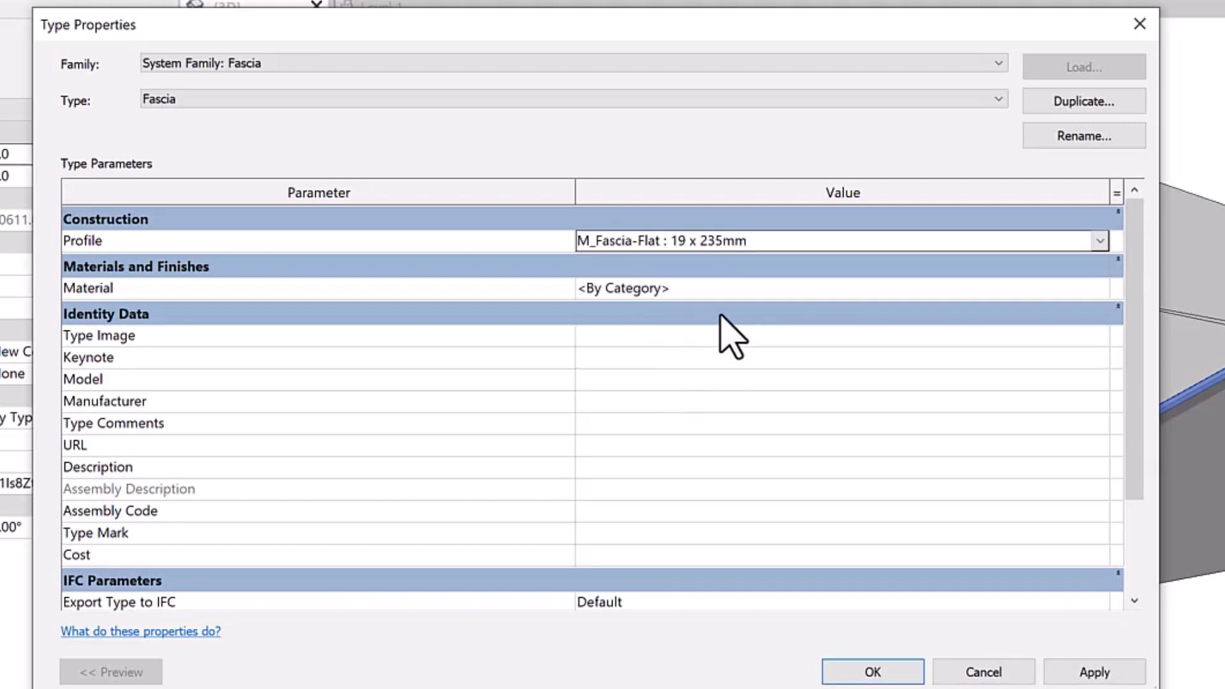
left_click(1101, 291)
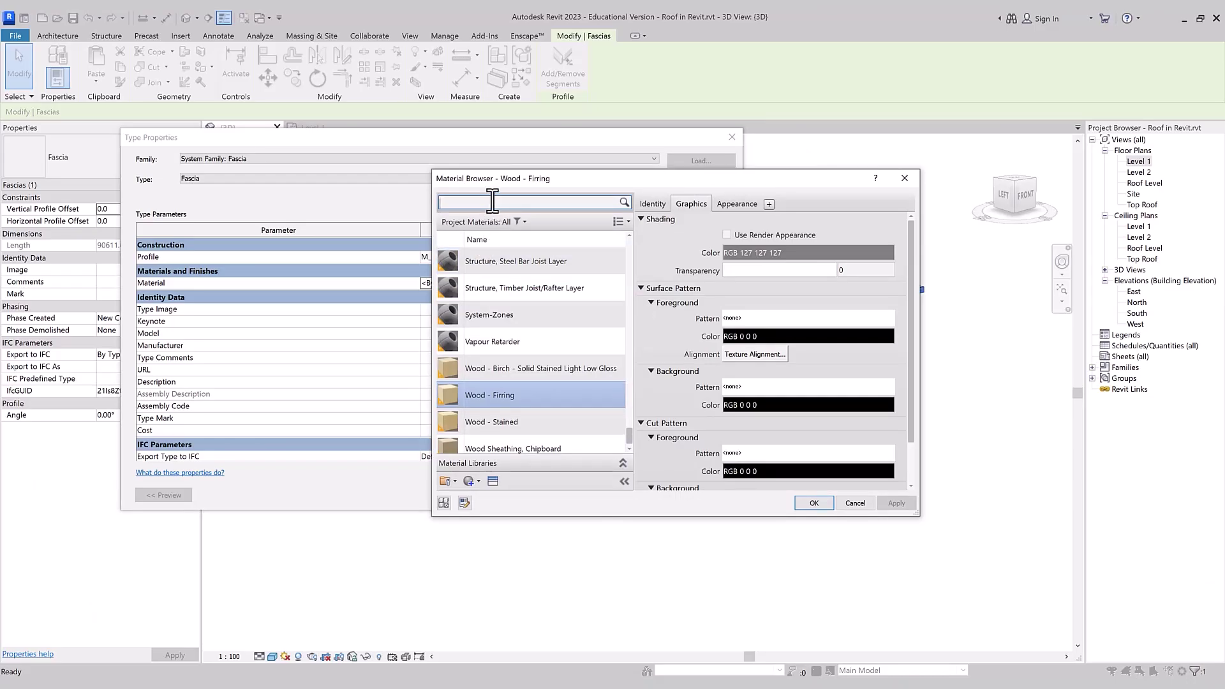
type("WOOD")
key("Return")
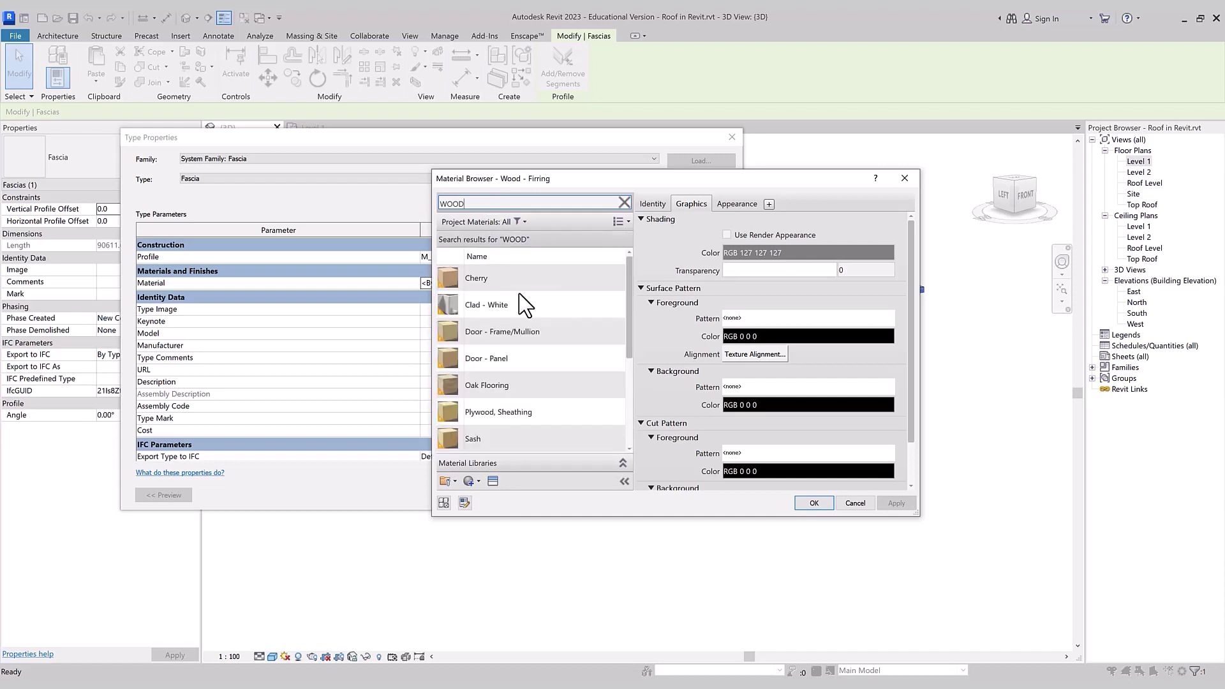
left_click(582, 284)
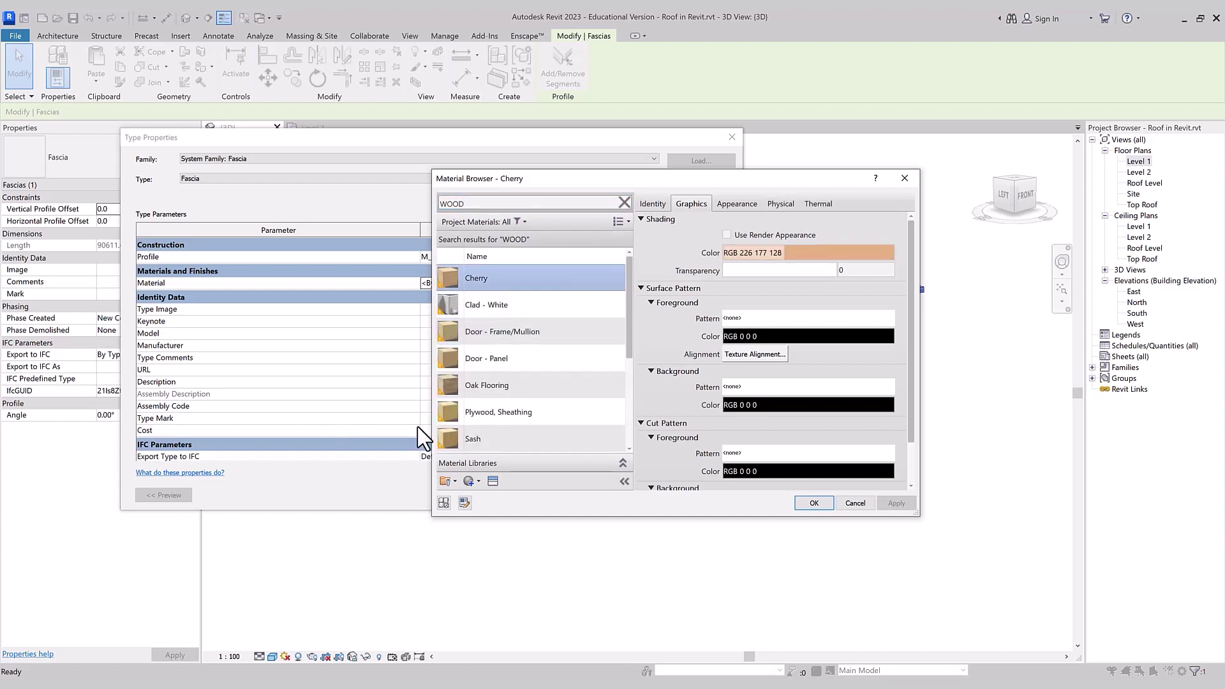
scroll(549, 332, "down", 3)
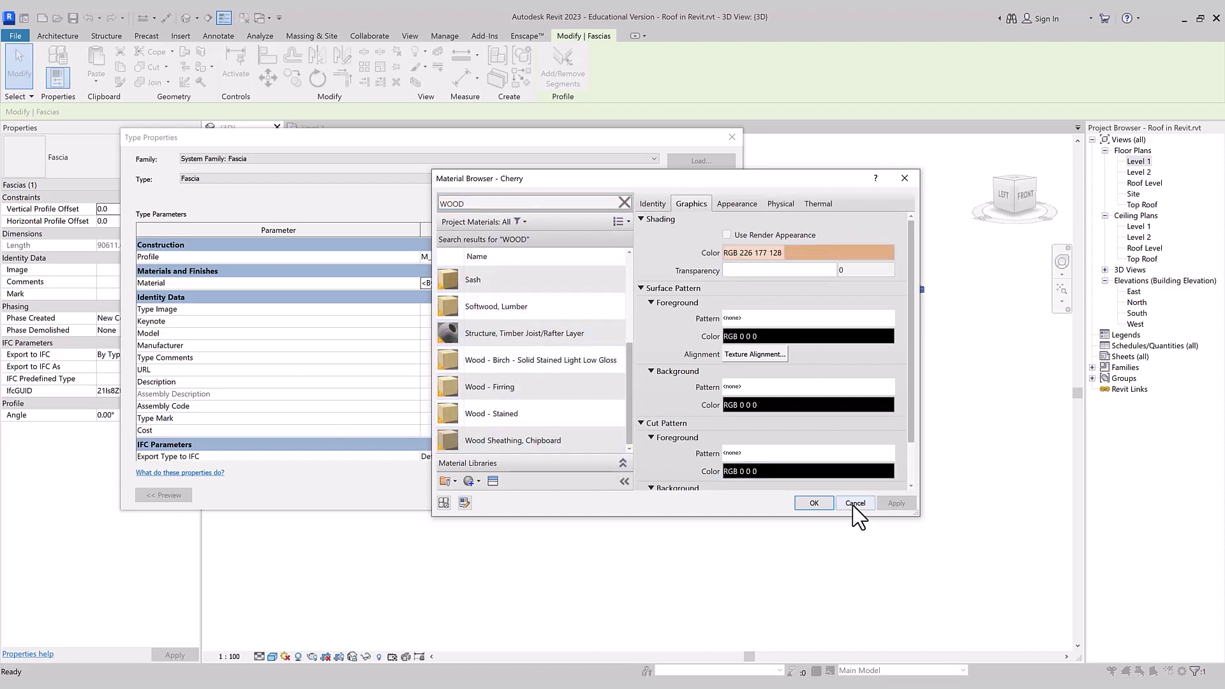
left_click(815, 504)
left_click(571, 499)
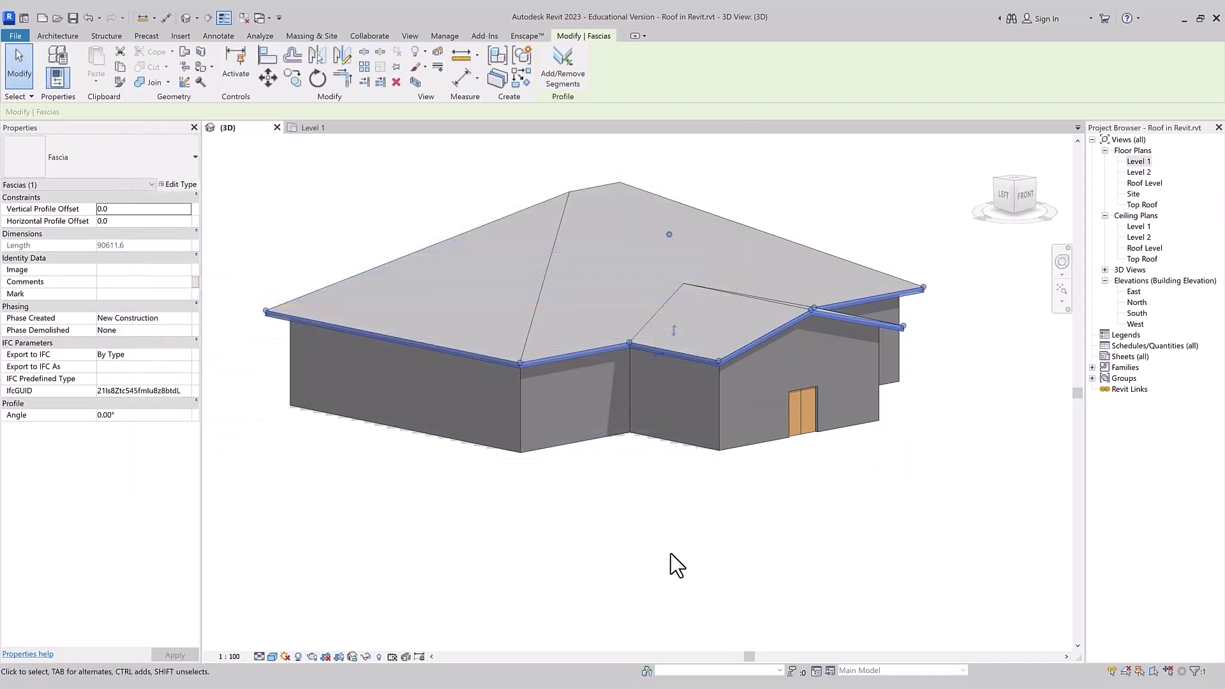
left_click(677, 565)
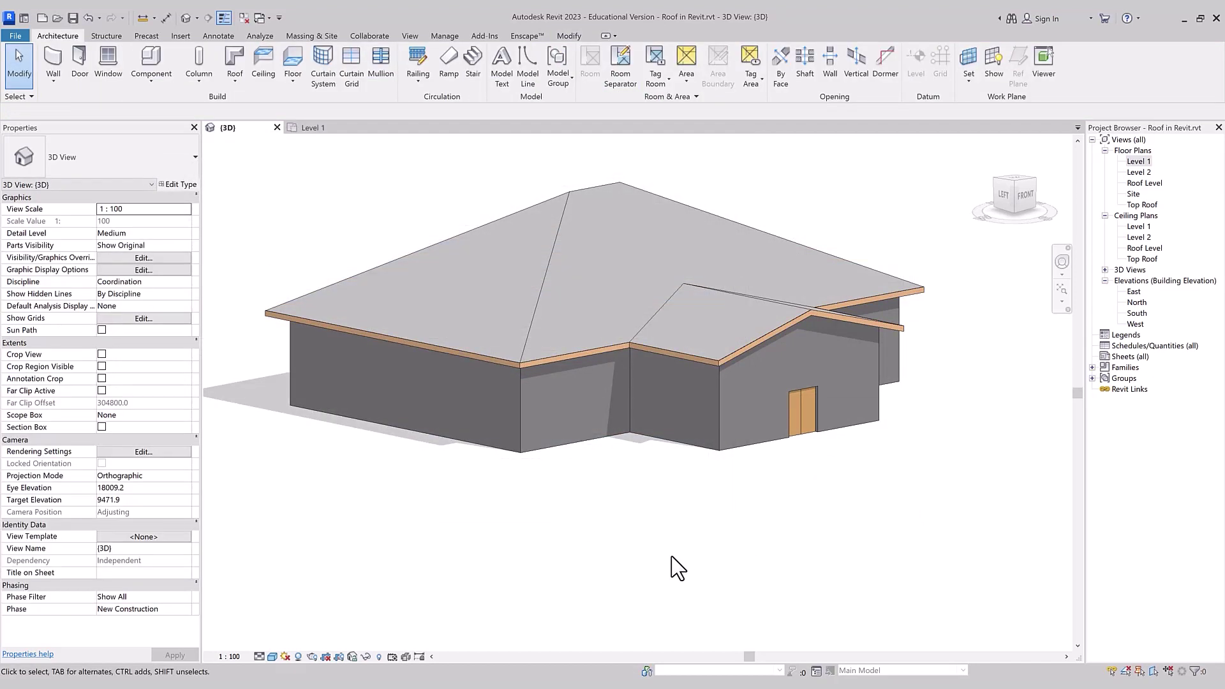
Start Roof: Gutter and place it along the middle and left fascia edges
left_click(245, 101)
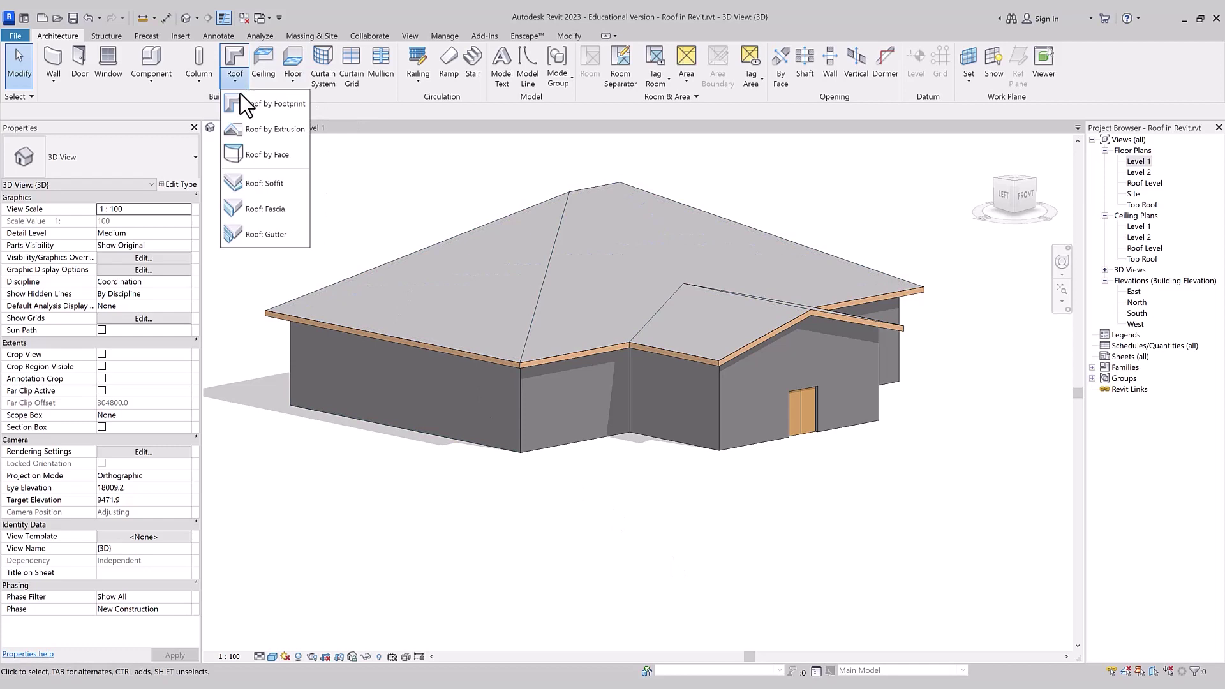
left_click(258, 235)
scroll(711, 345, "up", 3)
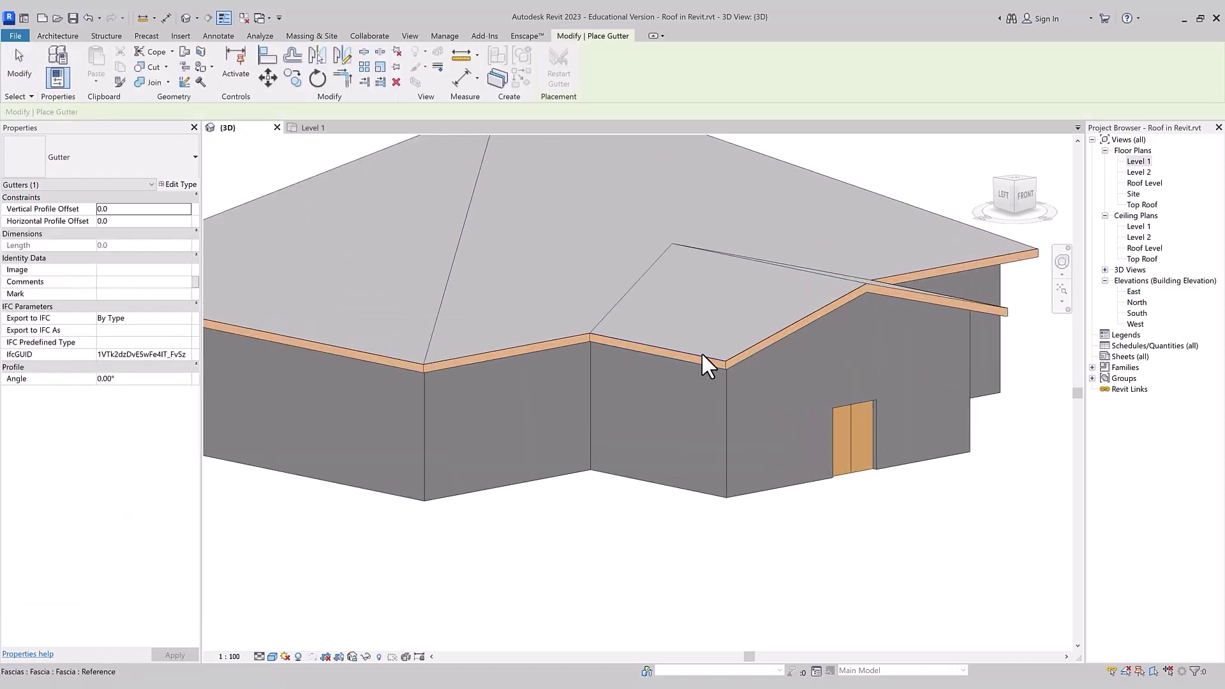
left_click(568, 338)
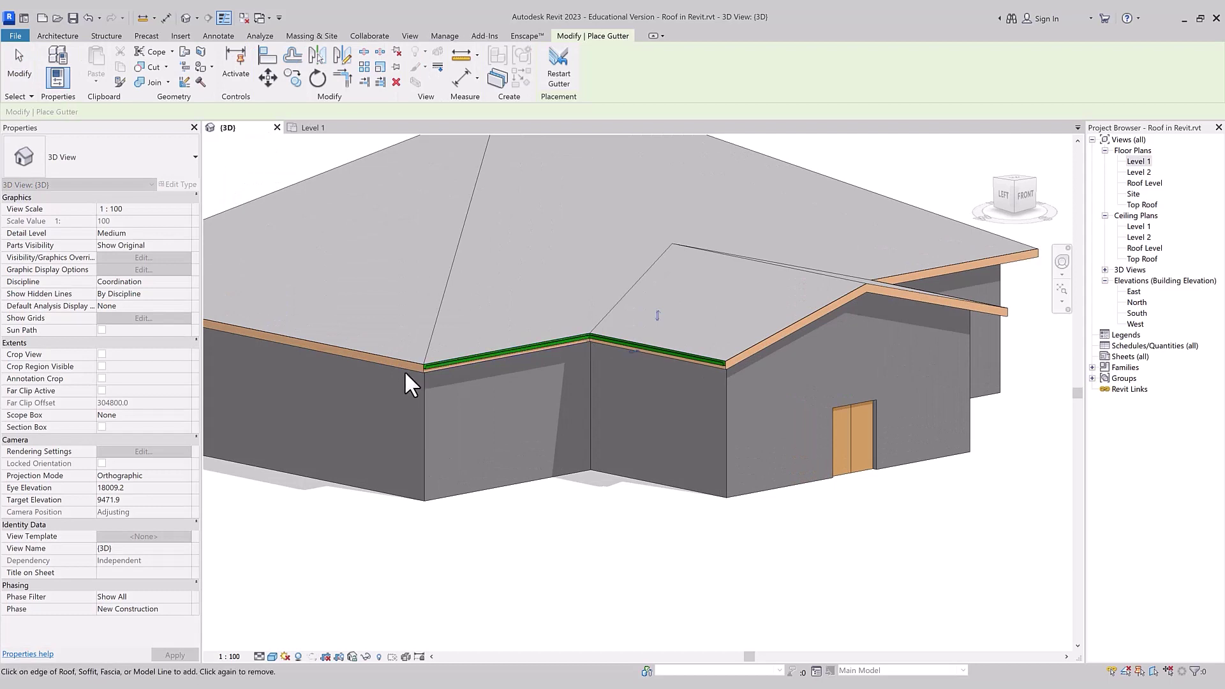
left_click(415, 361)
scroll(683, 440, "down", 2)
scroll(719, 382, "up", 2)
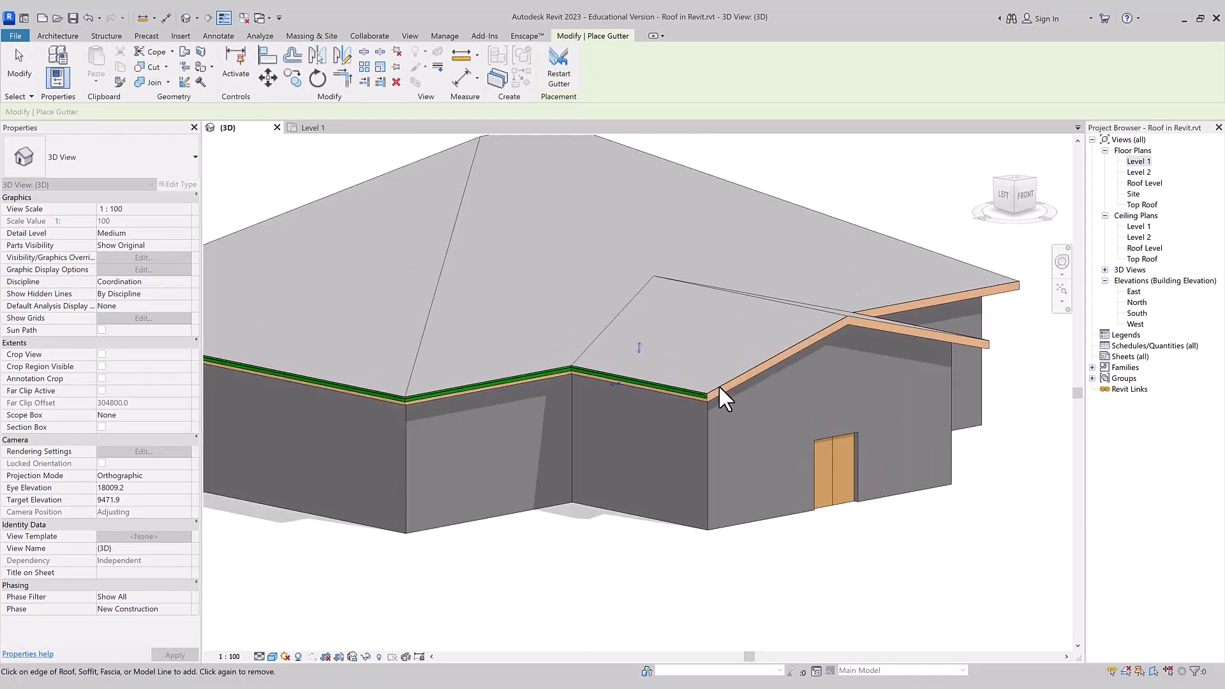
scroll(734, 473, "down", 2)
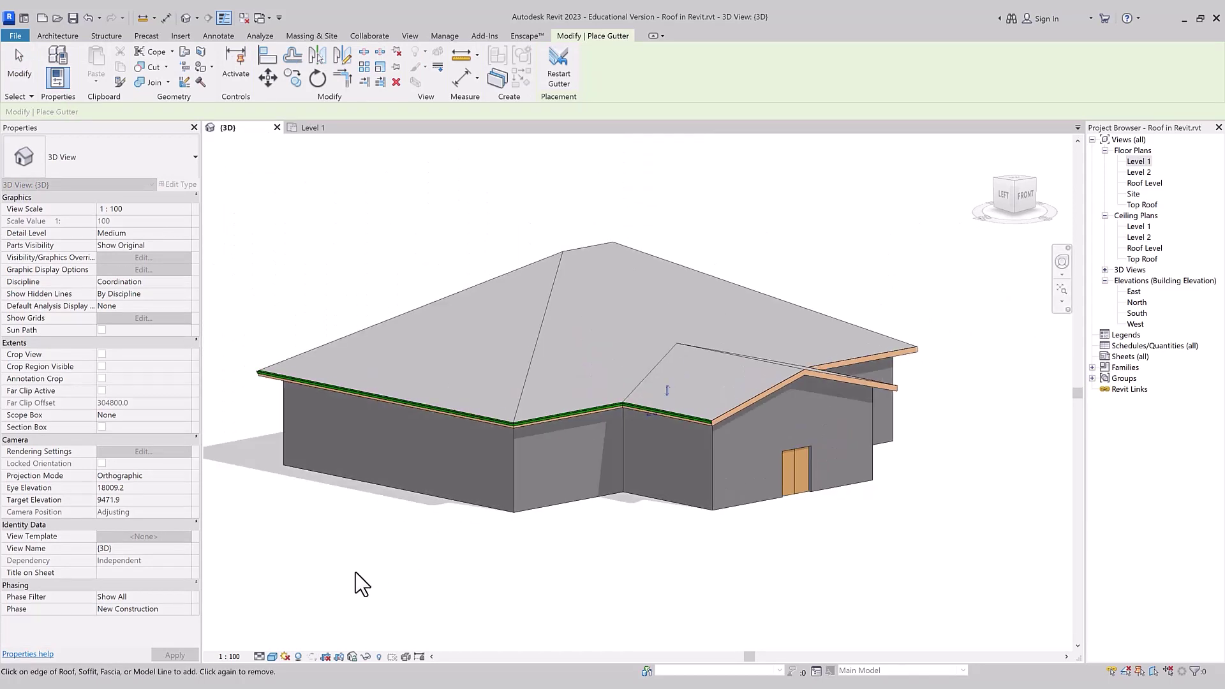
From the back-left of the house, add a gutter along another left fascia edge
middle_click_drag(355, 580, 652, 617, "shift")
scroll(702, 548, "down", 3)
scroll(613, 501, "up", 2)
scroll(625, 504, "up", 2)
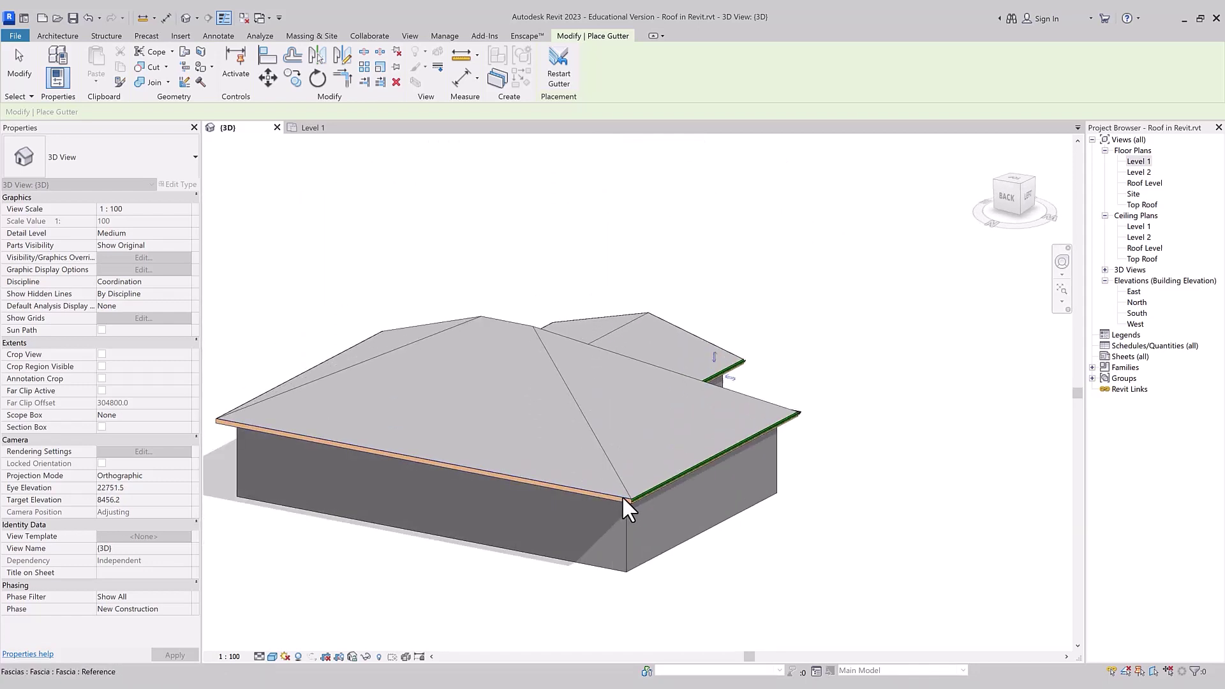
scroll(625, 498, "up", 2)
scroll(635, 495, "up", 3)
scroll(649, 490, "up", 1)
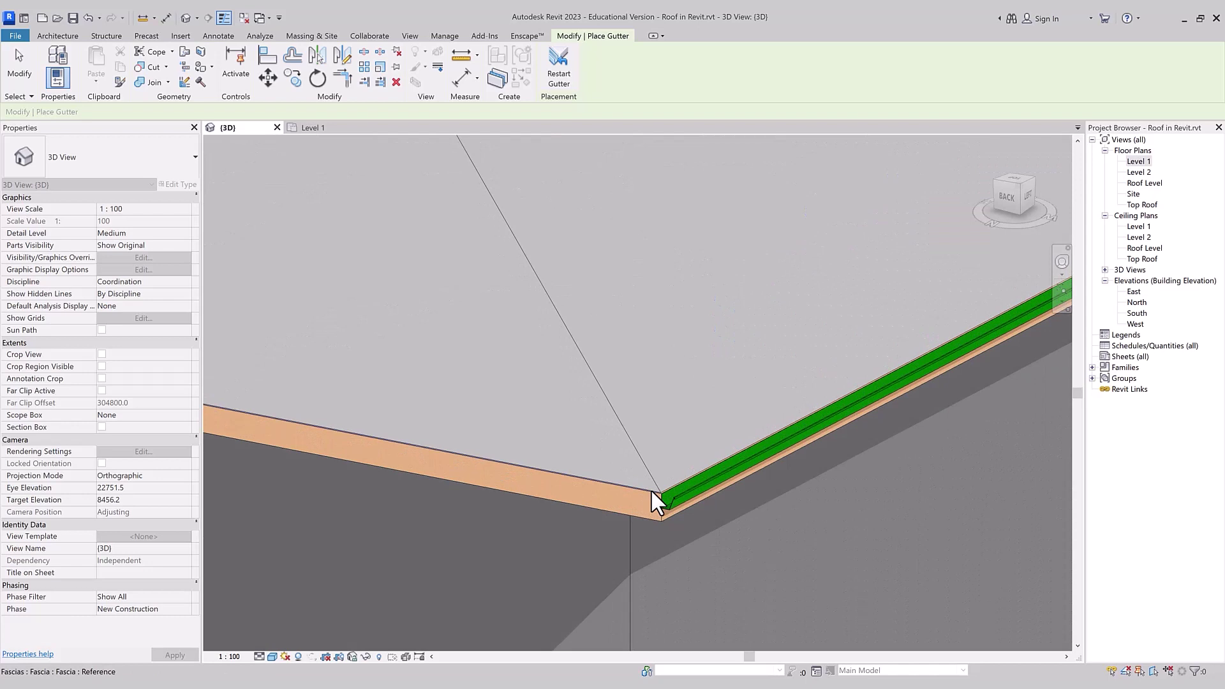
left_click(652, 490)
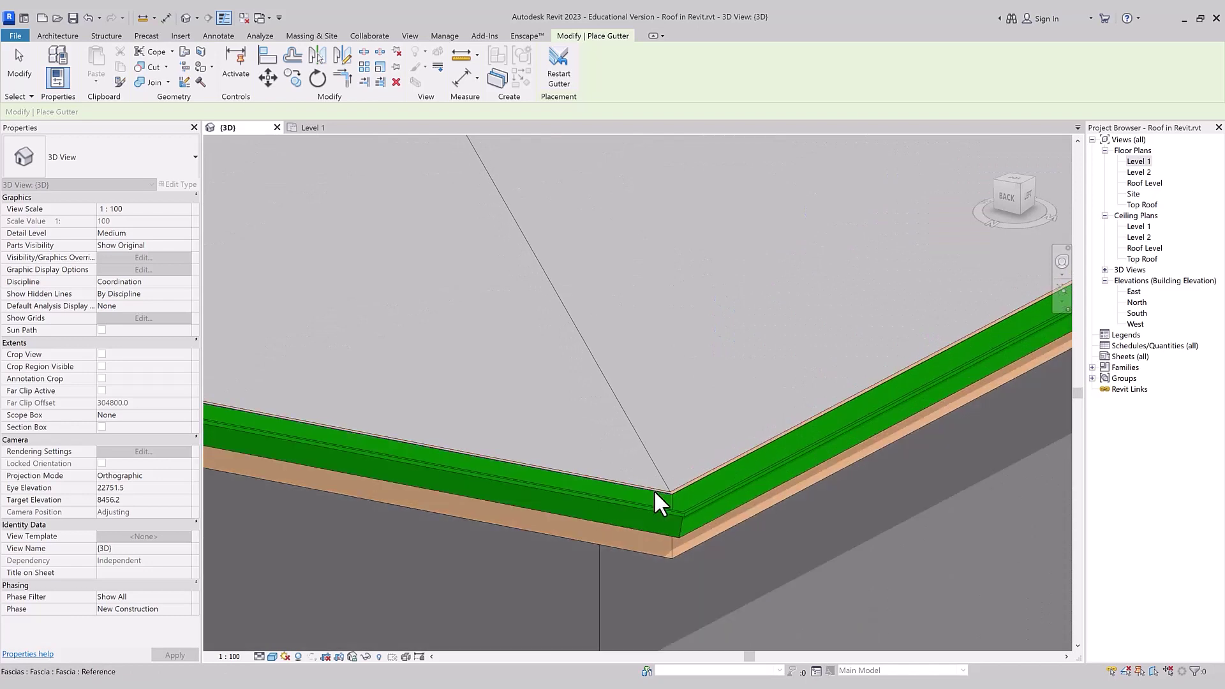
middle_click_drag(653, 490, 711, 496, "shift")
scroll(712, 501, "down", 5)
middle_click_drag(568, 568, 760, 580, "shift")
scroll(780, 567, "up", 4)
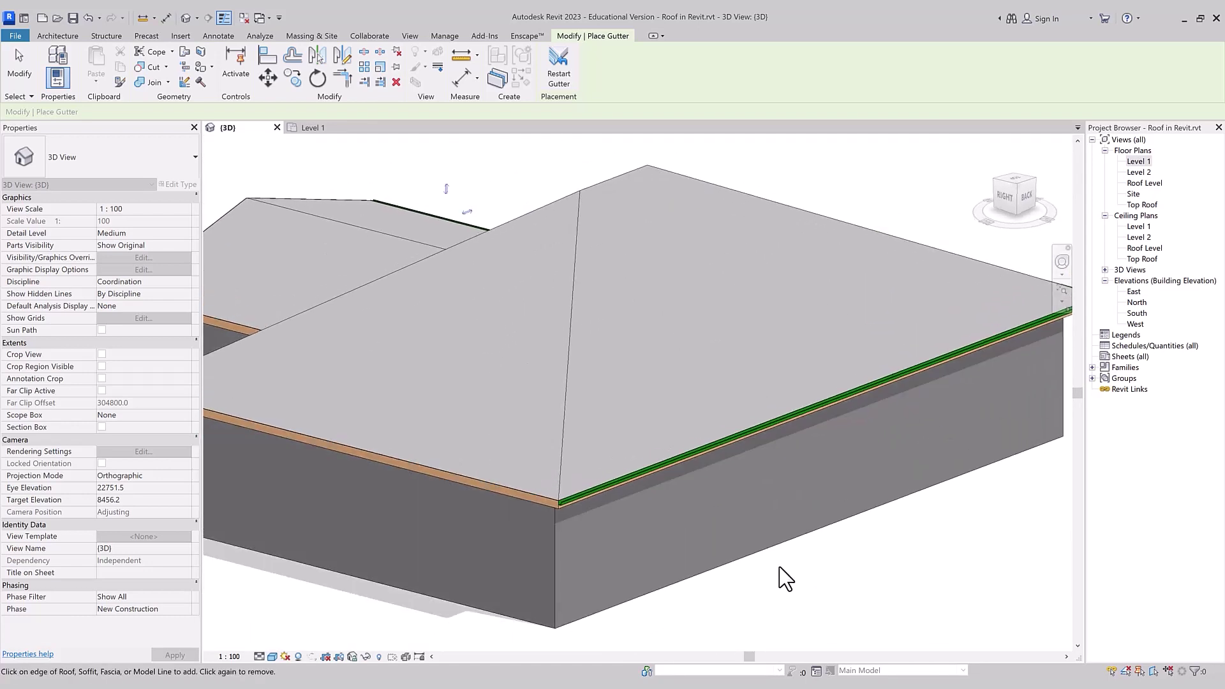
key("Escape")
Extend the gutter with Add/Remove Segments along the left fascia edge
left_click(576, 495)
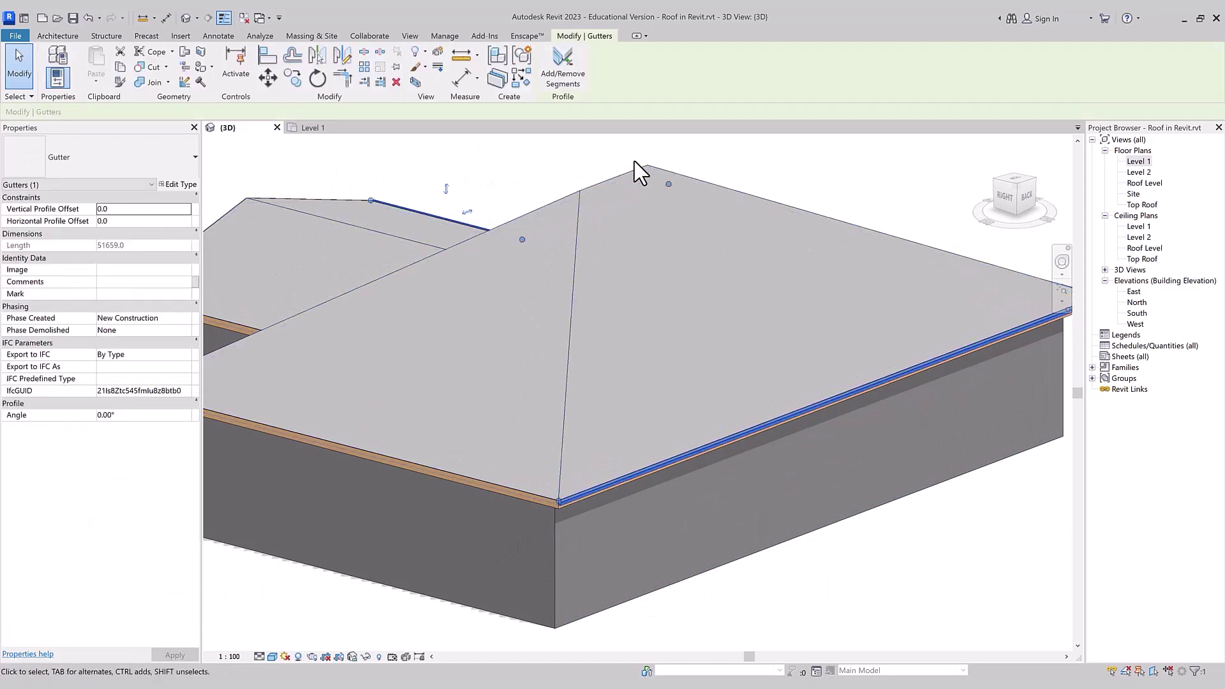
left_click(567, 75)
left_click(541, 496)
scroll(561, 503, "up", 2)
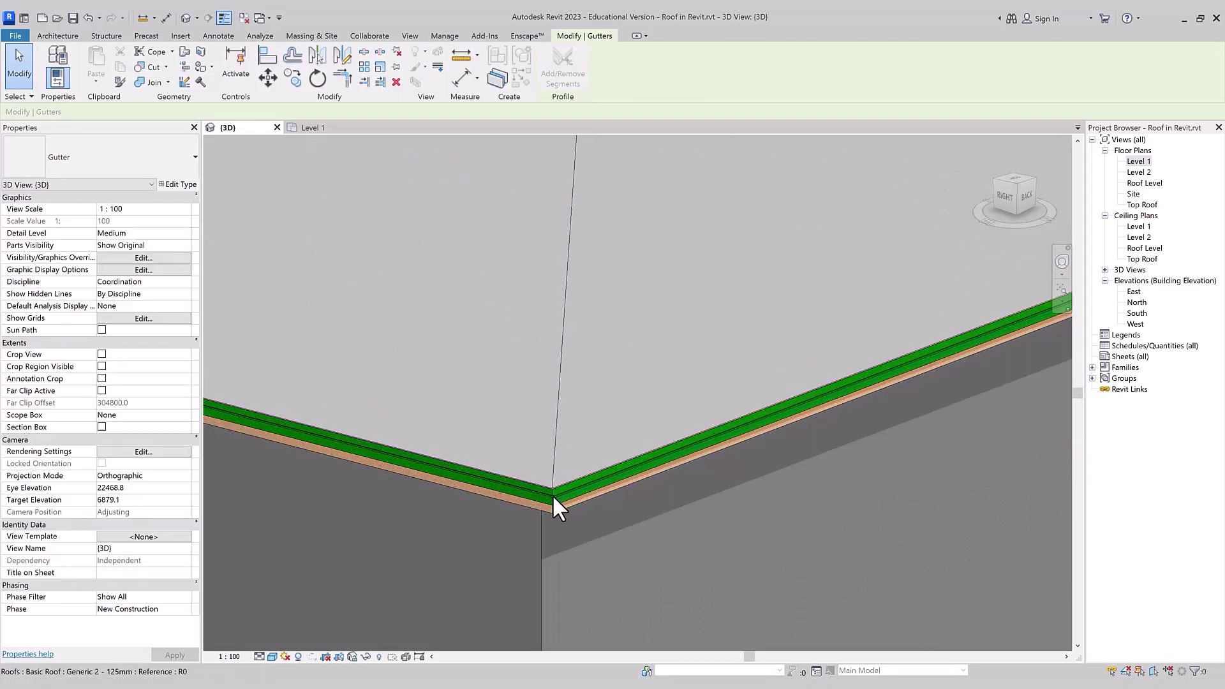
scroll(669, 495, "down", 2)
scroll(670, 495, "down", 3)
mouse_move(460, 568)
middle_mouse_down("shift")
mouse_move(536, 629)
mouse_move(768, 670)
middle_mouse_up("shift")
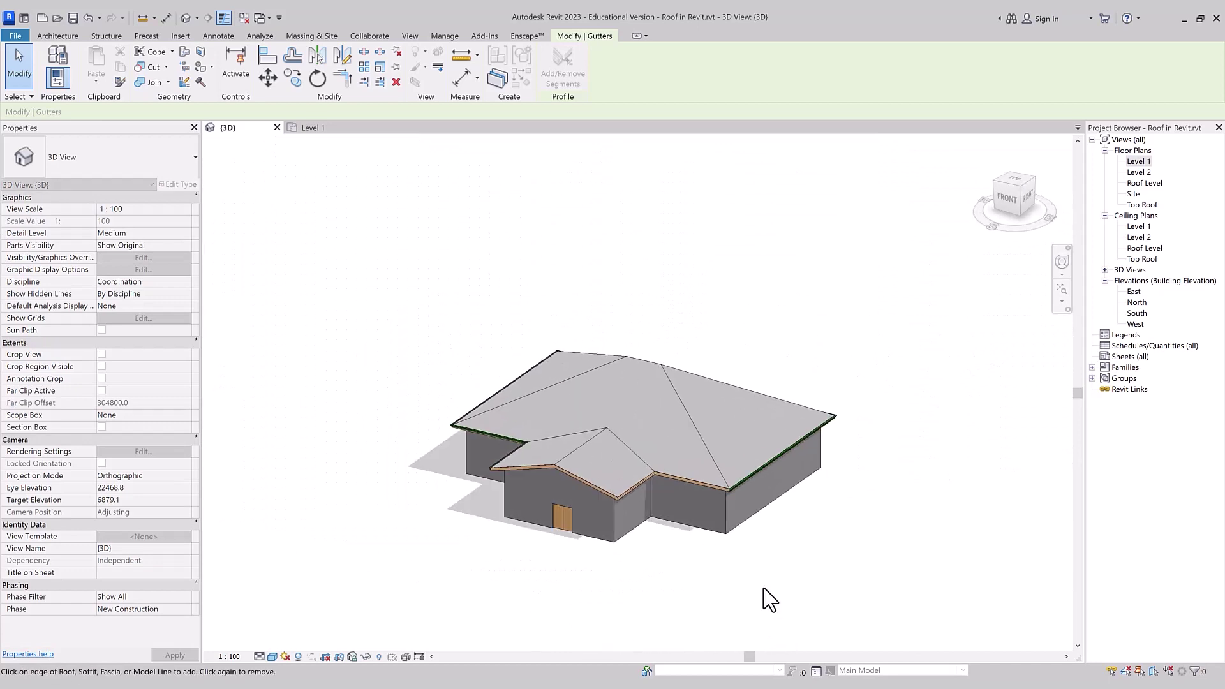
scroll(738, 506, "up", 3)
scroll(738, 506, "up", 2)
key("Escape")
key("Escape")
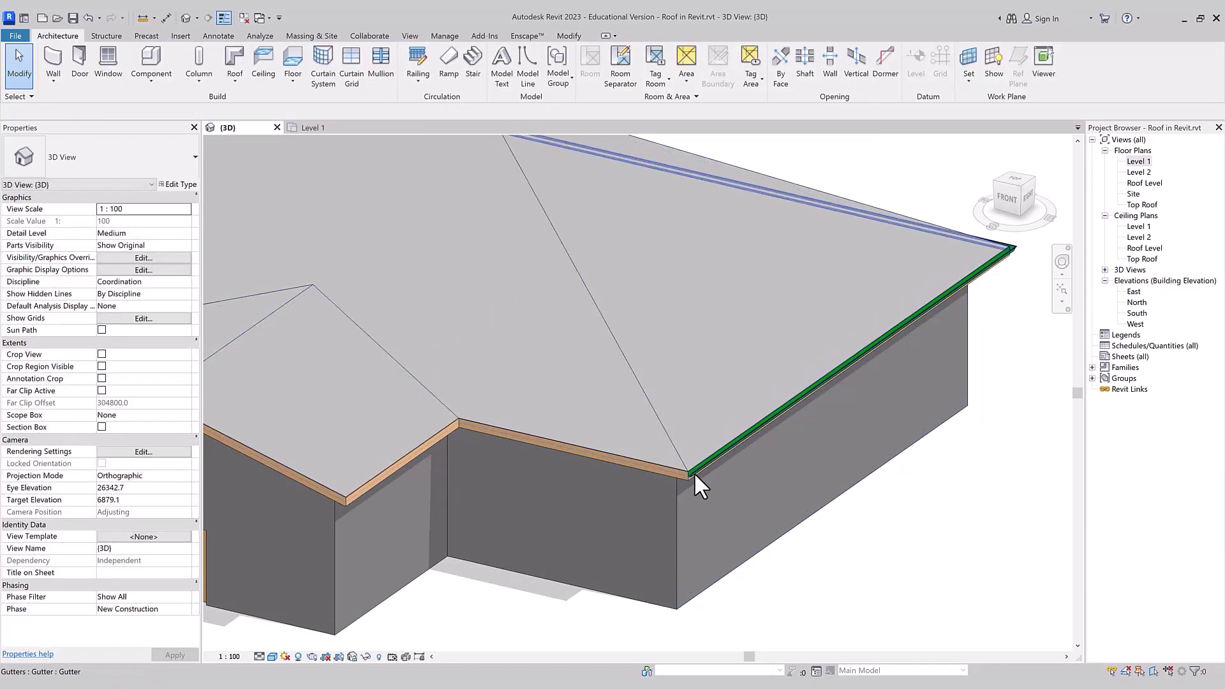
Select the gutter and pull its end out to the roof corner
left_click(696, 476)
scroll(689, 472, "up", 1)
scroll(686, 469, "up", 1)
scroll(677, 463, "up", 1)
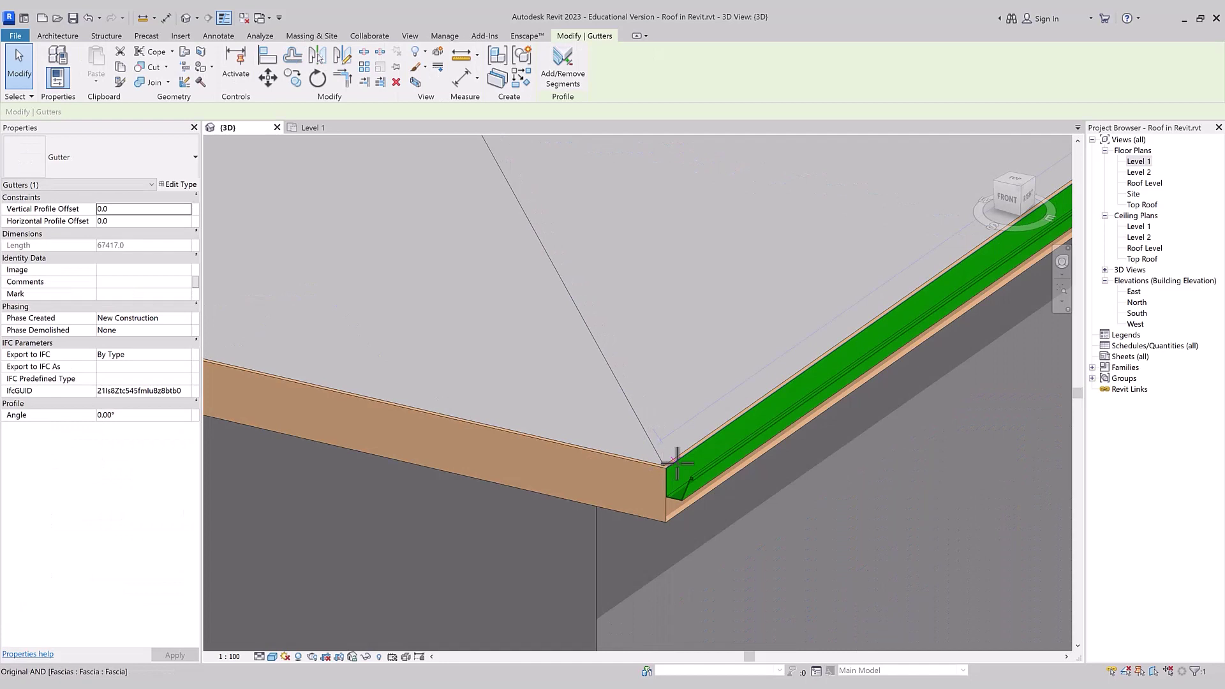
left_click(664, 467)
left_click(662, 466)
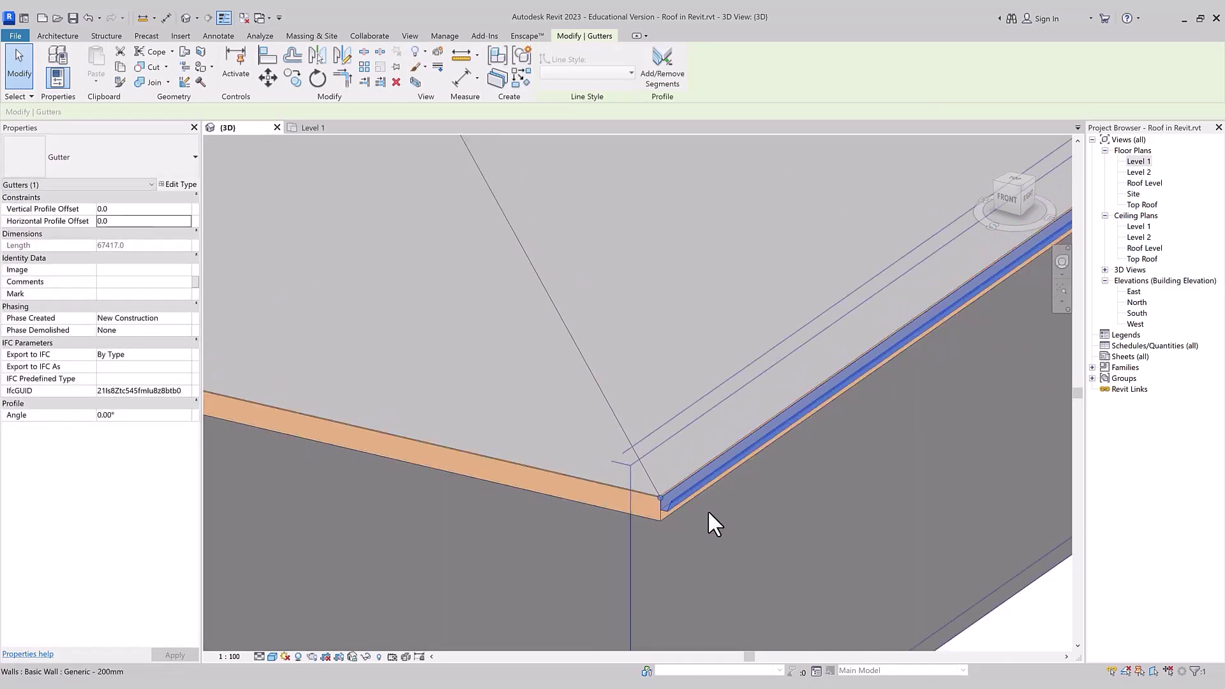
scroll(706, 510, "down", 1)
scroll(676, 515, "down", 4)
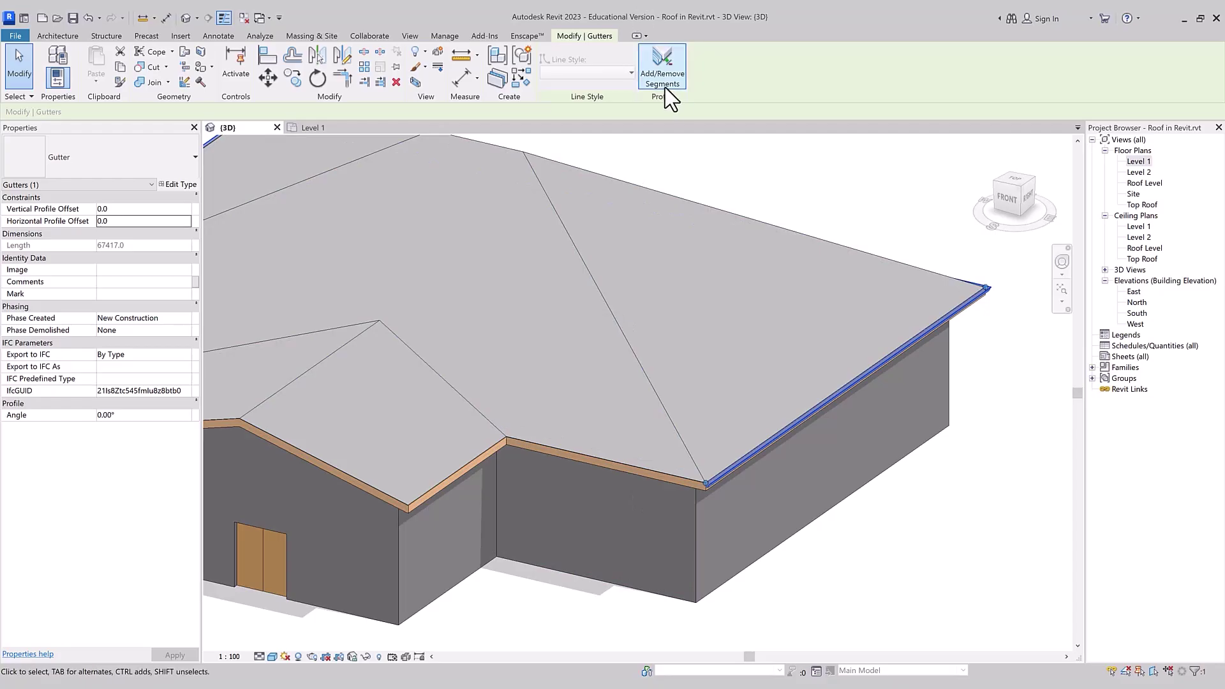
Add gutter segments along two more fascia edges, including the left one
left_click(664, 88)
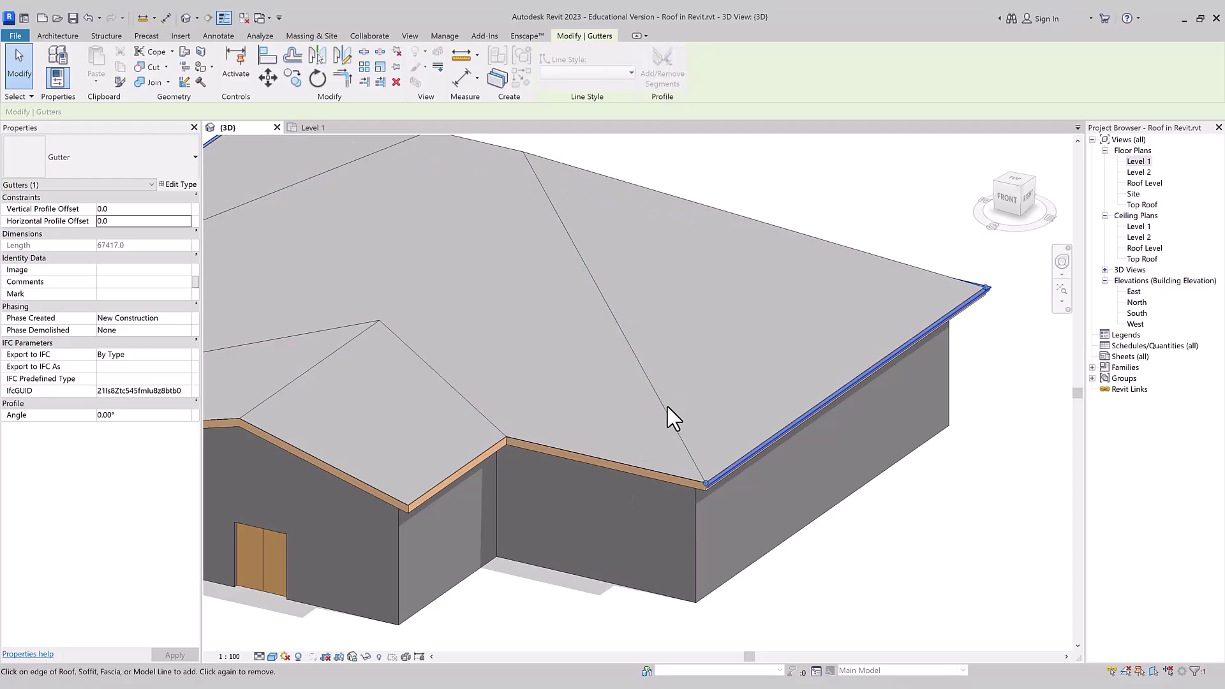
left_click(678, 476)
left_click(490, 456)
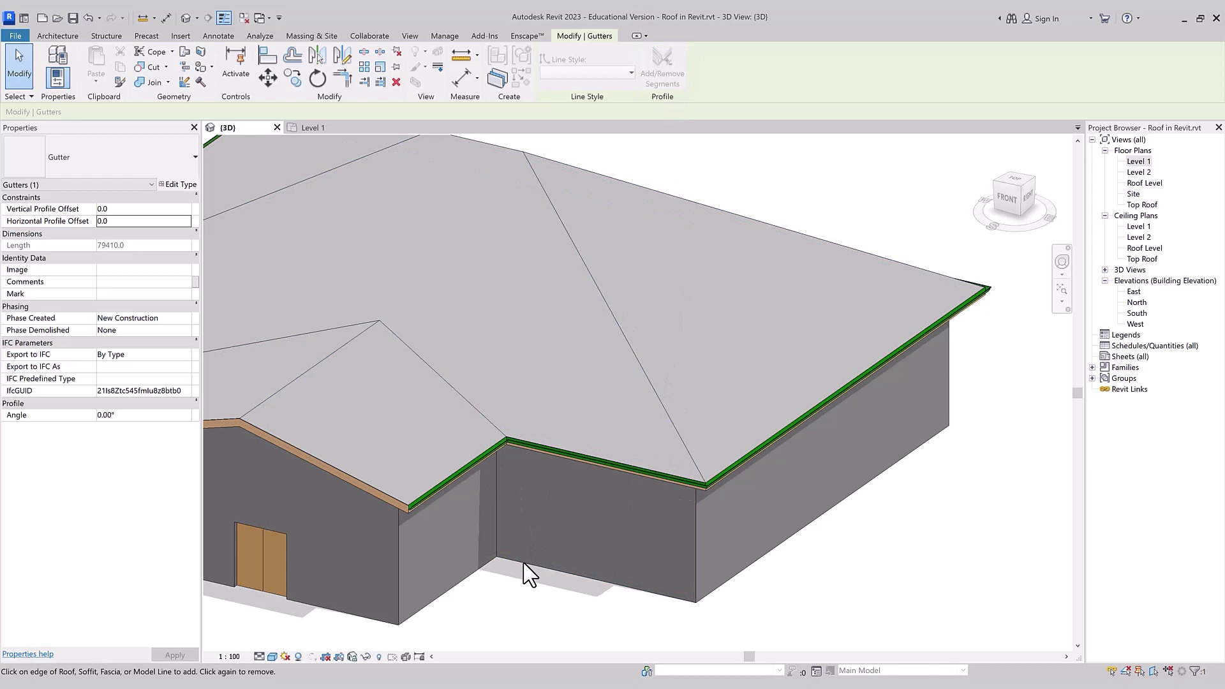
key("Escape")
key("Escape")
Select the gutter and check its M_Gutter - Bevel 125 x 125mm type properties
scroll(403, 507, "up", 3)
scroll(414, 518, "up", 3)
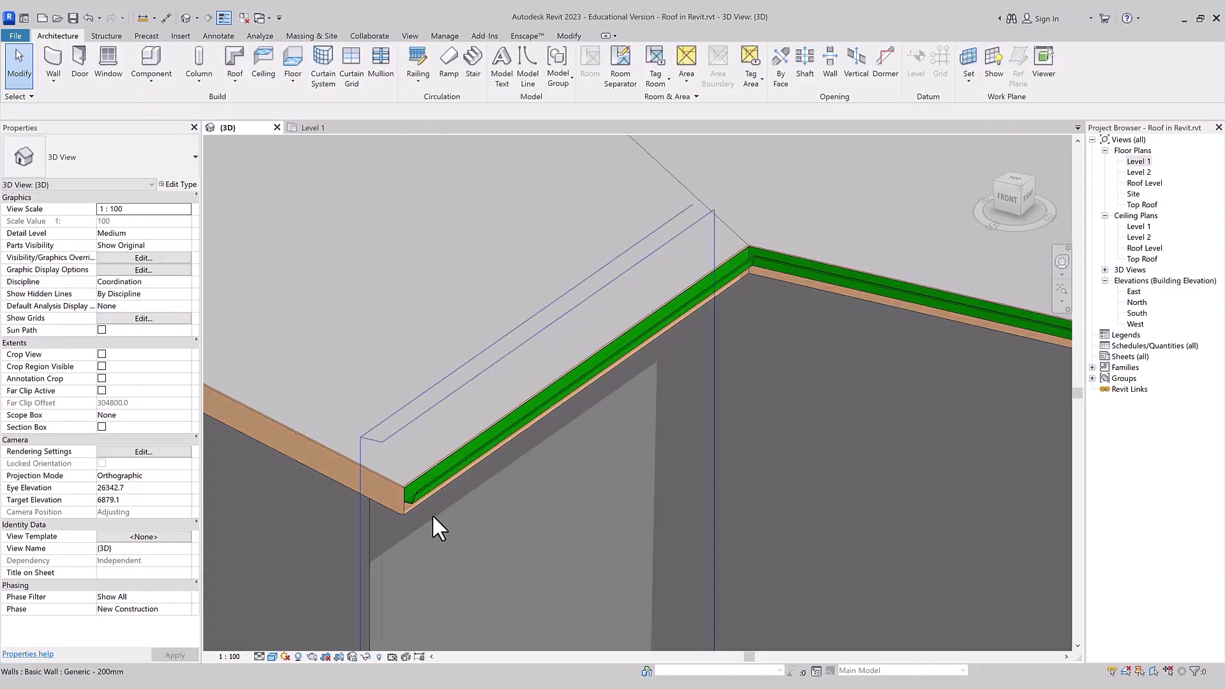
scroll(408, 491, "up", 3)
left_click(413, 473)
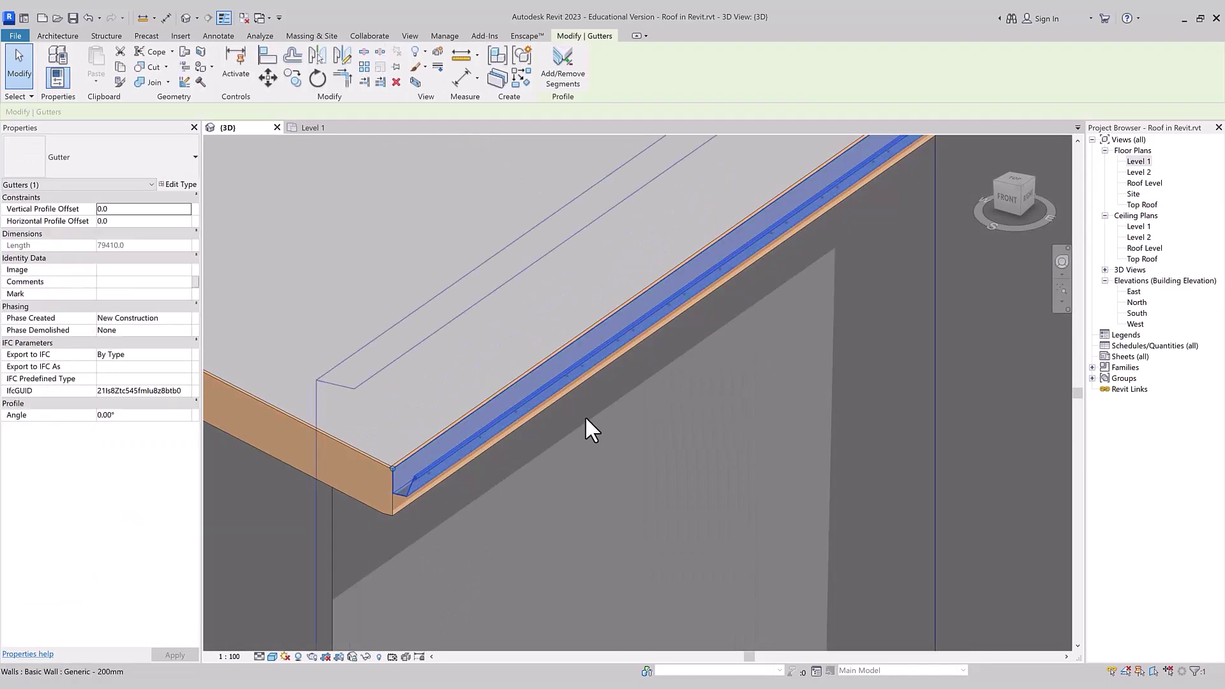
scroll(540, 444, "down", 2)
scroll(560, 419, "down", 2)
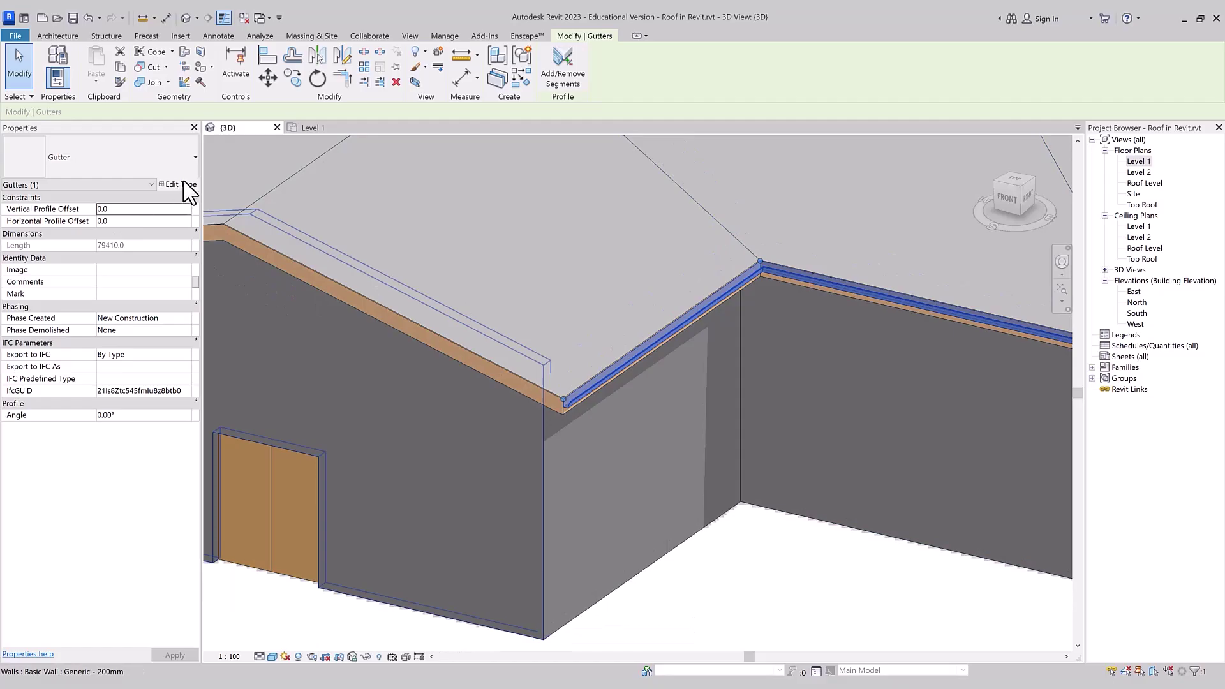
left_click(179, 186)
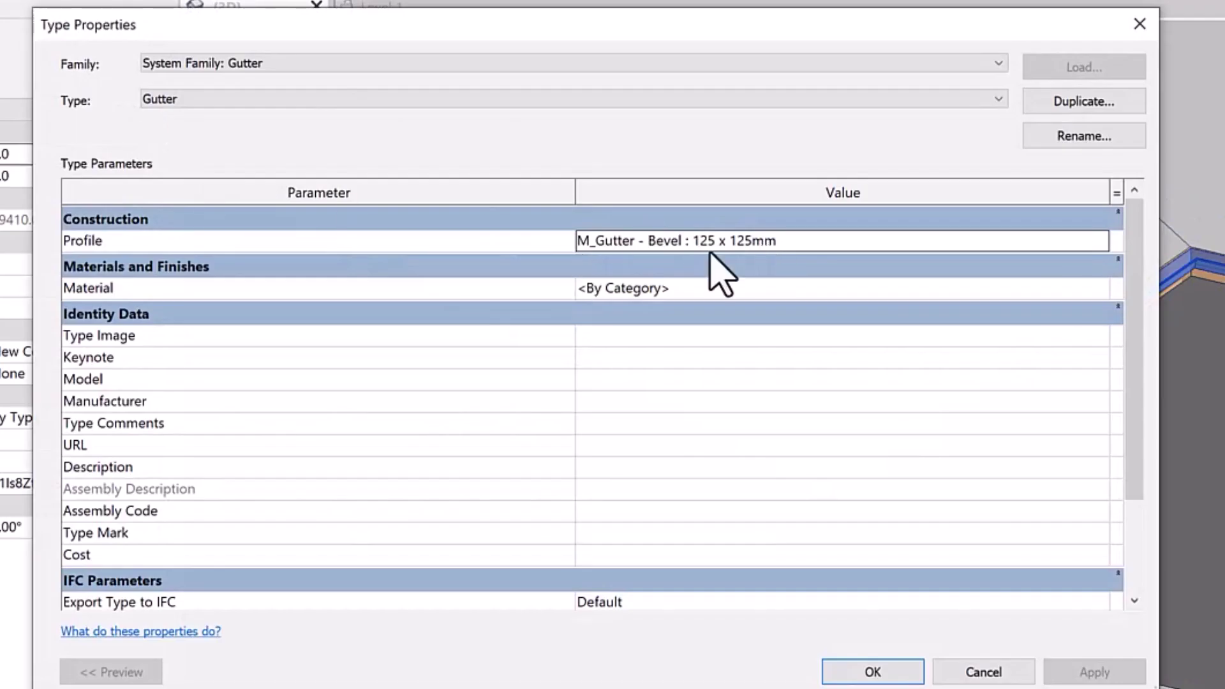
left_click(1113, 241)
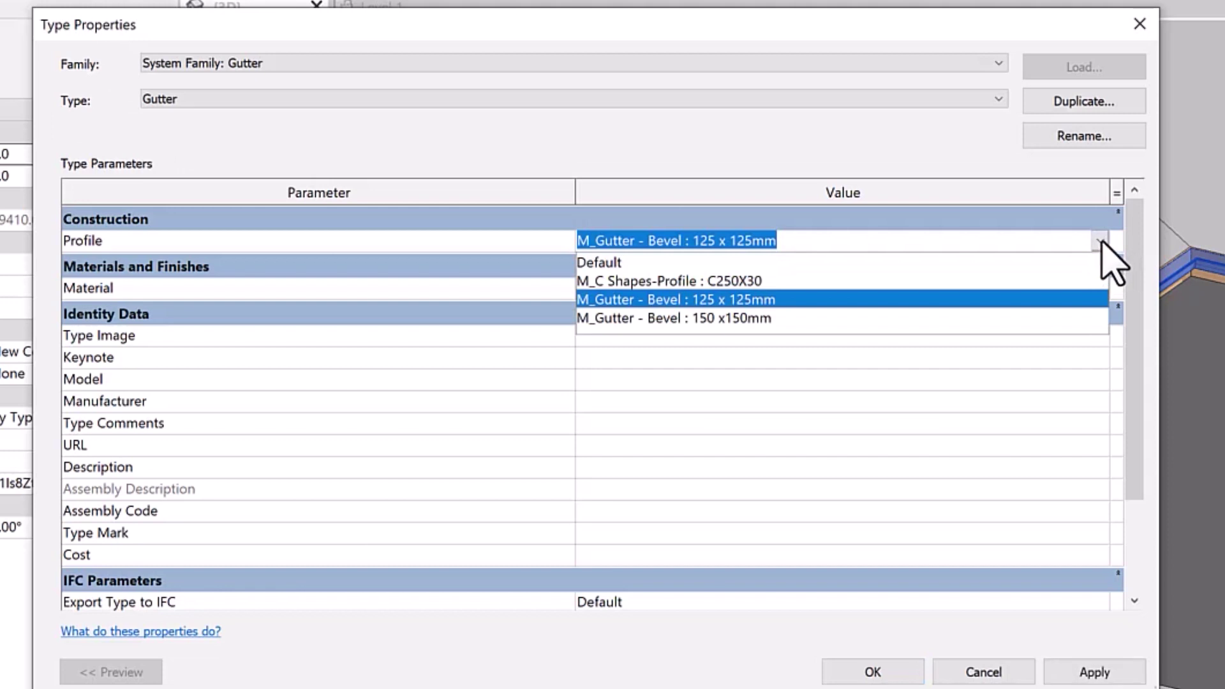
left_click(1102, 243)
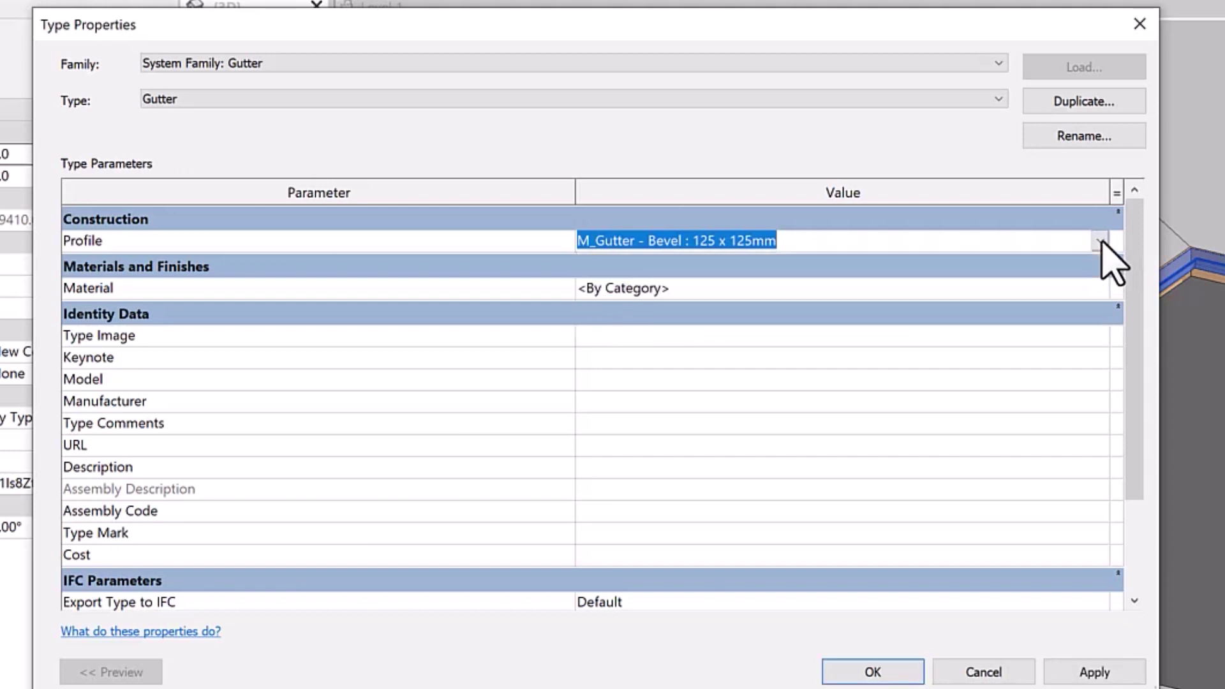
left_click(1103, 291)
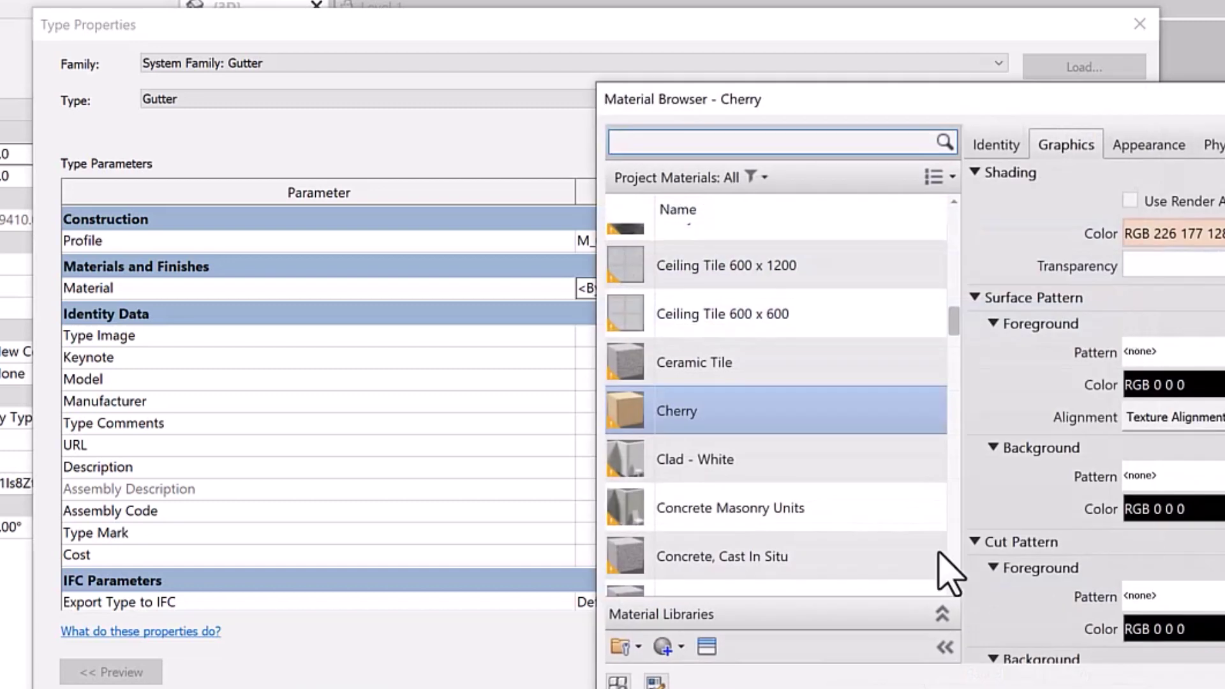
key("Escape")
left_click(1140, 23)
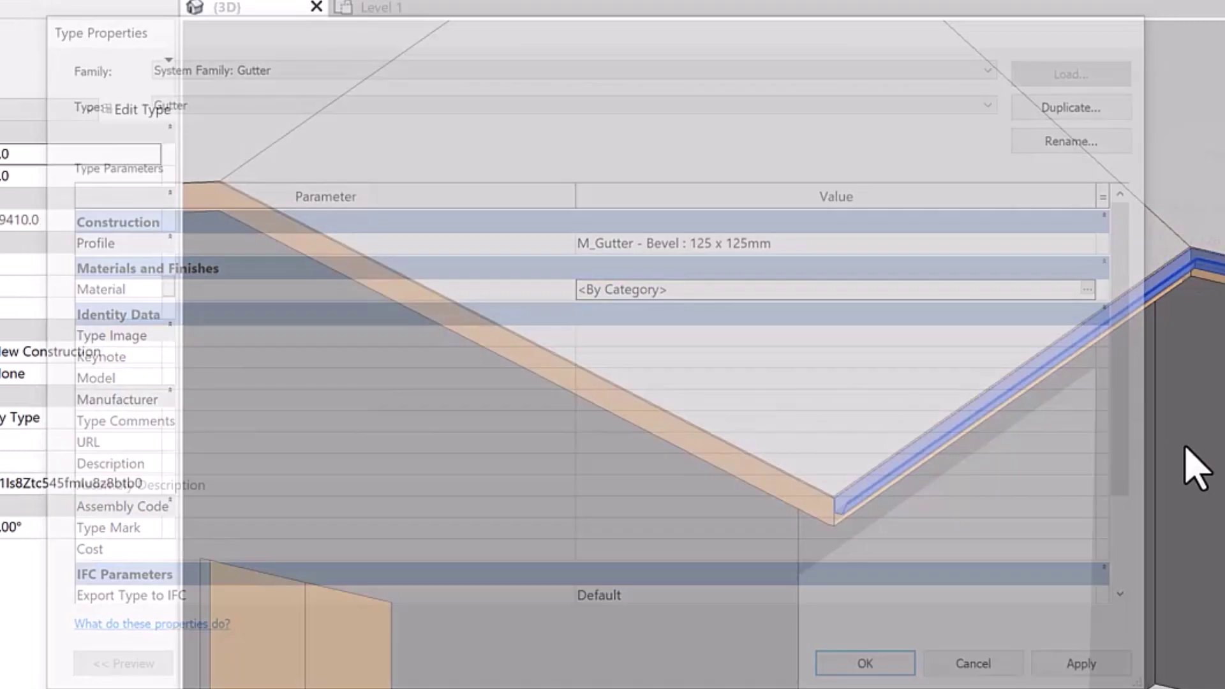
key("Escape")
middle_click_drag(790, 468, 284, 343, "shift")
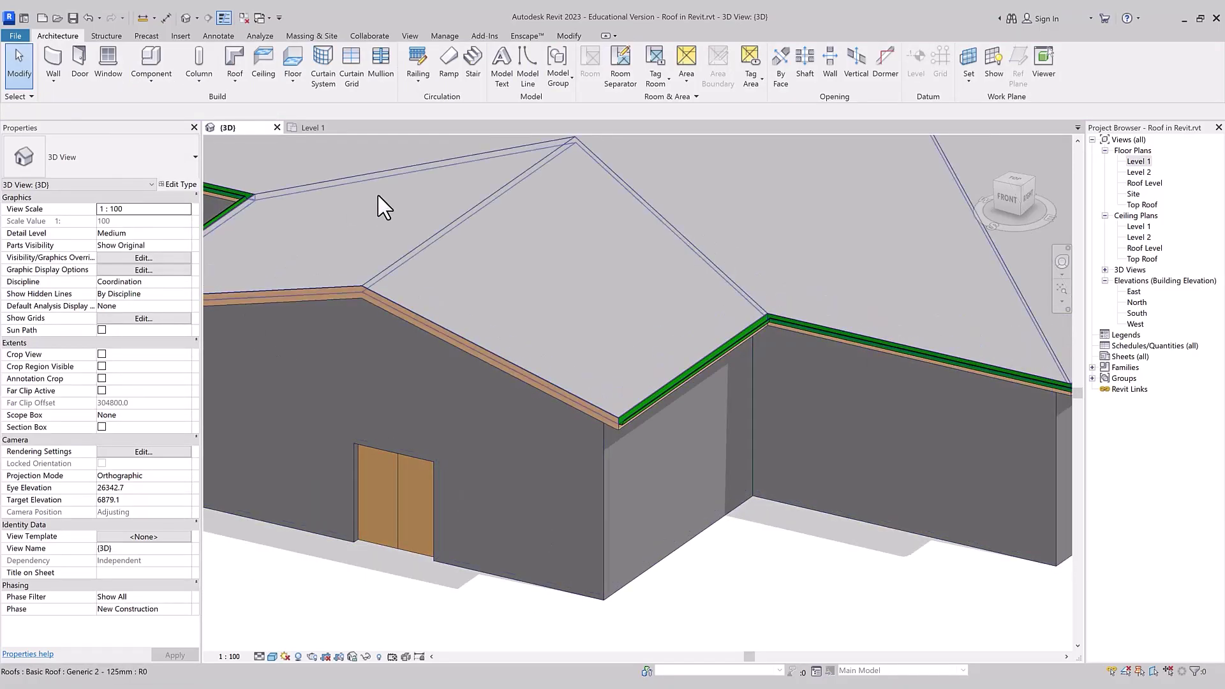
Start a Roof: Soffit, keeping it on Level 2 in the Lowest Level Notice
left_click(235, 81)
left_click(268, 184)
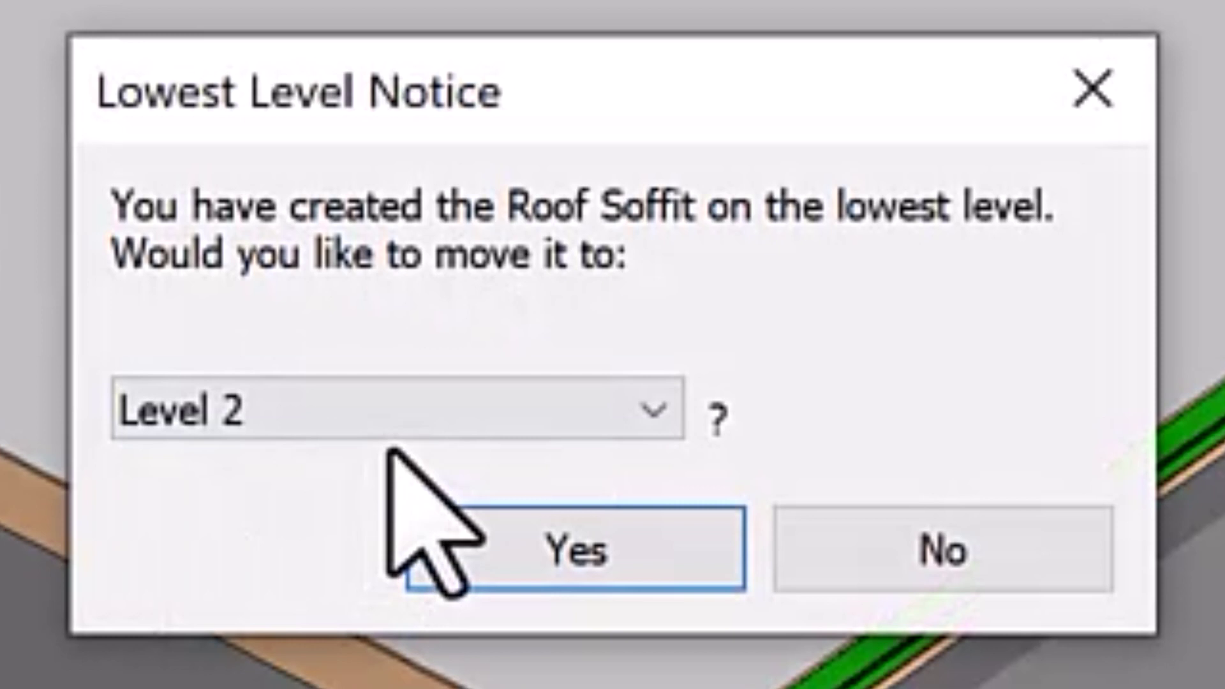
left_click(393, 424)
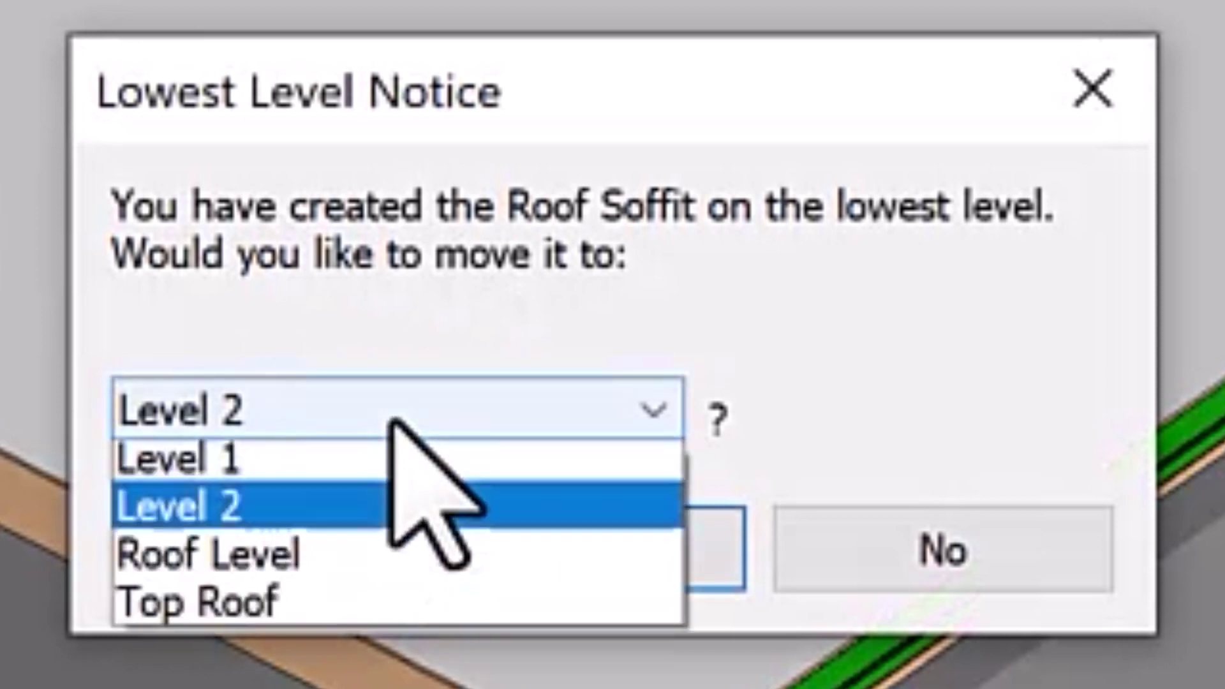
left_click(397, 421)
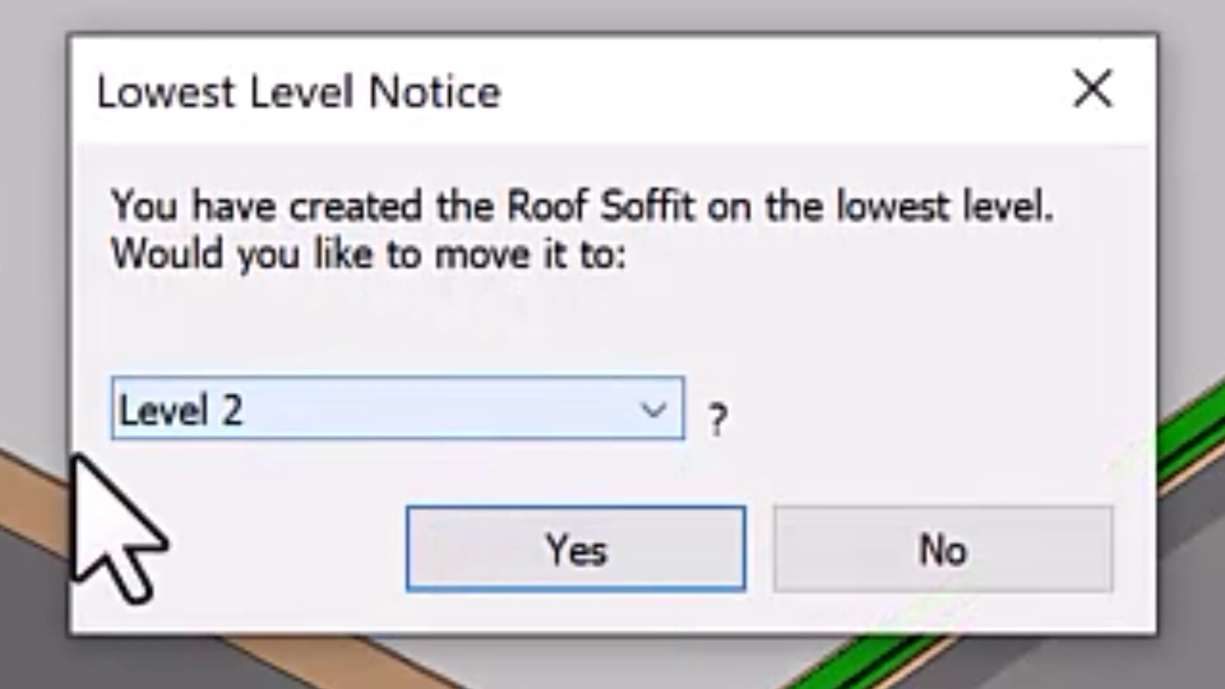
left_click(594, 562)
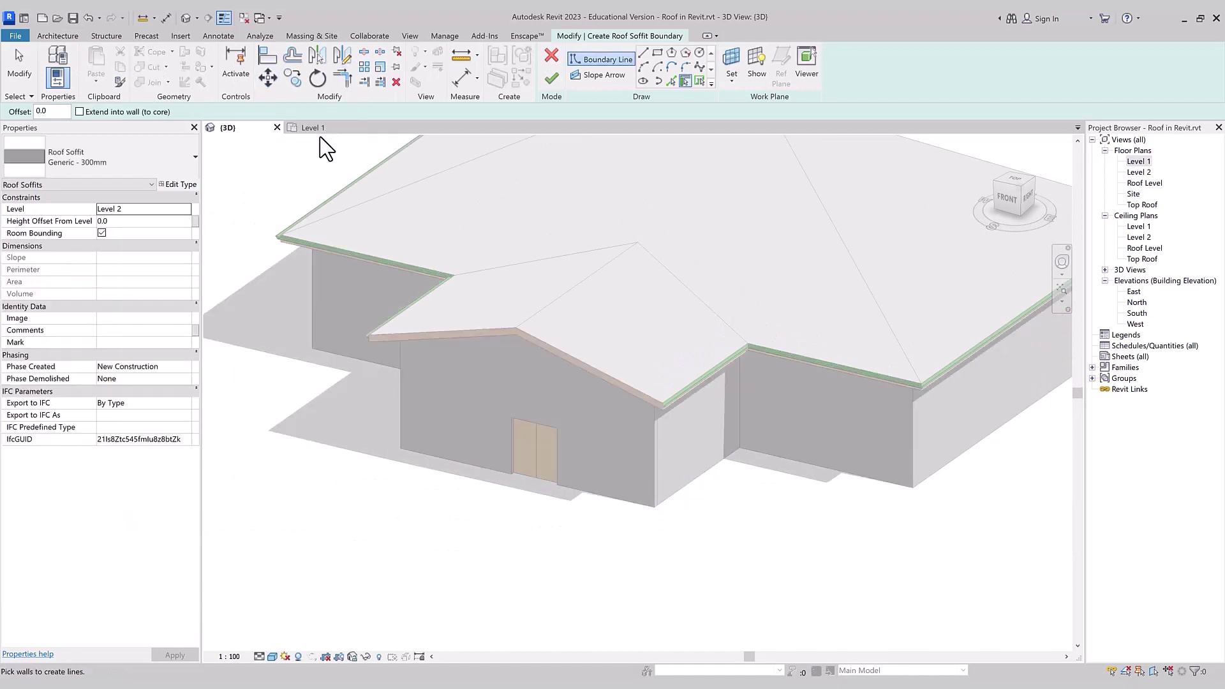
left_click(330, 131)
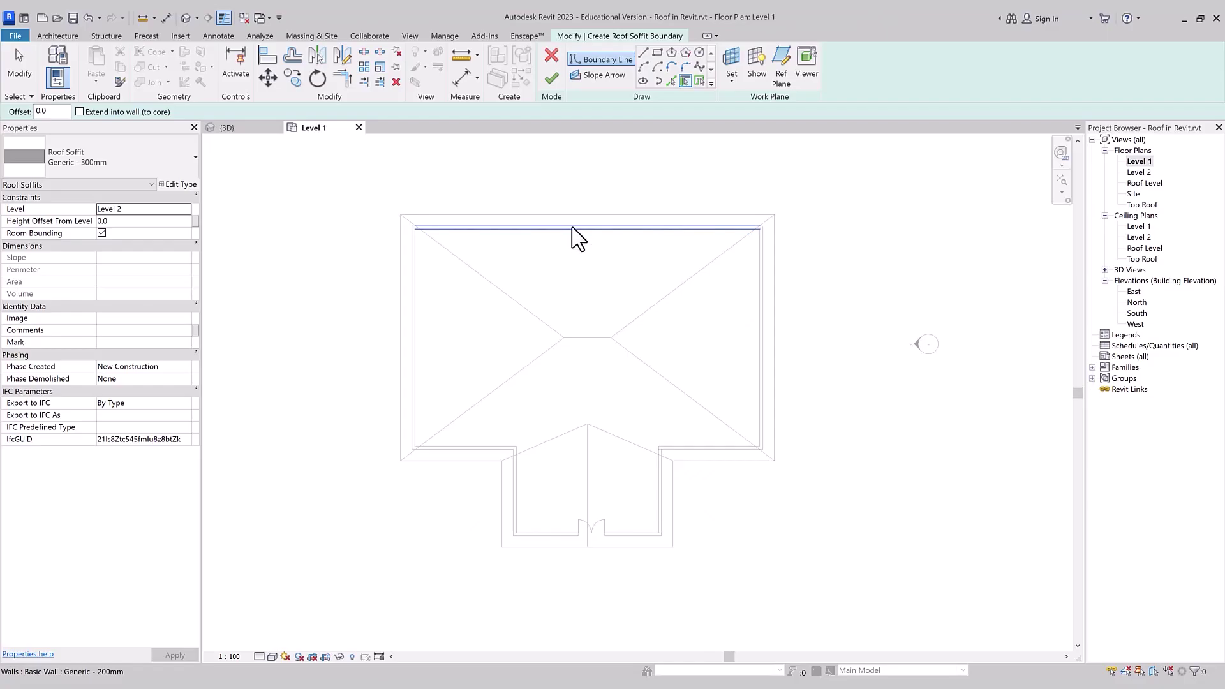
Trace the soffit boundary from the exterior wall chain and the roof's outer edge
key("Tab")
left_click(573, 227)
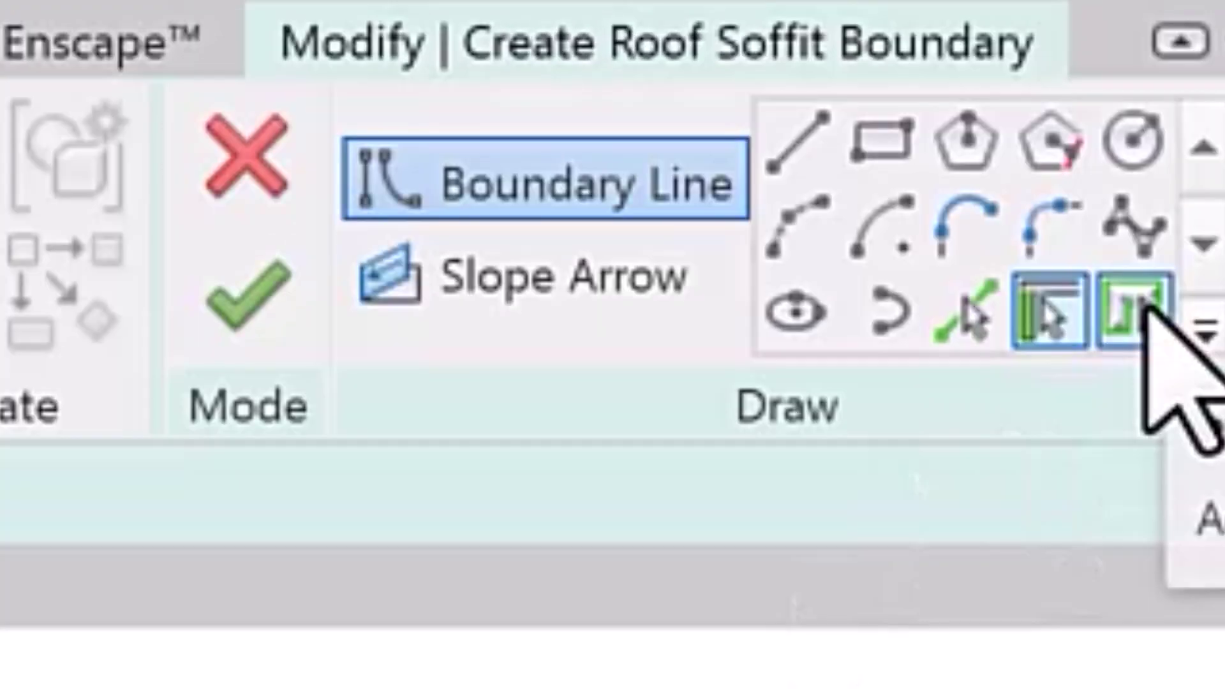
left_click(1146, 305)
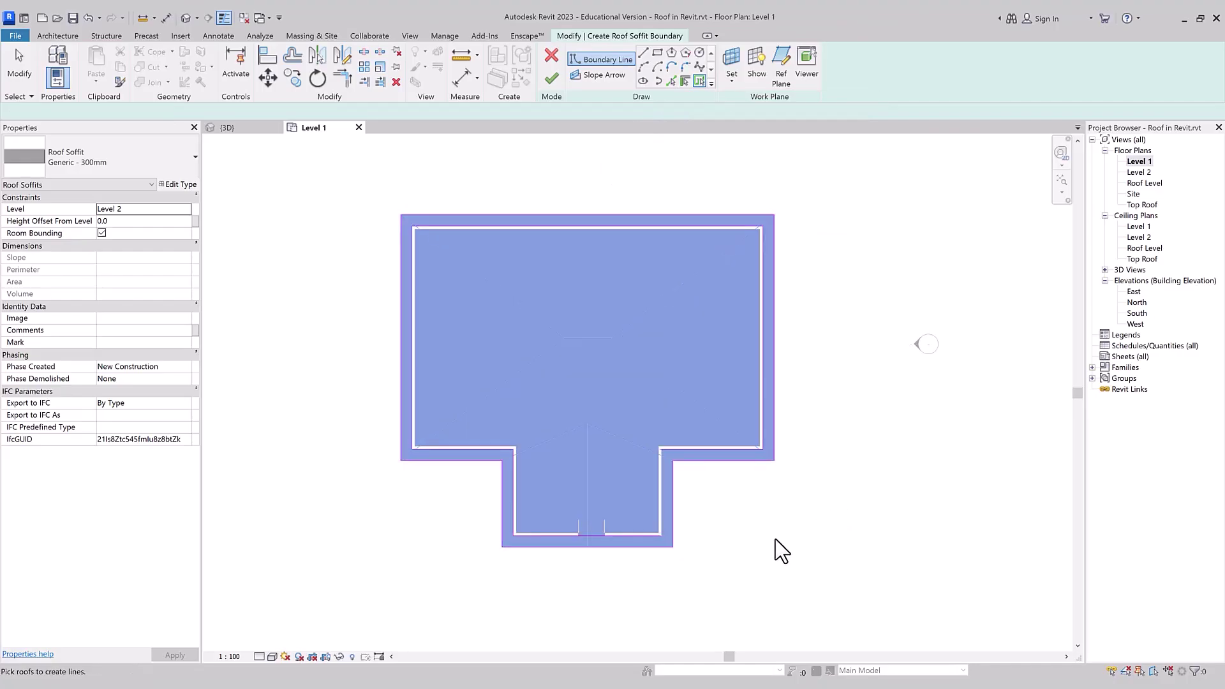
left_click(606, 614)
key("Escape")
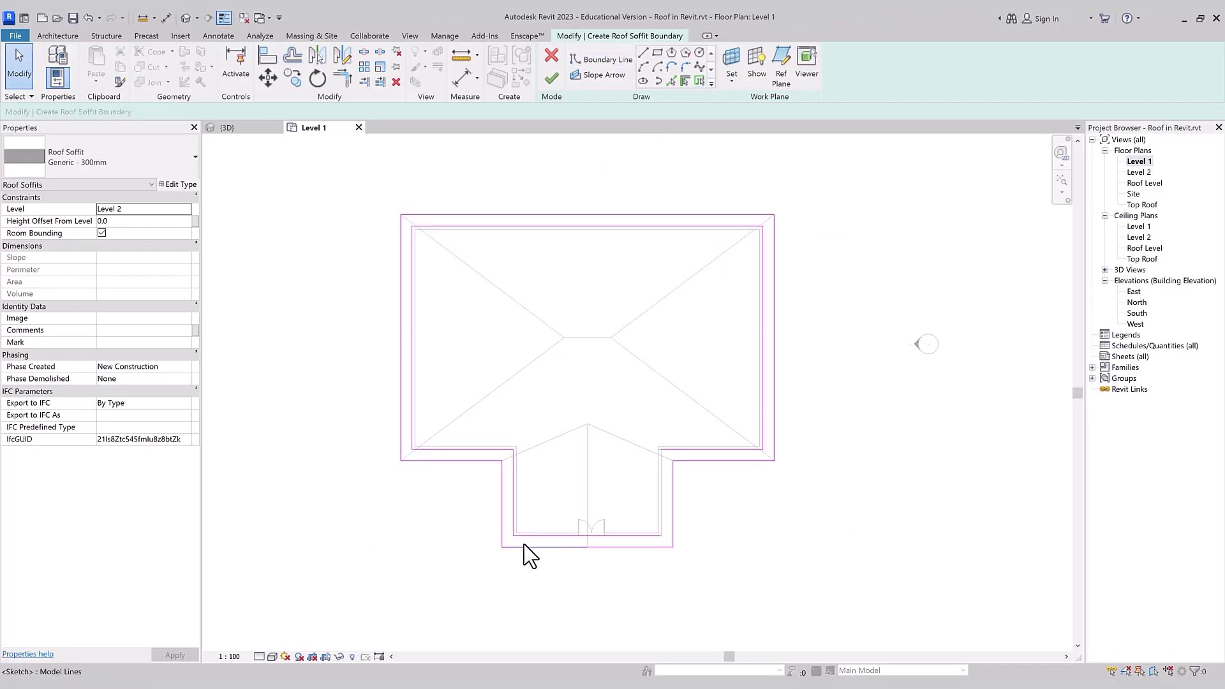
Check the soffit sketch in 3D, return to Level 1, and try Trim (TR)
left_click(258, 127)
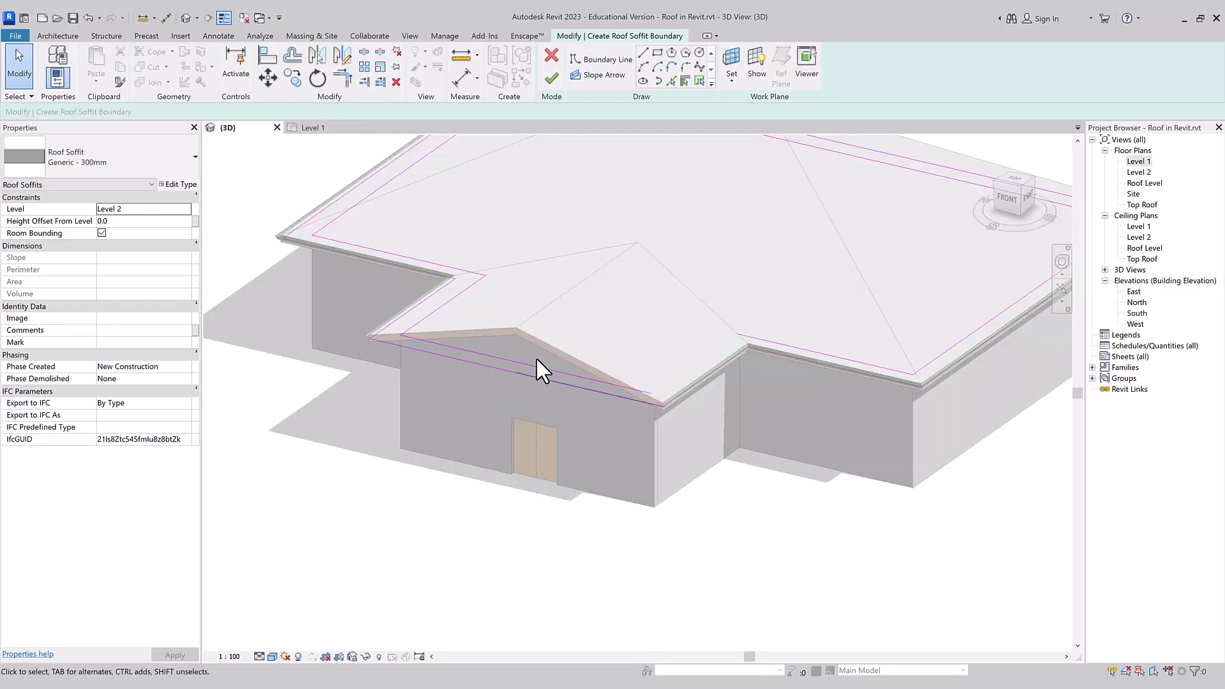
left_click(316, 130)
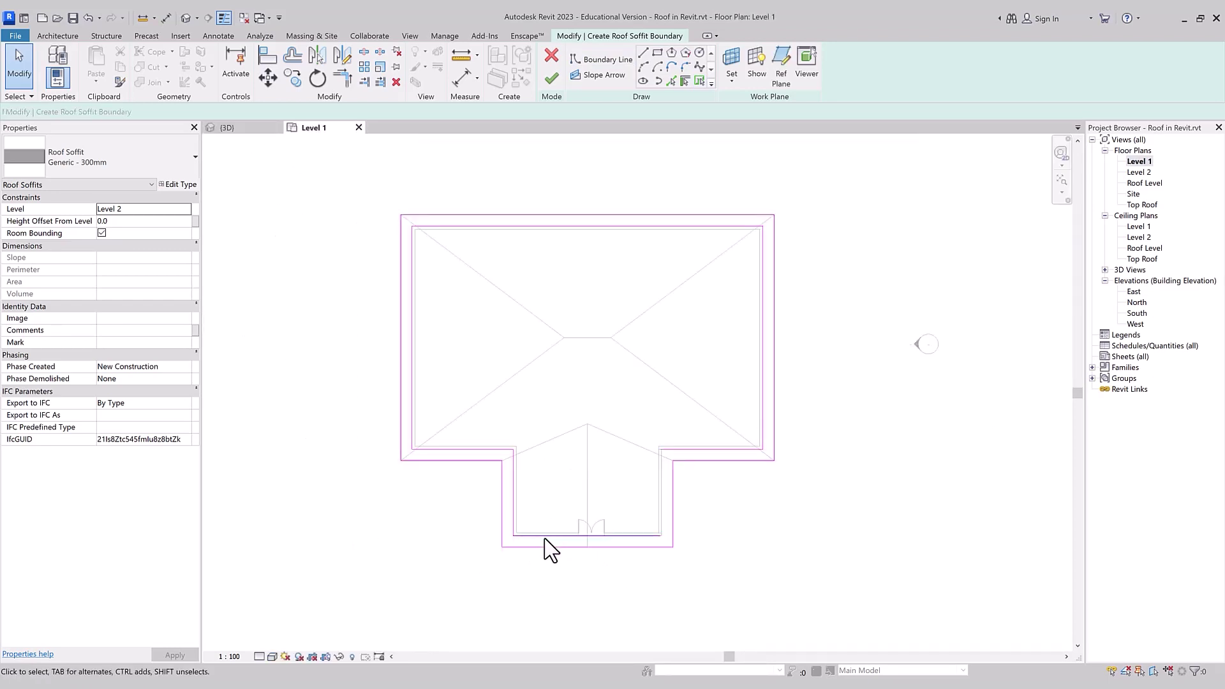
key("t")
key("r")
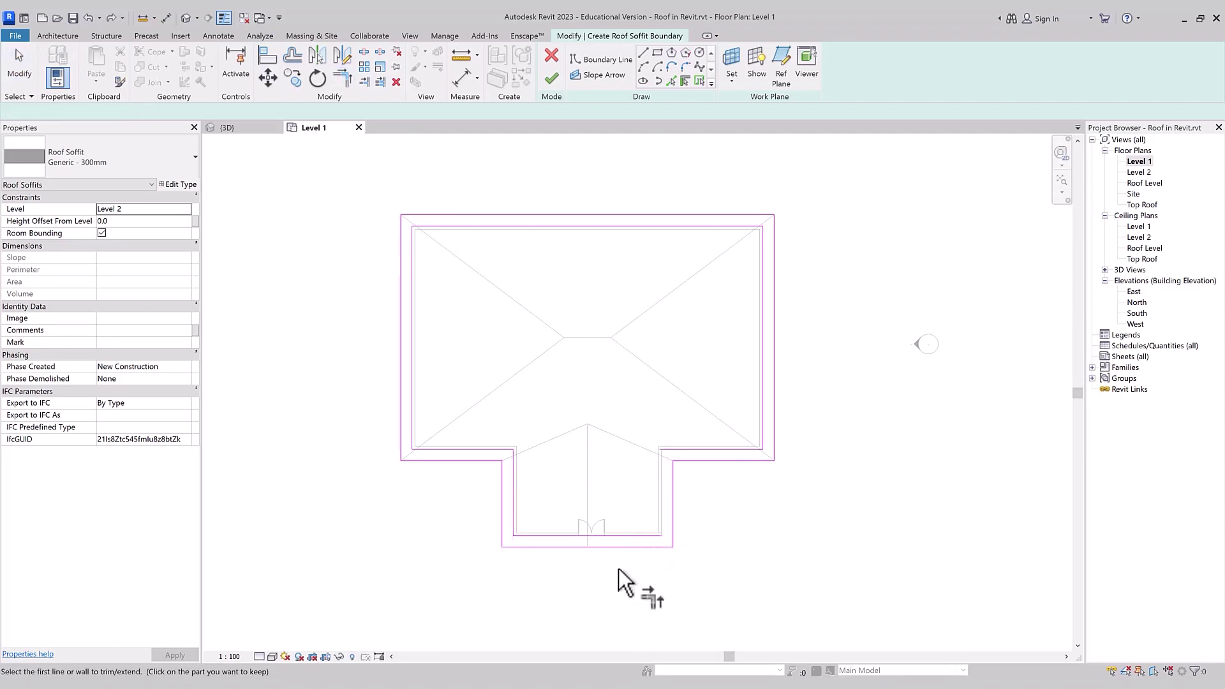
key("Escape")
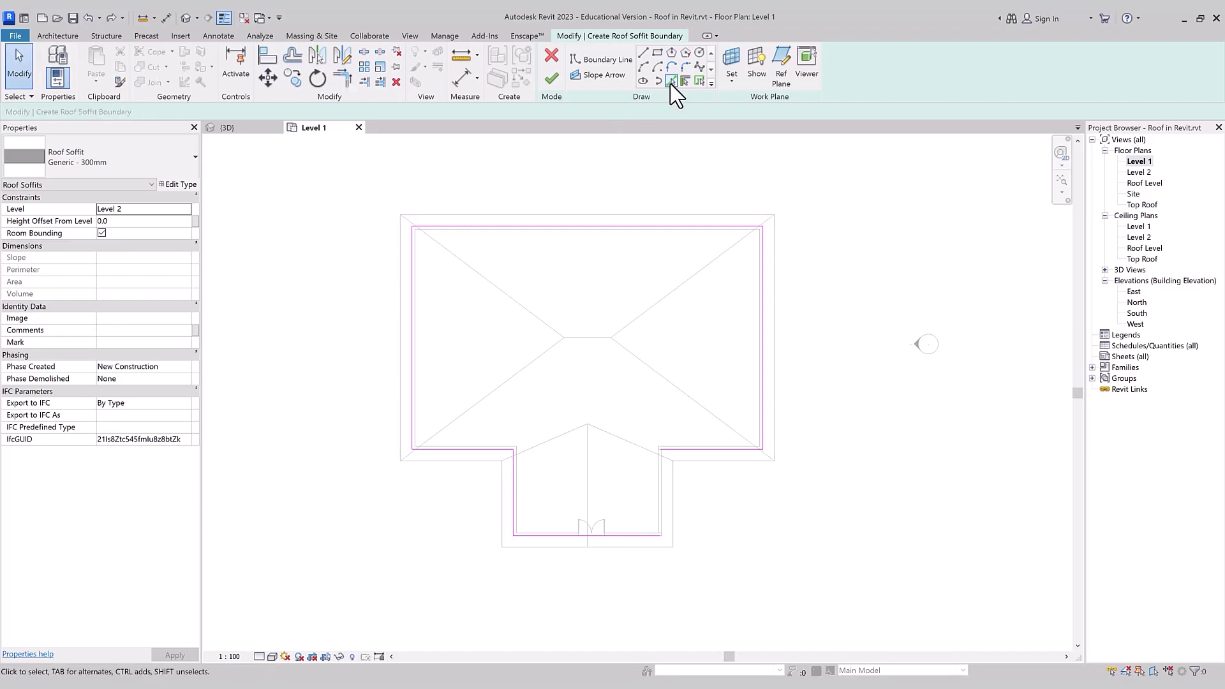
Pick the roof's outer edges as soffit boundary lines and split the bottom line at the entrance
left_click(698, 78)
left_click(774, 370)
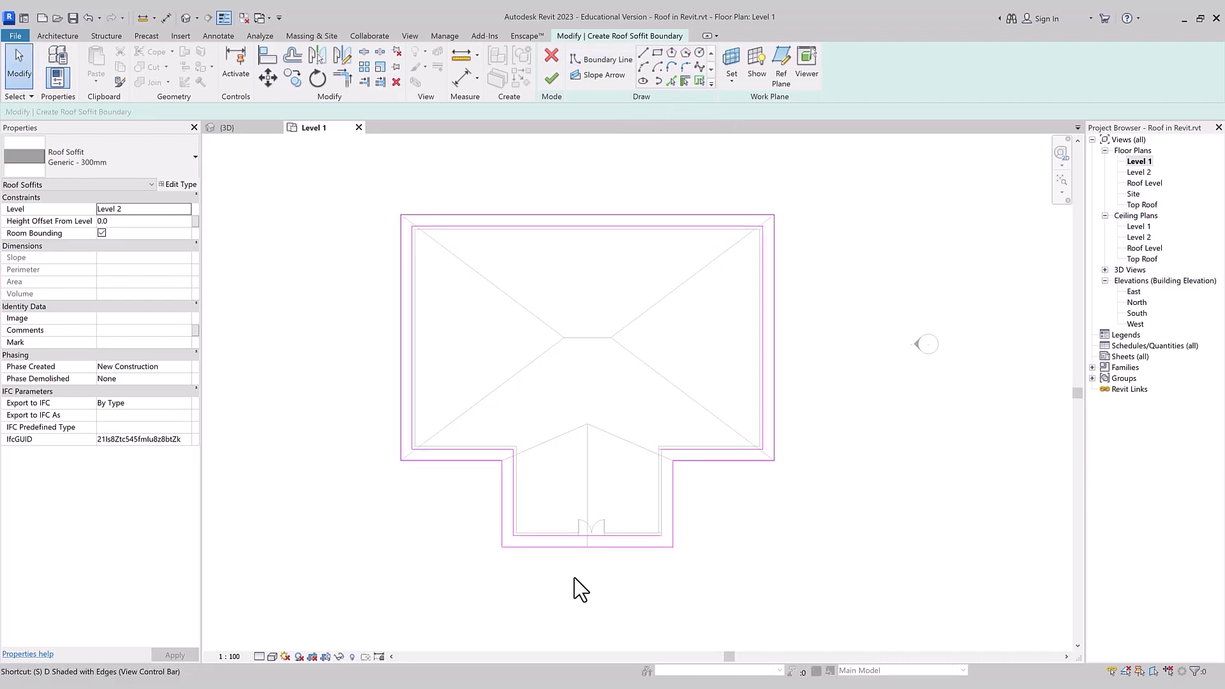
left_click(590, 534)
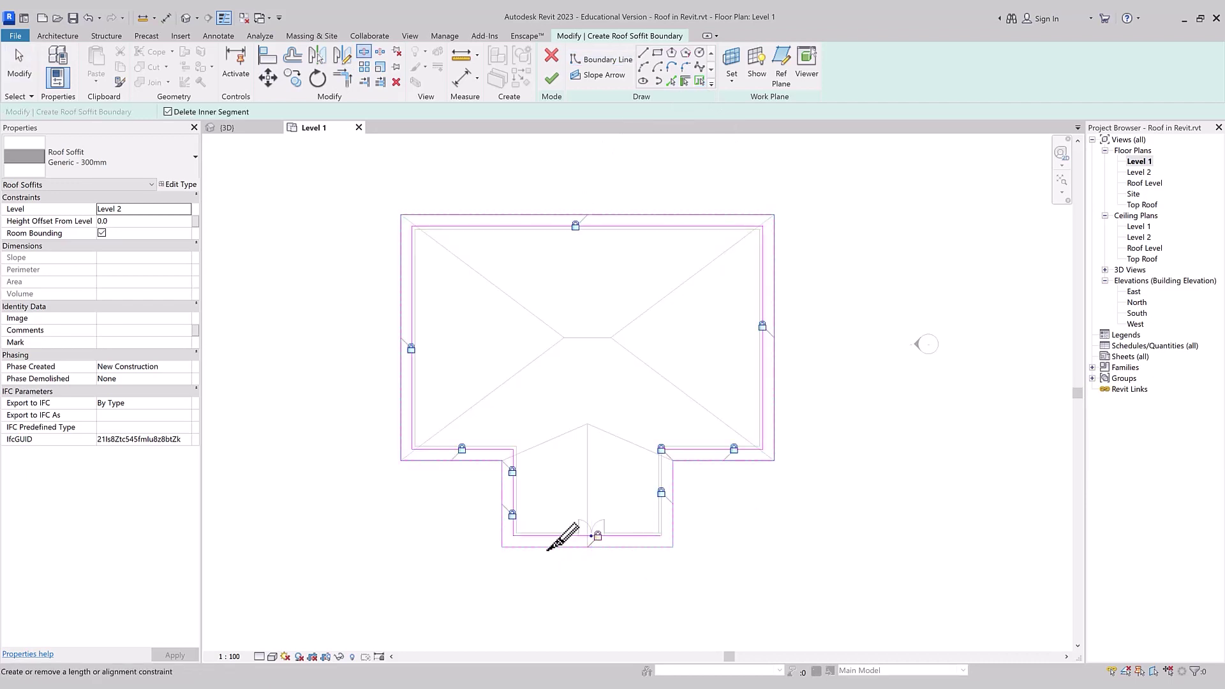
key("Escape")
Trim the entrance's inner bottom and right boundary lines into a corner
key("t")
key("r")
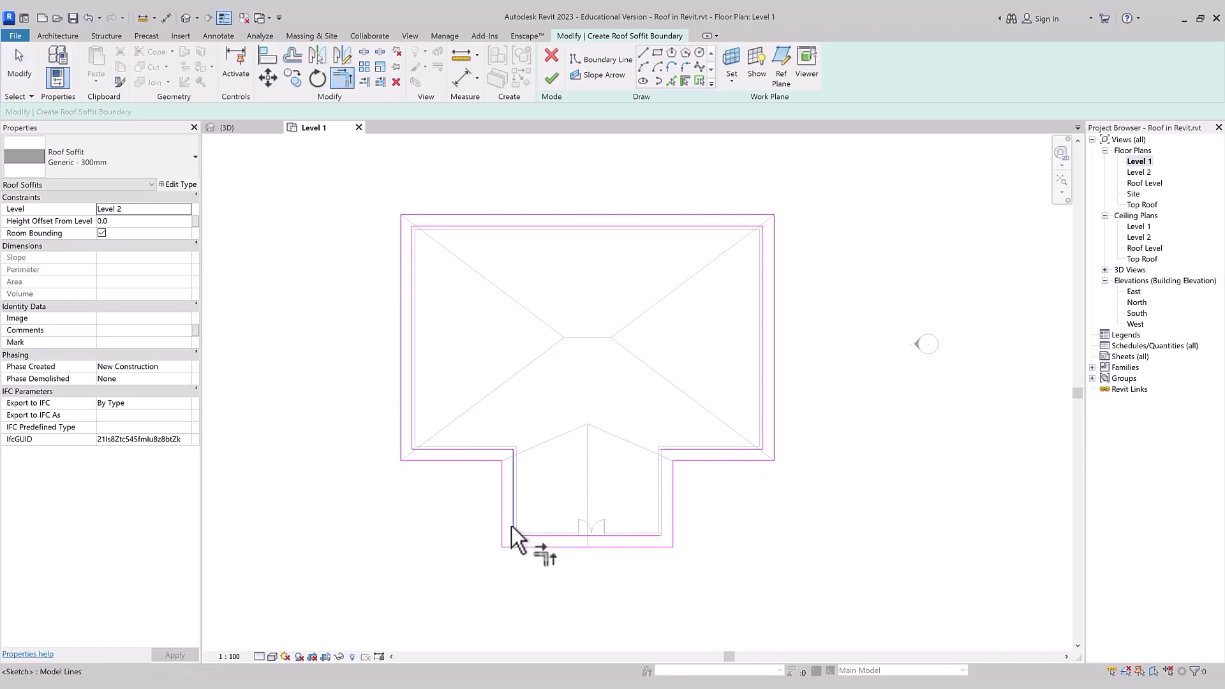
left_click(657, 515)
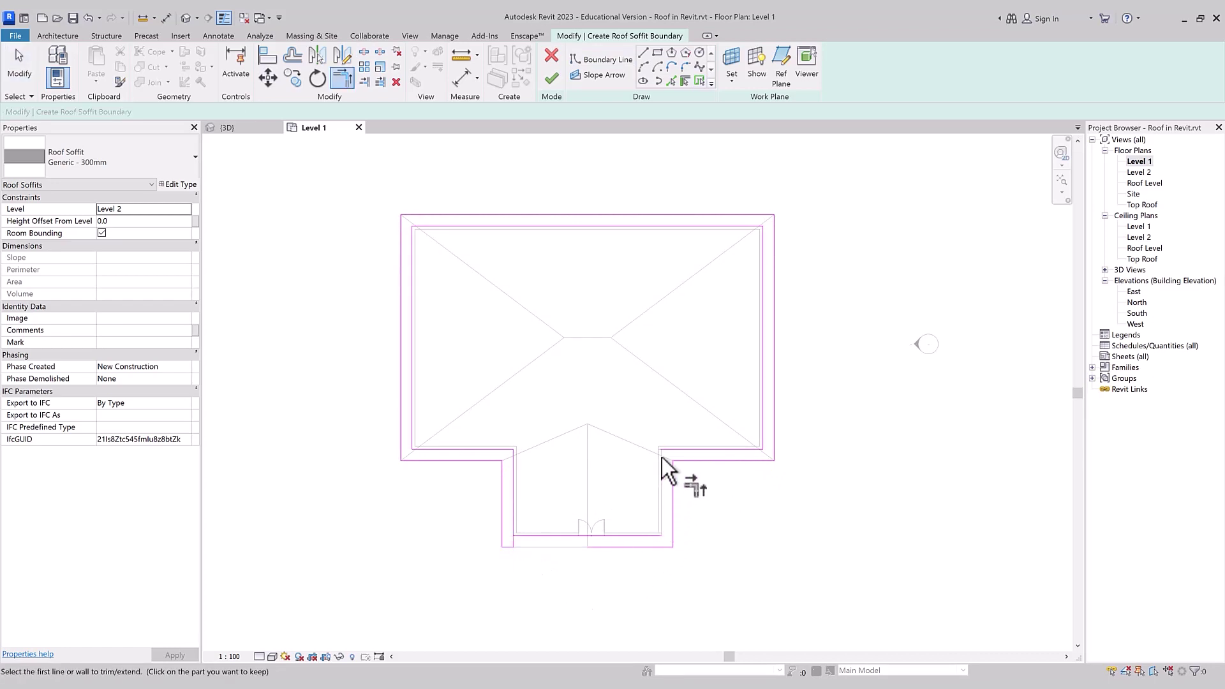
left_click(657, 536)
Draw a 4400 straight boundary line from near the wall corner
left_click(643, 53)
scroll(660, 466, "up", 2)
scroll(664, 458, "up", 3)
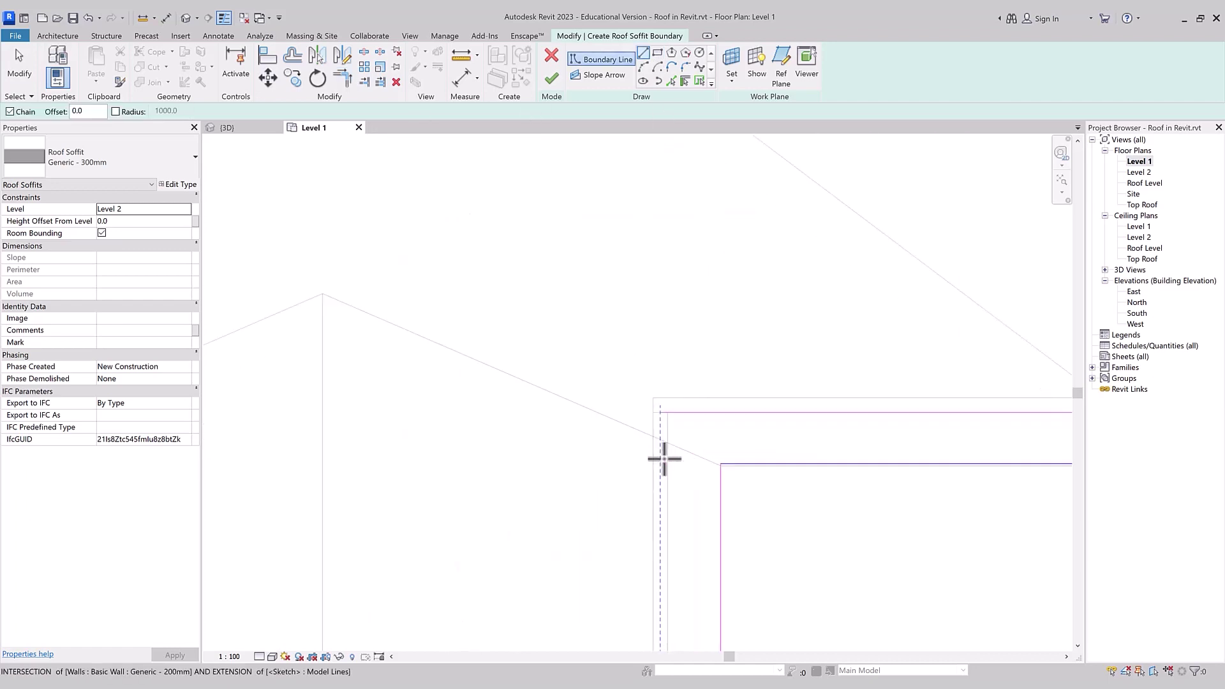
left_click(654, 412)
scroll(652, 573, "down", 3)
scroll(651, 555, "down", 2)
left_click(643, 527)
key("Escape")
key("Escape")
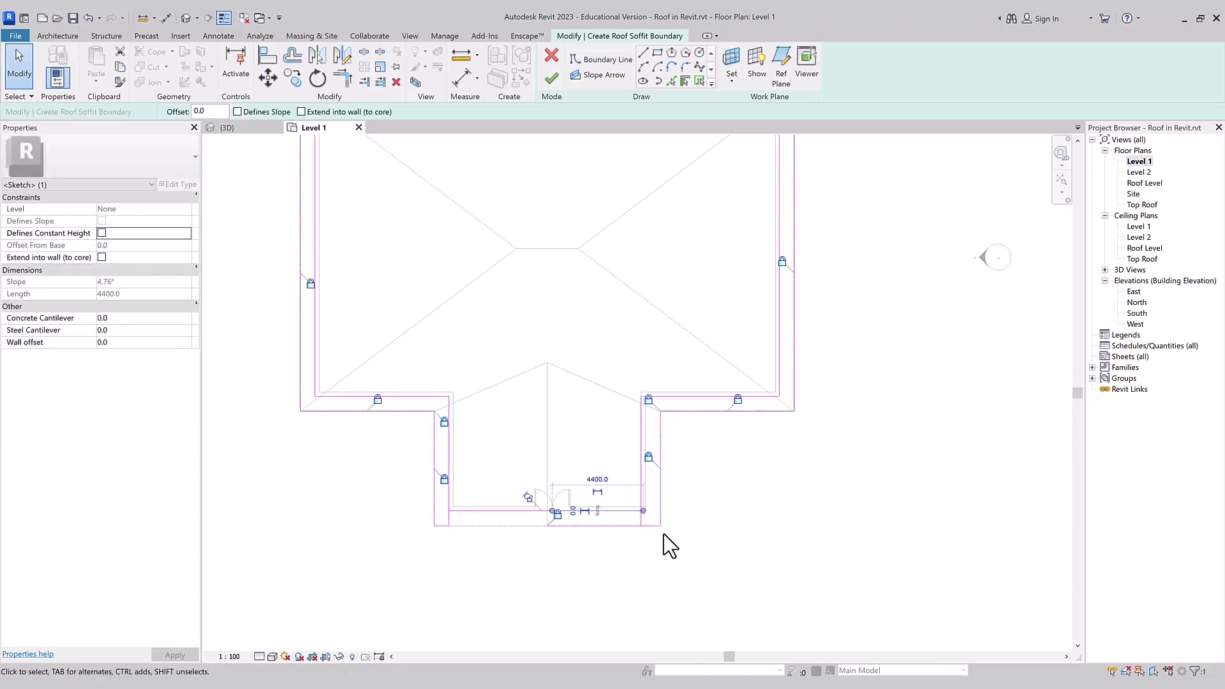
left_click(665, 531)
Trim the lower-right boundary lines and the bottom line at the door opening into corners
scroll(666, 484, "up", 2)
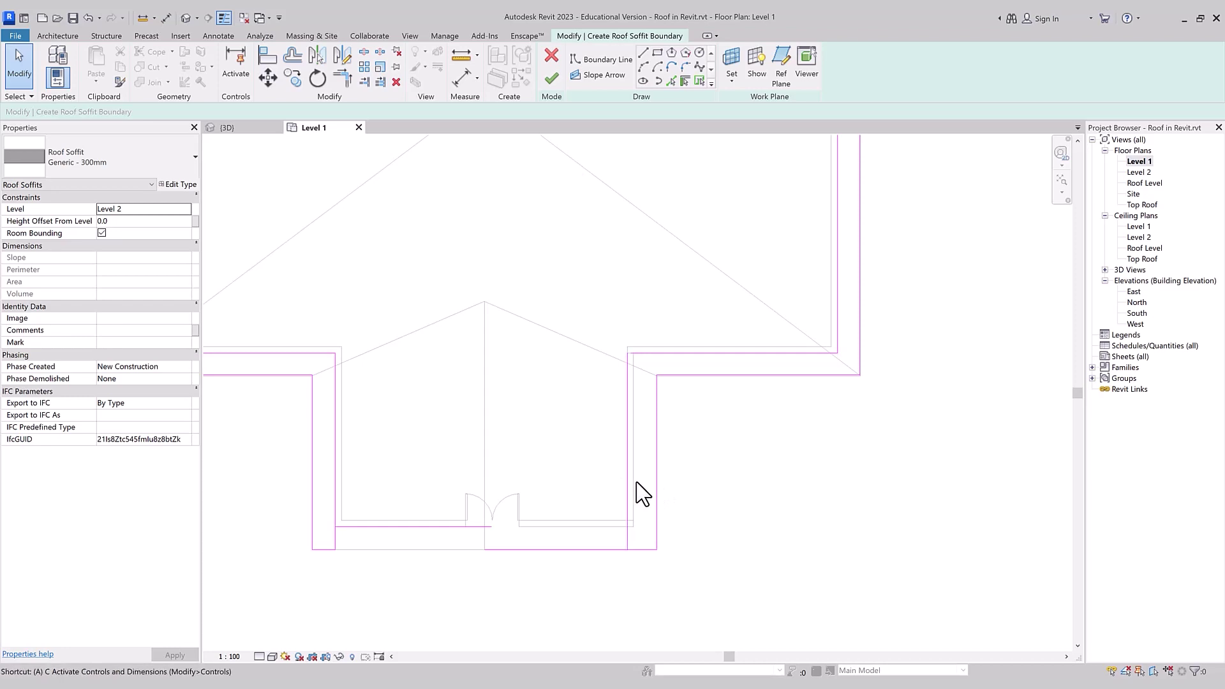
key("l")
scroll(709, 499, "down", 2)
key("Escape")
key("t")
key("r")
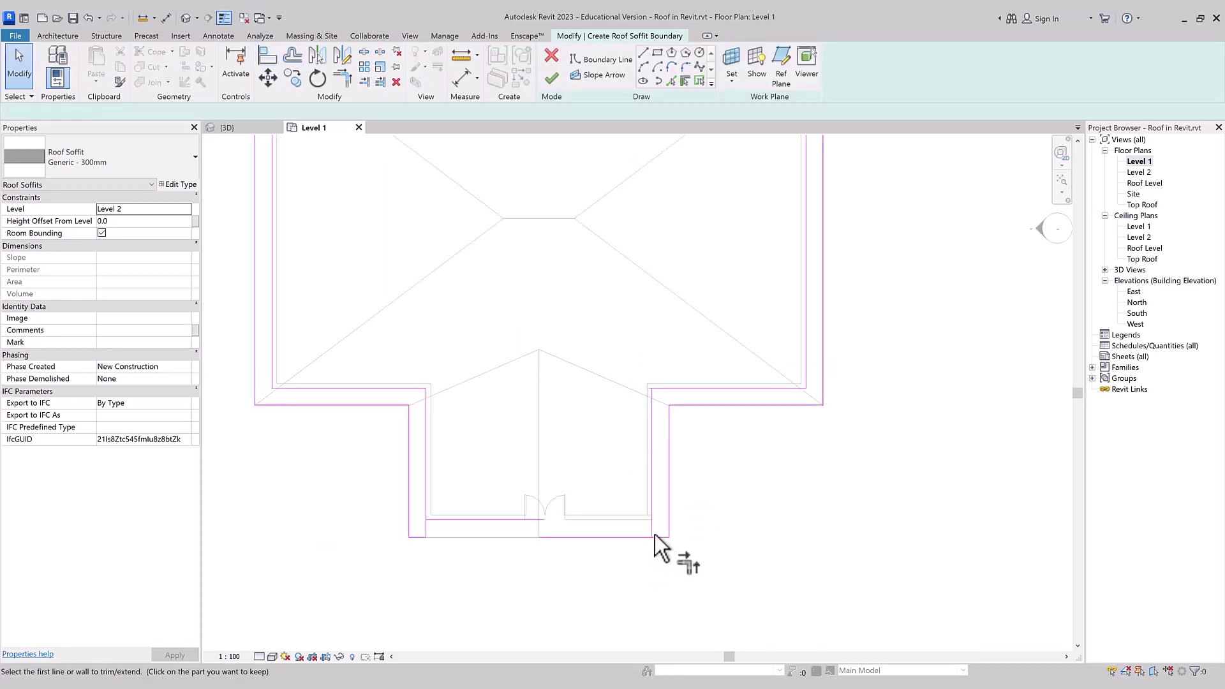
left_click(654, 531)
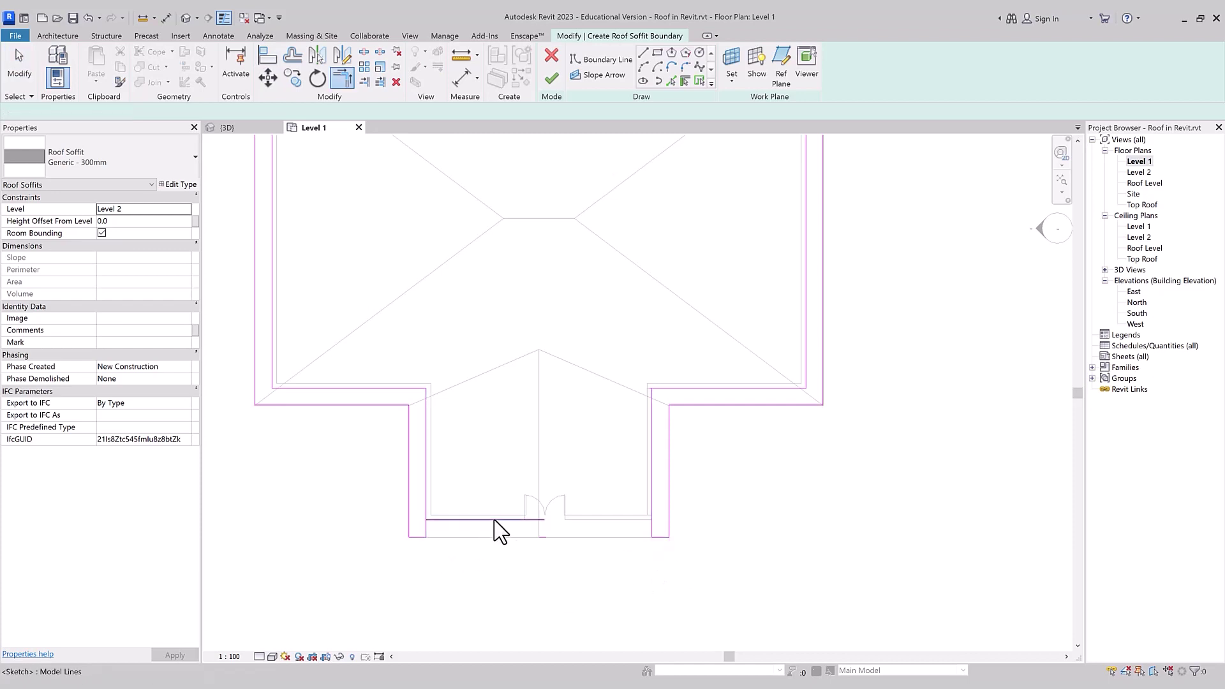
left_click(564, 516)
key("Escape")
key("Escape")
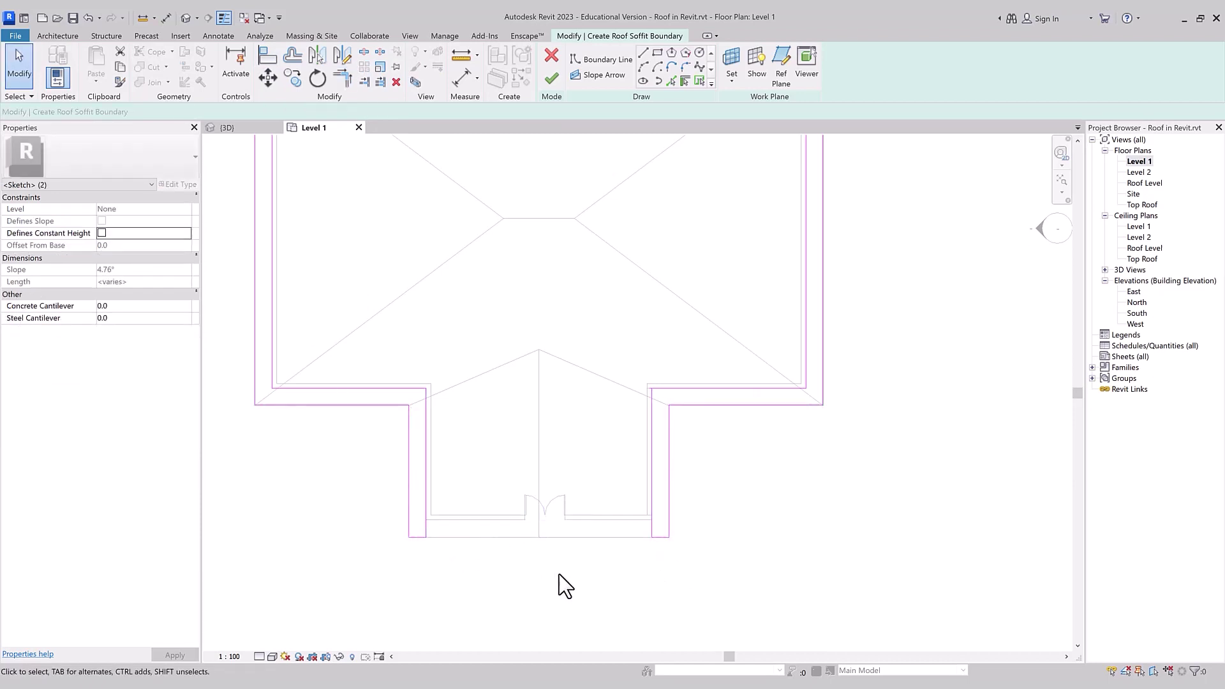
Fix the intersecting-lines error with Trim/Extend to Corner and finish the soffit sketch
scroll(572, 538, "down", 1)
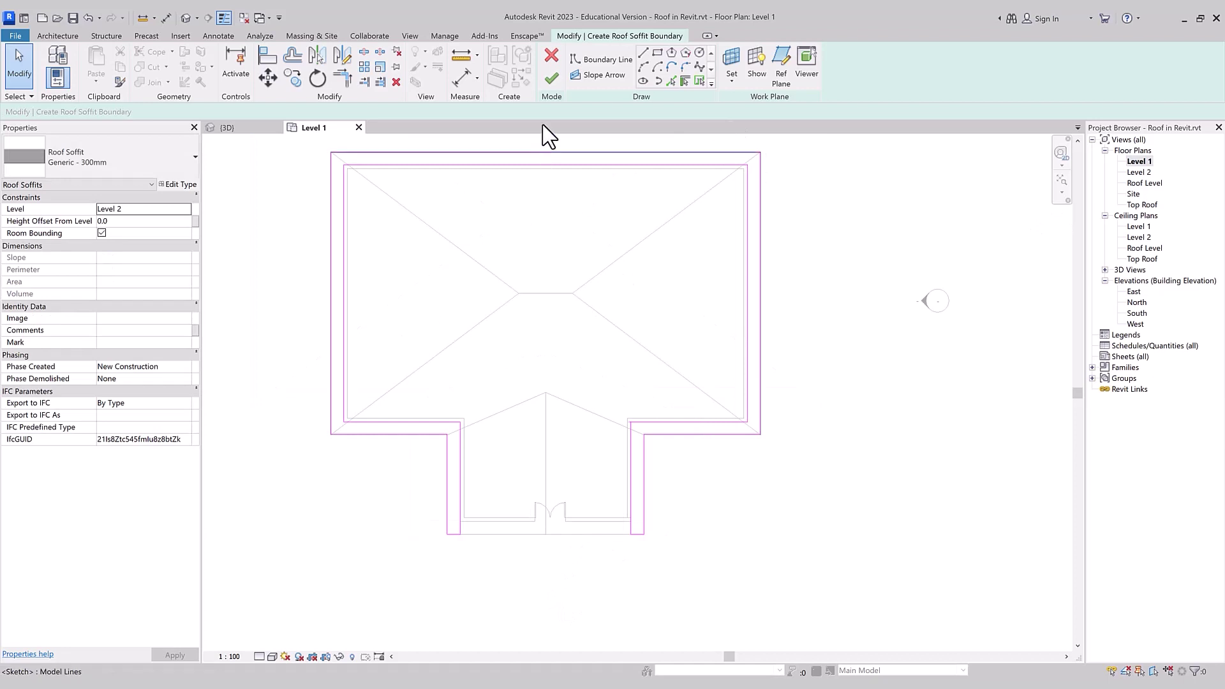
left_click(552, 80)
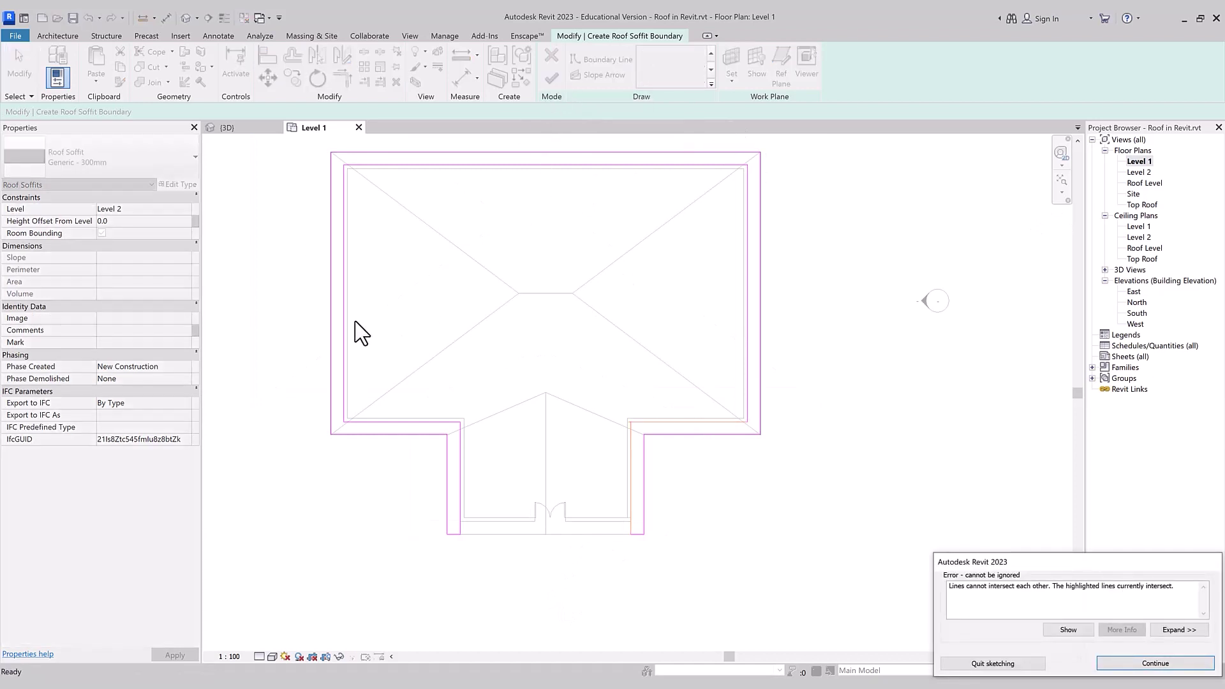
key("Return")
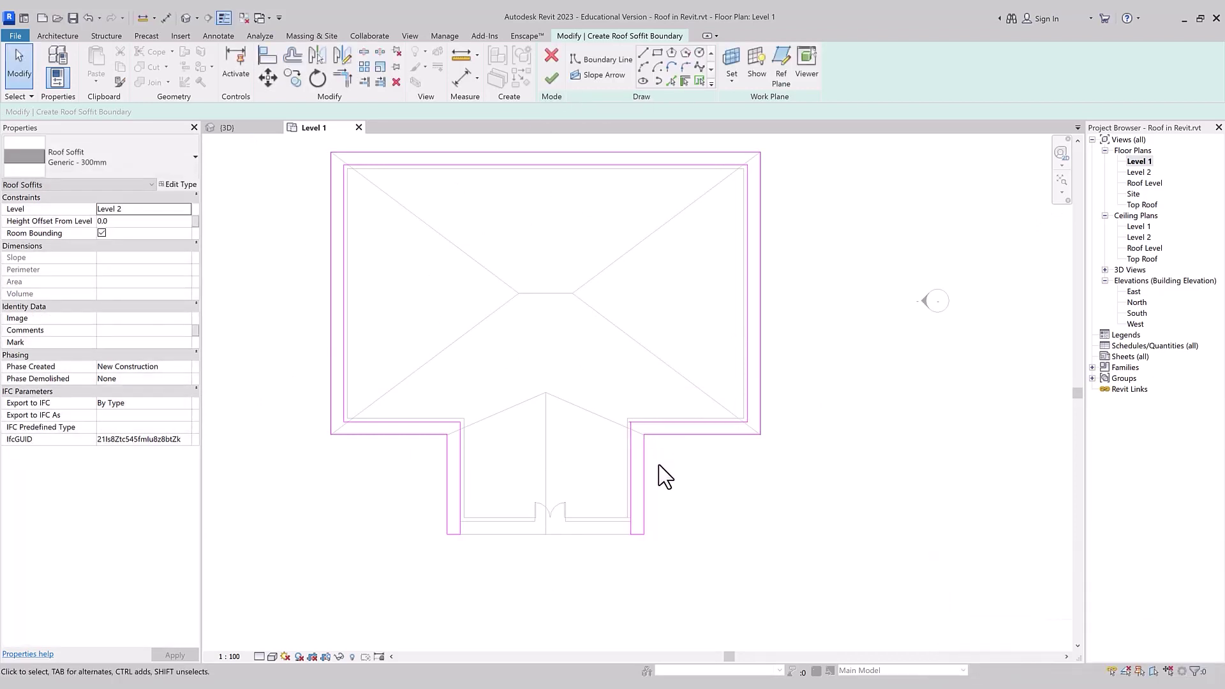
scroll(634, 426, "up", 1)
key("t")
key("r")
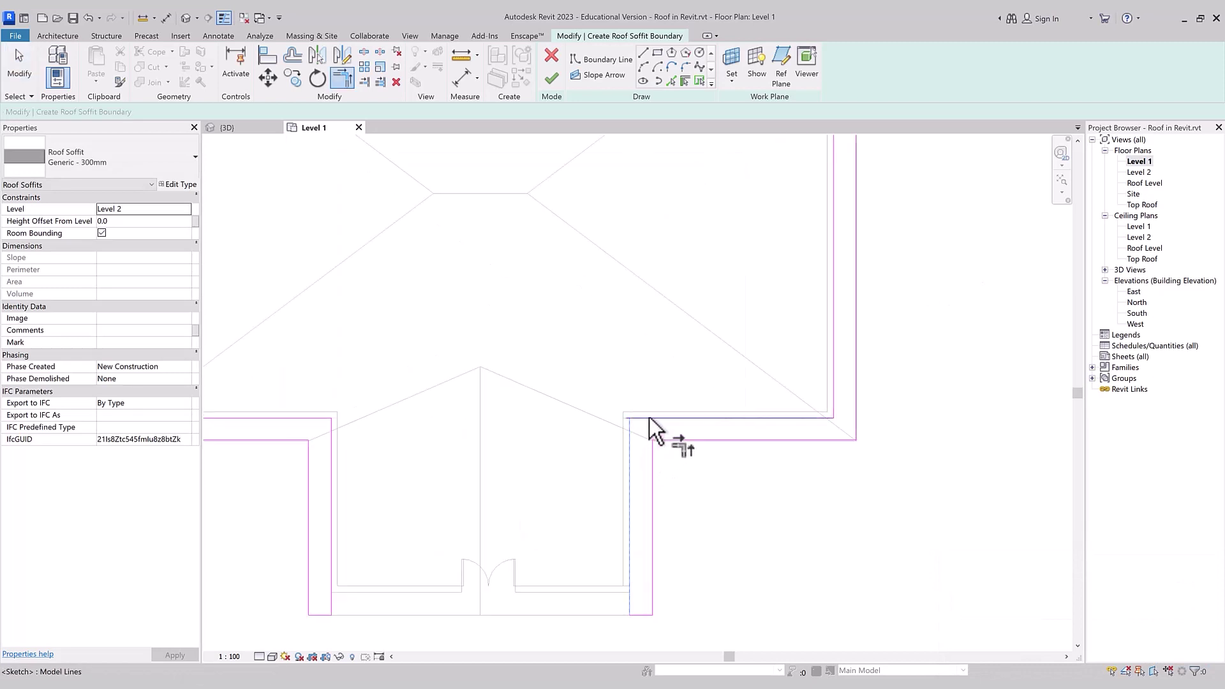
left_click(552, 80)
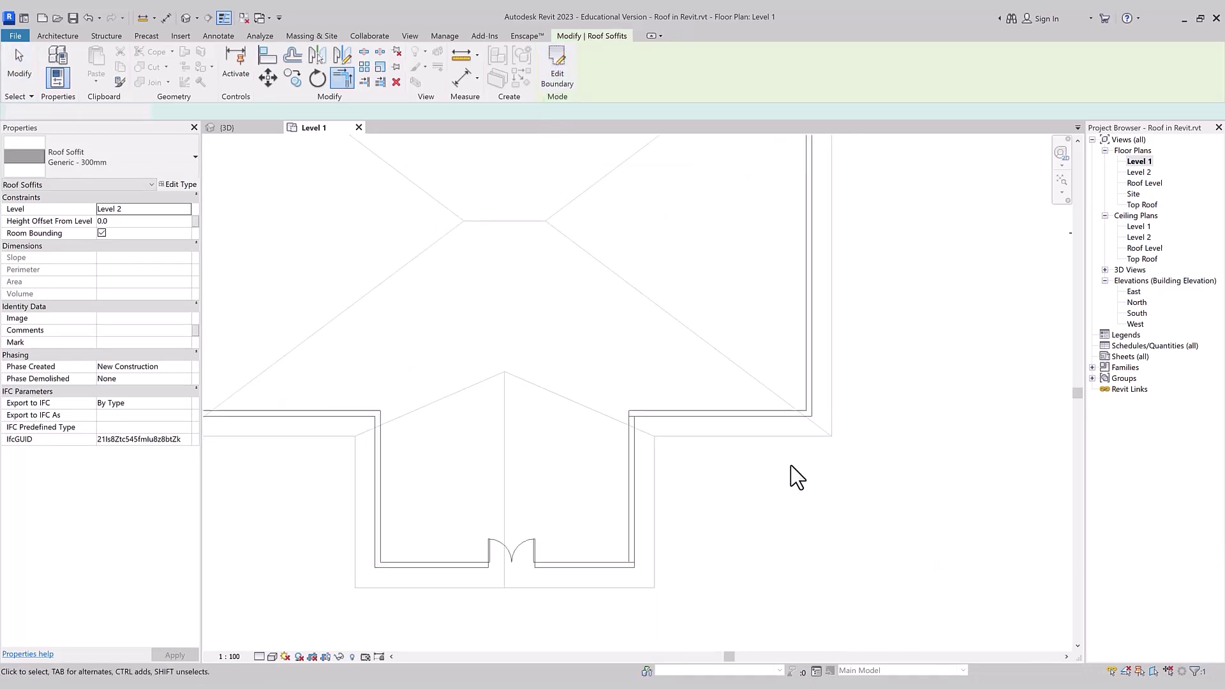
In the 3D view, set the Generic - 300mm soffit's structure layer thickness to 20
scroll(791, 482, "down", 1)
scroll(766, 500, "down", 1)
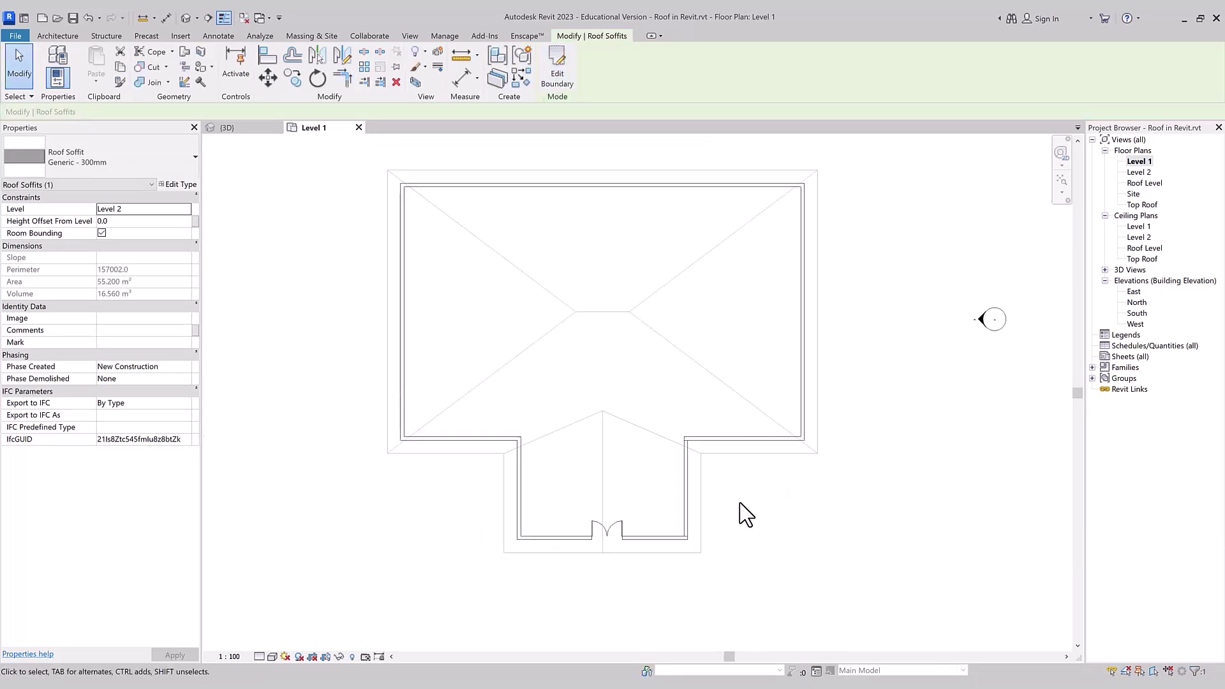
left_click(246, 128)
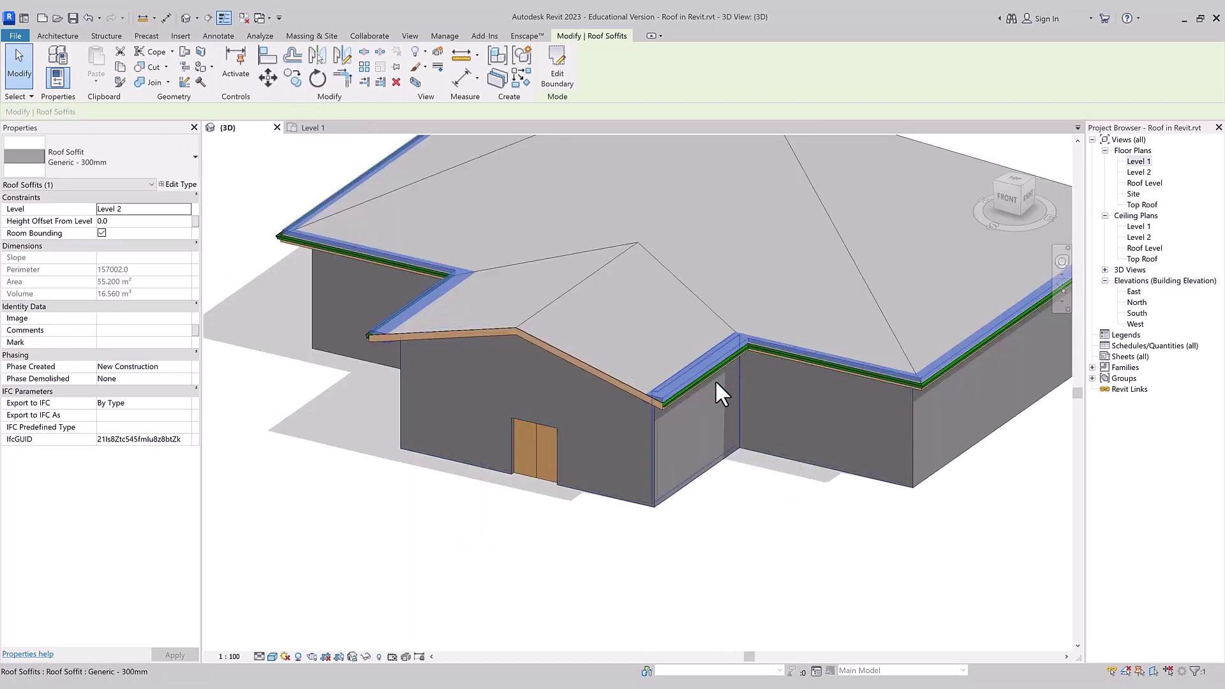
scroll(723, 366, "up", 2)
scroll(564, 431, "up", 2)
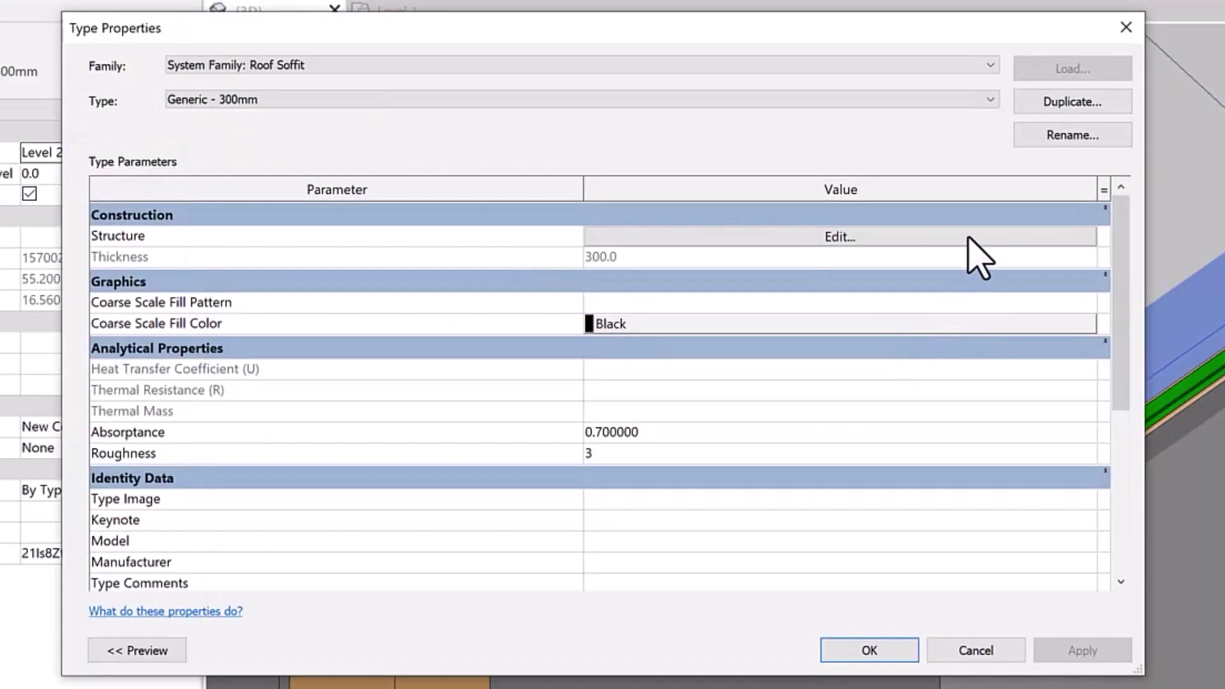
left_click(968, 237)
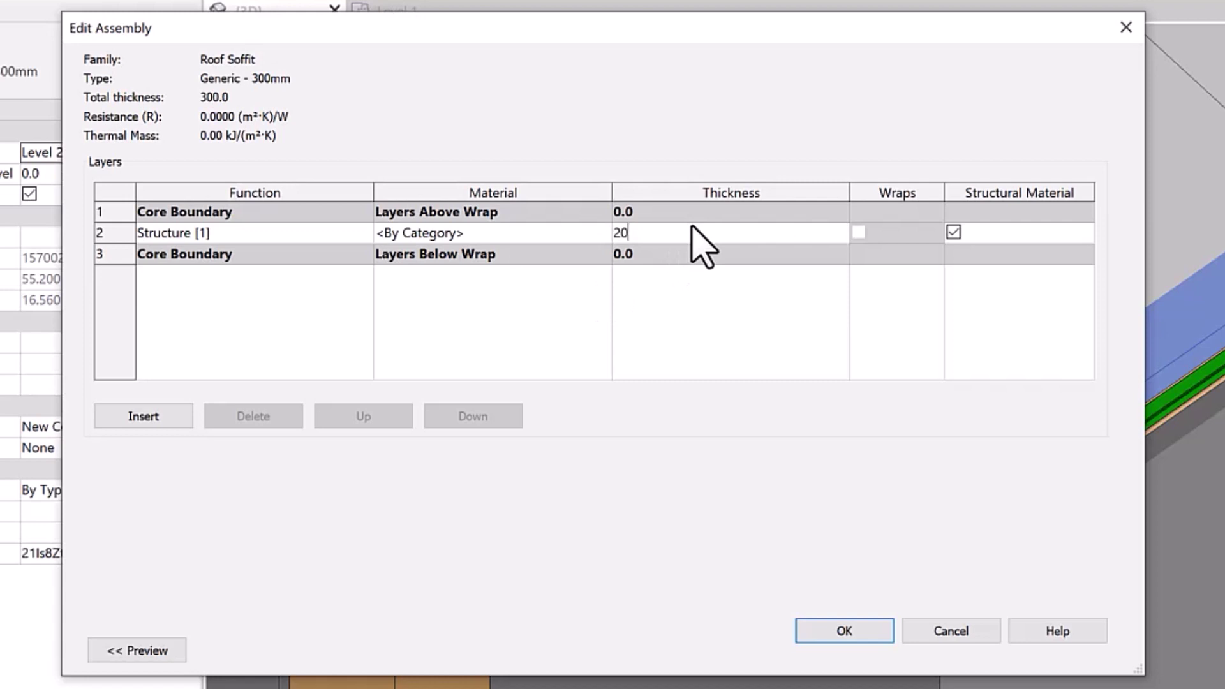
left_click(852, 638)
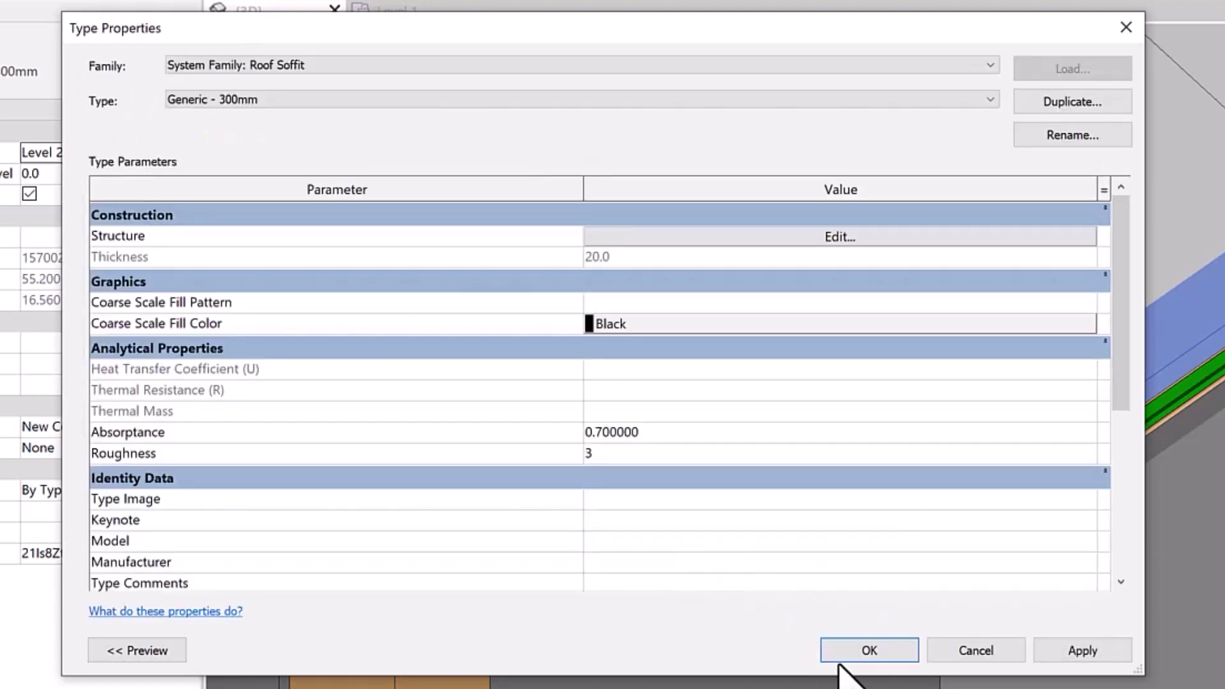
left_click(861, 648)
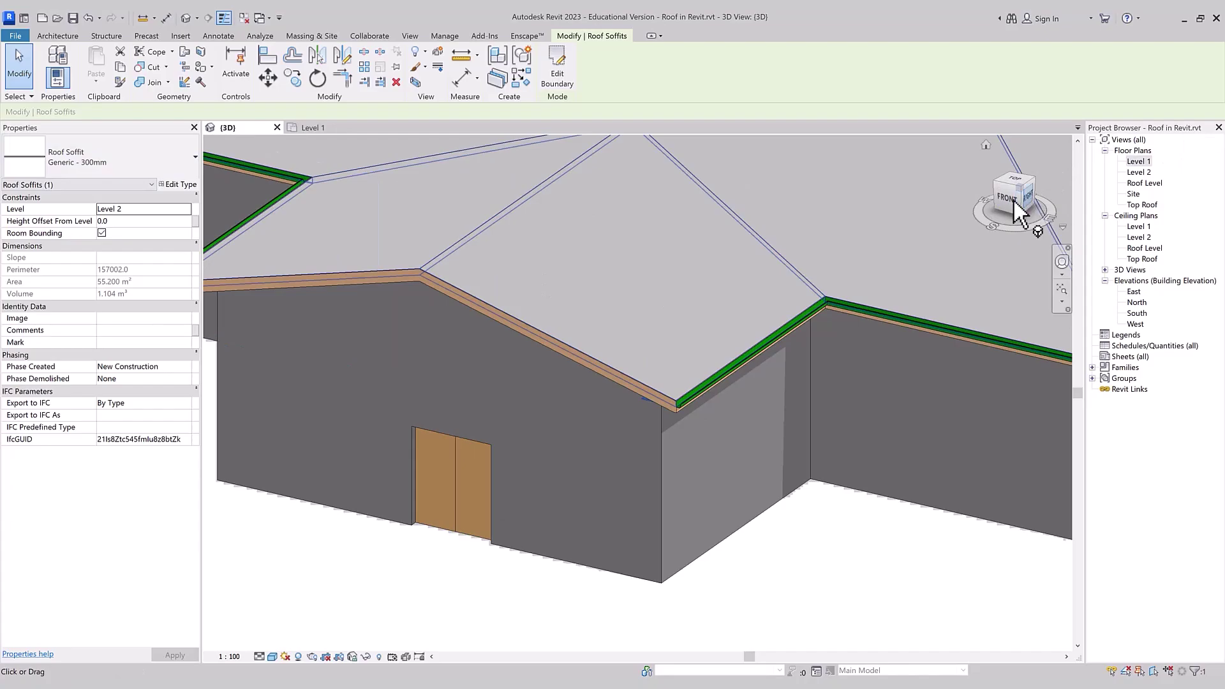
View the building from the Right side in Wireframe style
left_click(1016, 202)
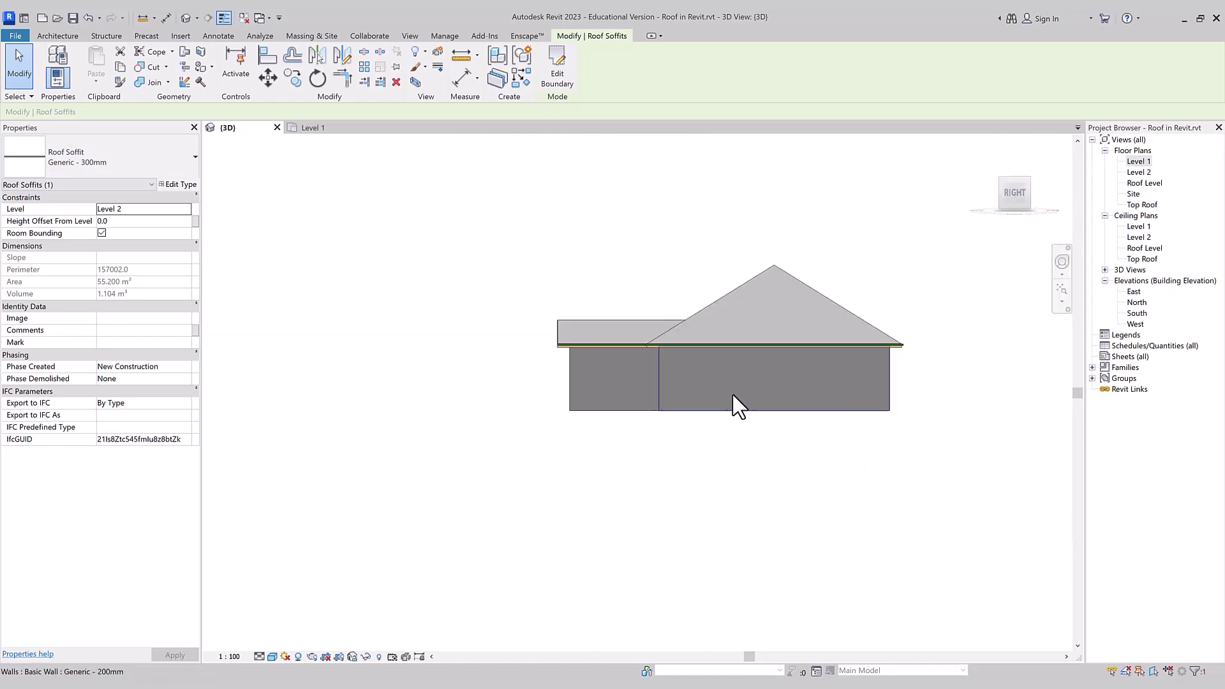
scroll(453, 381, "up", 2)
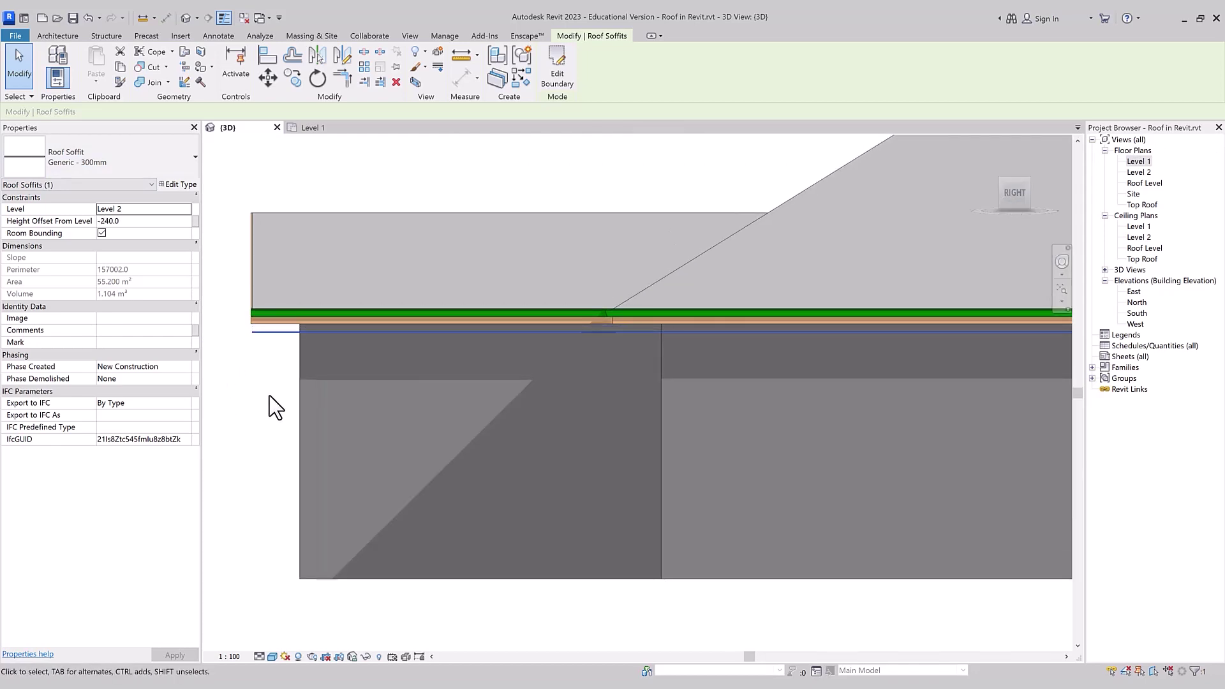
scroll(254, 357, "up", 2)
scroll(266, 339, "up", 2)
scroll(233, 355, "up", 2)
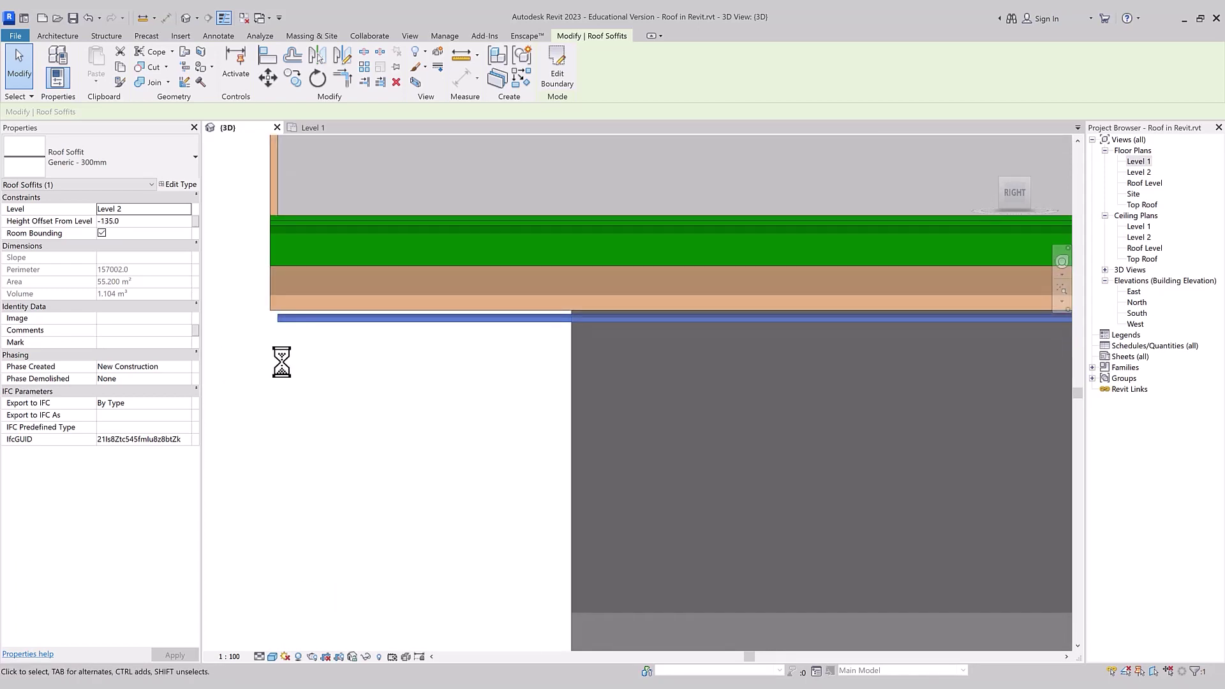
left_click(273, 656)
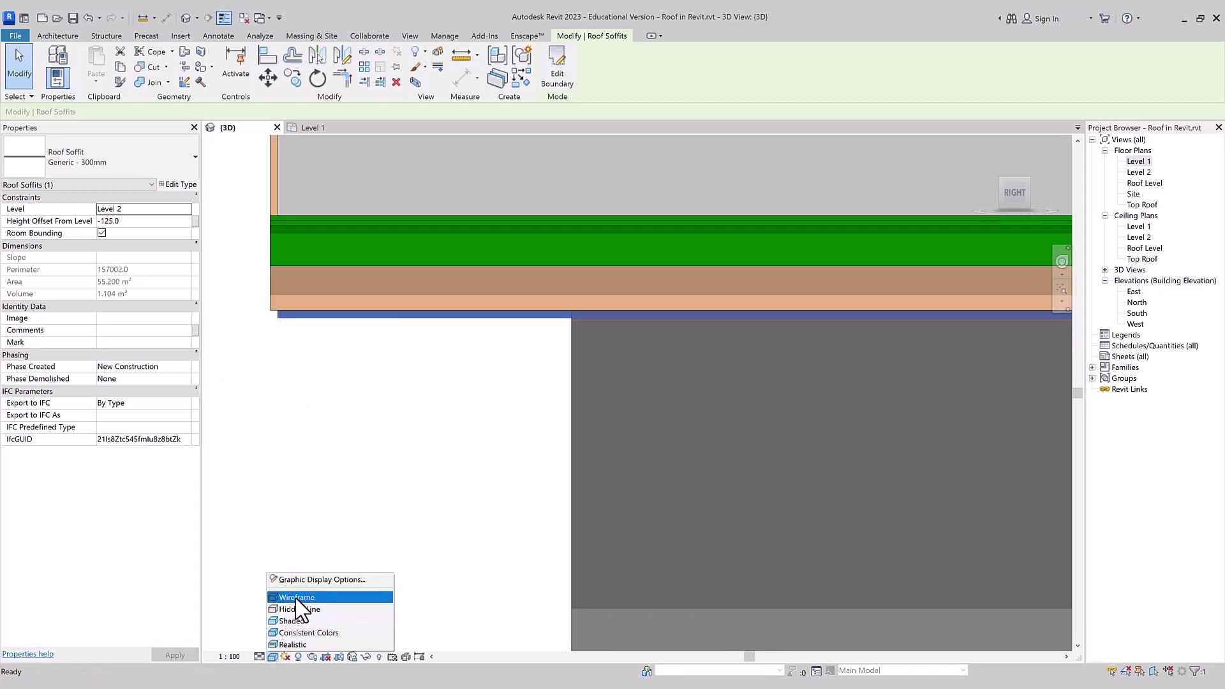
left_click(300, 596)
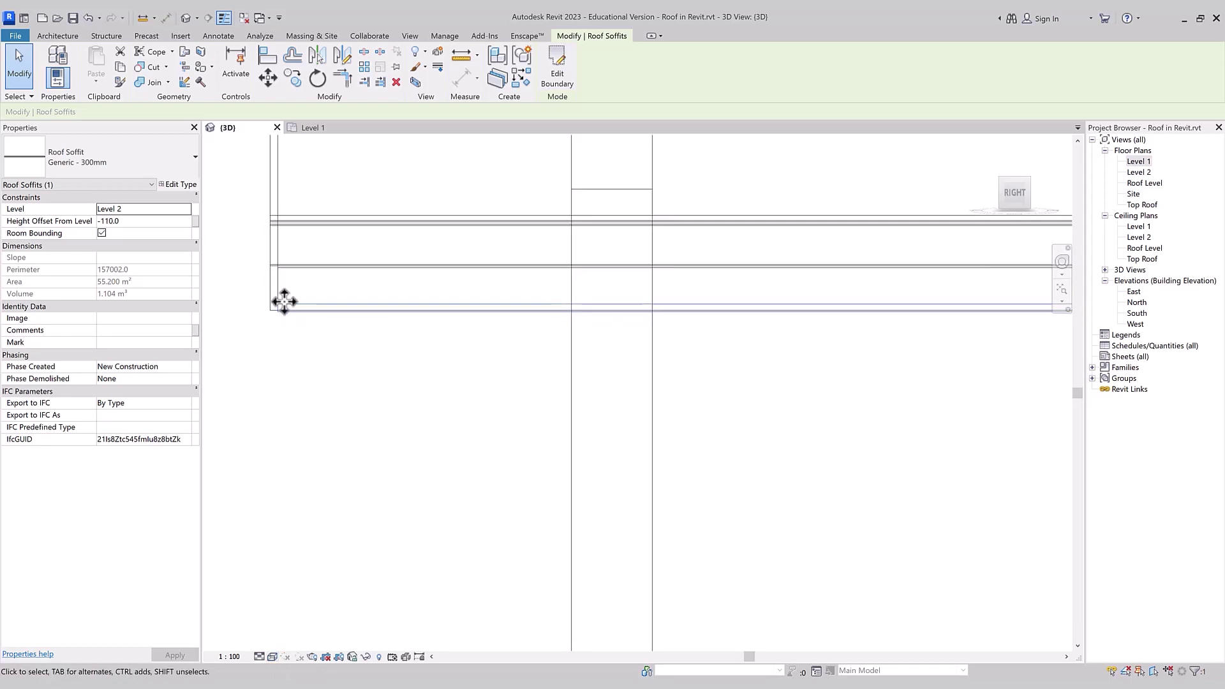
Move the soffit up against the eaves to a -105.6 height offset
scroll(290, 332, "up", 2)
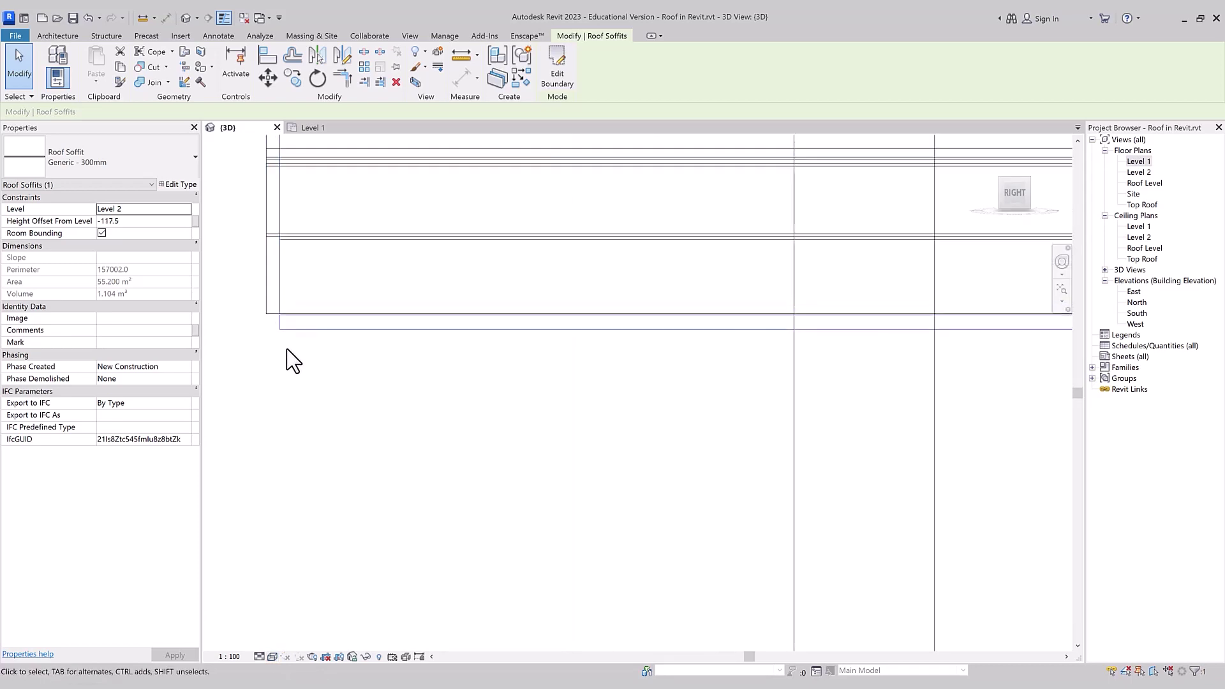
key("Escape")
left_click(290, 330)
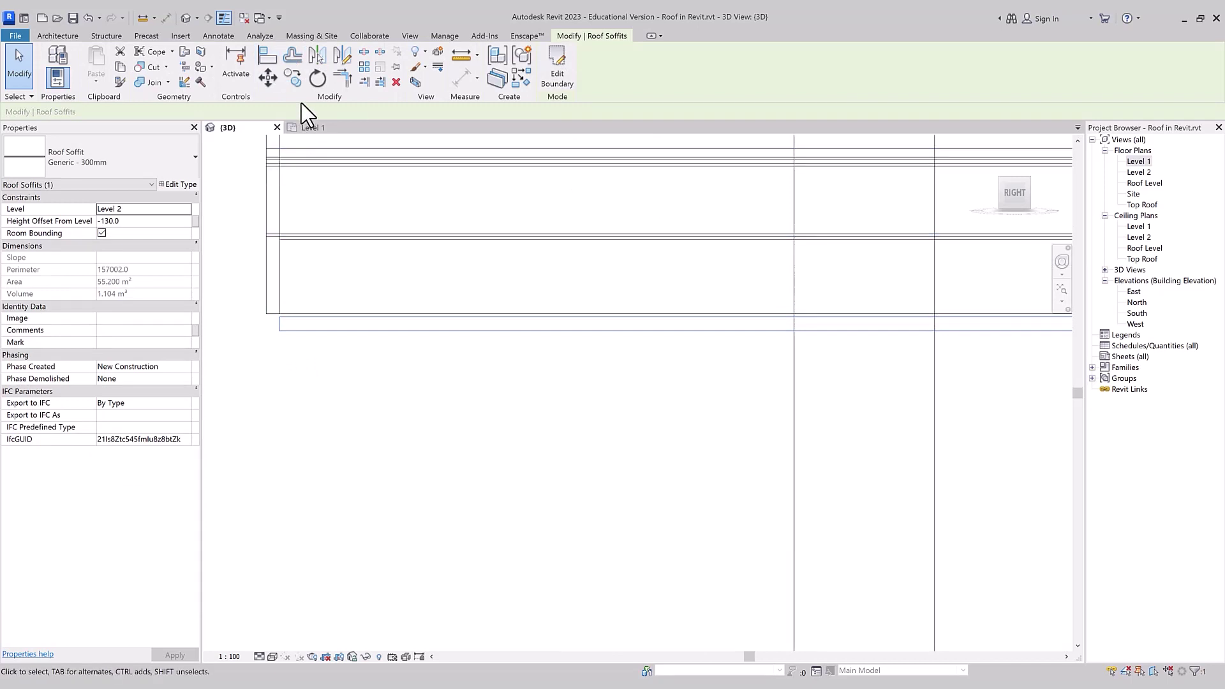
left_click(281, 342)
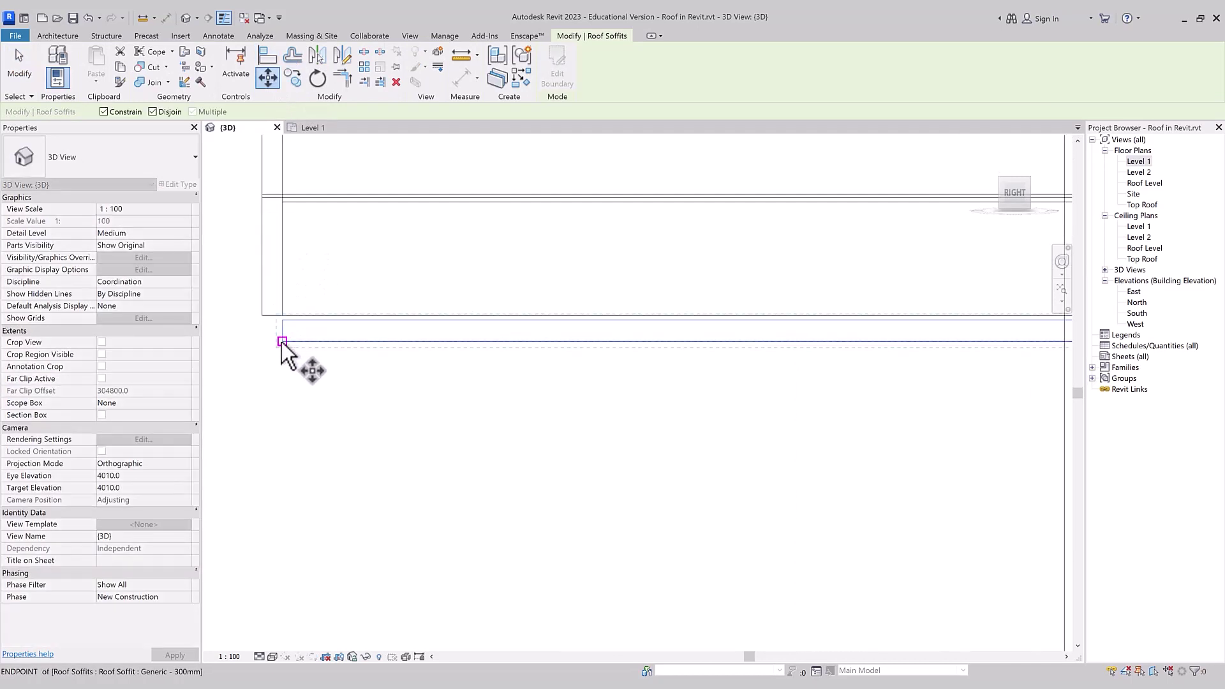
left_click(281, 326)
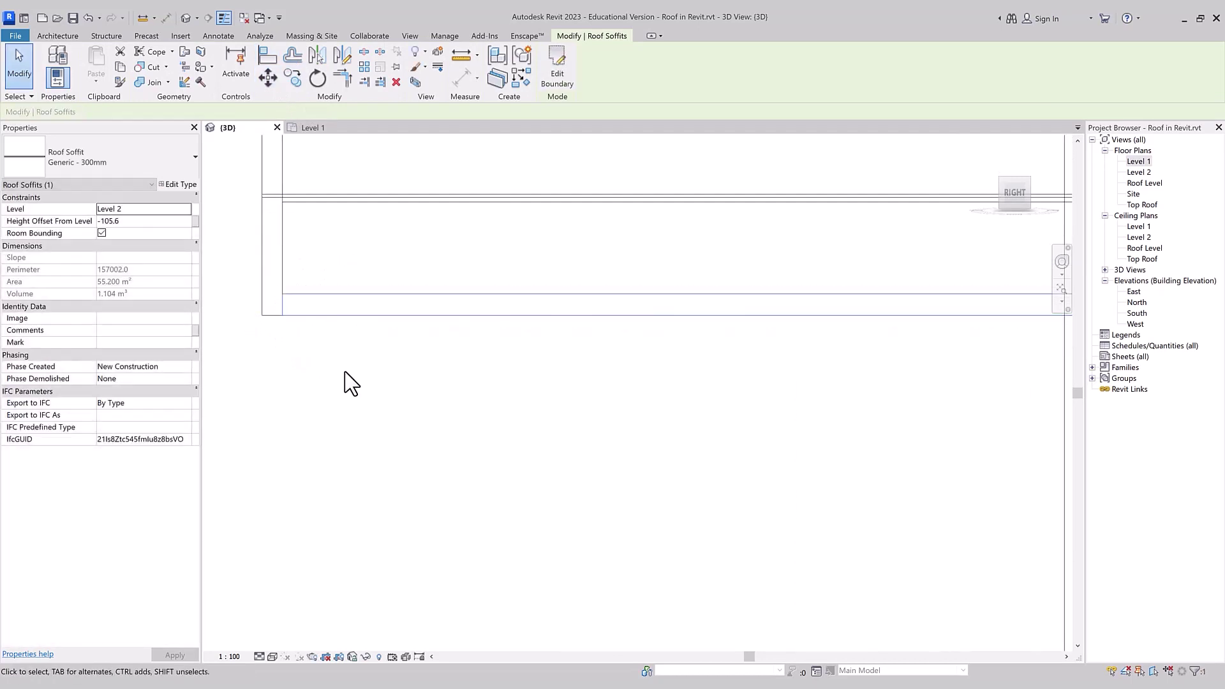
key("Escape")
Return to Shaded style and orbit to a front-right view of the building
middle_click_drag(363, 427, 387, 534, "shift")
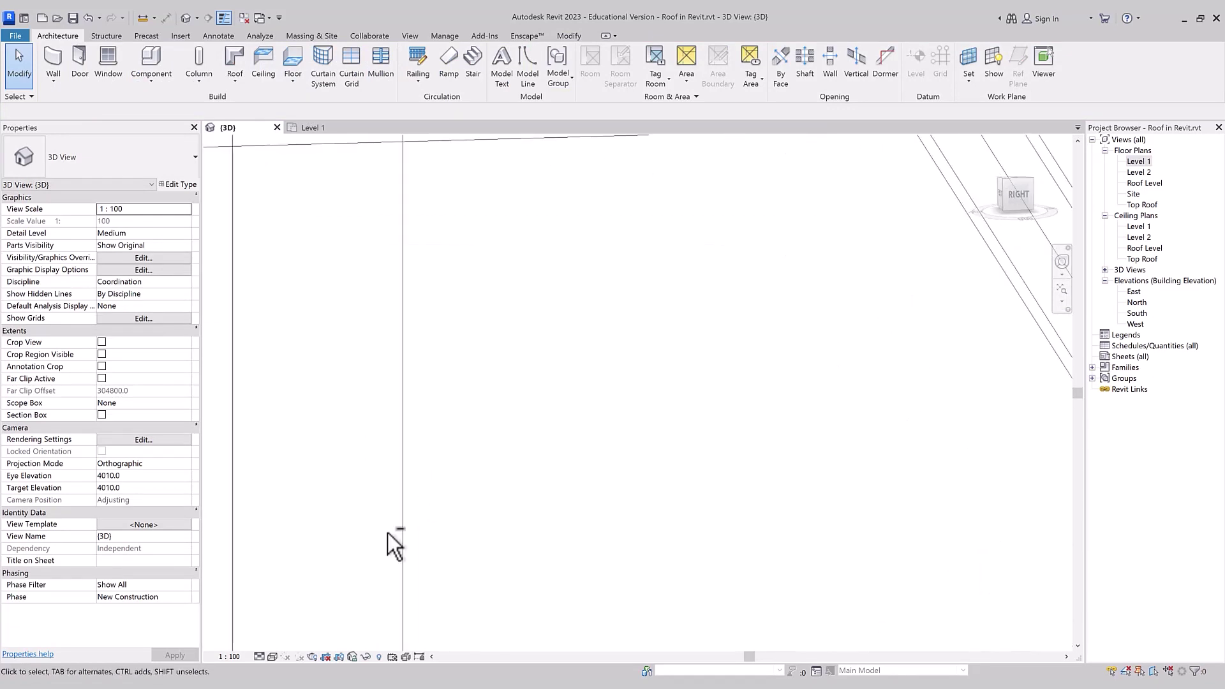
left_click(273, 656)
left_click(287, 631)
mouse_move(481, 537)
middle_mouse_down("shift")
mouse_move(592, 422)
mouse_move(541, 486)
middle_mouse_up("shift")
scroll(470, 350, "down", 5)
scroll(779, 536, "down", 2)
scroll(880, 569, "up", 2)
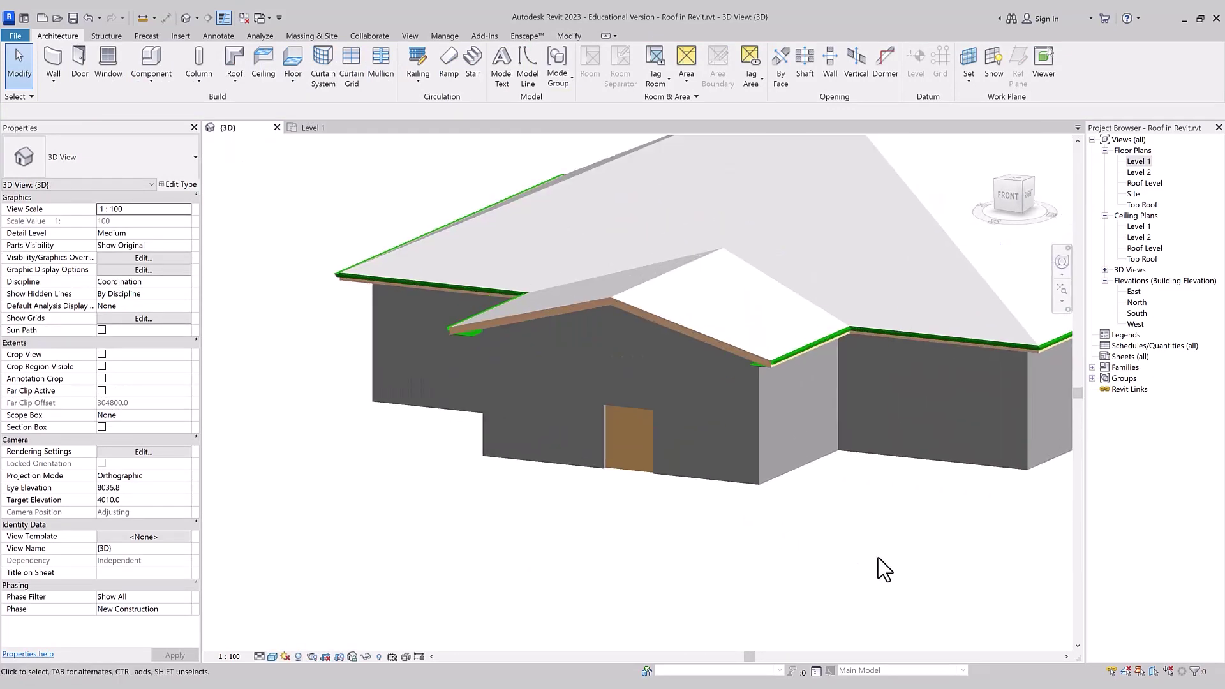
scroll(878, 558, "up", 2)
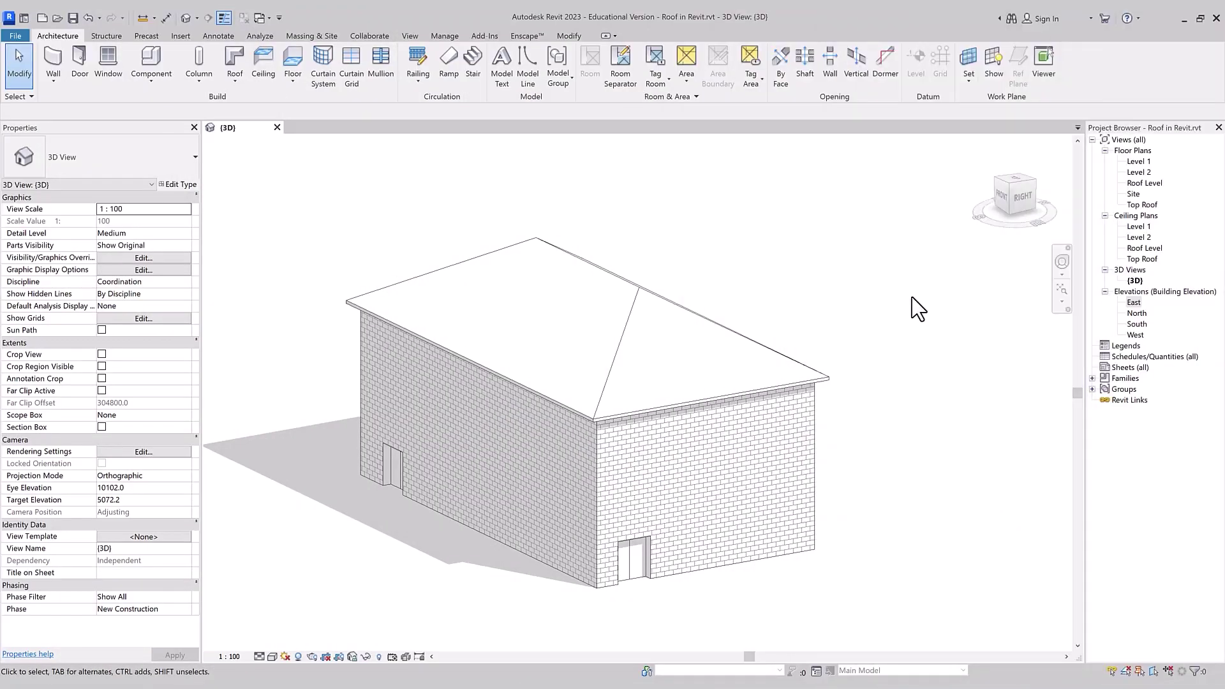
Set the hip roof's Cutoff Level to Top Roof to truncate it flat
left_click(702, 315)
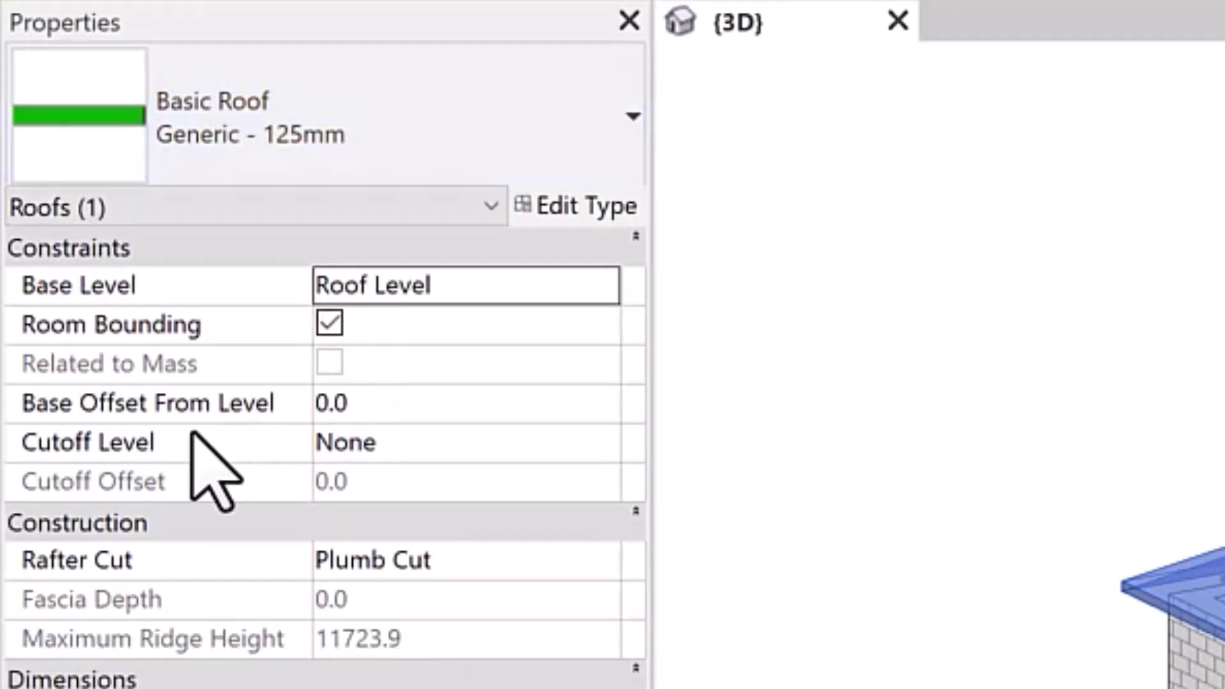
left_click(606, 450)
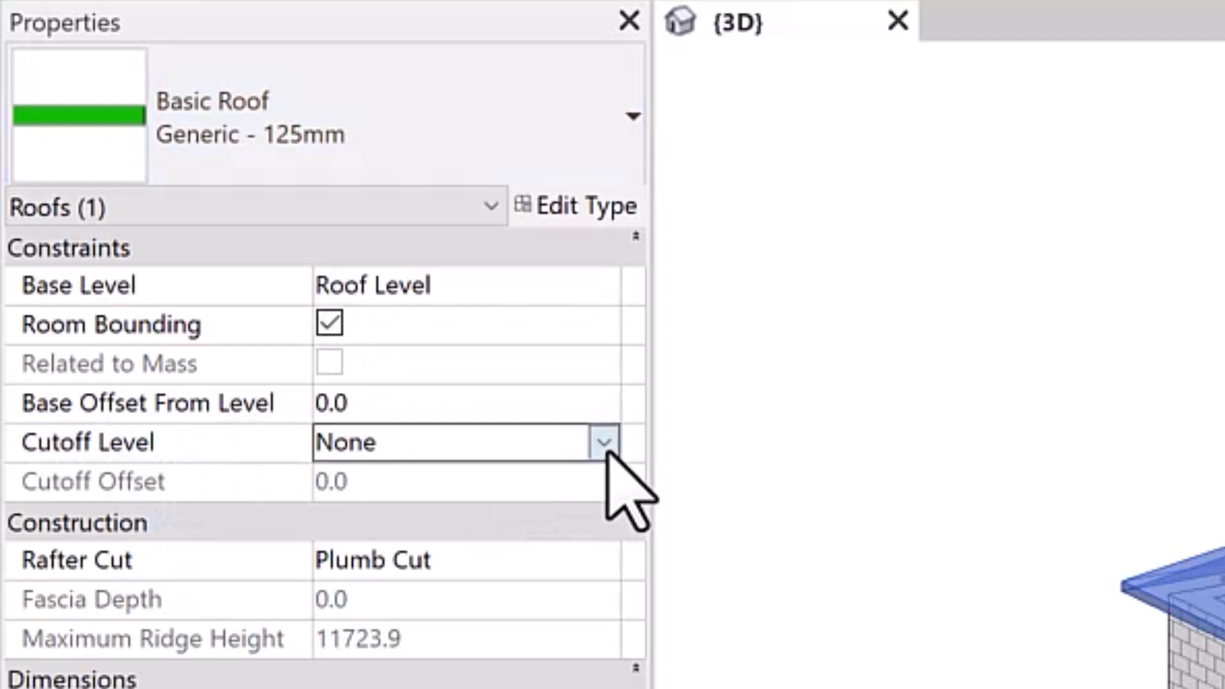
left_click(514, 609)
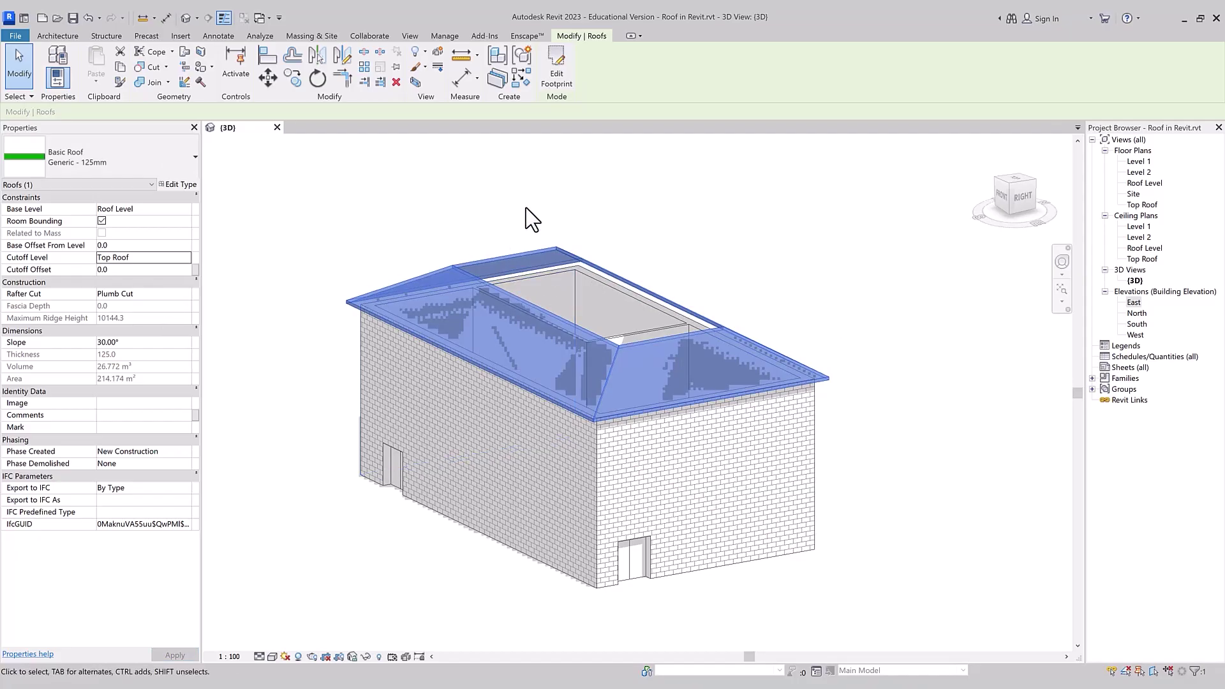
left_click(828, 308)
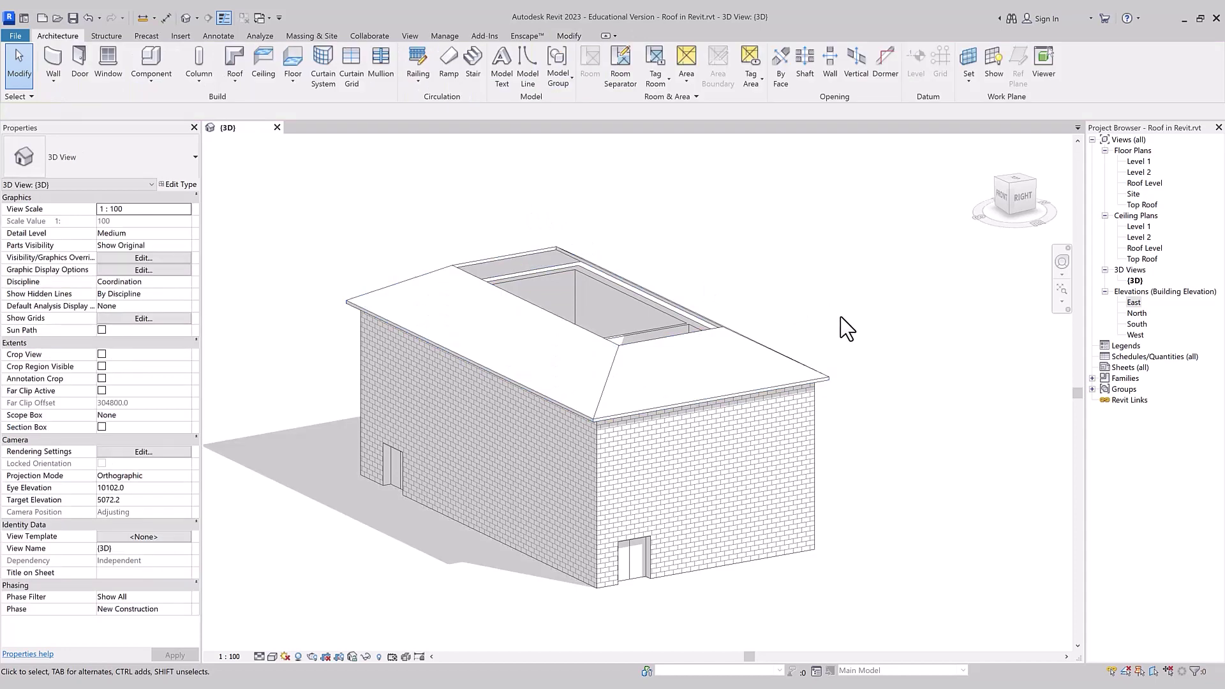
Start a new roof by footprint placed on the Top Roof level
left_click(236, 85)
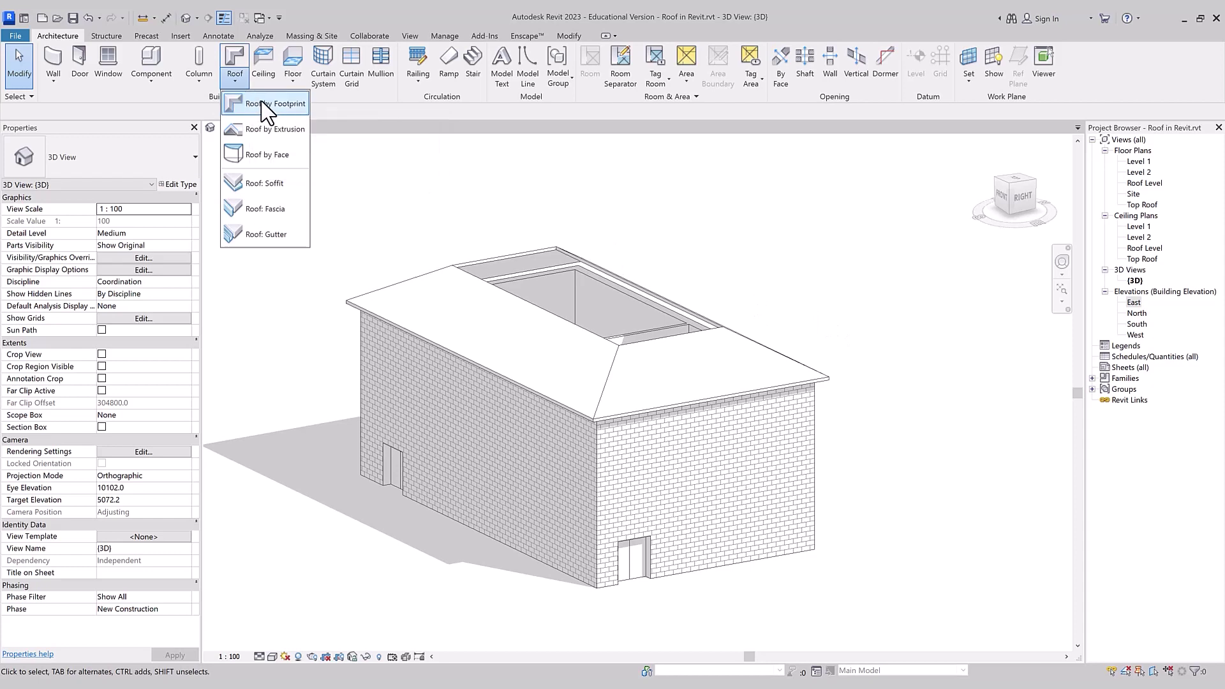
left_click(263, 104)
left_click(587, 357)
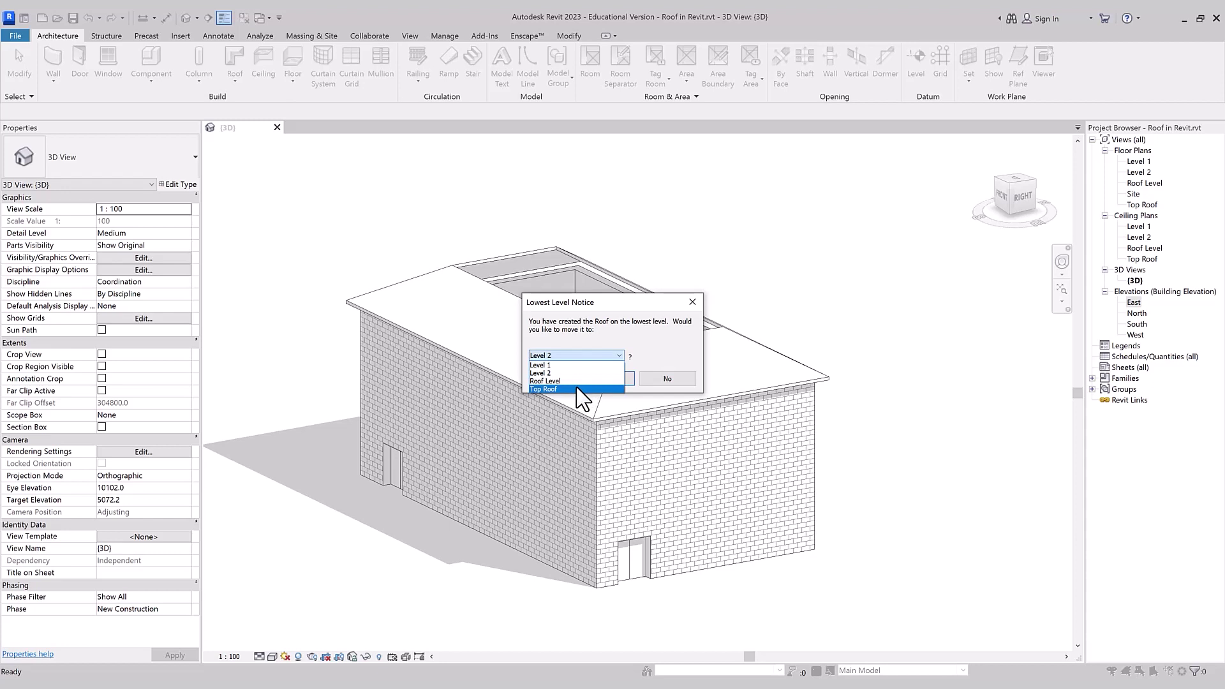
left_click(577, 389)
left_click(606, 380)
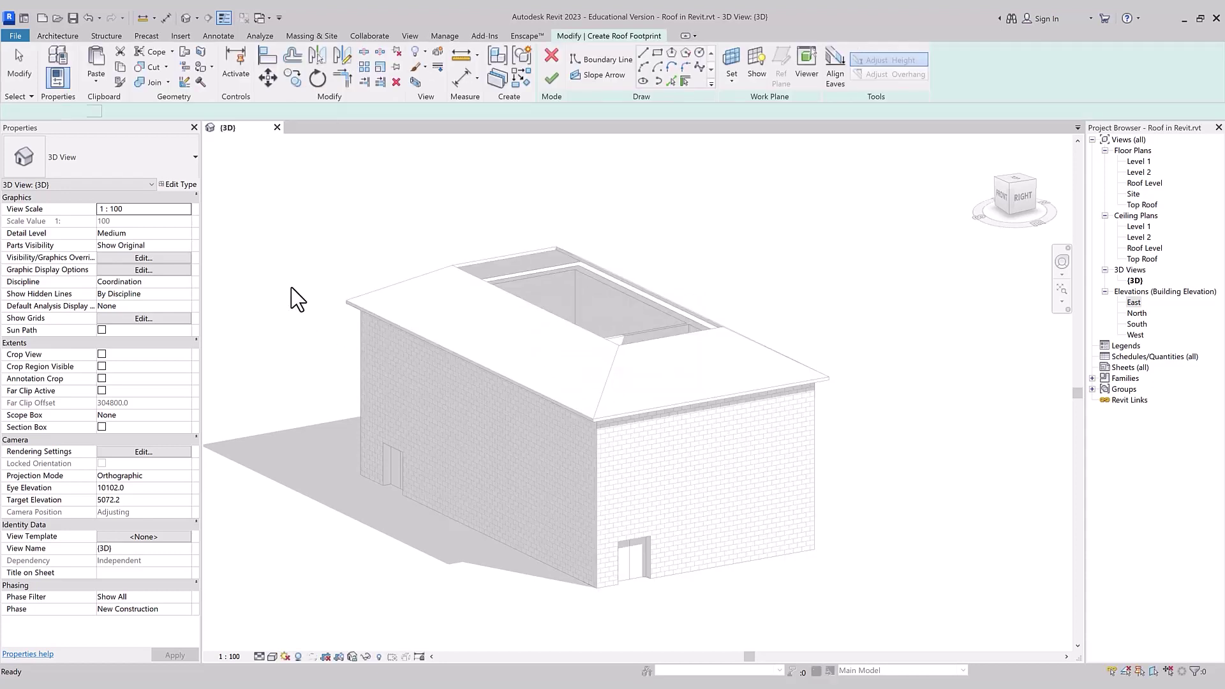
From the Top view, sketch a rectangle over the roof opening and finish the flat roof
left_click(658, 54)
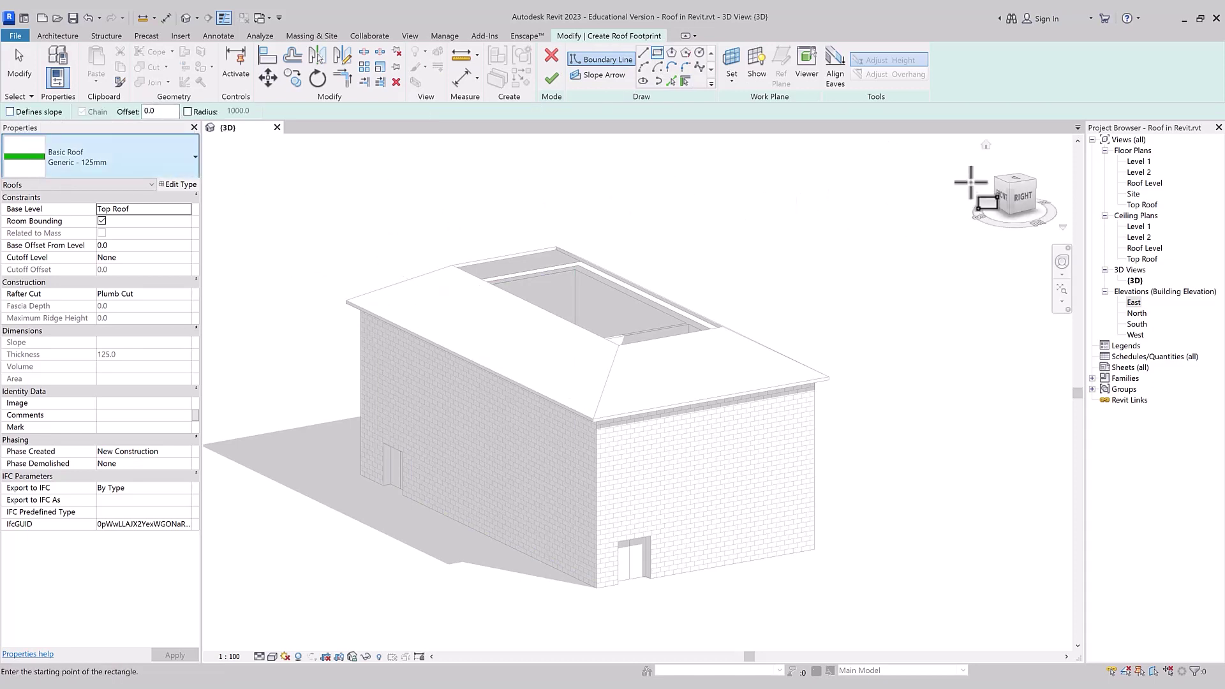
left_click(1020, 181)
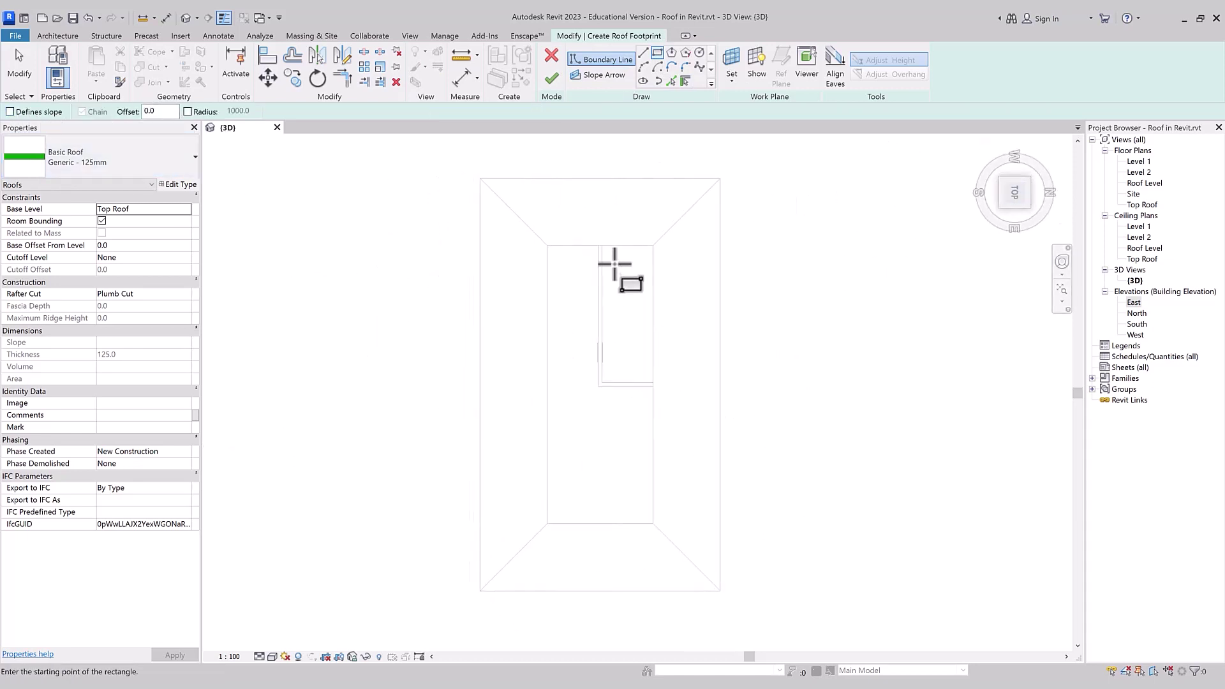
left_click(690, 253)
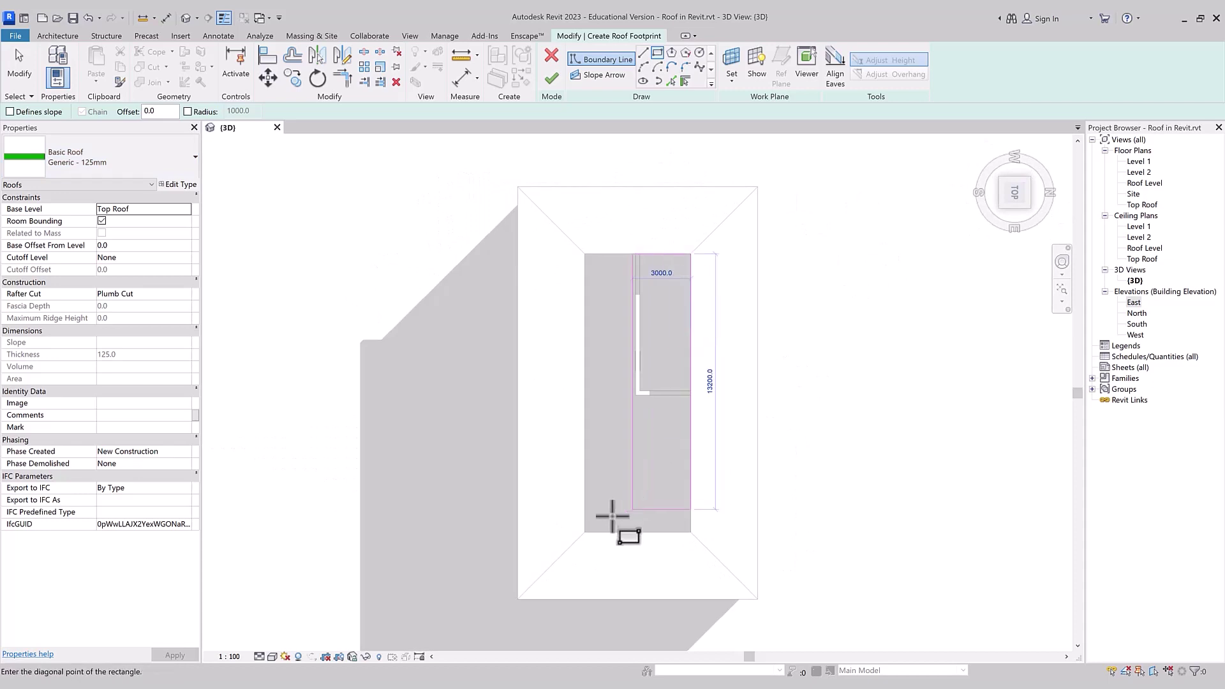
left_click(585, 531)
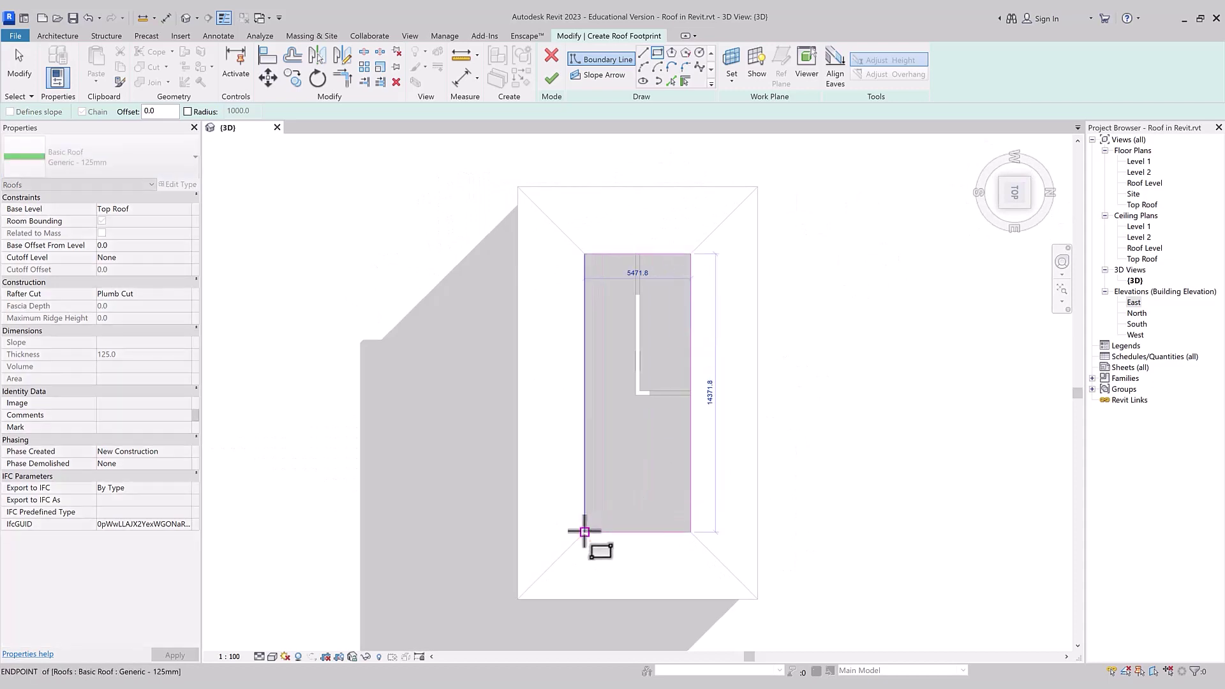
left_click(551, 77)
mouse_move(621, 505)
middle_mouse_down("shift")
mouse_move(724, 322)
mouse_move(700, 246)
middle_mouse_up("shift")
Zoom around the new flat roof and view the building from the Right side
scroll(705, 511, "up", 3)
scroll(631, 468, "up", 1)
scroll(631, 468, "up", 1)
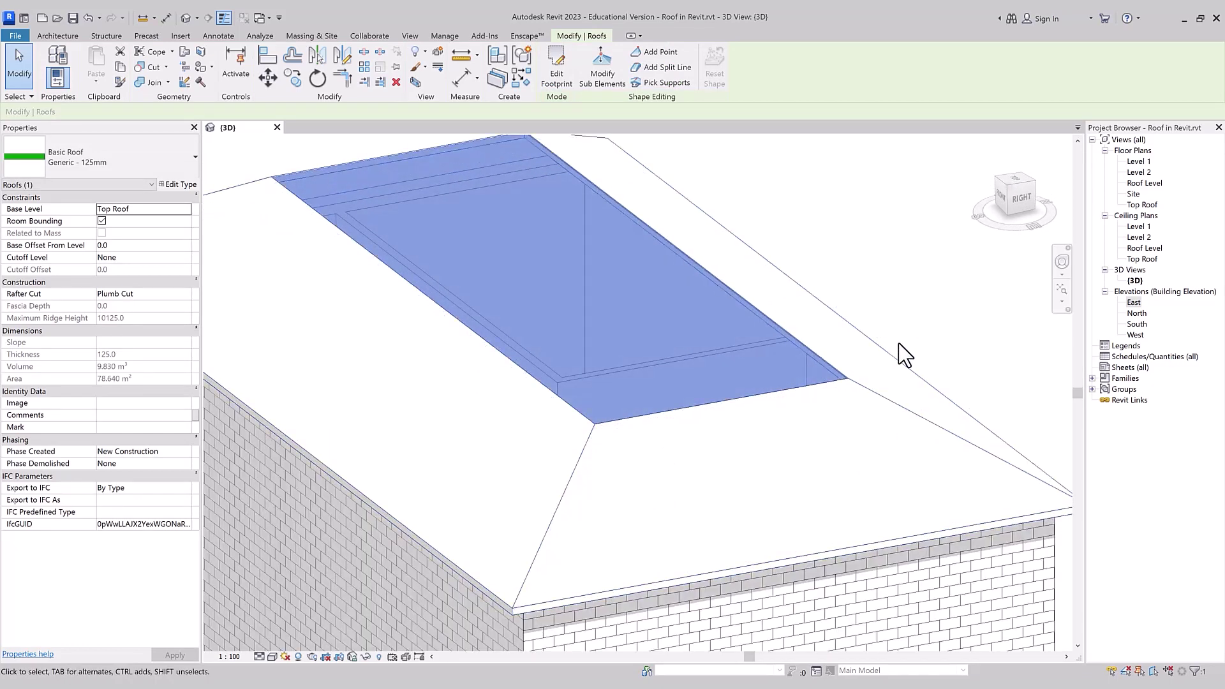
scroll(293, 164, "up", 2)
scroll(247, 178, "up", 2)
scroll(241, 169, "up", 1)
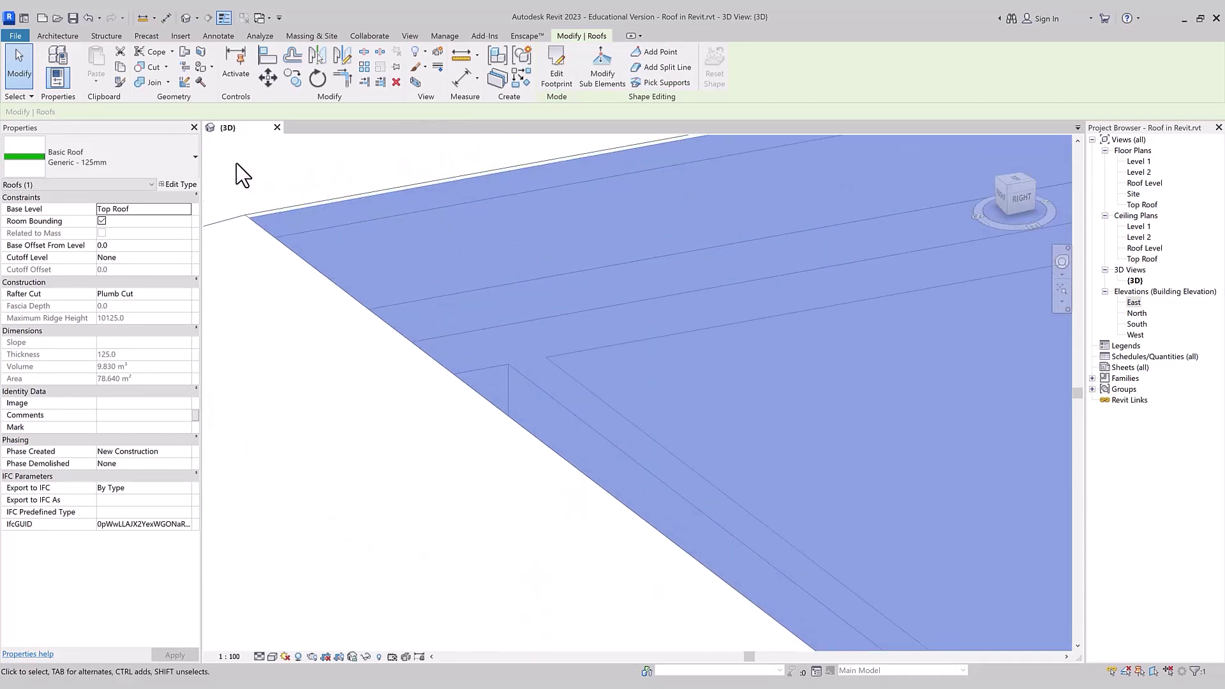
scroll(286, 248, "up", 1)
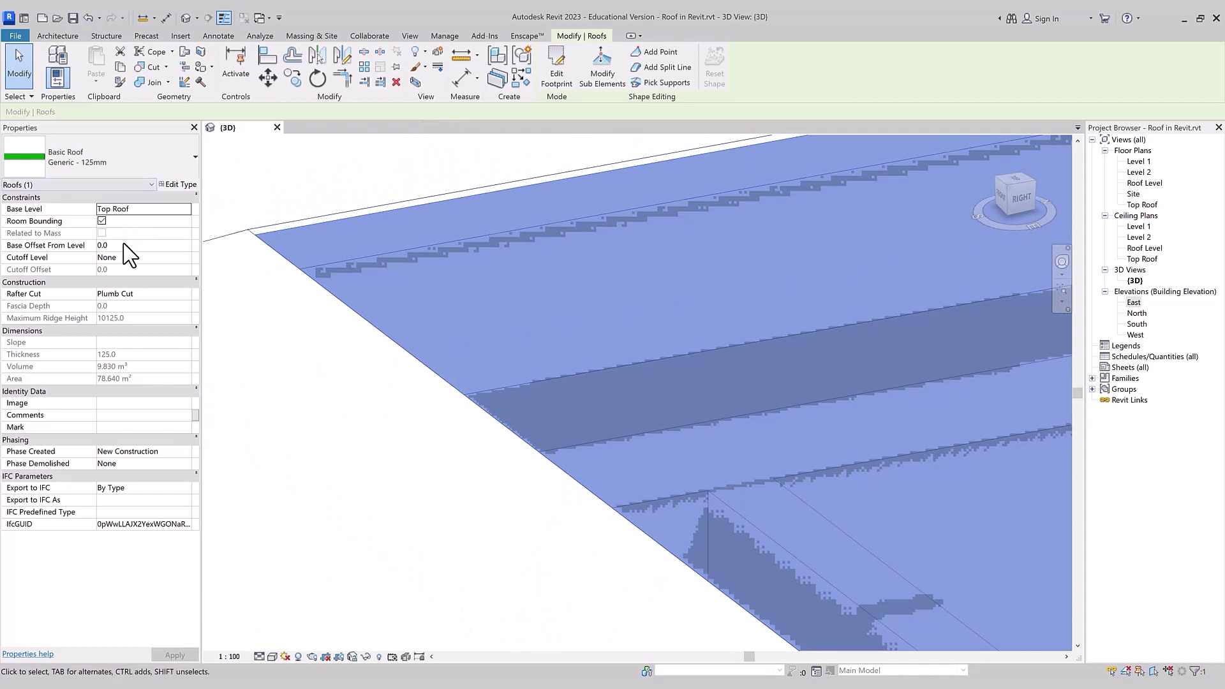
scroll(558, 255, "down", 2)
scroll(602, 391, "down", 2)
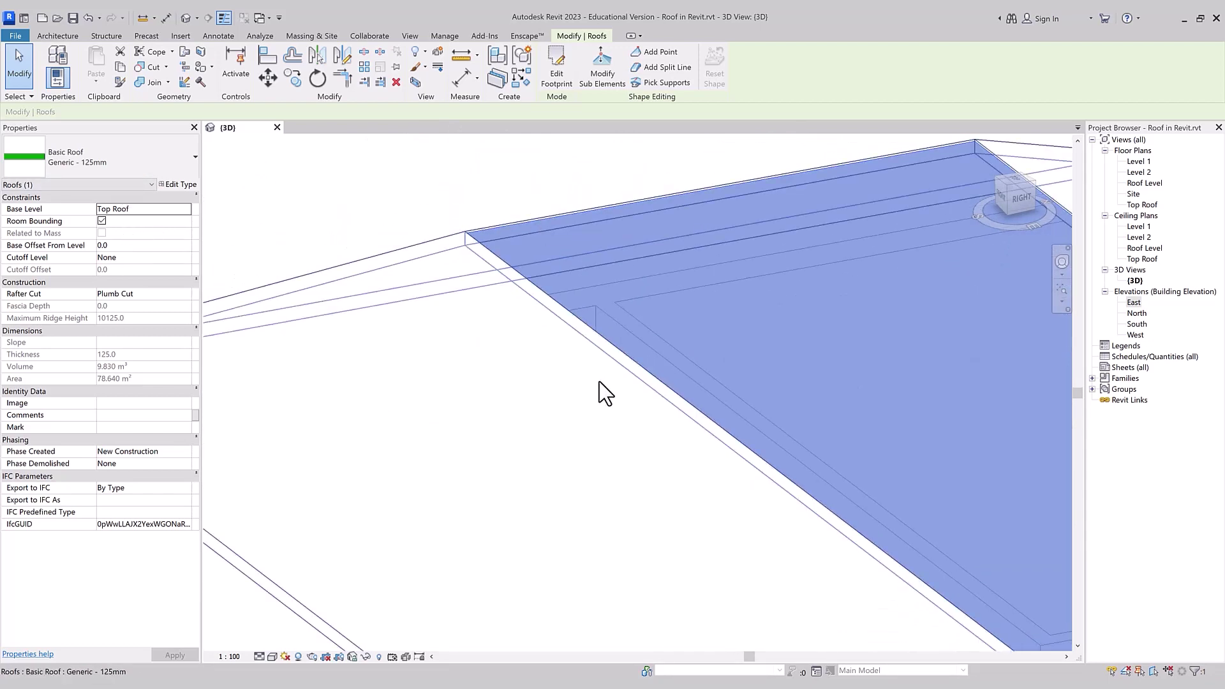
scroll(588, 337, "down", 1)
scroll(589, 336, "down", 3)
left_click(1014, 195)
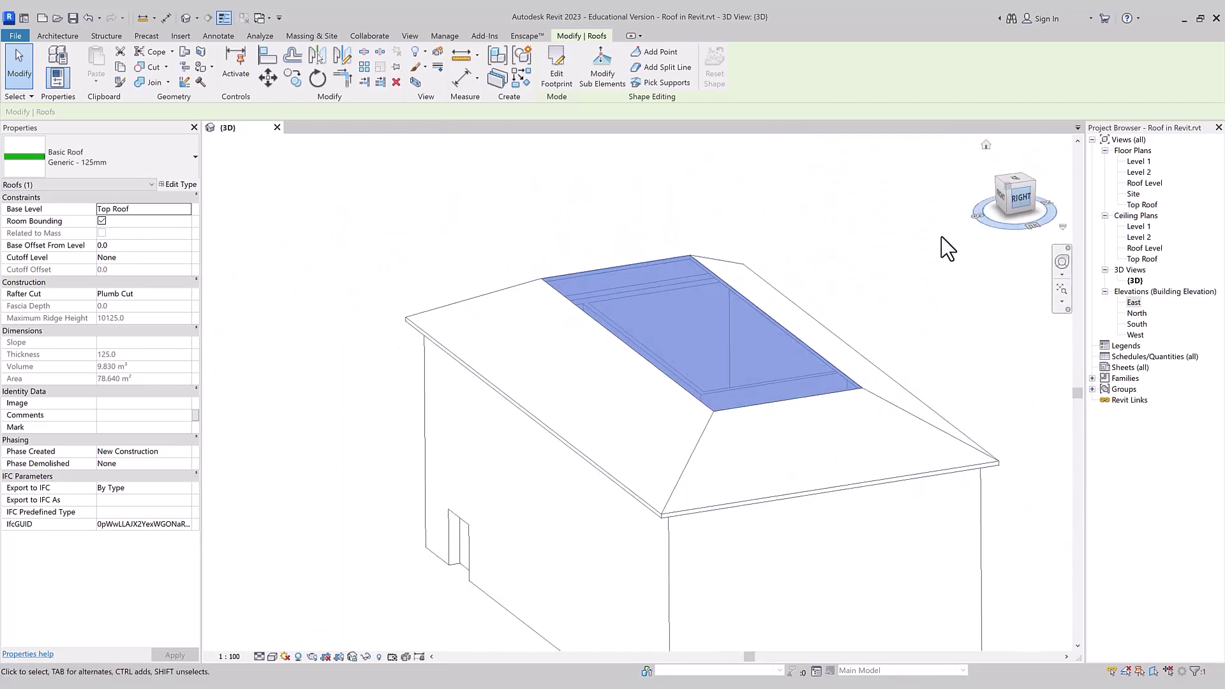
scroll(794, 383, "up", 2)
scroll(803, 395, "up", 2)
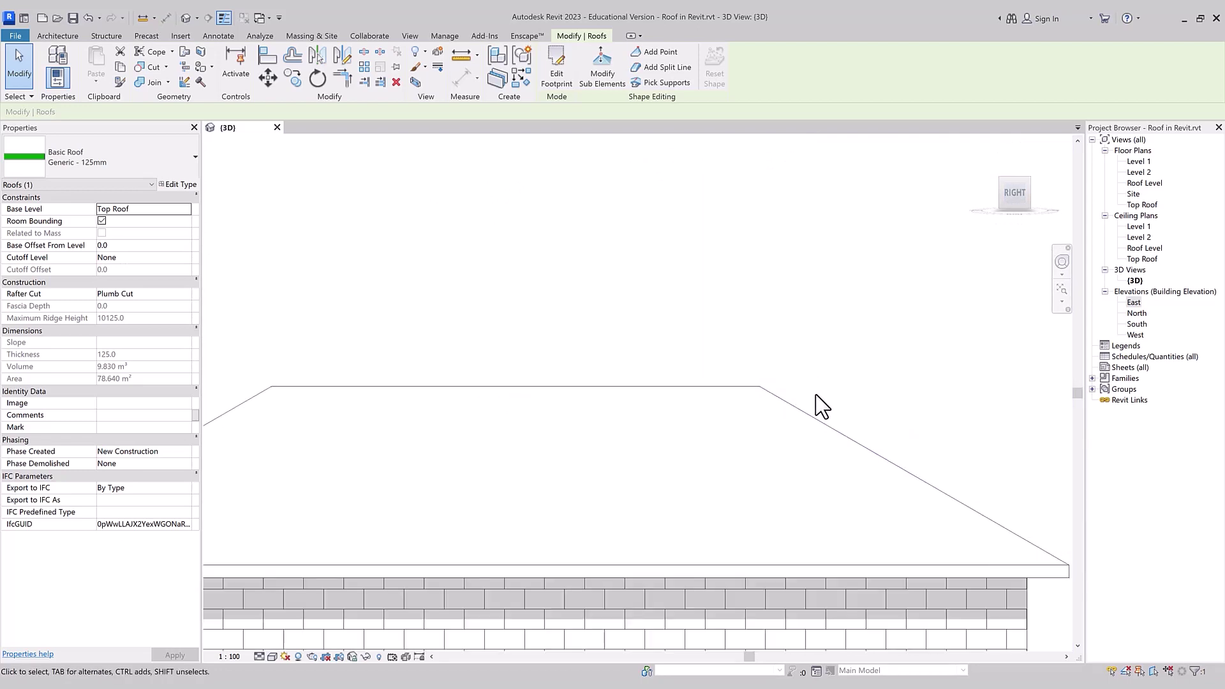
Switch to Wireframe and zoom in on the flat roof's edge corner
left_click(272, 656)
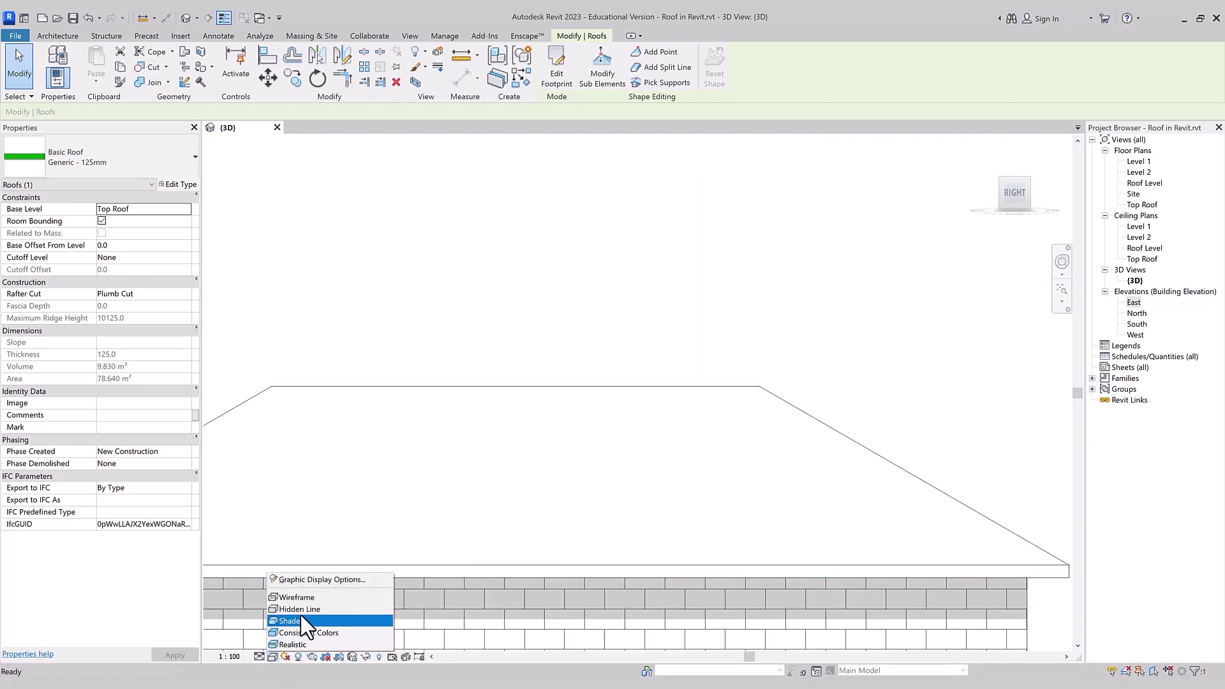
left_click(310, 598)
scroll(740, 376, "up", 2)
scroll(778, 383, "up", 1)
middle_click_drag(765, 383, 752, 358)
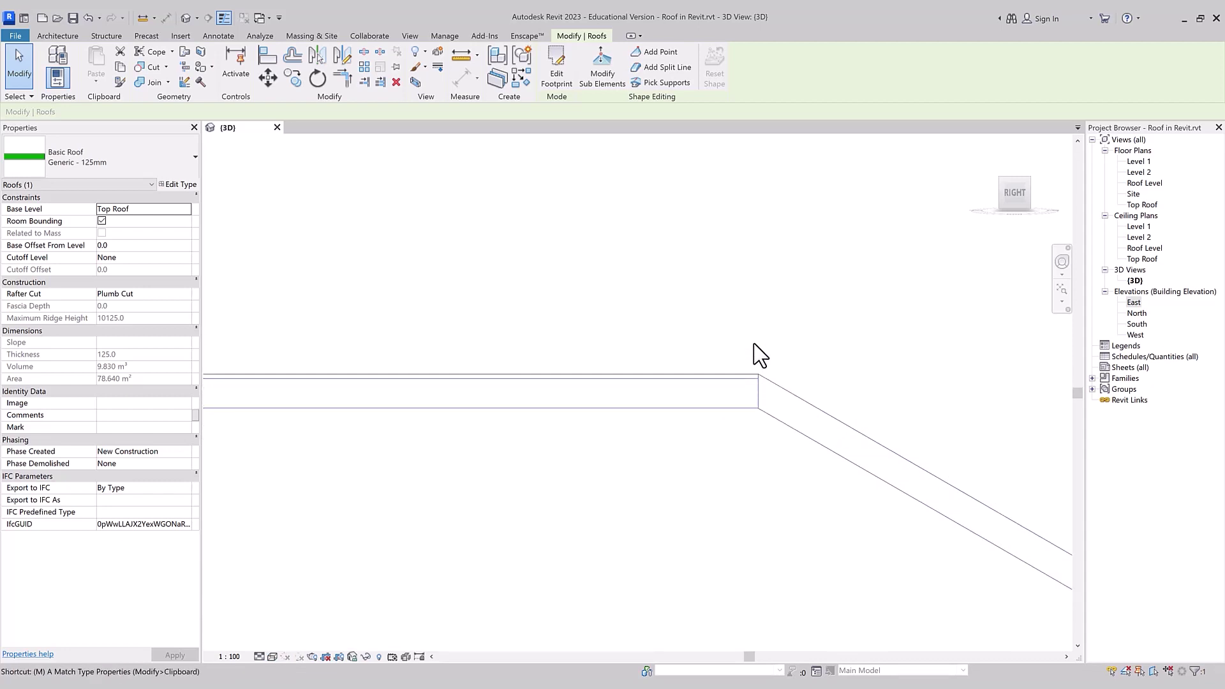
key("m")
key("v")
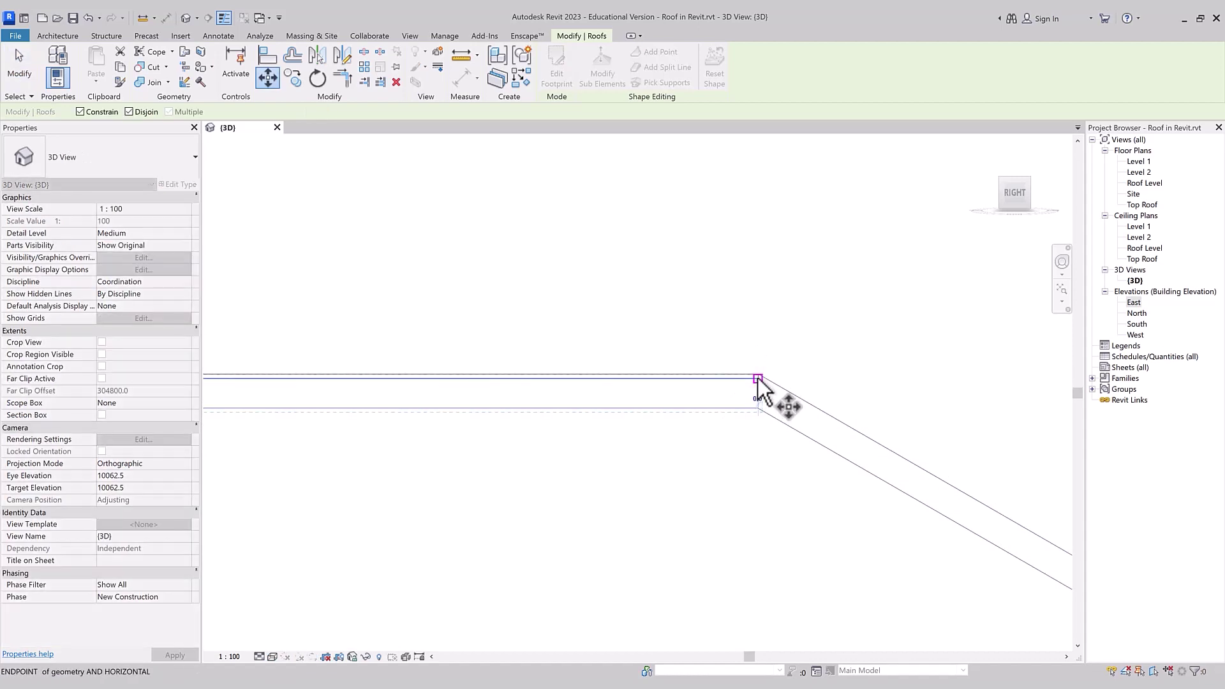
Move the flat roof up so its edge meets the hip roof's top
left_click(756, 378)
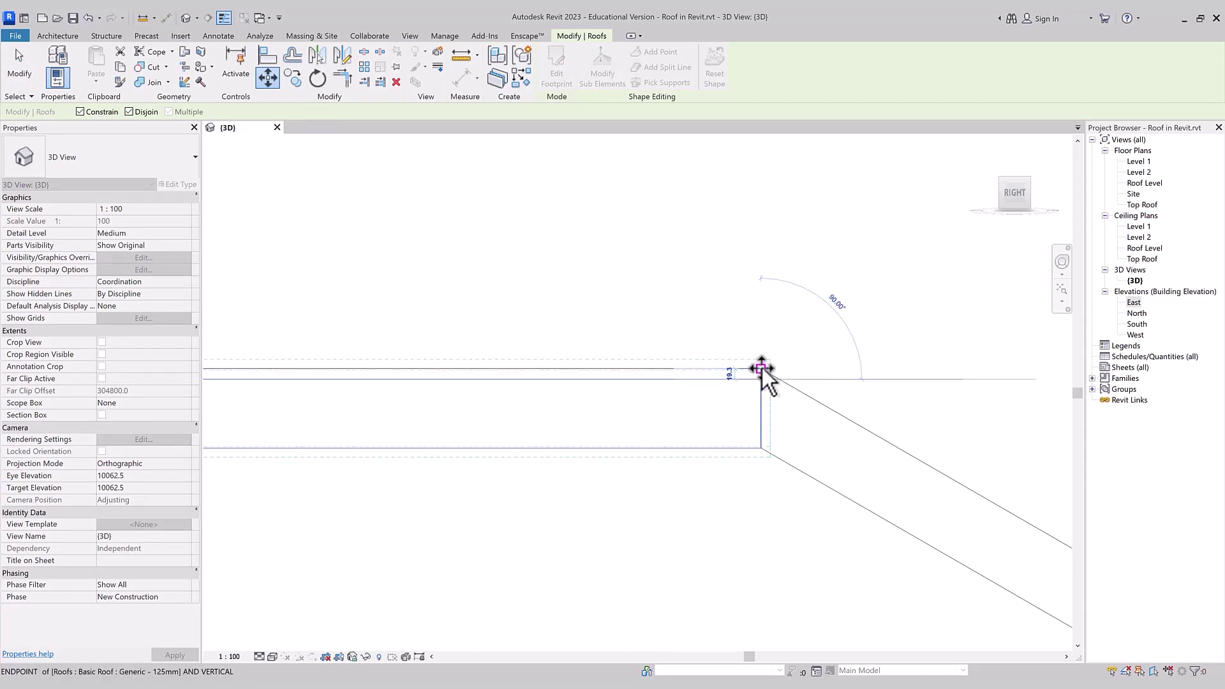
left_click(763, 370)
key("Escape")
scroll(772, 306, "down", 2)
scroll(734, 308, "down", 2)
mouse_move(692, 309)
middle_mouse_down("shift")
mouse_move(631, 313)
mouse_move(676, 357)
middle_mouse_up("shift")
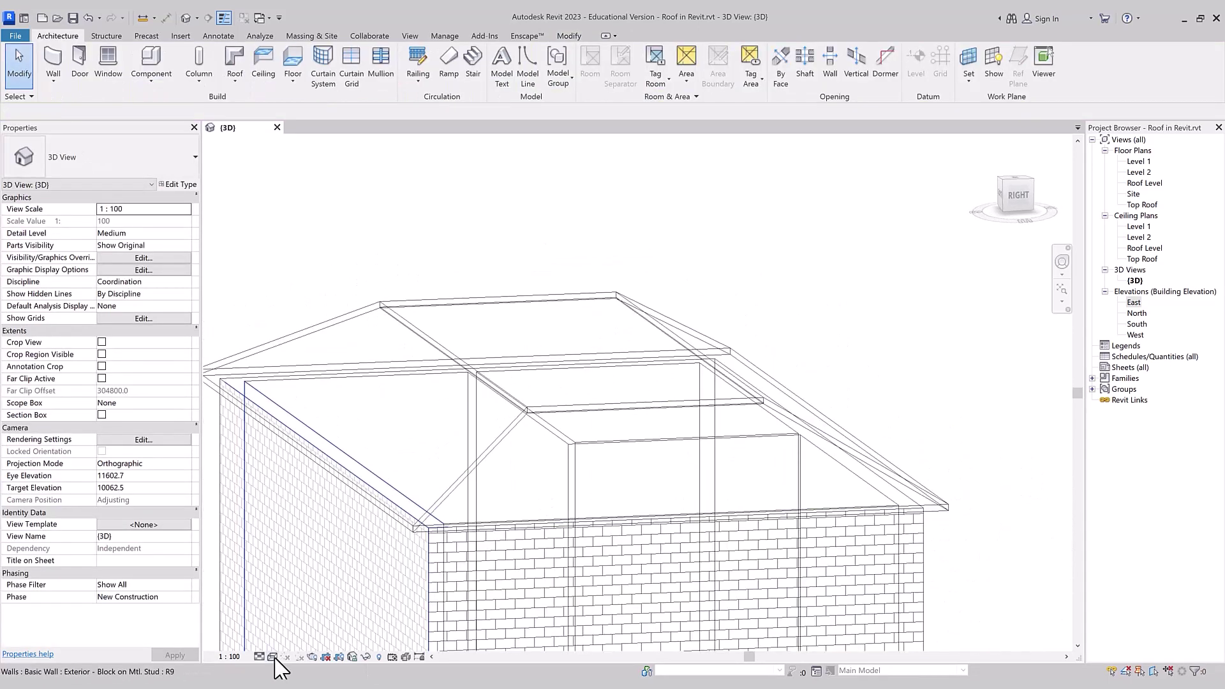
Check the roofs in Shaded, then switch to Hidden Line and orbit to the front-right
left_click(273, 657)
left_click(292, 622)
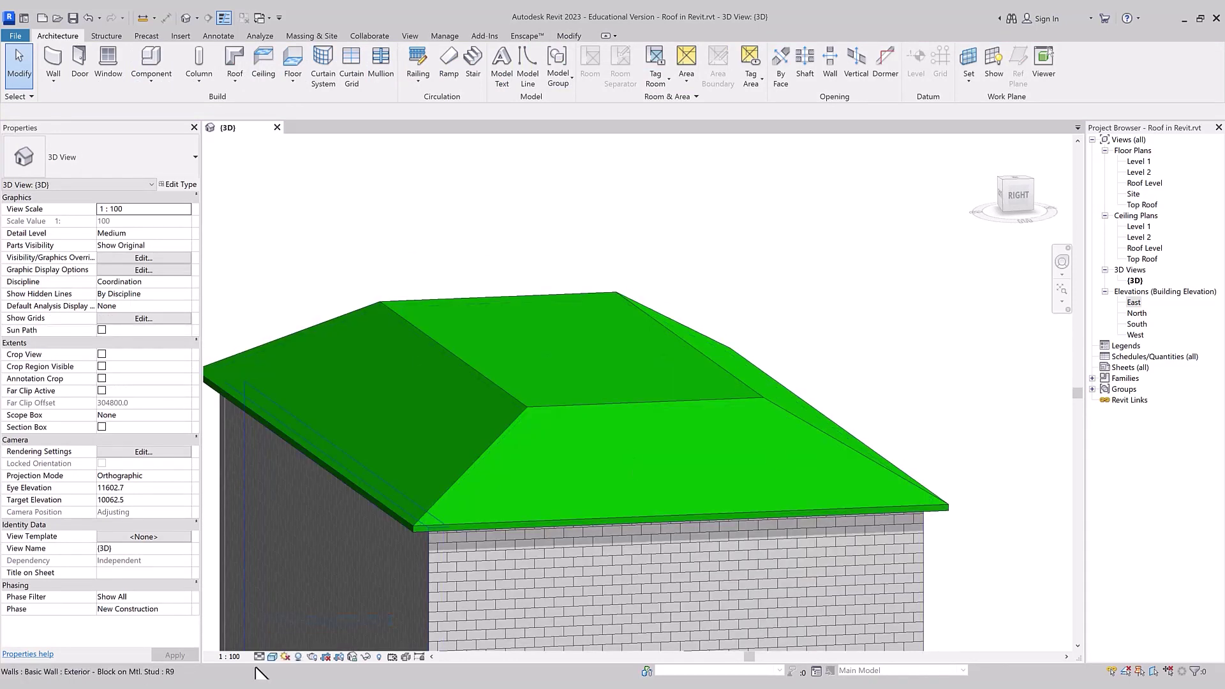
left_click(272, 658)
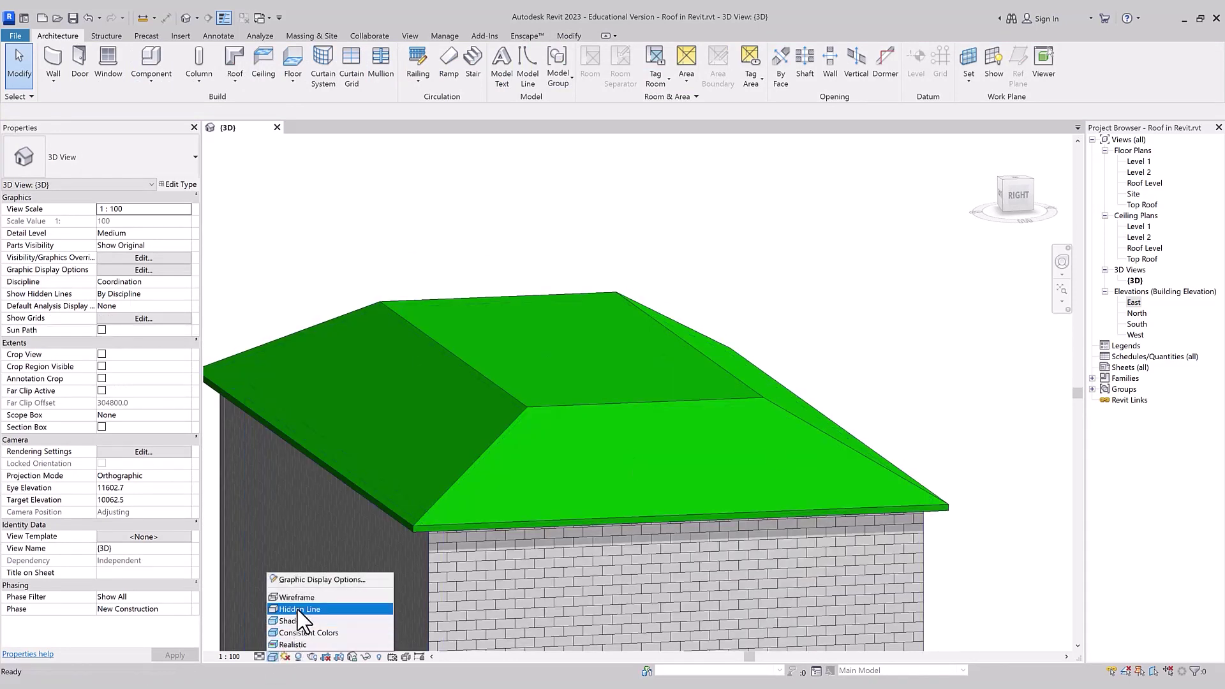
left_click(297, 611)
scroll(881, 348, "down", 3)
scroll(903, 525, "down", 2)
middle_click_drag(955, 572, 990, 594, "shift")
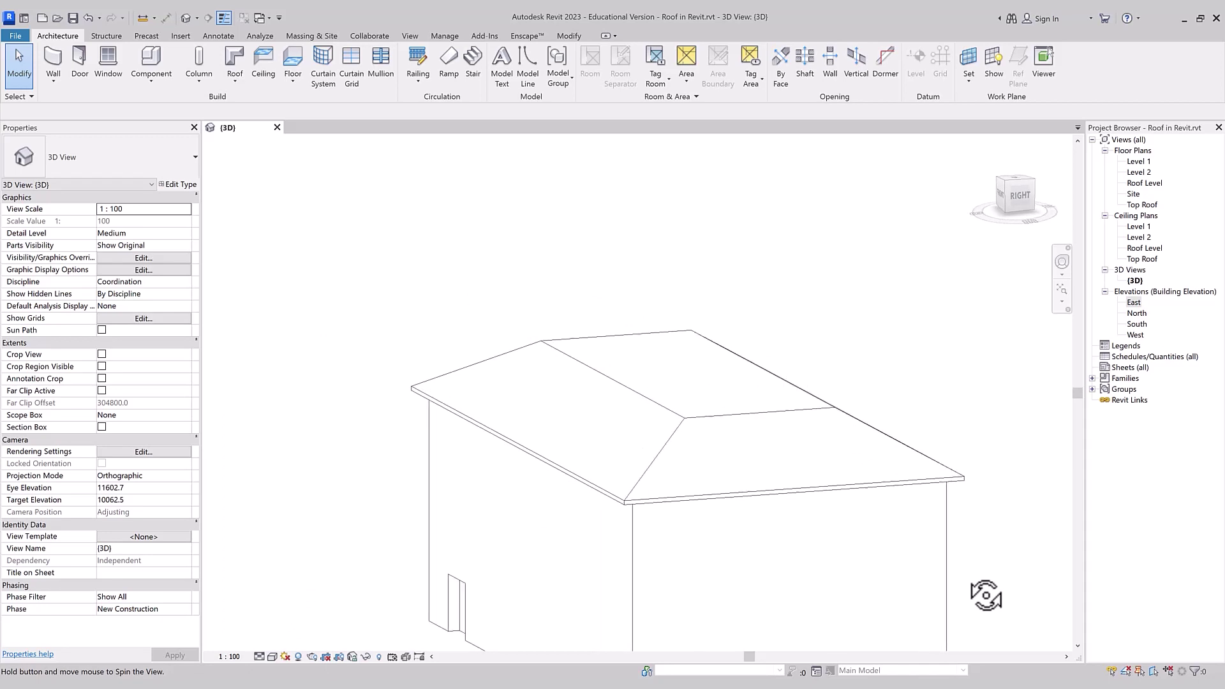
scroll(661, 565, "down", 3)
scroll(797, 504, "down", 1)
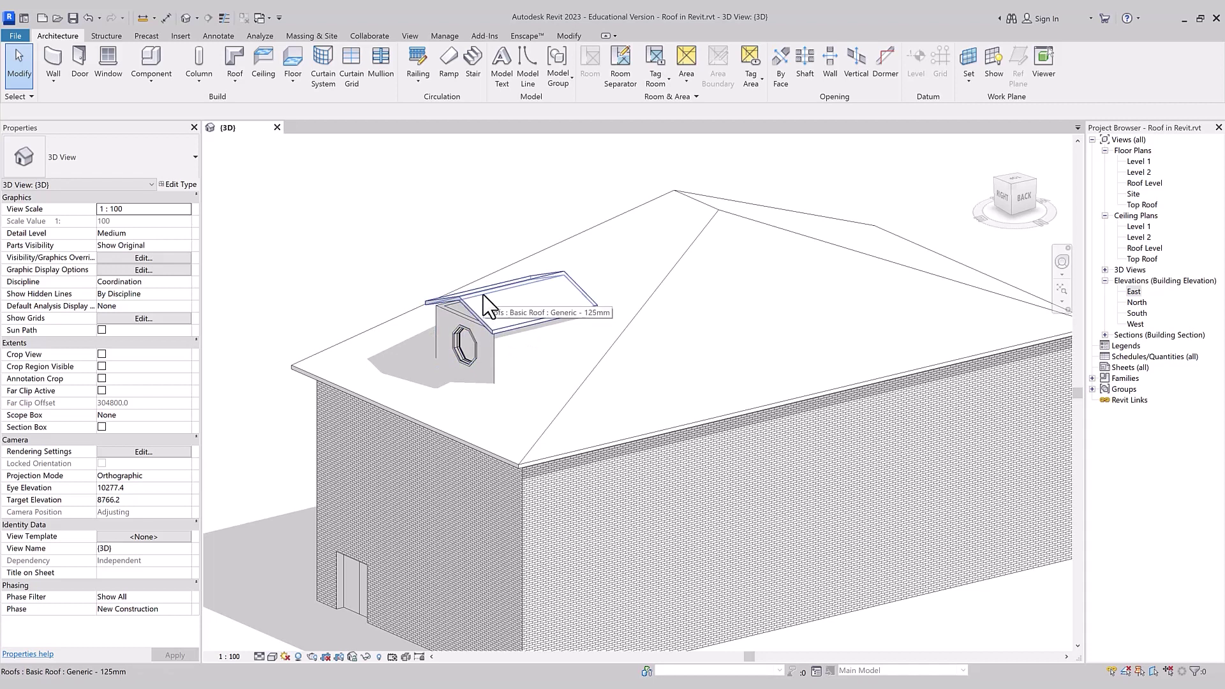
Attach the tops of the side wall, then all three dormer walls, to the dormer roof
left_click(501, 380)
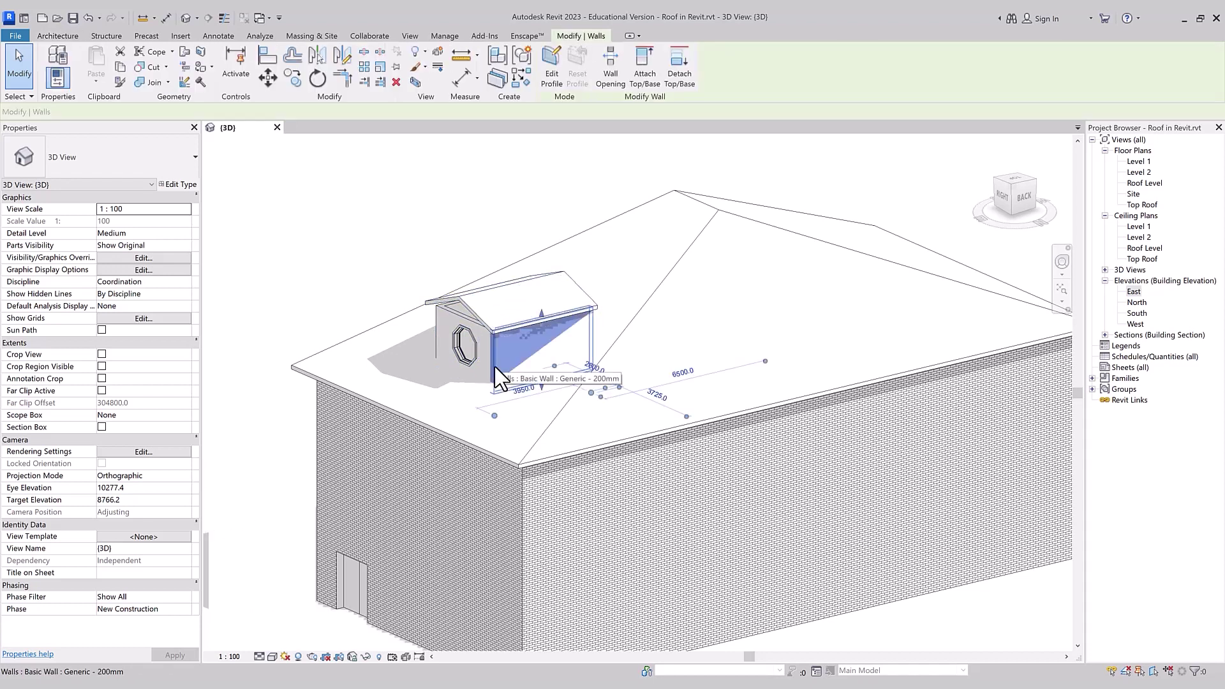
left_click(637, 77)
left_click(441, 268)
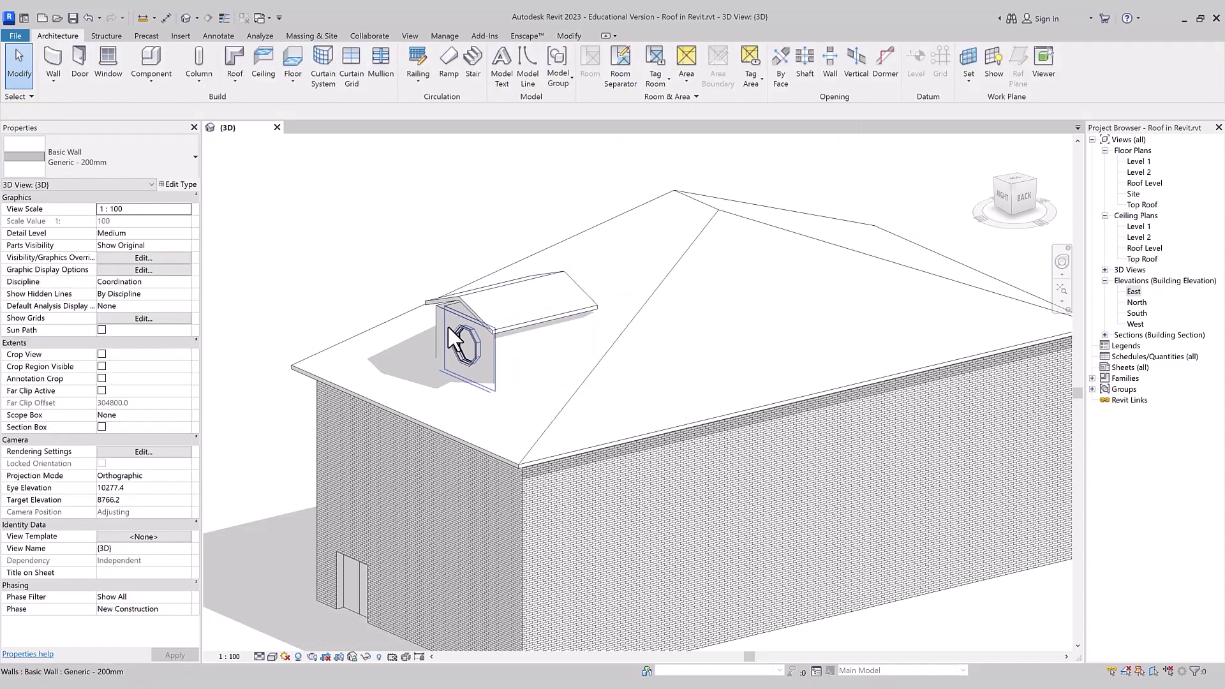
key("Tab")
left_click(511, 366)
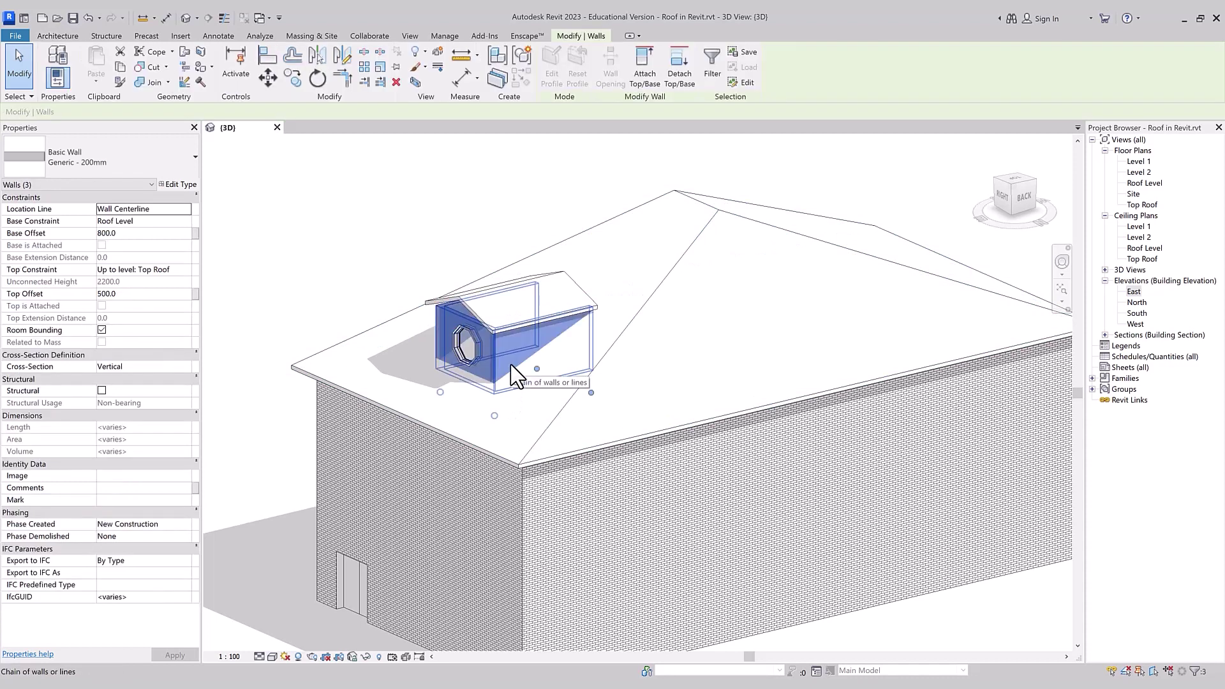
left_click(645, 66)
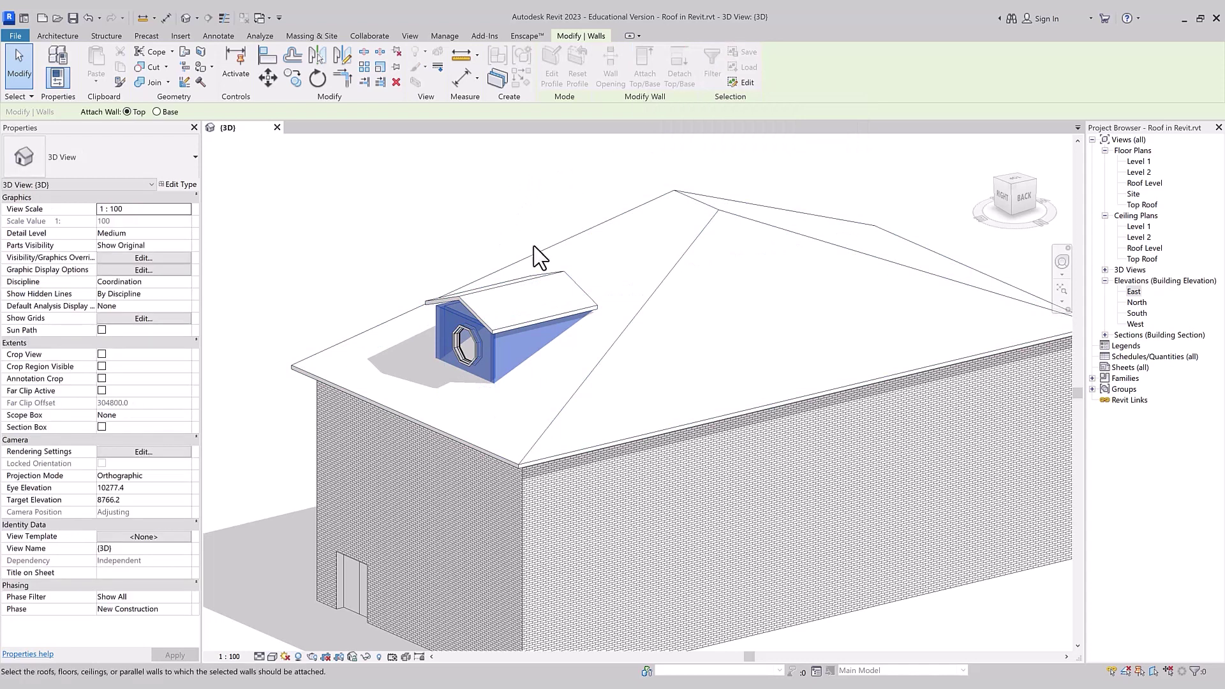
left_click(516, 309)
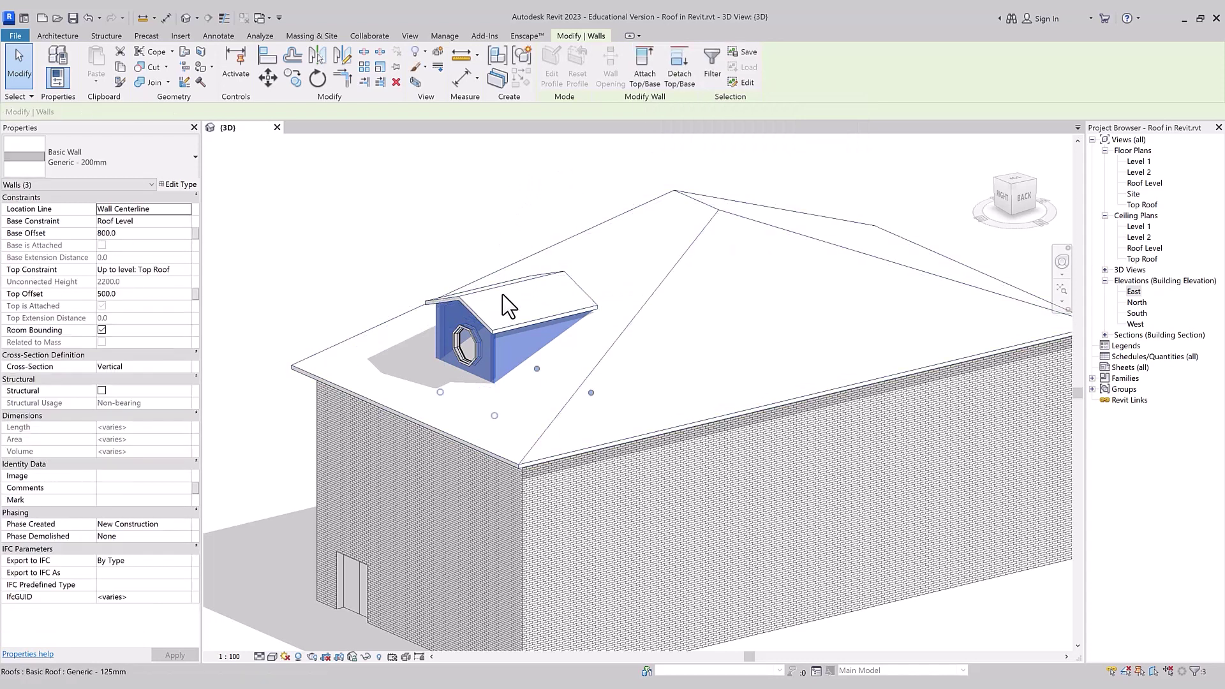
left_click(452, 222)
left_click(578, 37)
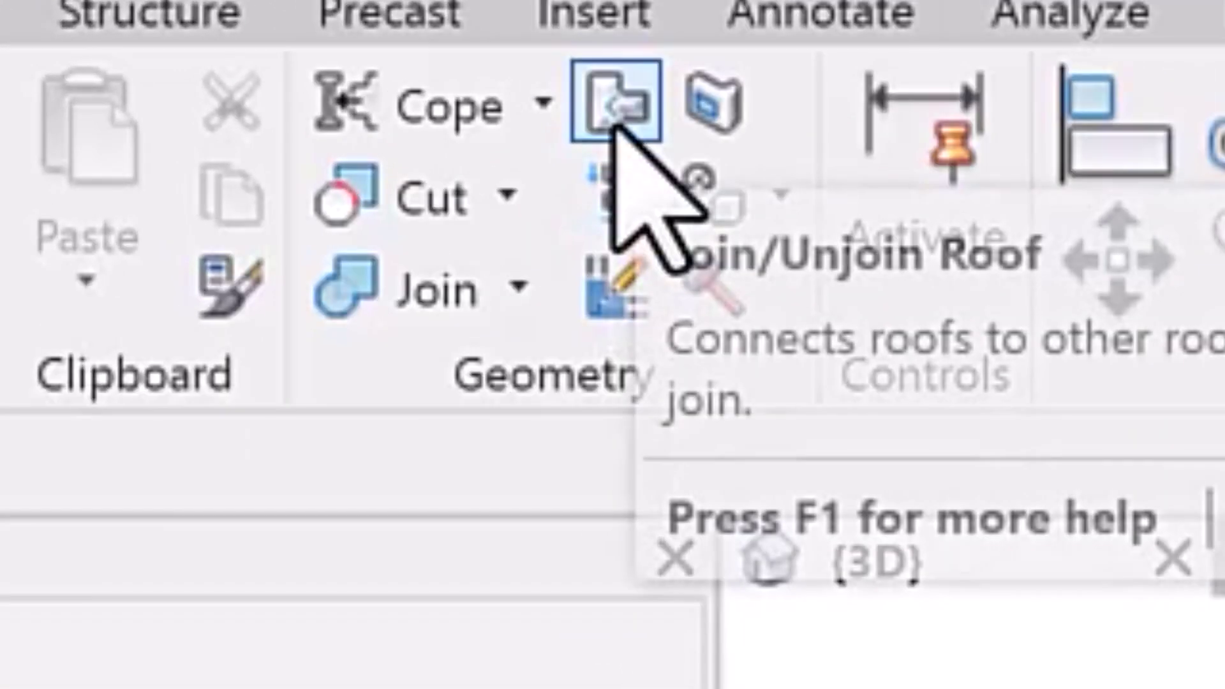
Join the dormer roof to the hip roof by extending its back edge into the slope
left_click(613, 124)
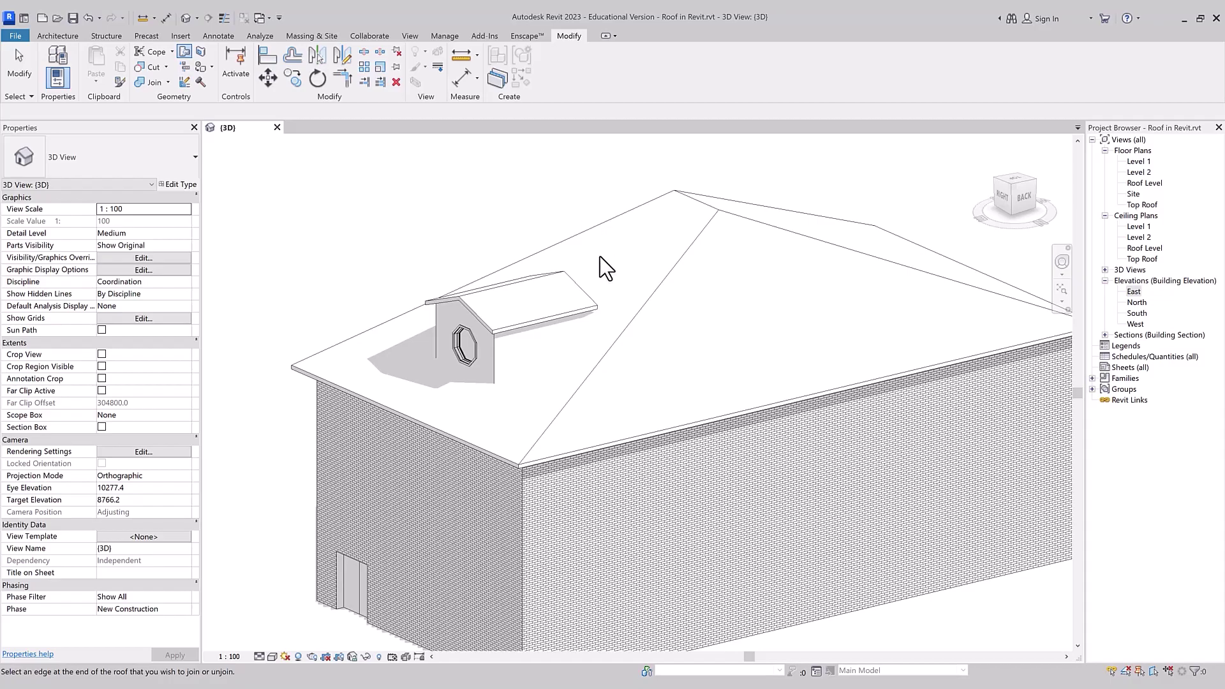
scroll(597, 268, "up", 3)
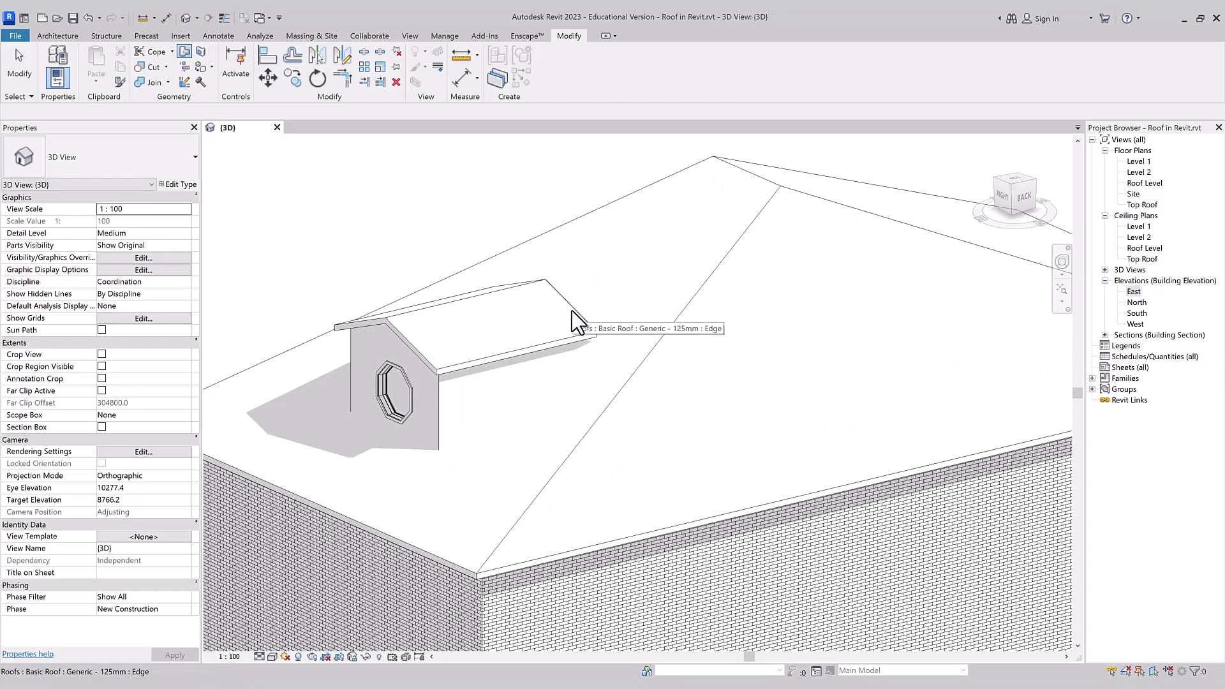
left_click(571, 312)
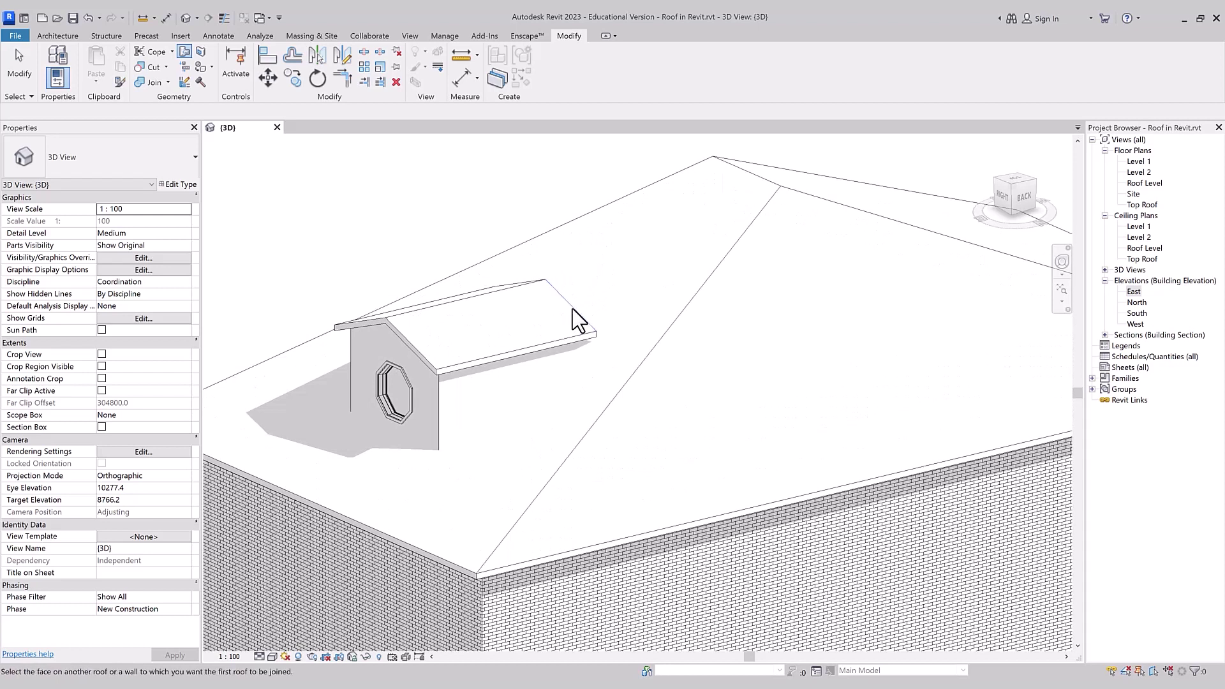
left_click(618, 288)
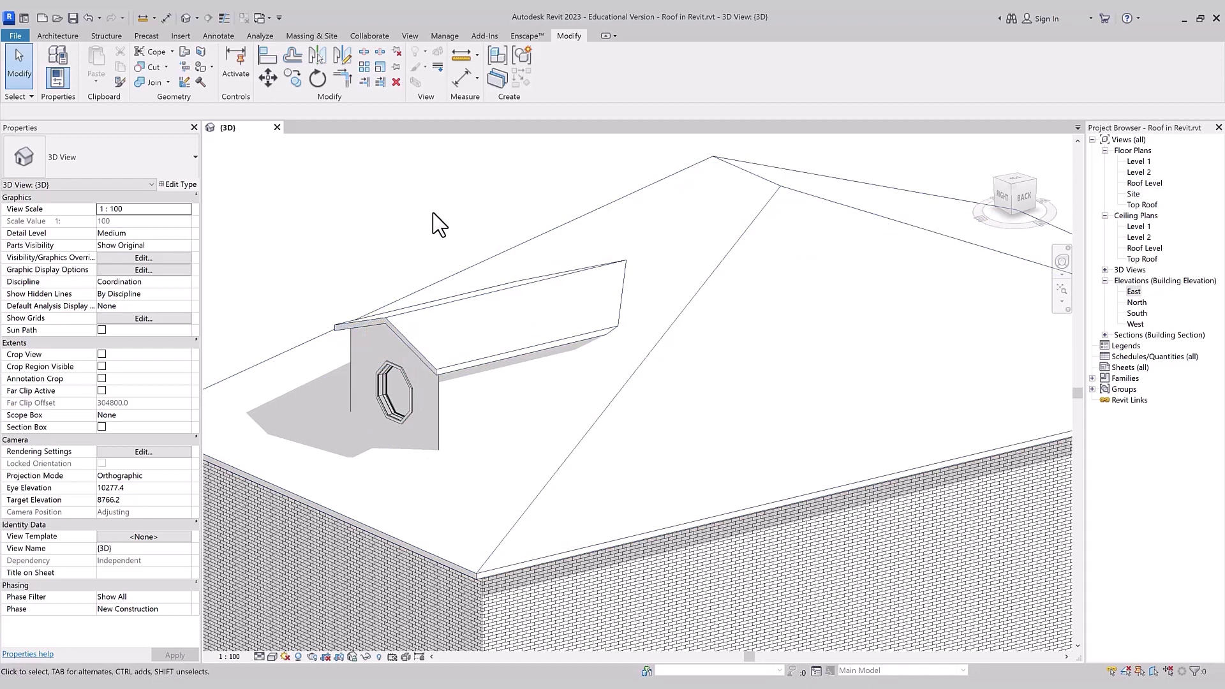
middle_click_drag(379, 224, 410, 241, "shift")
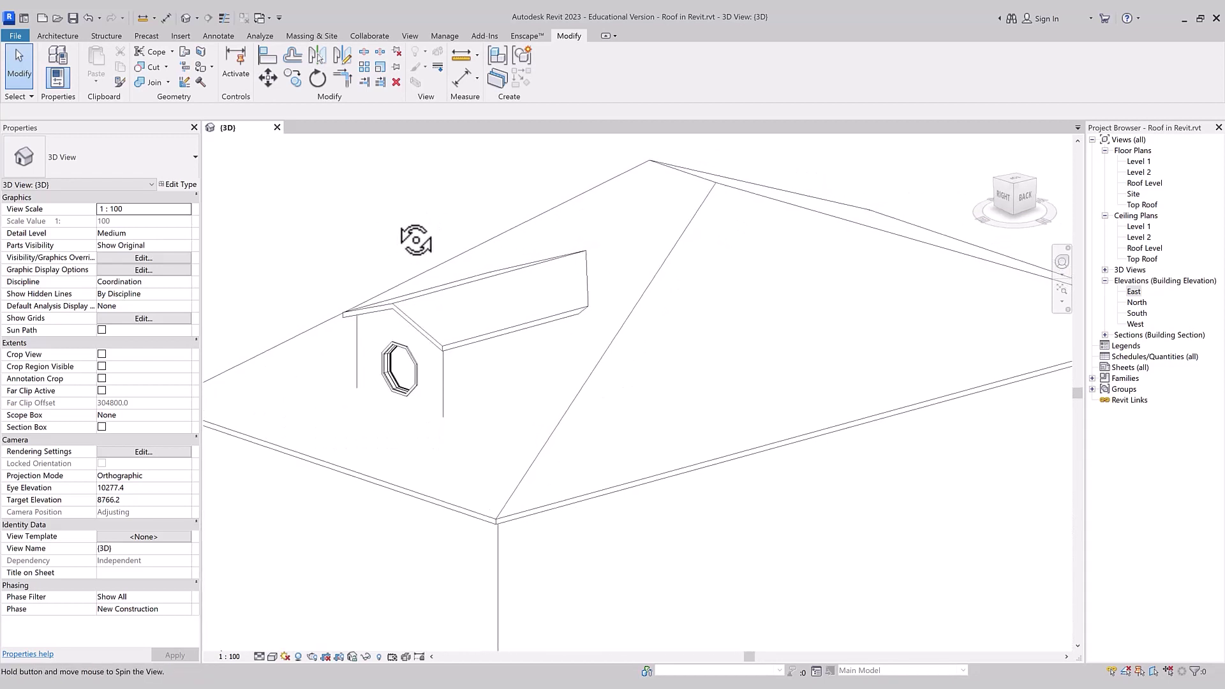
left_click(38, 38)
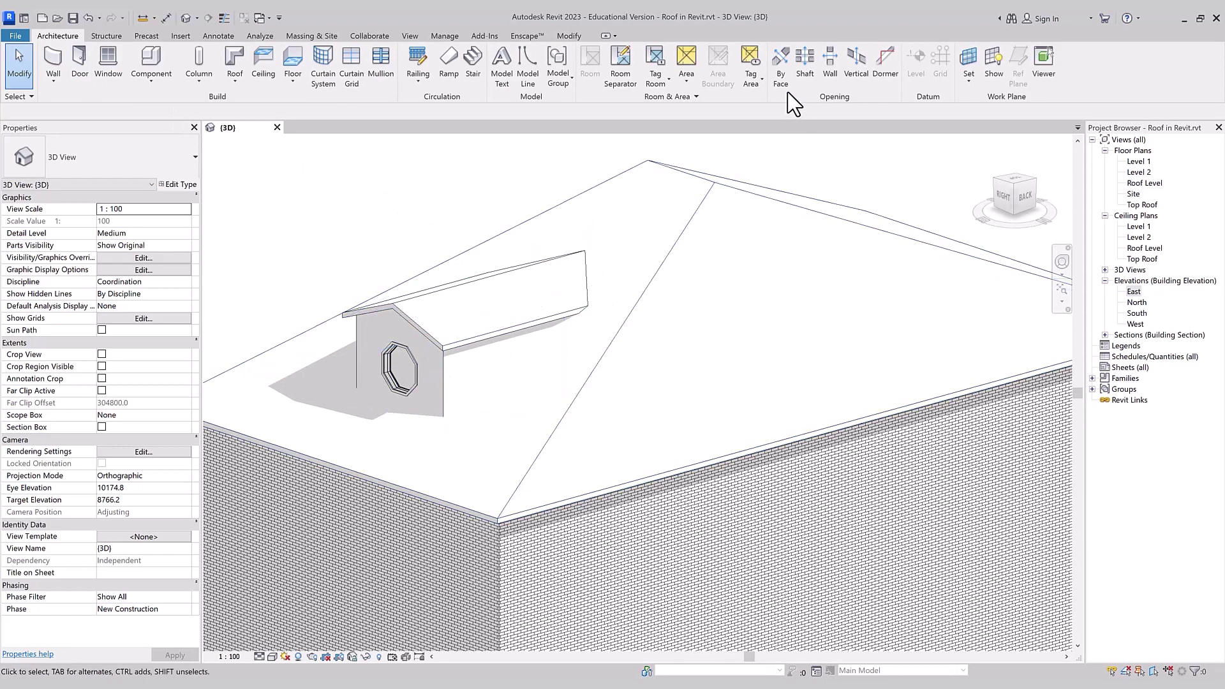
Pick the hip roof to cut, then the dormer's roof and wall edges that bound the opening
left_click(884, 64)
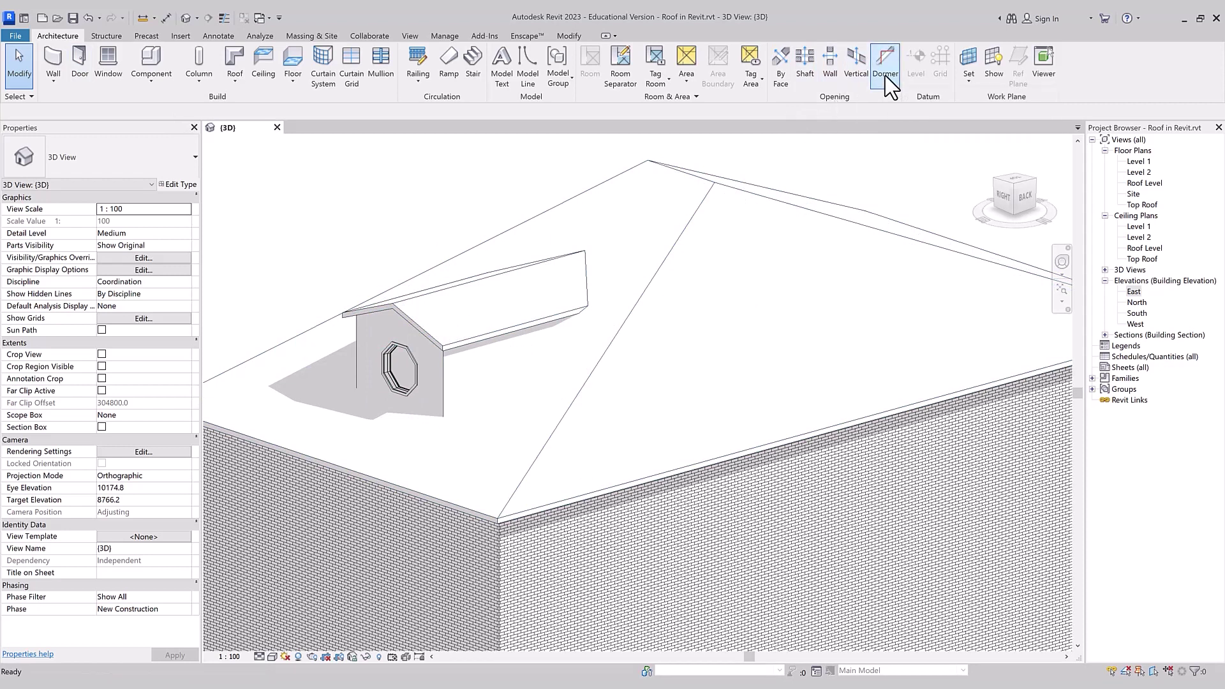
left_click(587, 327)
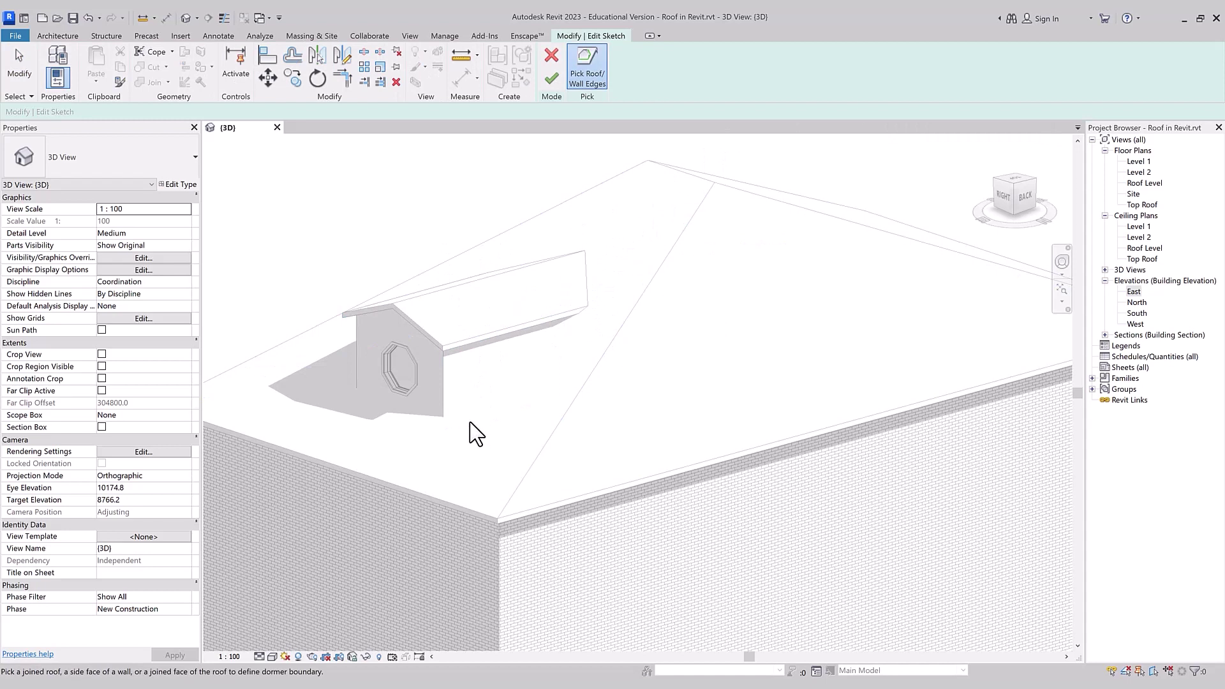
left_click(446, 414)
mouse_move(421, 426)
middle_mouse_down("shift")
mouse_move(558, 476)
mouse_move(410, 432)
middle_mouse_up("shift")
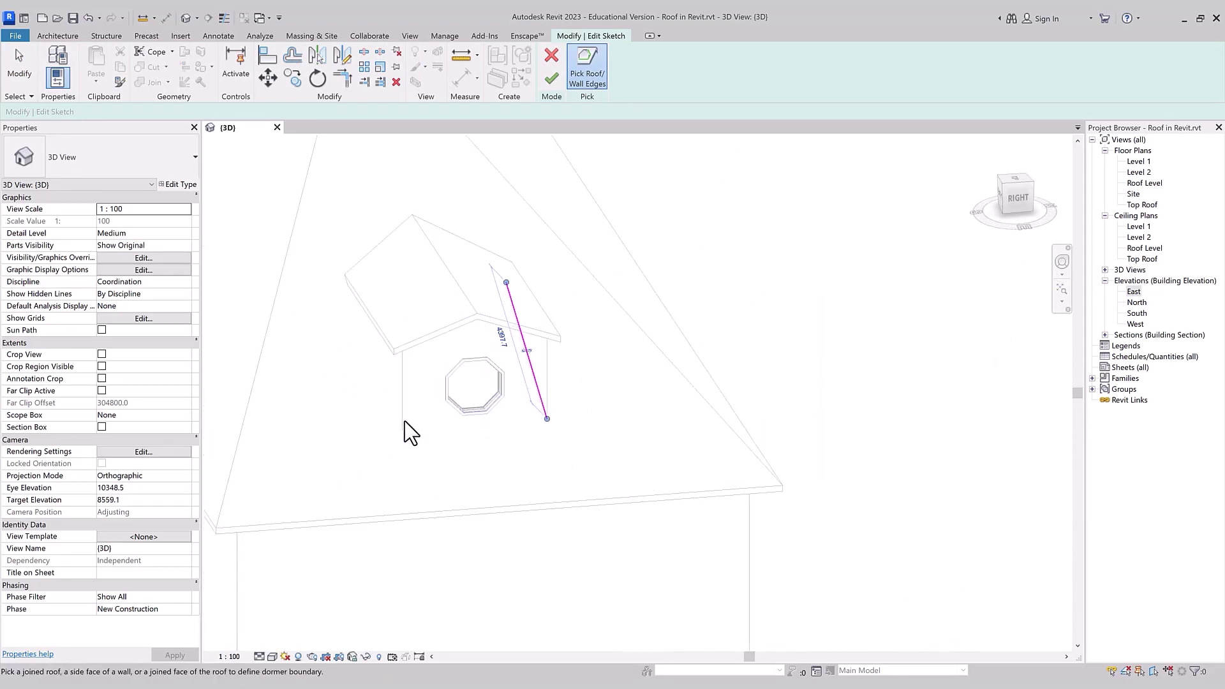
left_click(410, 424)
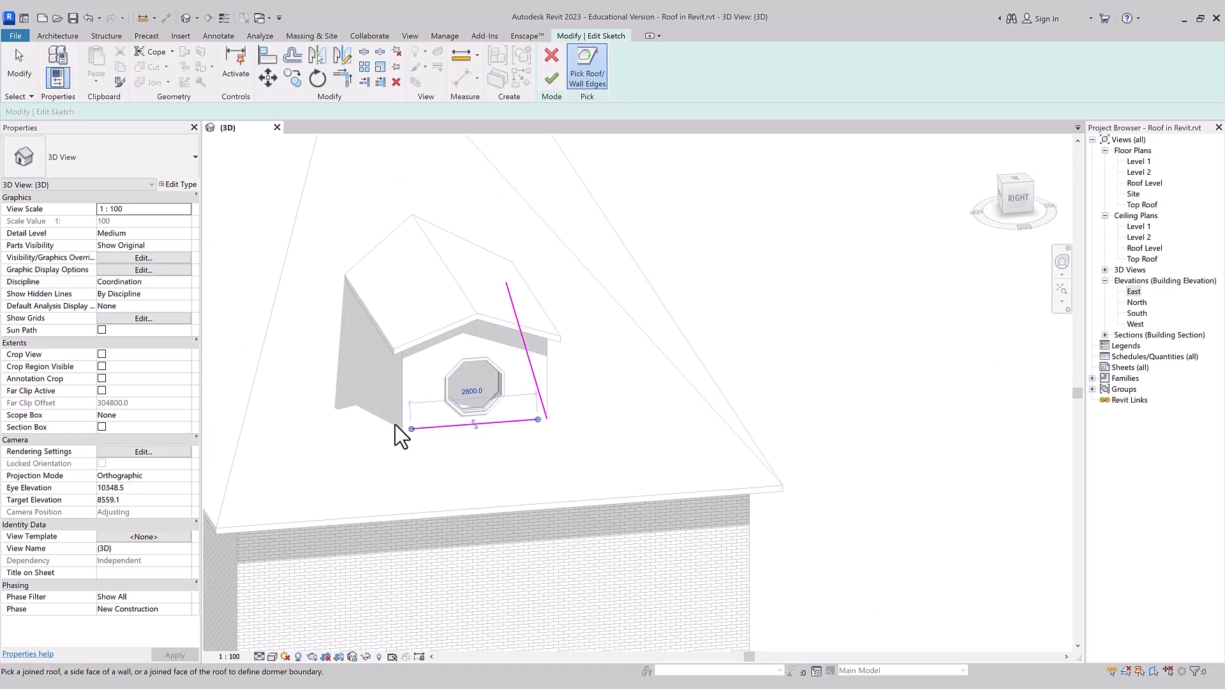
mouse_move(396, 416)
middle_mouse_down("shift")
mouse_move(411, 478)
mouse_move(505, 460)
mouse_move(411, 434)
middle_mouse_up("shift")
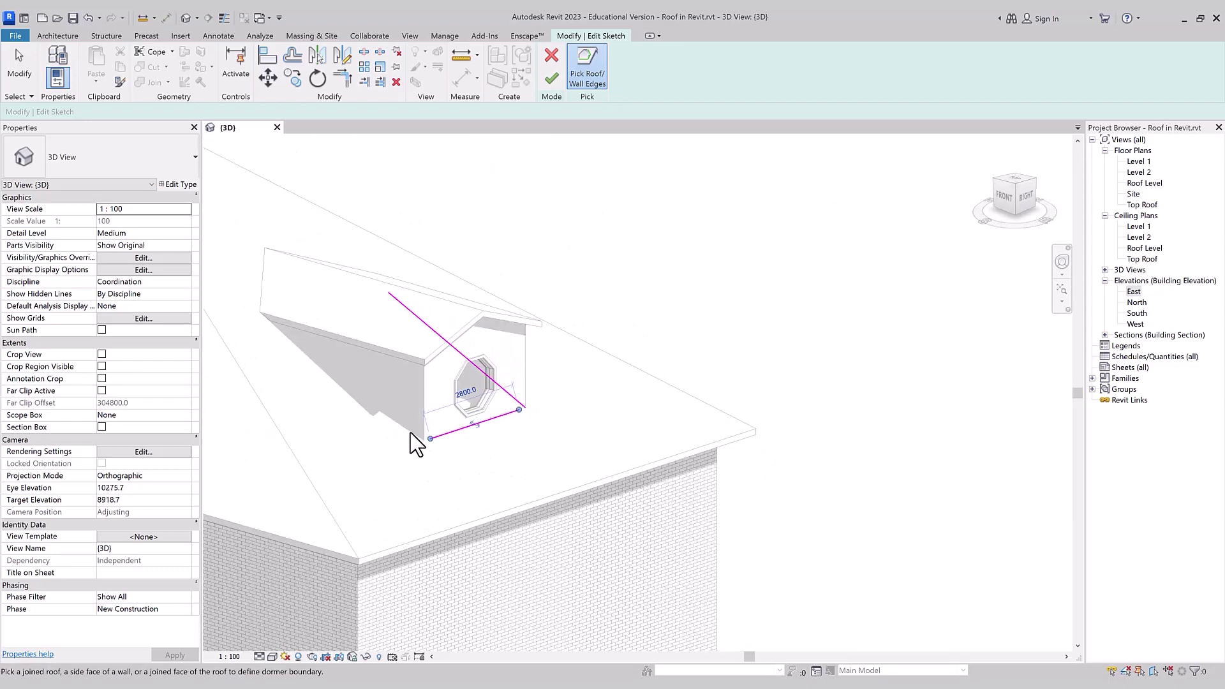
left_click(416, 430)
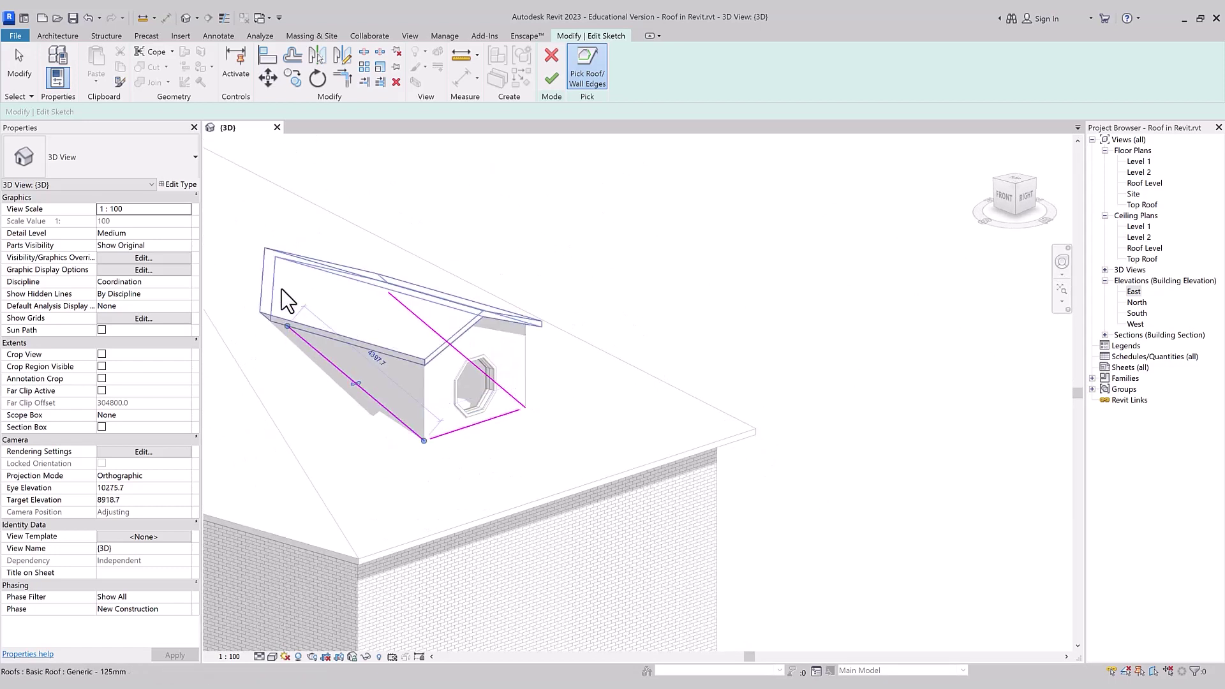
scroll(651, 298, "down", 1)
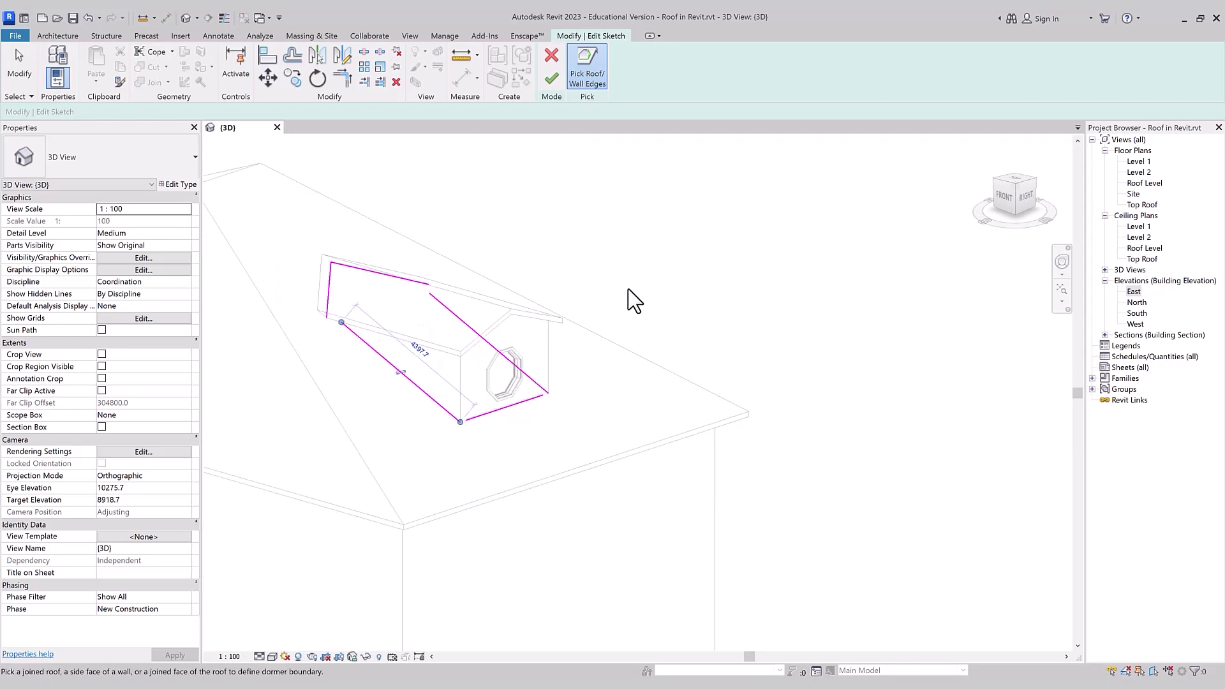
scroll(628, 294, "down", 1)
key("Escape")
scroll(403, 275, "up", 1)
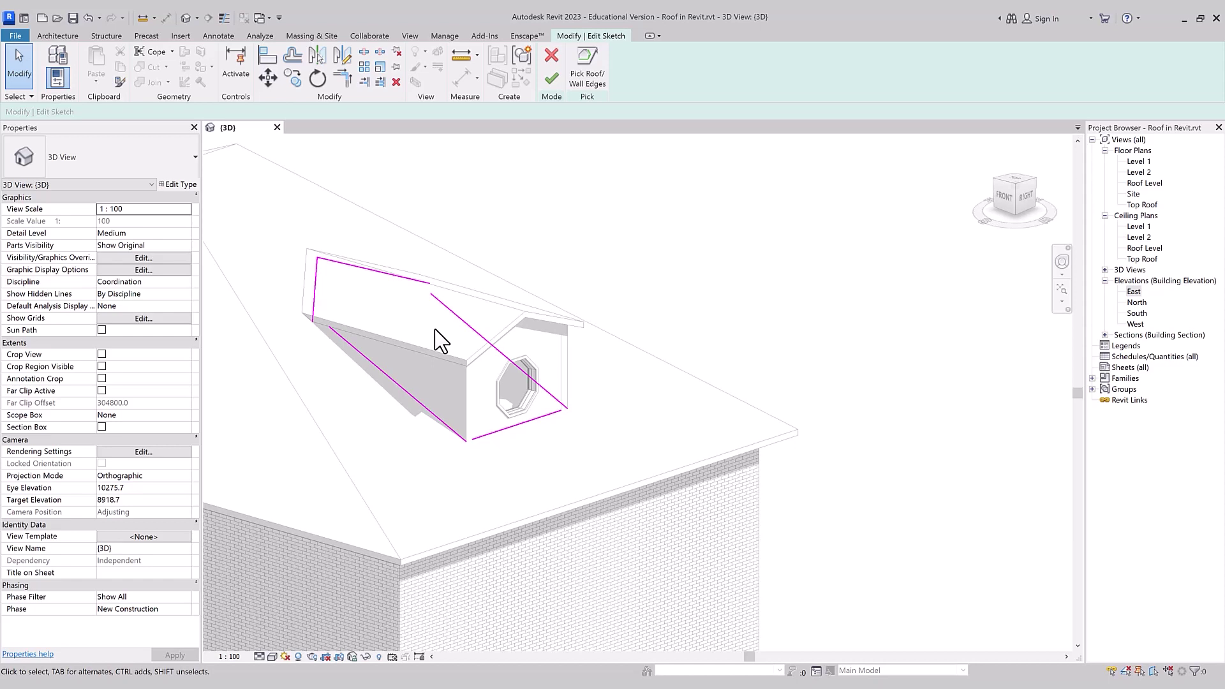
Trim the opening outline's lines into closed corners with TR and finish the dormer opening sketch
key("t")
key("r")
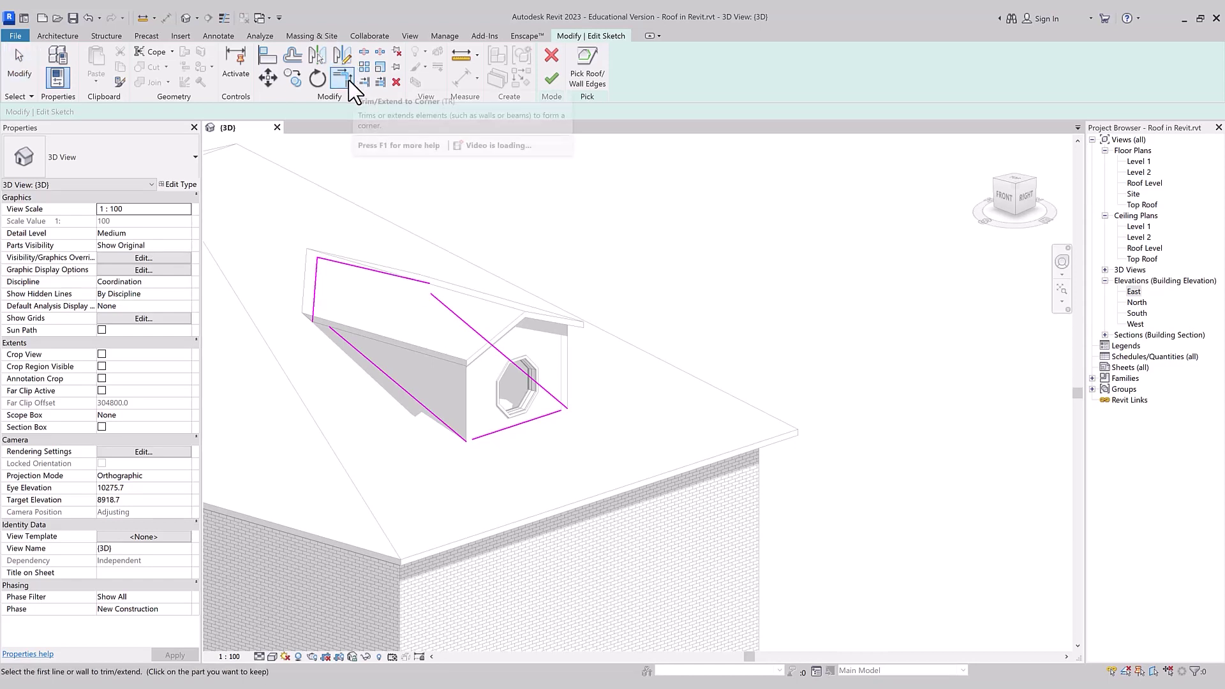
left_click(433, 297)
left_click(382, 278)
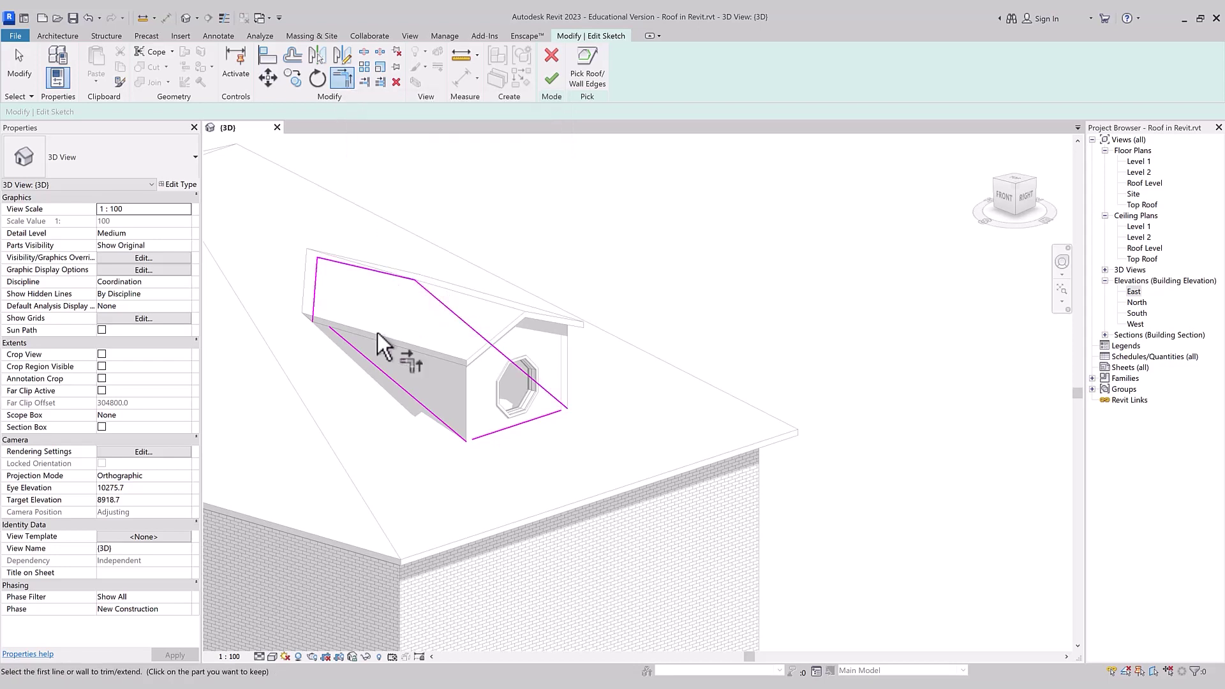
left_click(316, 297)
left_click(343, 338)
left_click(454, 428)
left_click(536, 420)
left_click(552, 395)
mouse_move(776, 377)
middle_mouse_down("shift")
mouse_move(559, 469)
mouse_move(486, 437)
mouse_move(516, 372)
middle_mouse_up("shift")
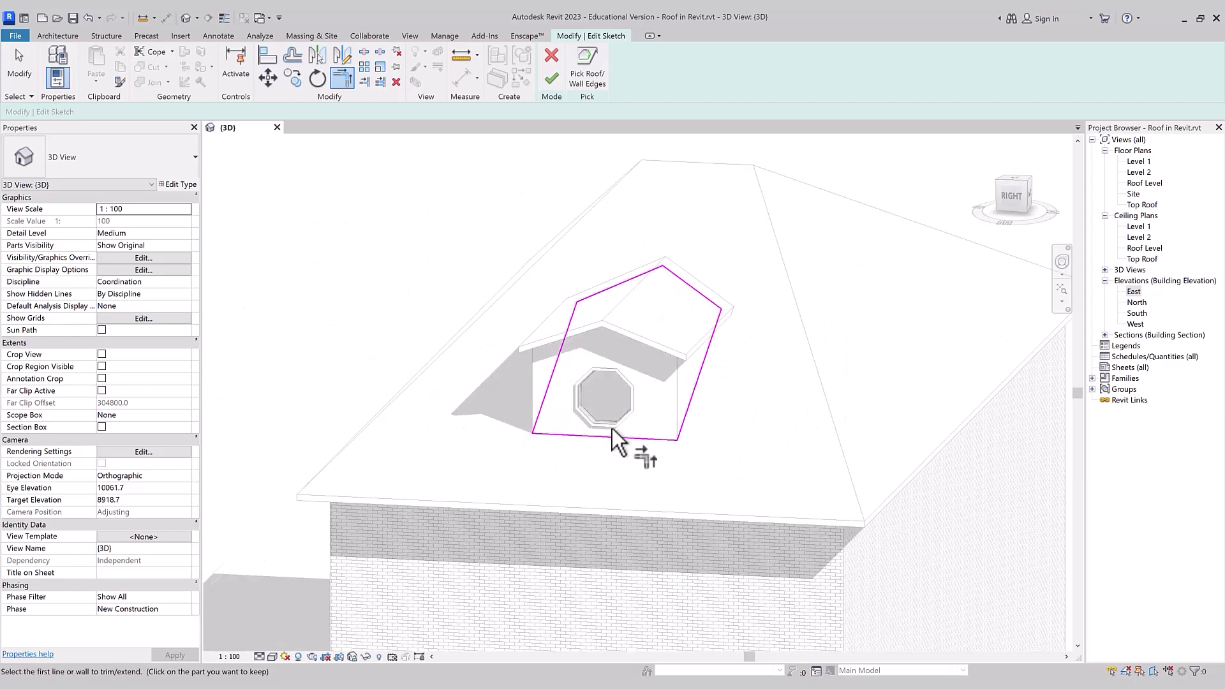
left_click(546, 88)
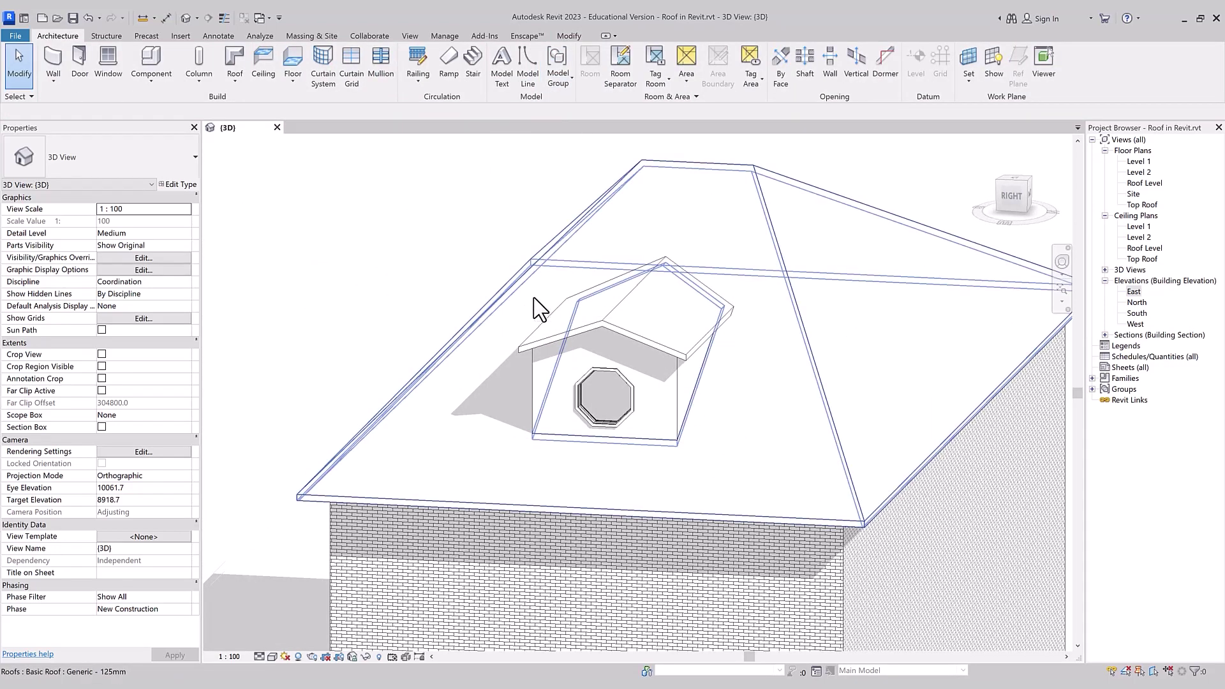
mouse_move(539, 309)
middle_mouse_down("shift")
mouse_move(273, 358)
mouse_move(273, 377)
mouse_move(248, 327)
middle_mouse_up("shift")
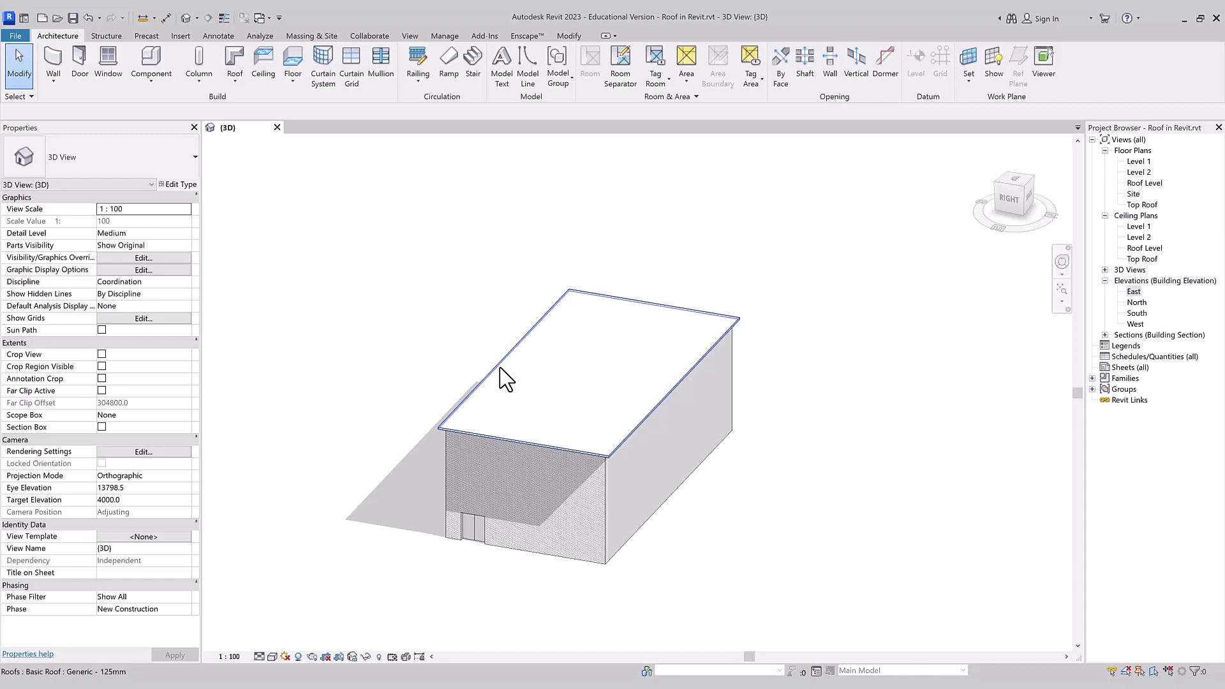
In the flat roof's footprint sketch, draw a slope arrow from the top-left corner to the bottom-right corner
left_click(500, 368)
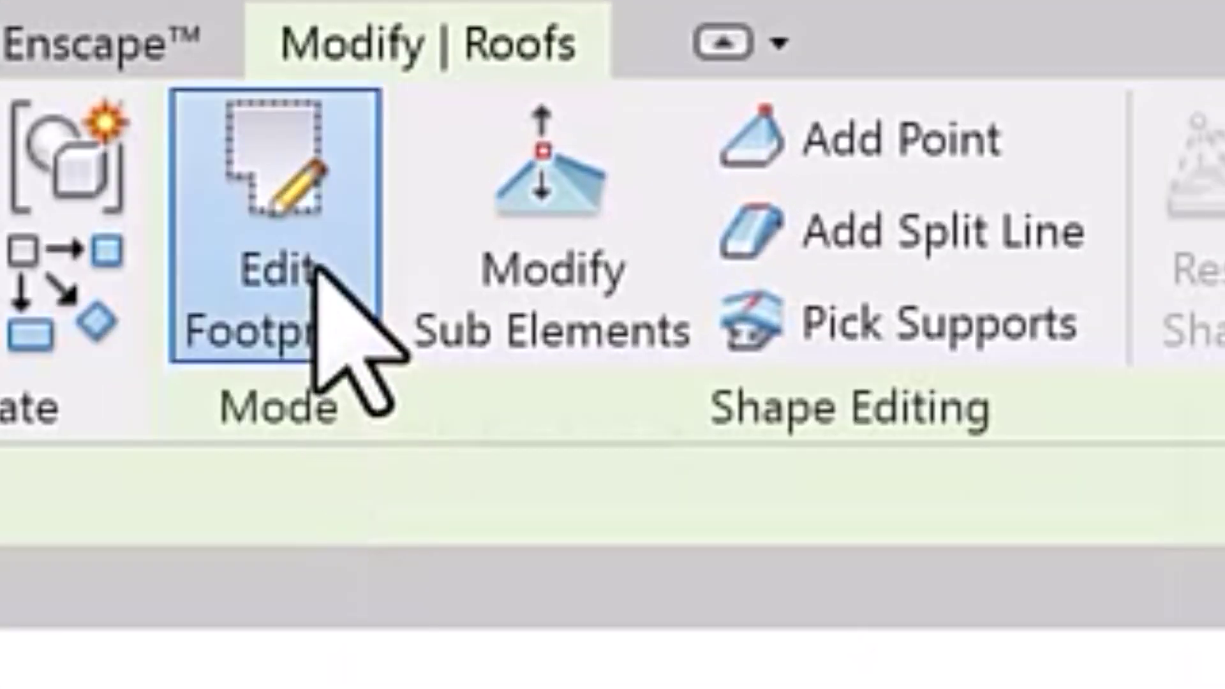
left_click(317, 264)
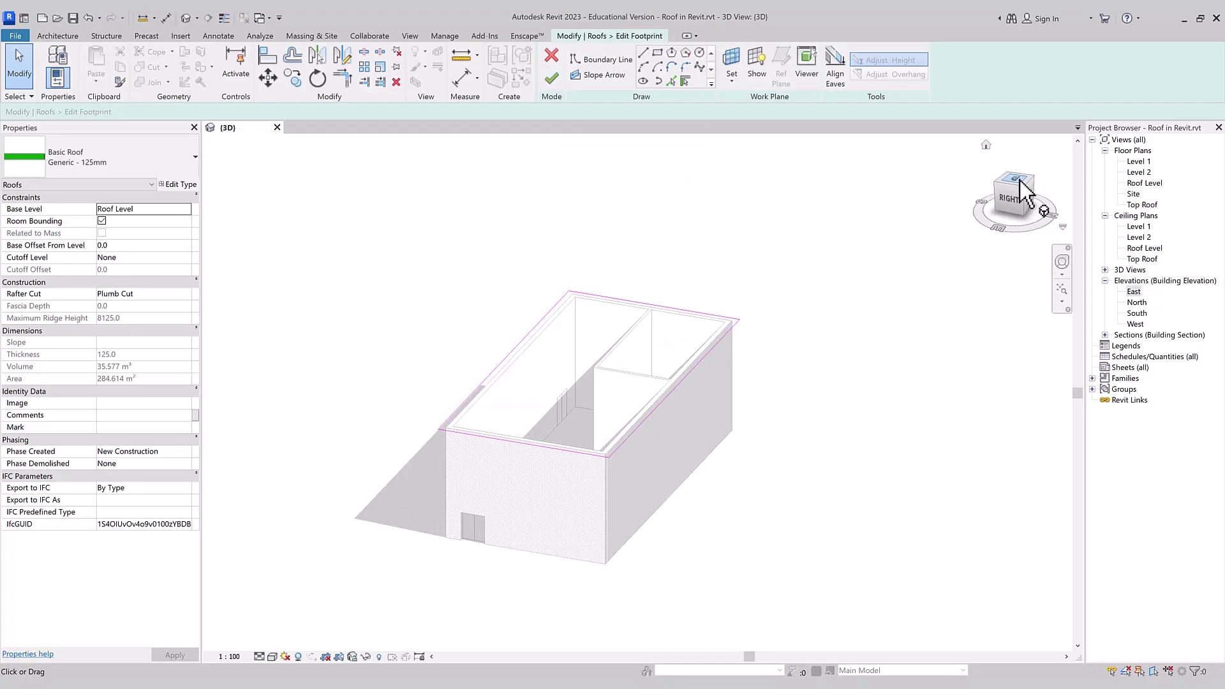
left_click(1019, 181)
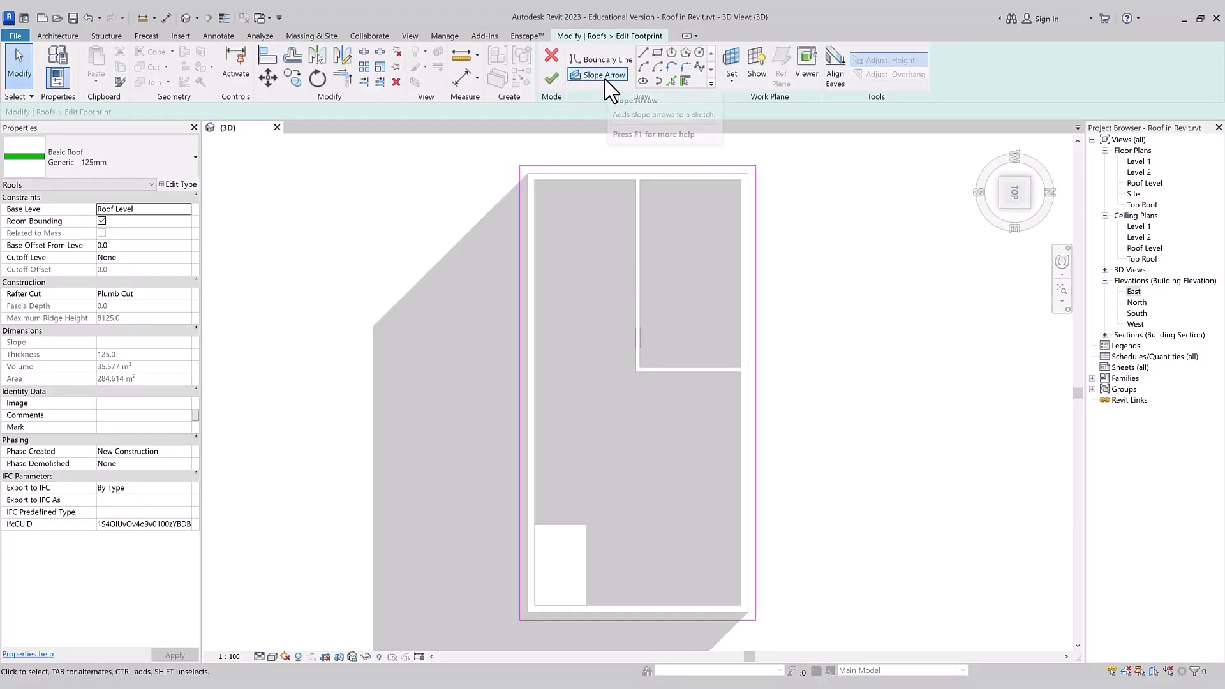
left_click(604, 79)
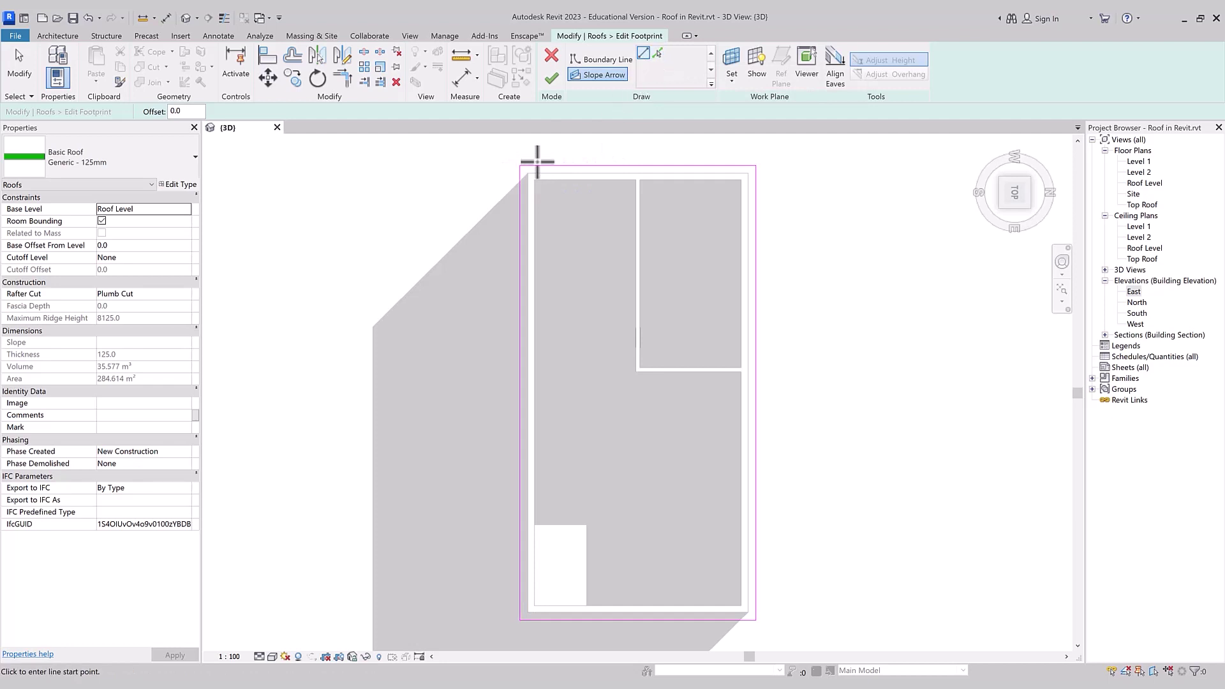
left_click(521, 166)
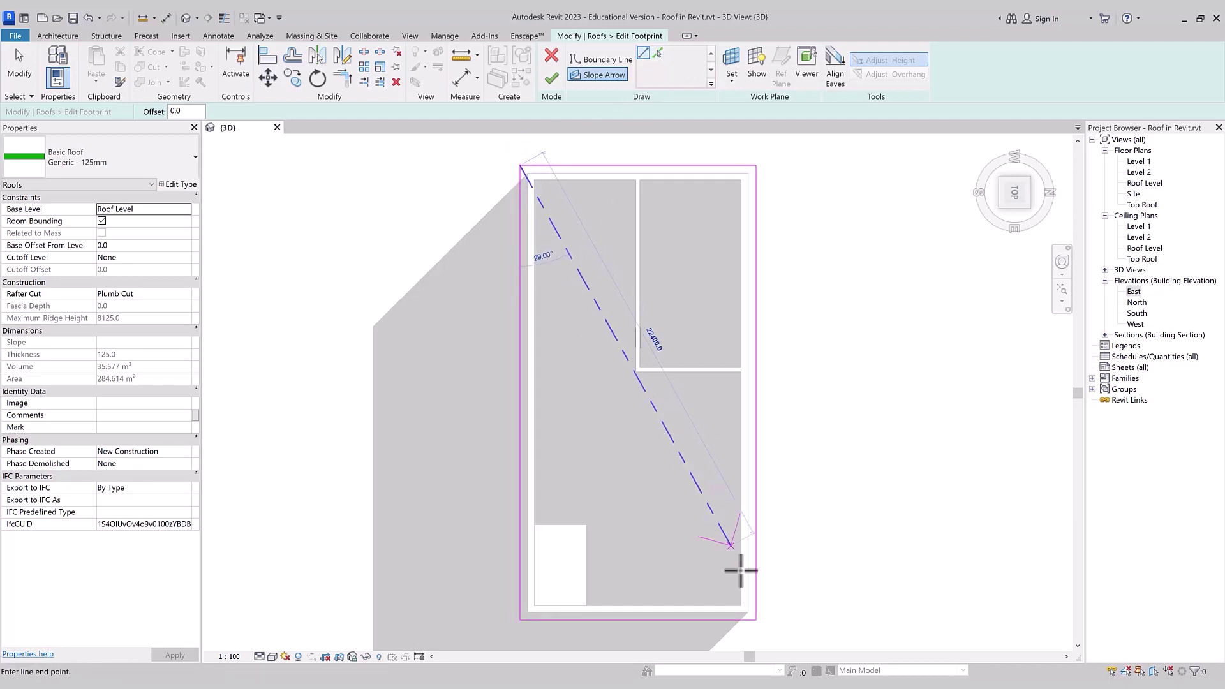
left_click(756, 618)
key("Escape")
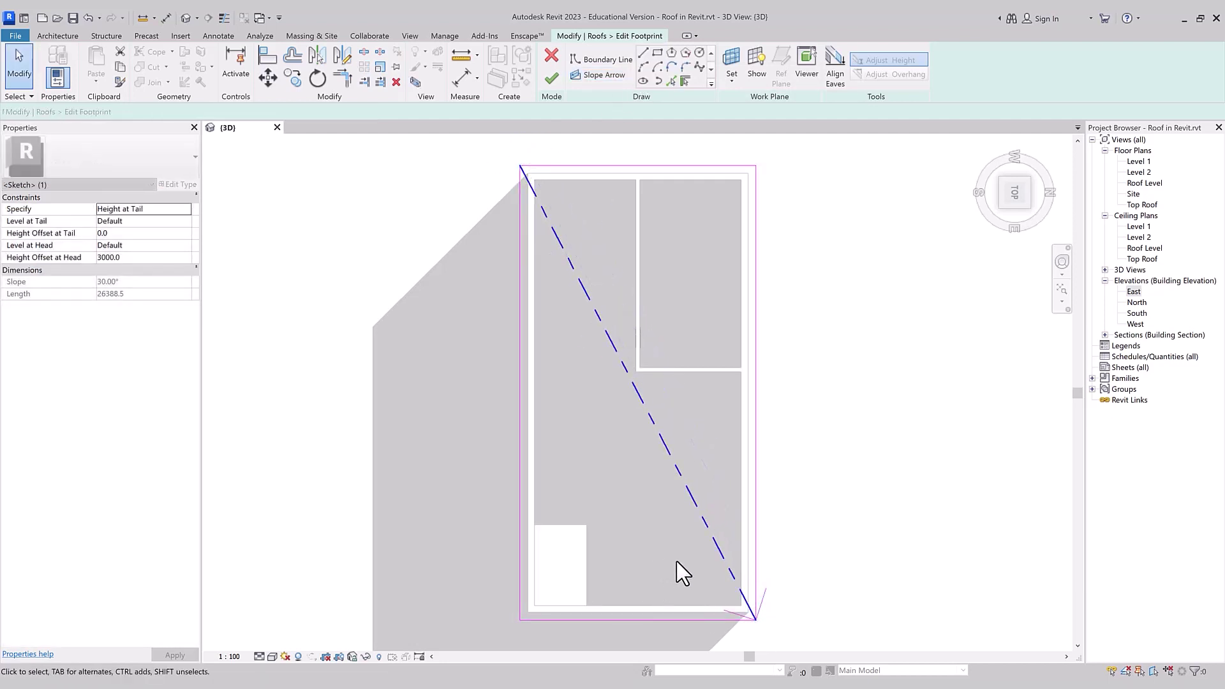
key("Escape")
Set the slope arrow's Height Offset at Head to 2000 and finish the roof without attaching walls
left_click(696, 502)
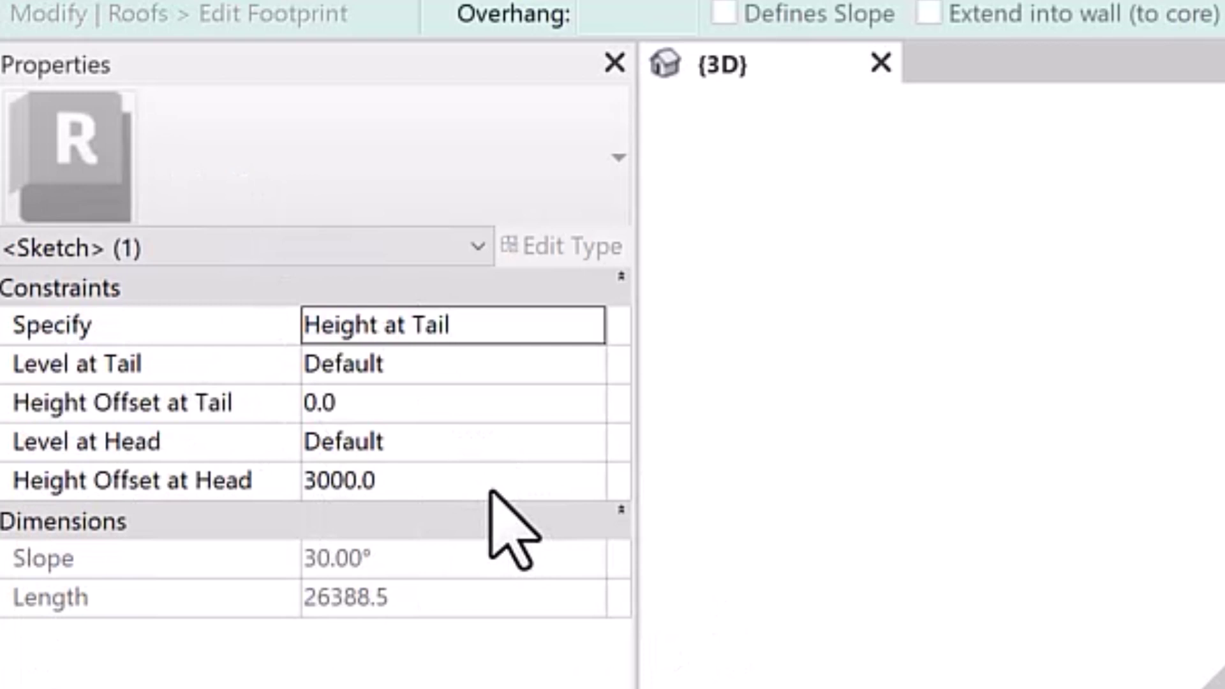
left_click(319, 482)
left_click(317, 479)
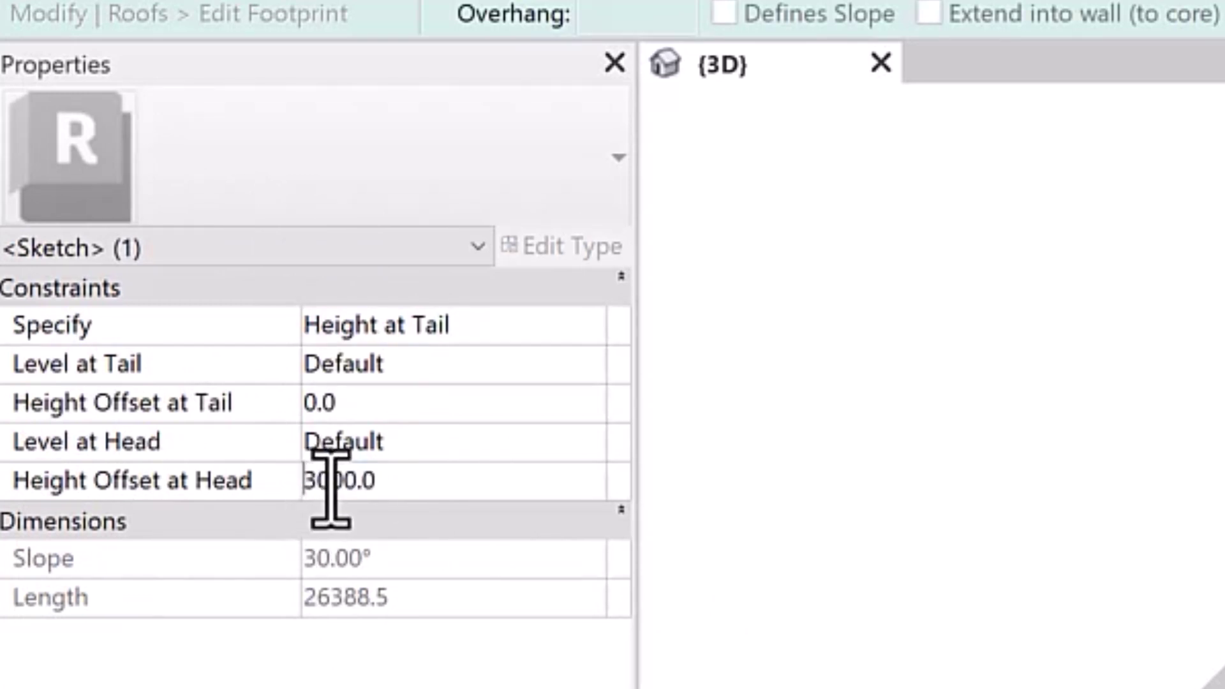
left_click_drag(319, 485, 294, 477)
type("2")
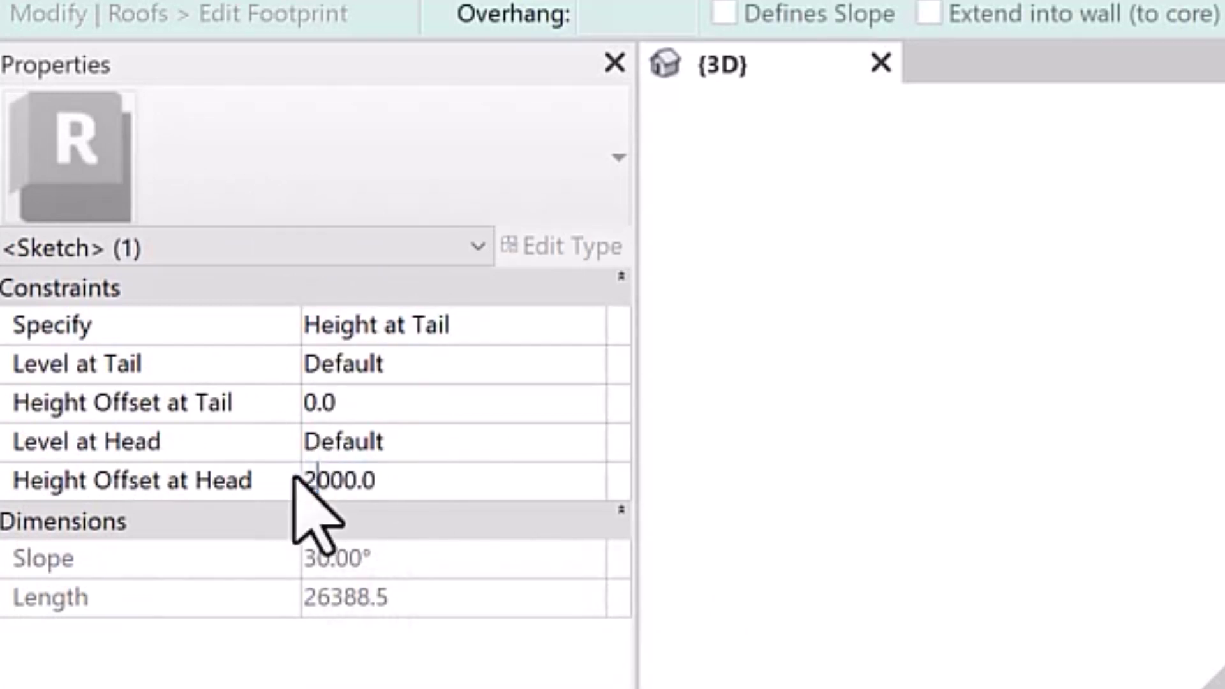
left_click(858, 555)
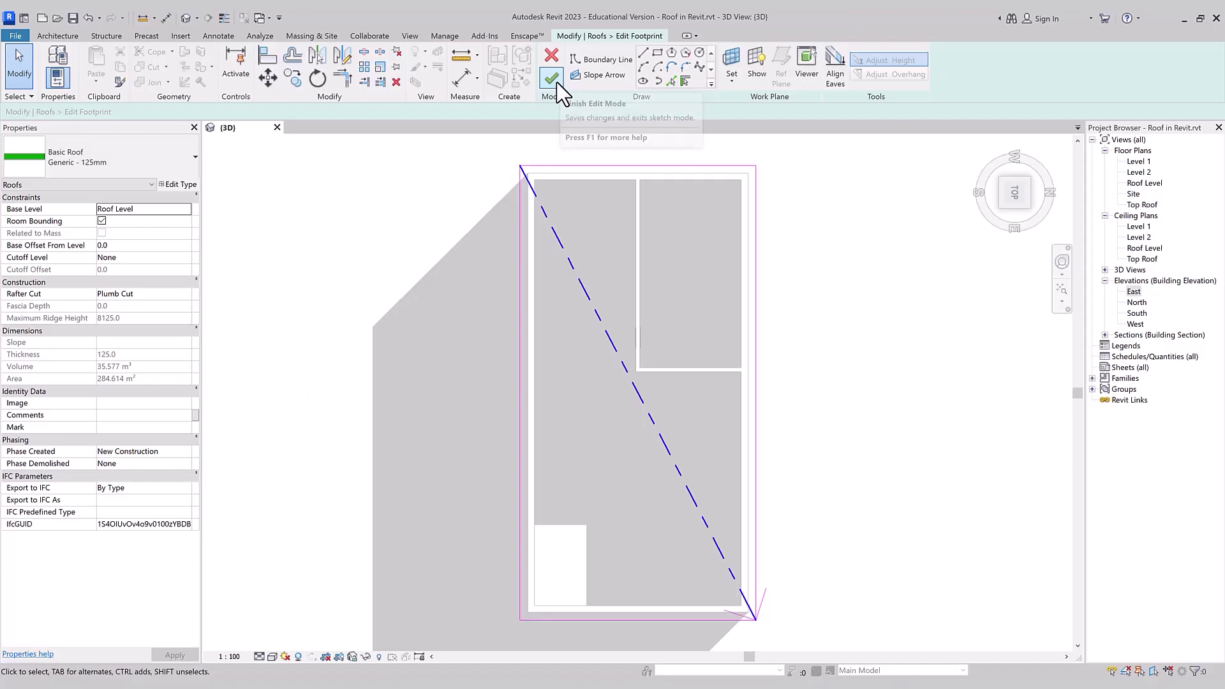
left_click(556, 83)
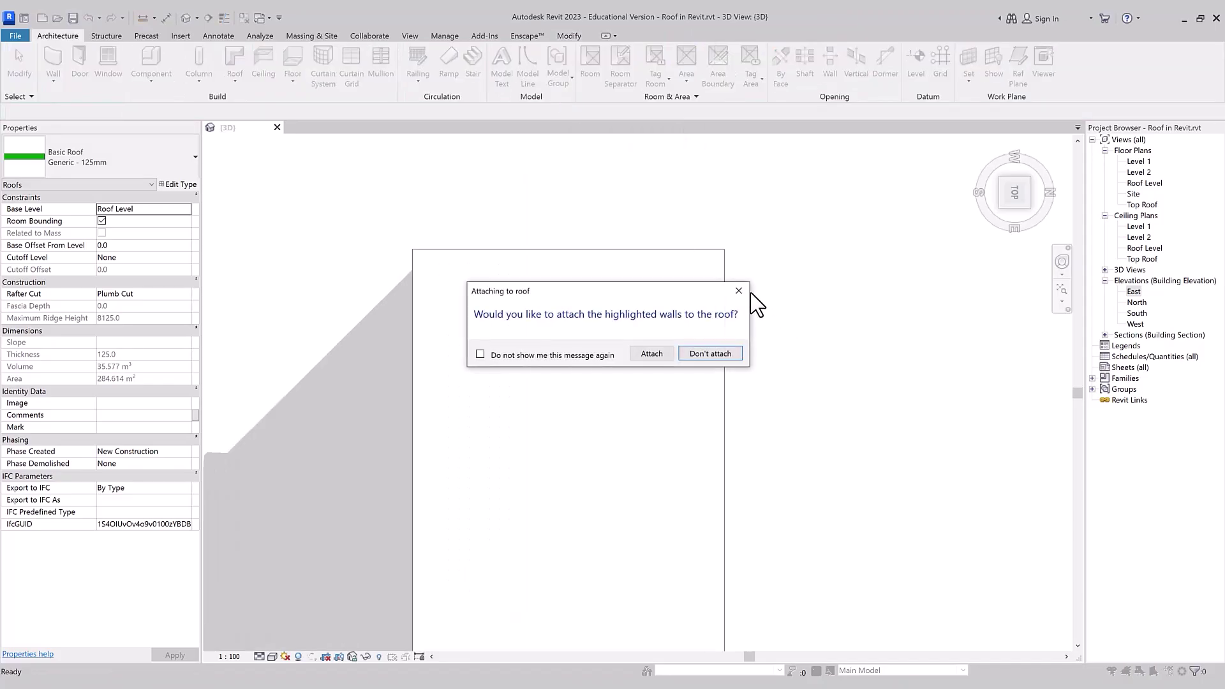
key("Return")
Attach the tops of all four brick walls to the sloped roof, then reopen the roof's footprint sketch
mouse_move(801, 249)
middle_mouse_down("shift")
mouse_move(801, 516)
mouse_move(840, 516)
mouse_move(935, 246)
mouse_move(891, 155)
mouse_move(668, 131)
mouse_move(804, 123)
mouse_move(815, 164)
mouse_move(864, 196)
mouse_move(858, 204)
middle_mouse_up("shift")
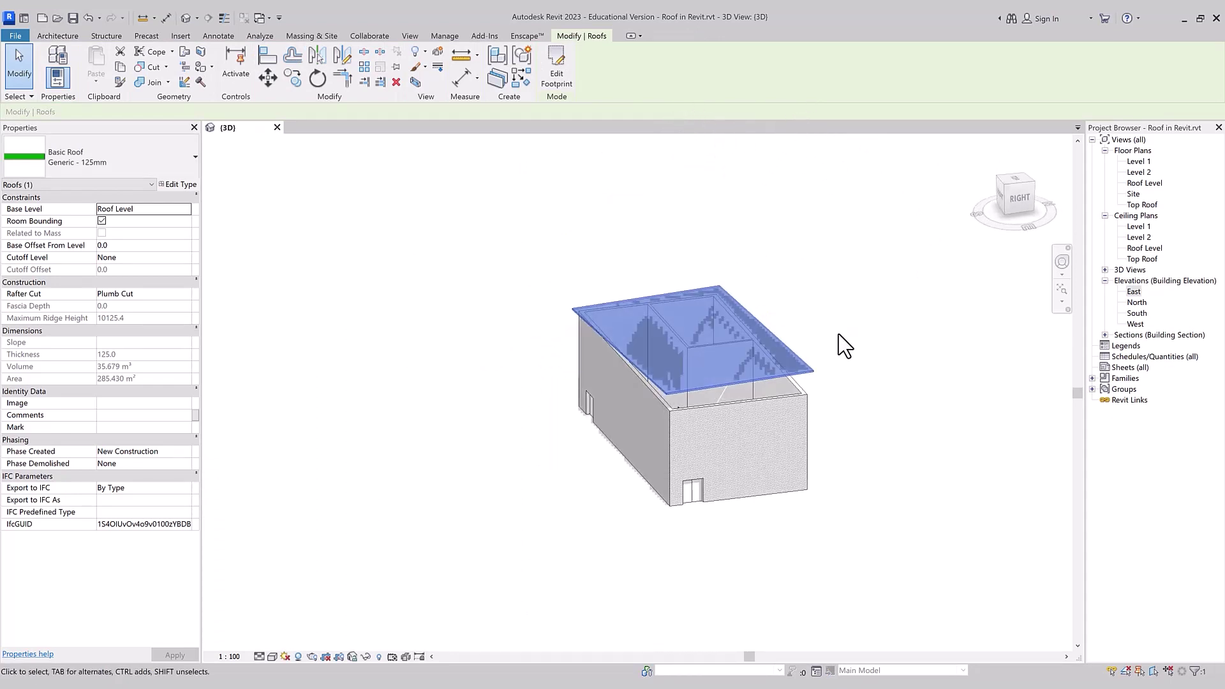
key("Tab")
left_click(789, 437)
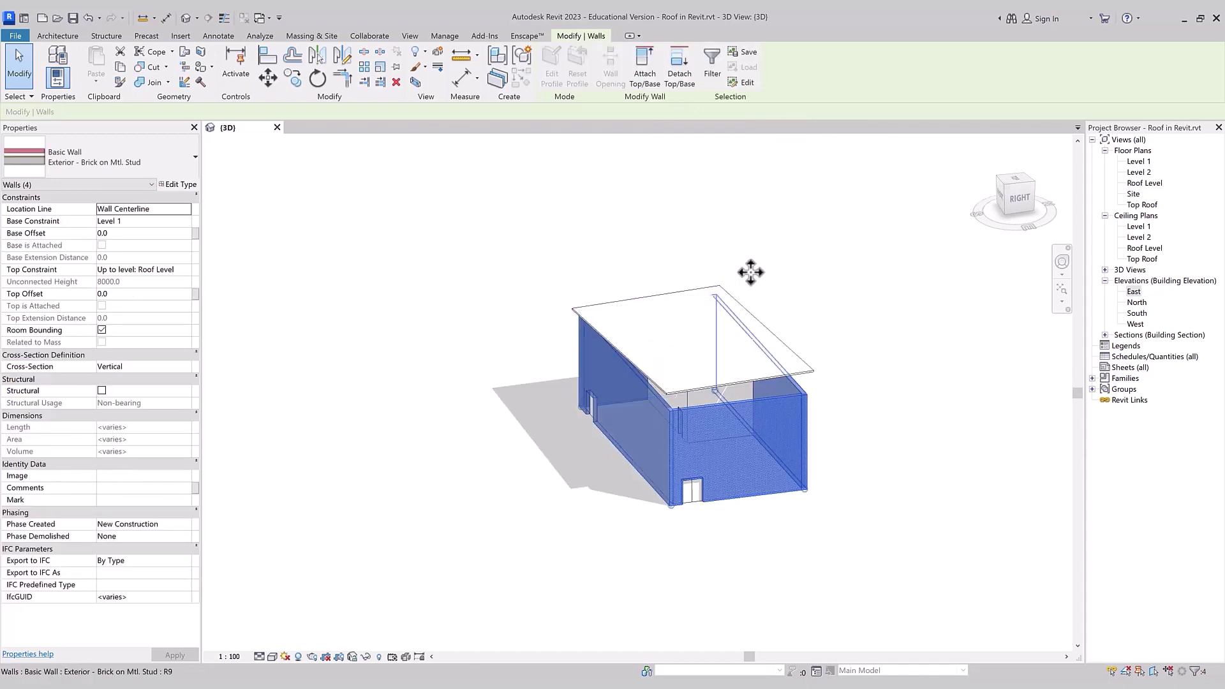
left_click(652, 78)
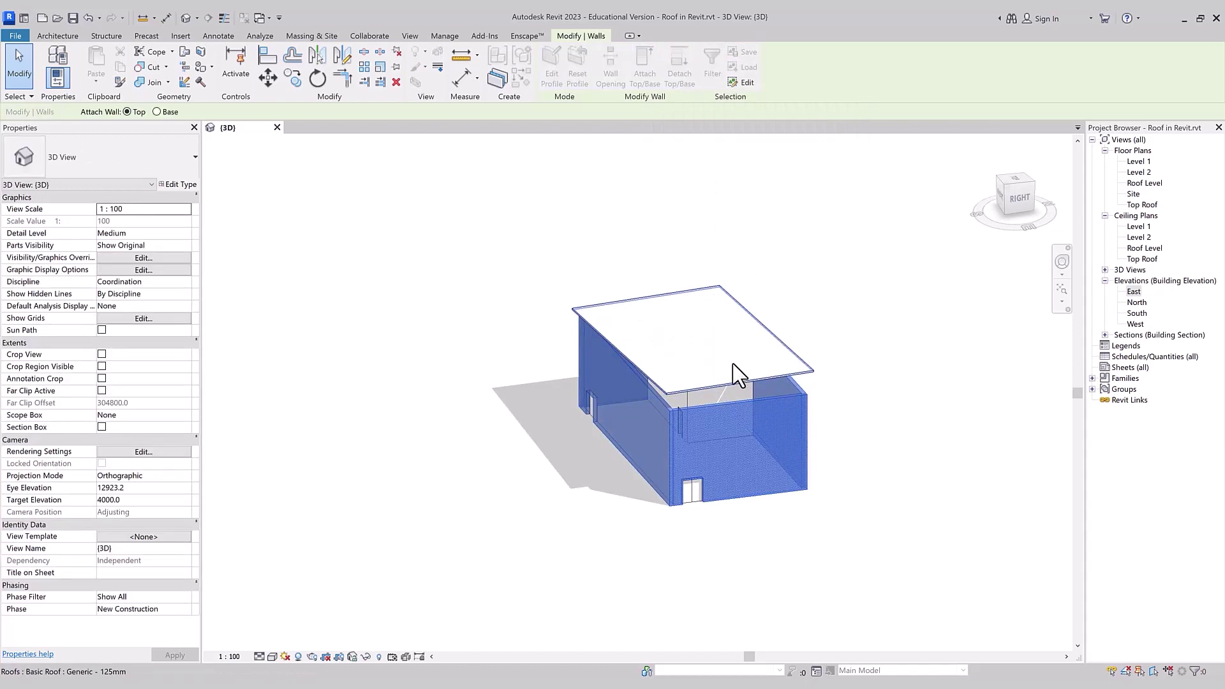
left_click(734, 367)
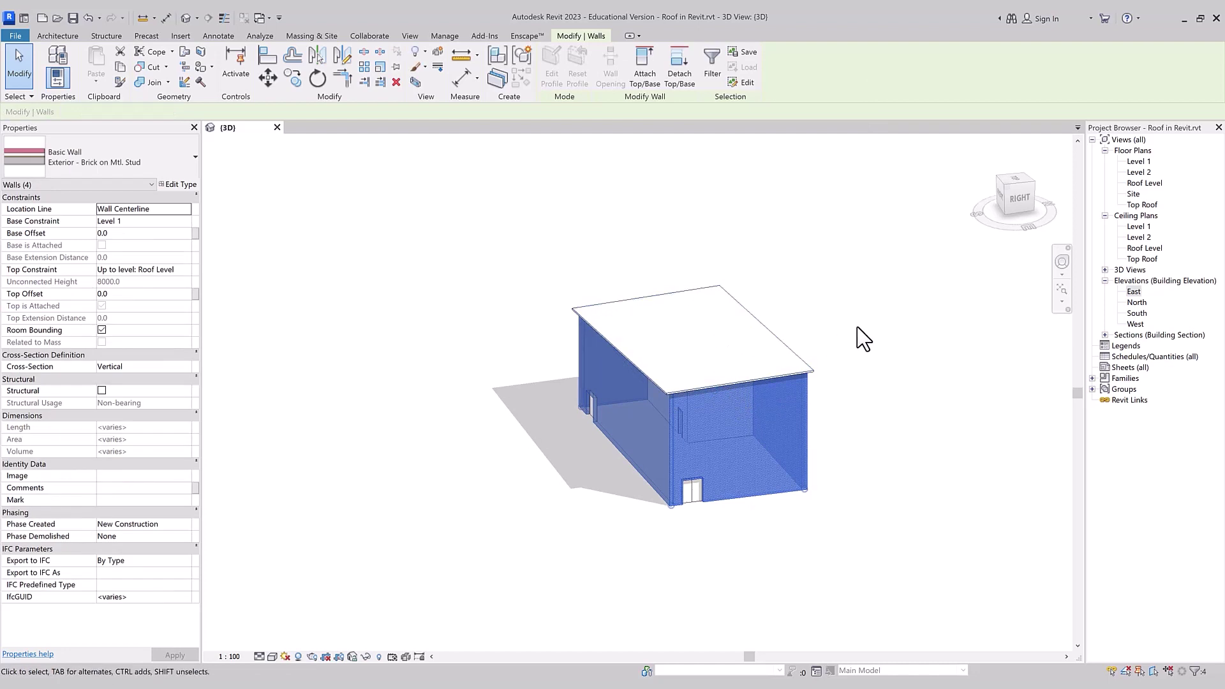
left_click(829, 342)
double_click(779, 359)
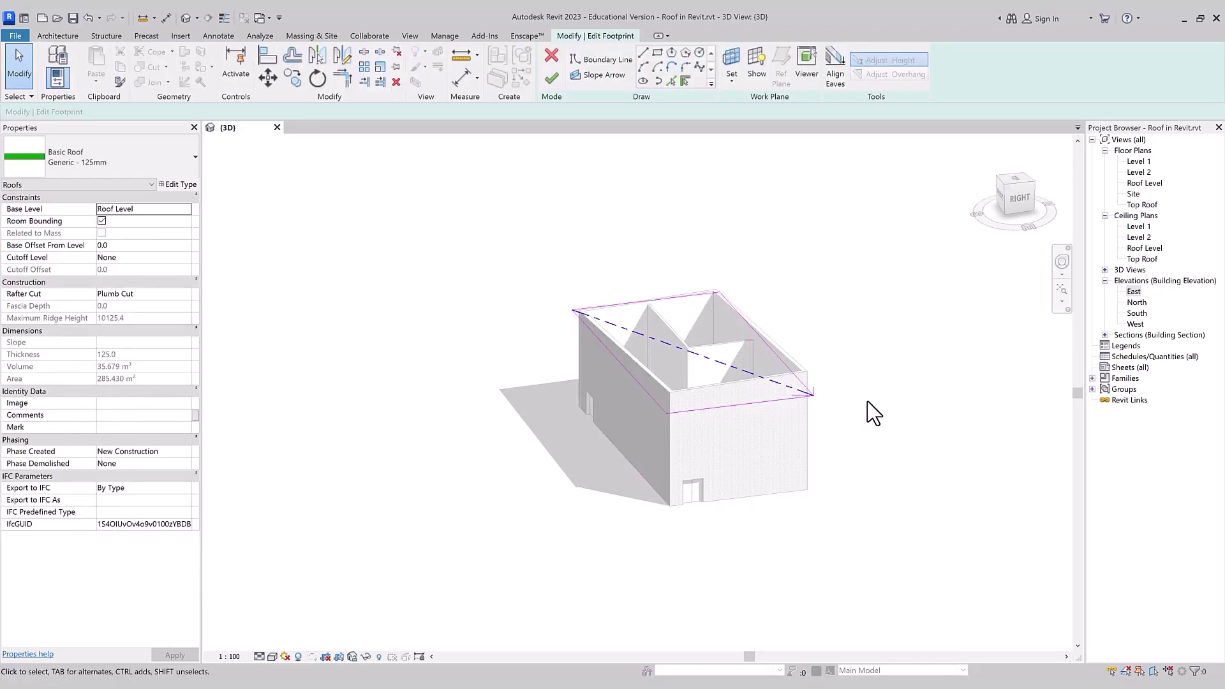
Change the slope arrow's Height Offset at Head to 4000, finish the footprint, and dismiss the attach-walls prompt
left_click(792, 387)
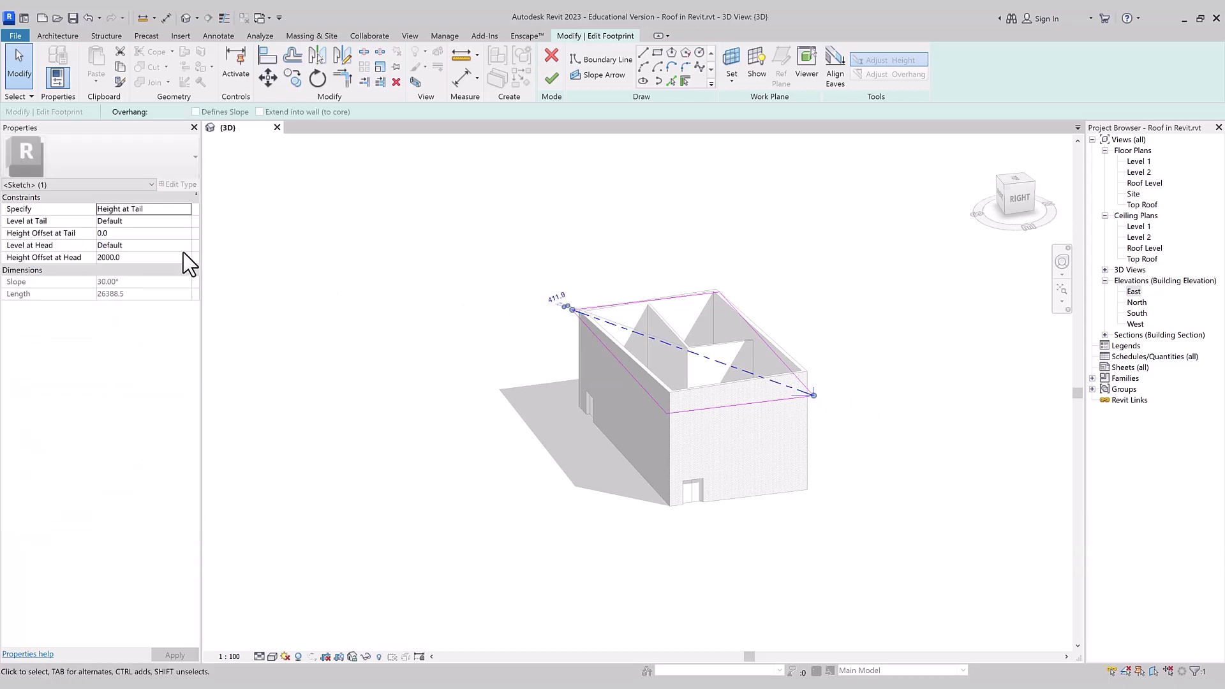
left_click(109, 257)
type("00")
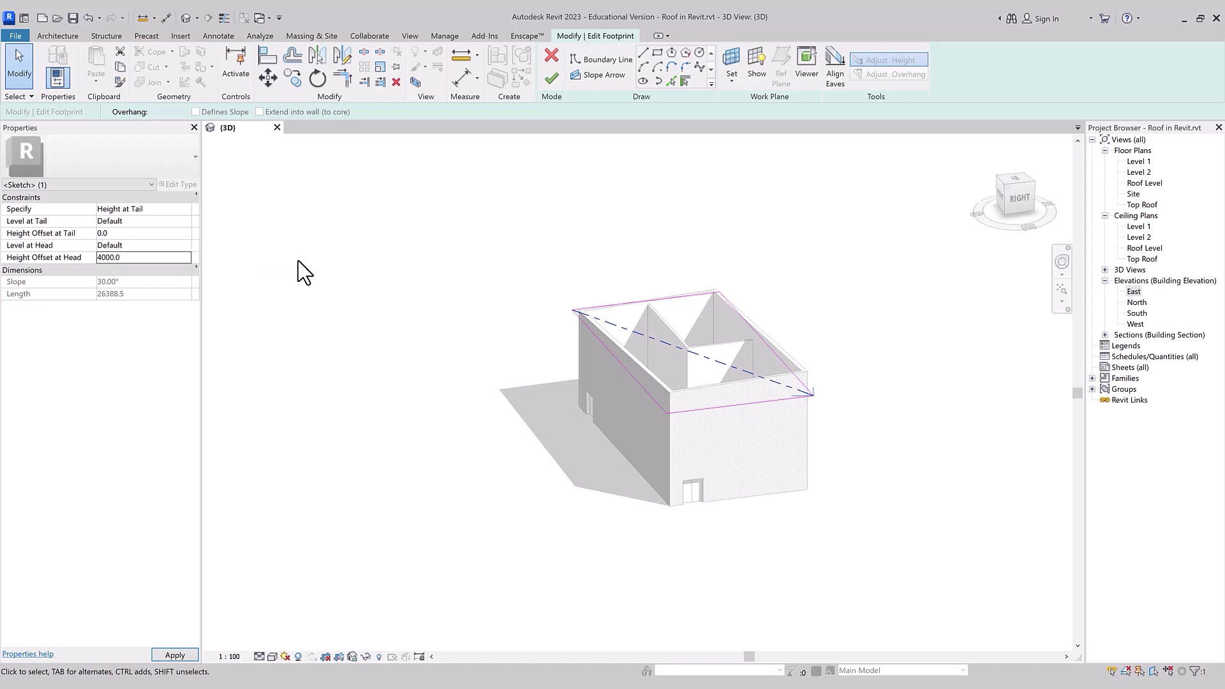
left_click(551, 78)
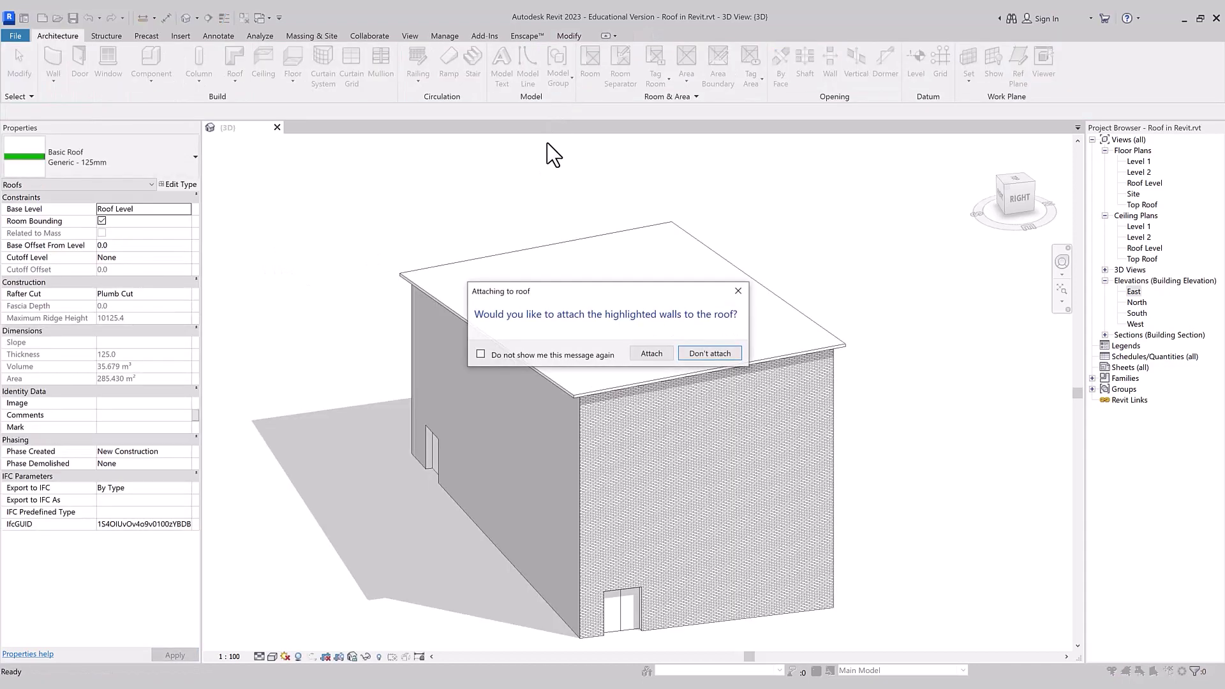
left_click(738, 291)
scroll(638, 421, "down", 2)
left_click(893, 336)
scroll(884, 363, "up", 1)
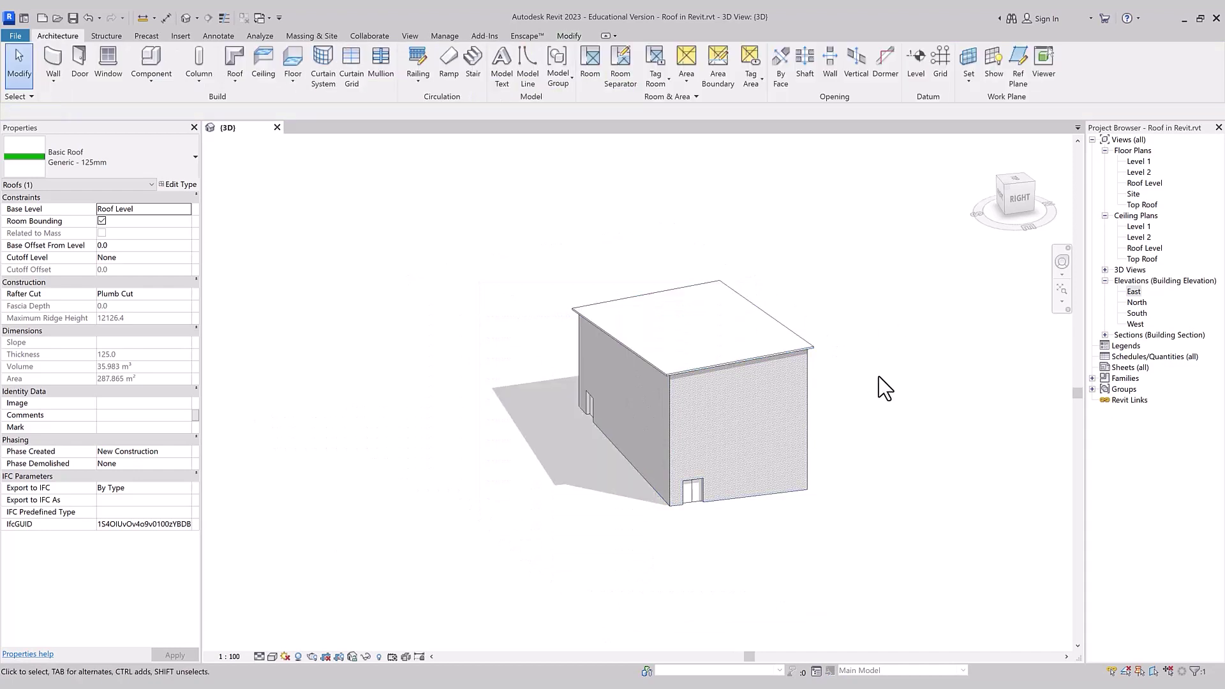
mouse_move(886, 379)
middle_mouse_down("shift")
mouse_move(875, 375)
mouse_move(970, 442)
middle_mouse_up("shift")
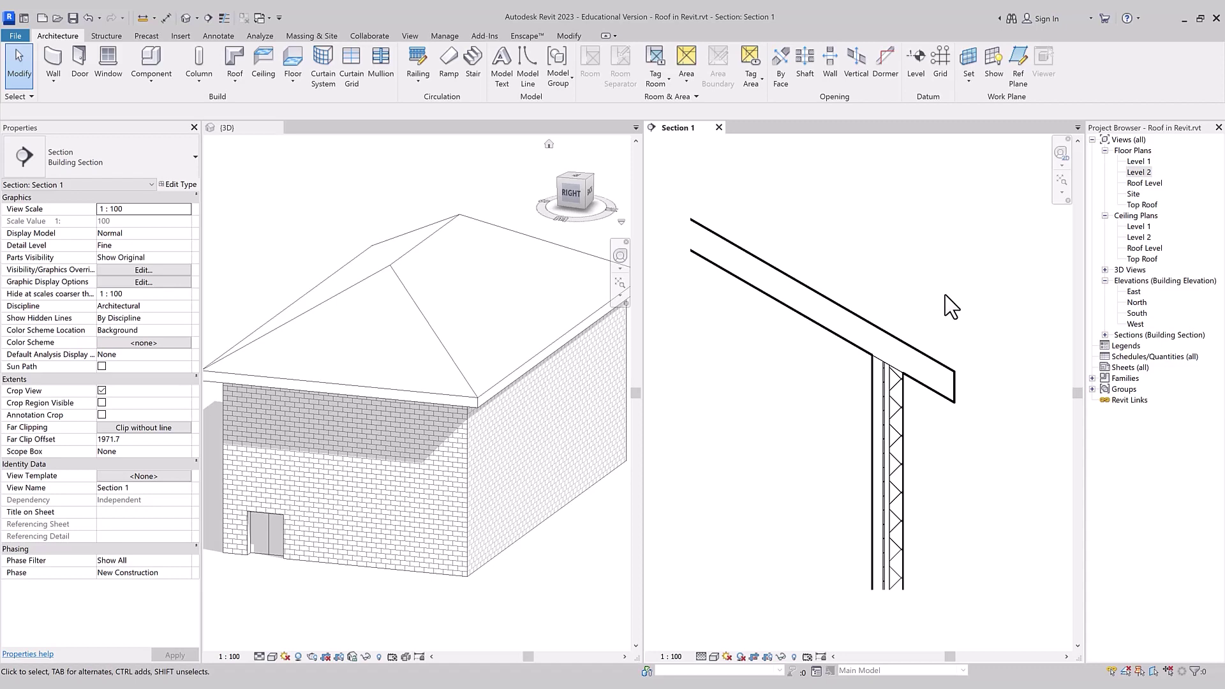
Select the hip roof in the 3D view tiled beside Section 1
left_click(952, 389)
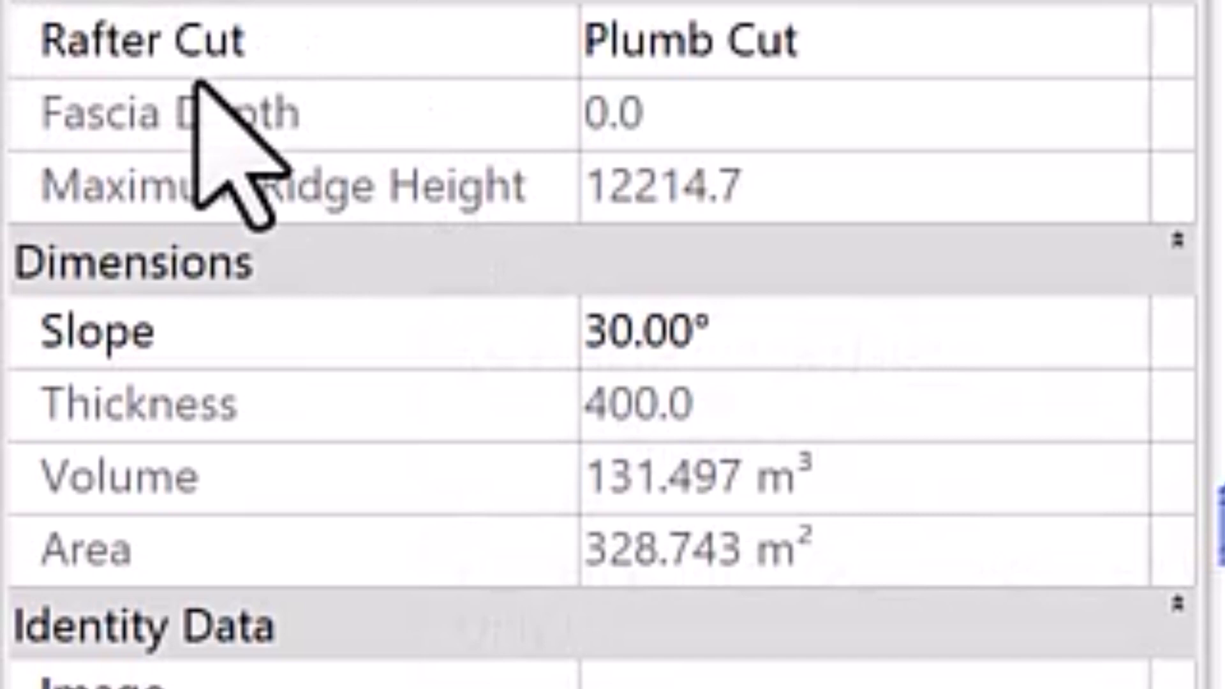
Set the hip roof's Rafter Cut to Two Cut - Plumb and select the Fascia Depth value
left_click(1031, 64)
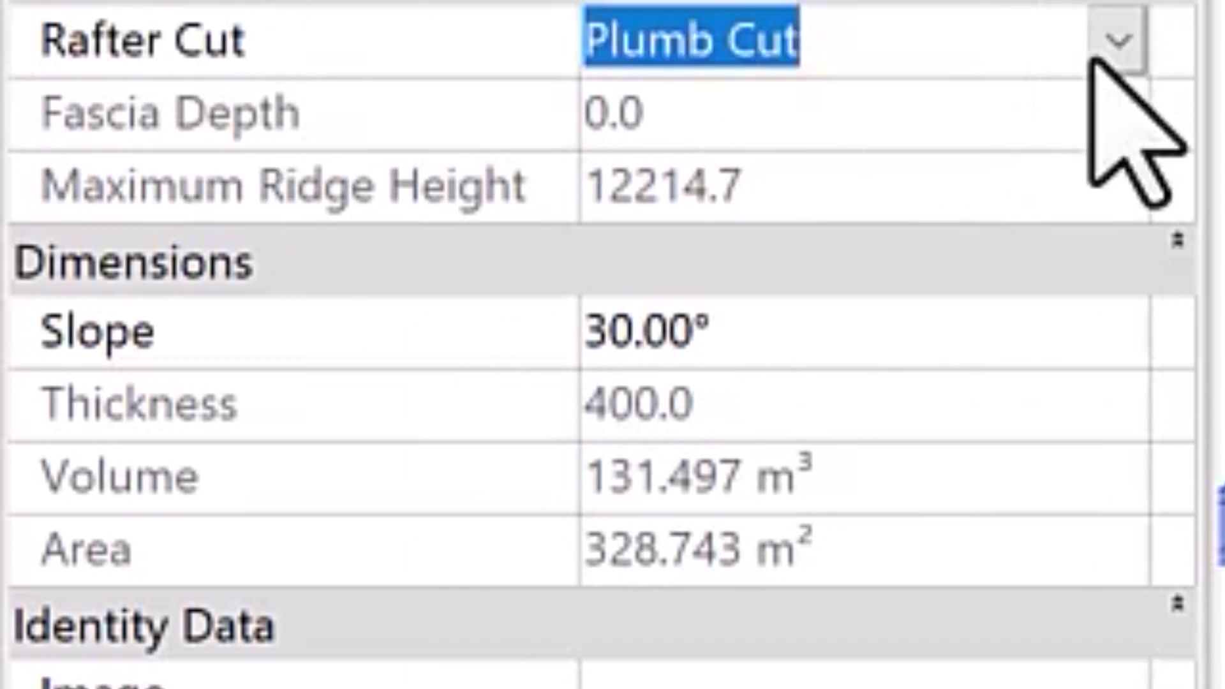
left_click(1115, 45)
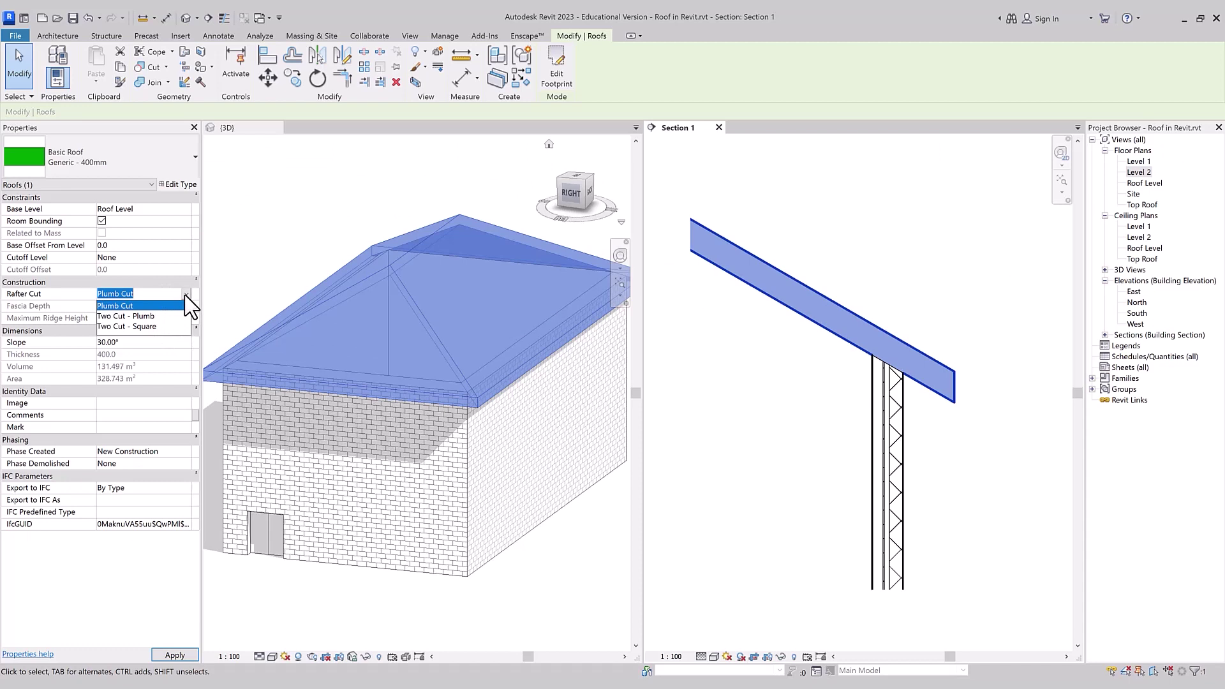
left_click(185, 294)
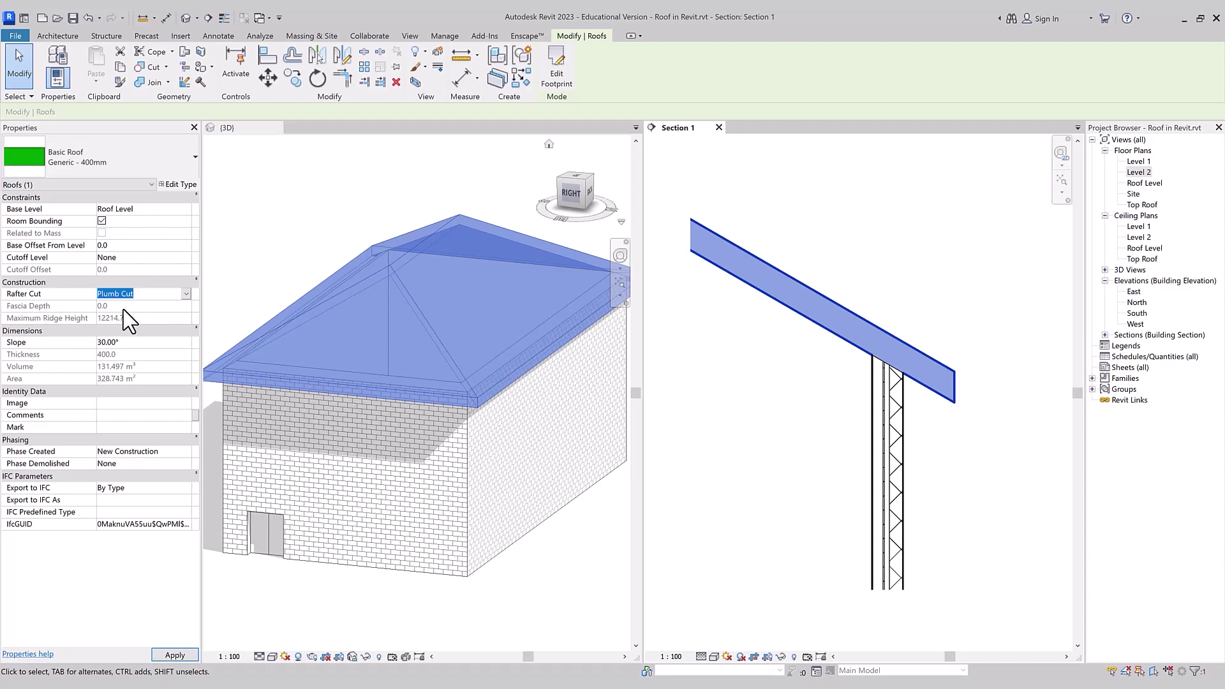
left_click(186, 294)
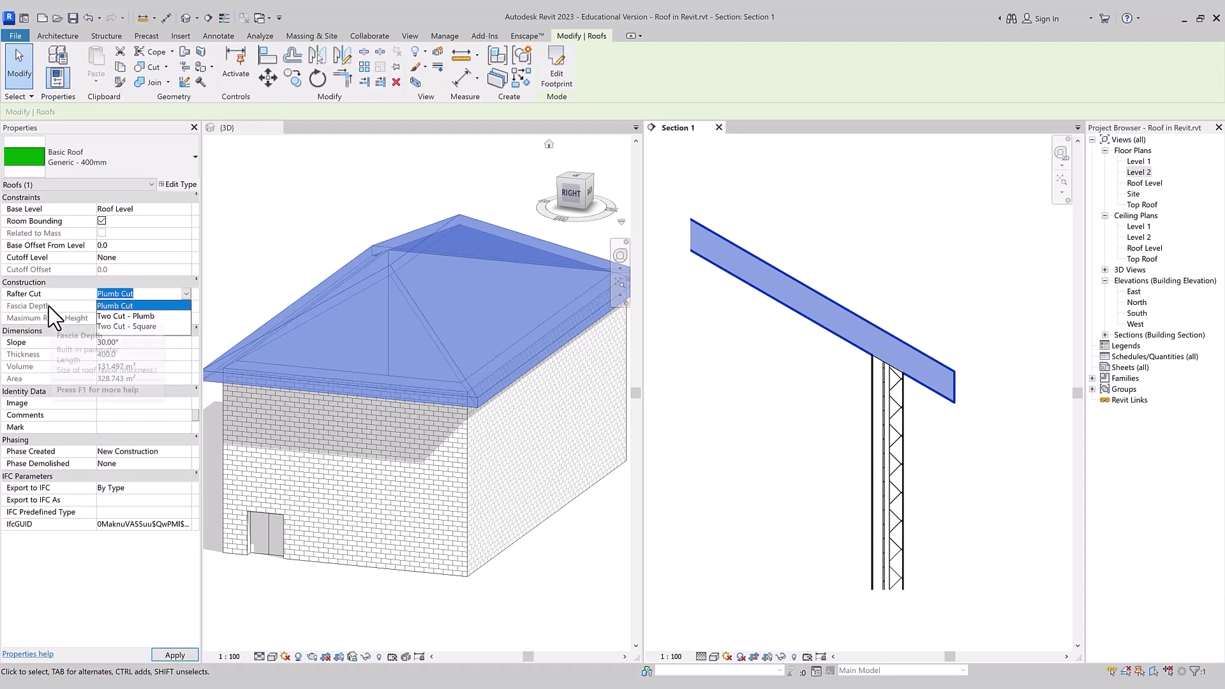
left_click(123, 316)
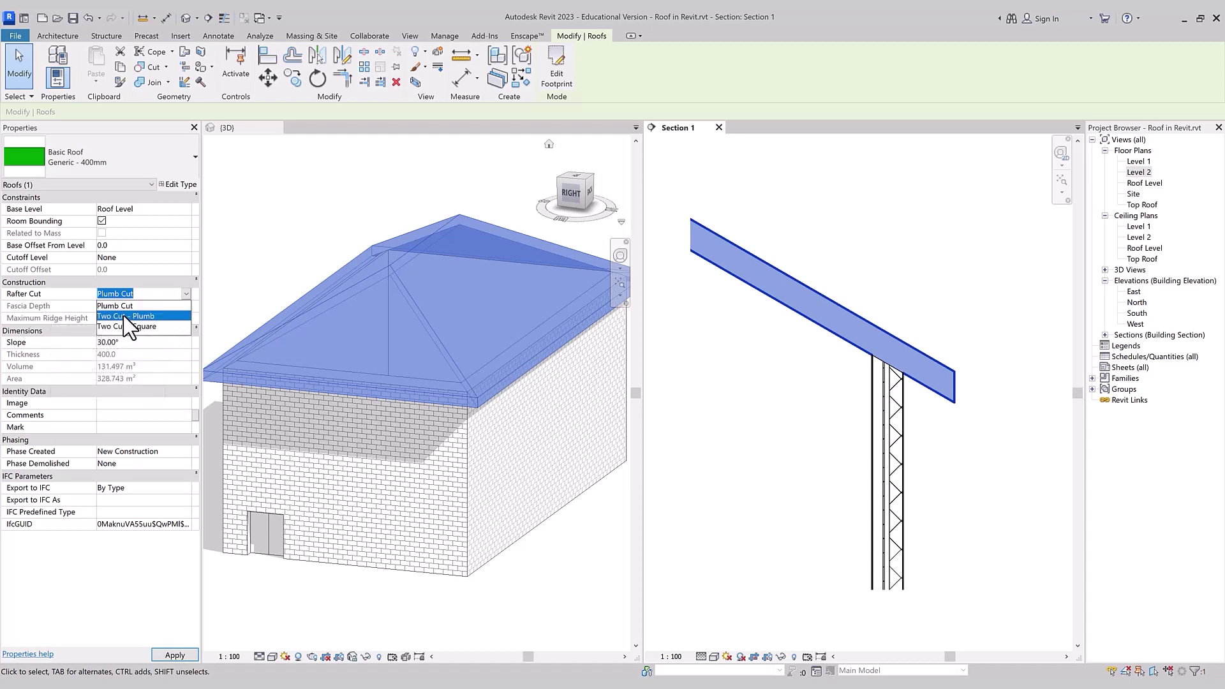
left_click(133, 307)
double_click(135, 307)
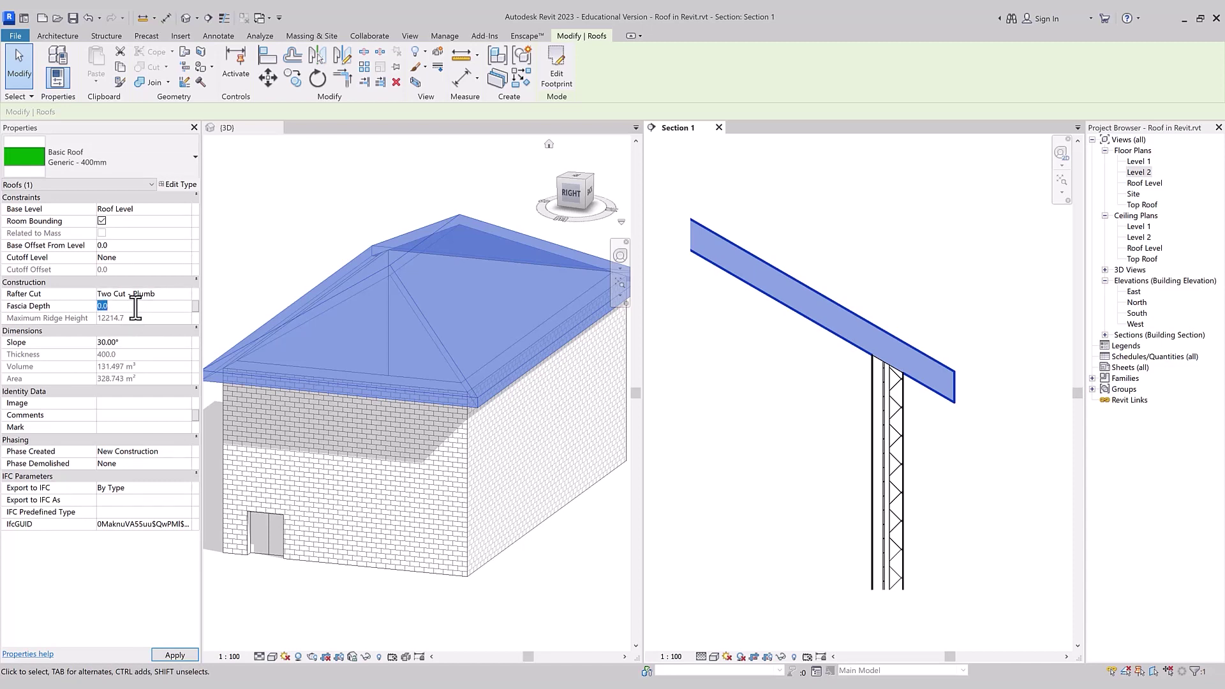
Set the hip roof's Fascia Depth to 50, then change it to 60
left_click(738, 470)
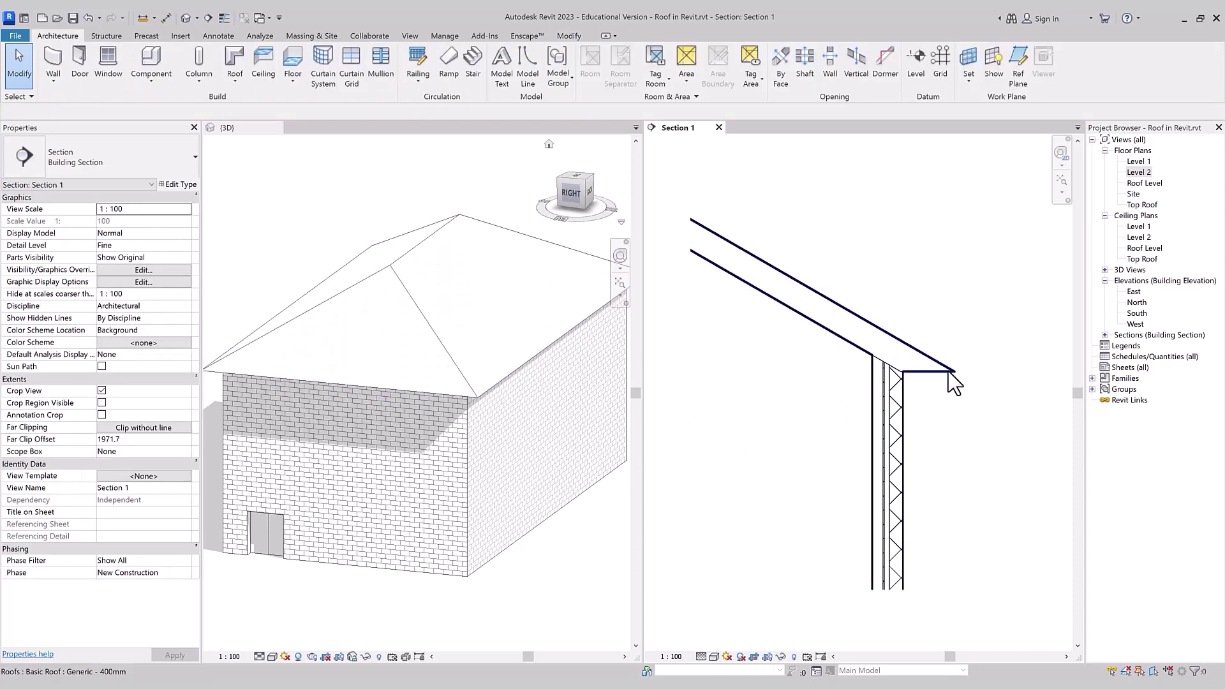
left_click(392, 364)
double_click(116, 307)
type("50")
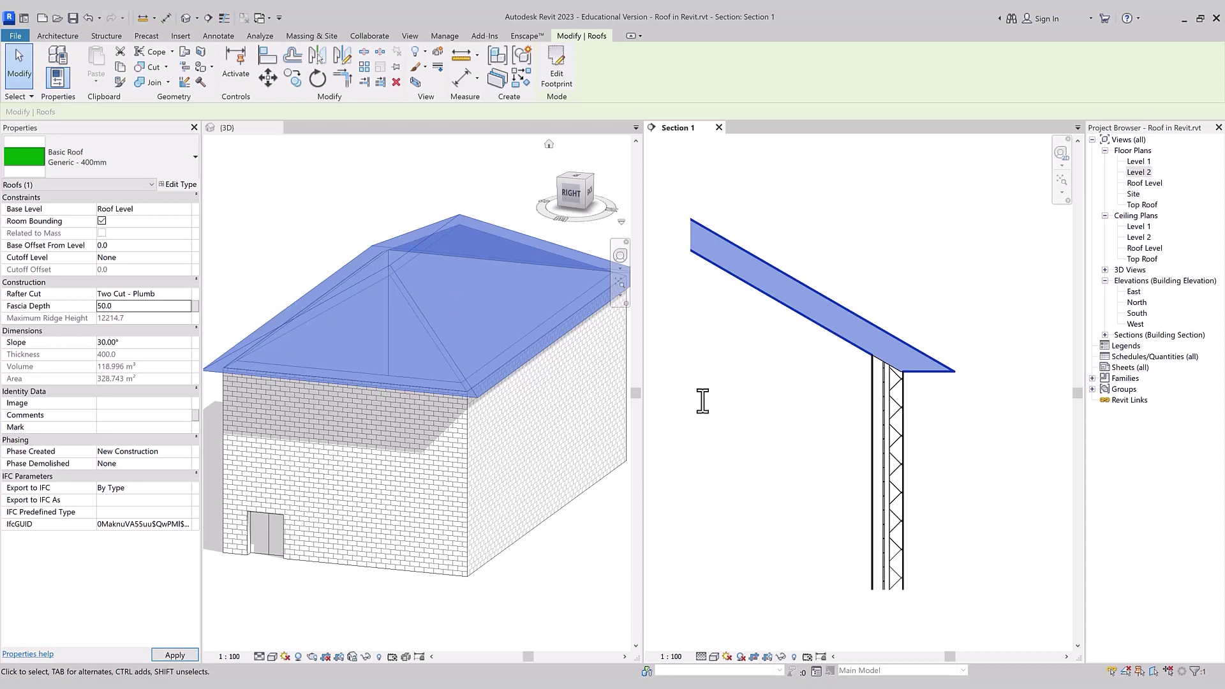
left_click(775, 424)
left_click(867, 352)
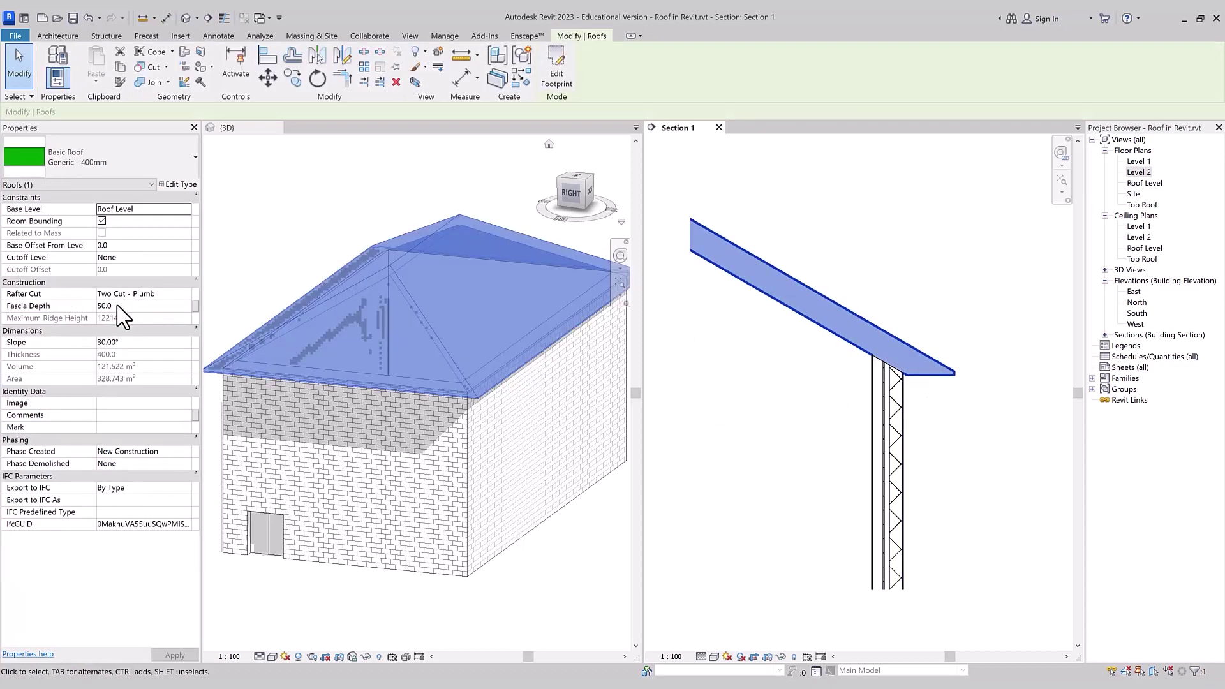
left_click(125, 305)
left_click(936, 402)
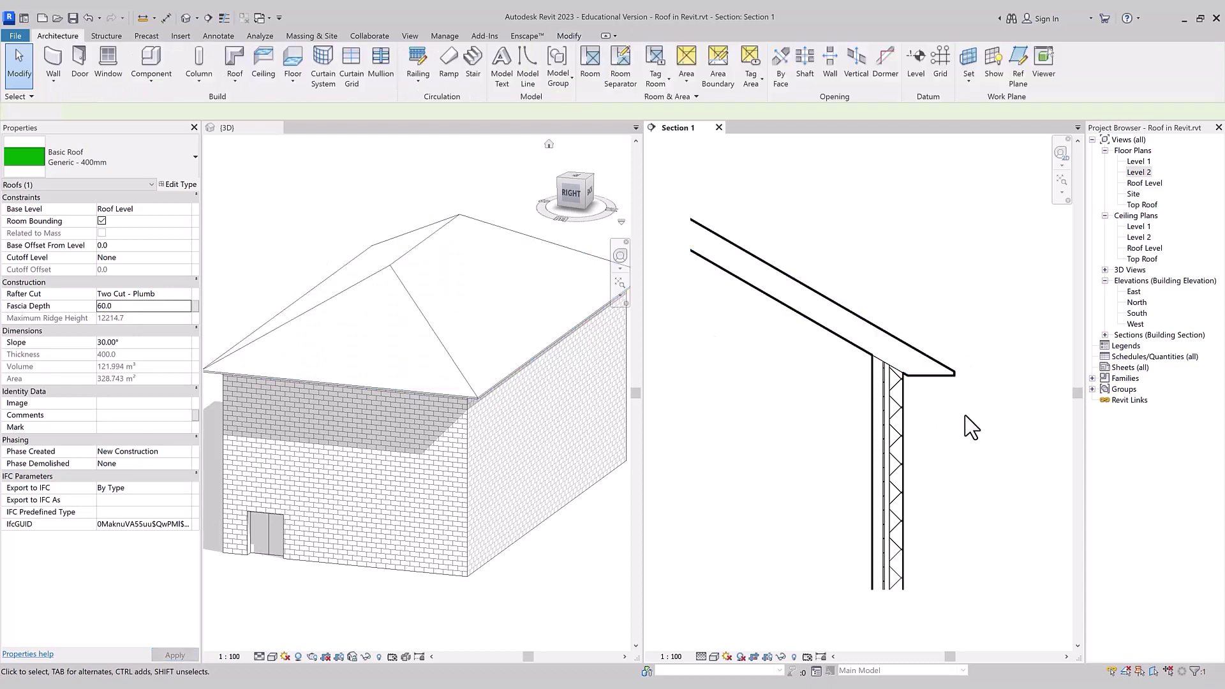
Switch the Rafter Cut to Two Cut - Square and set Fascia Depth back to 50
left_click(937, 377)
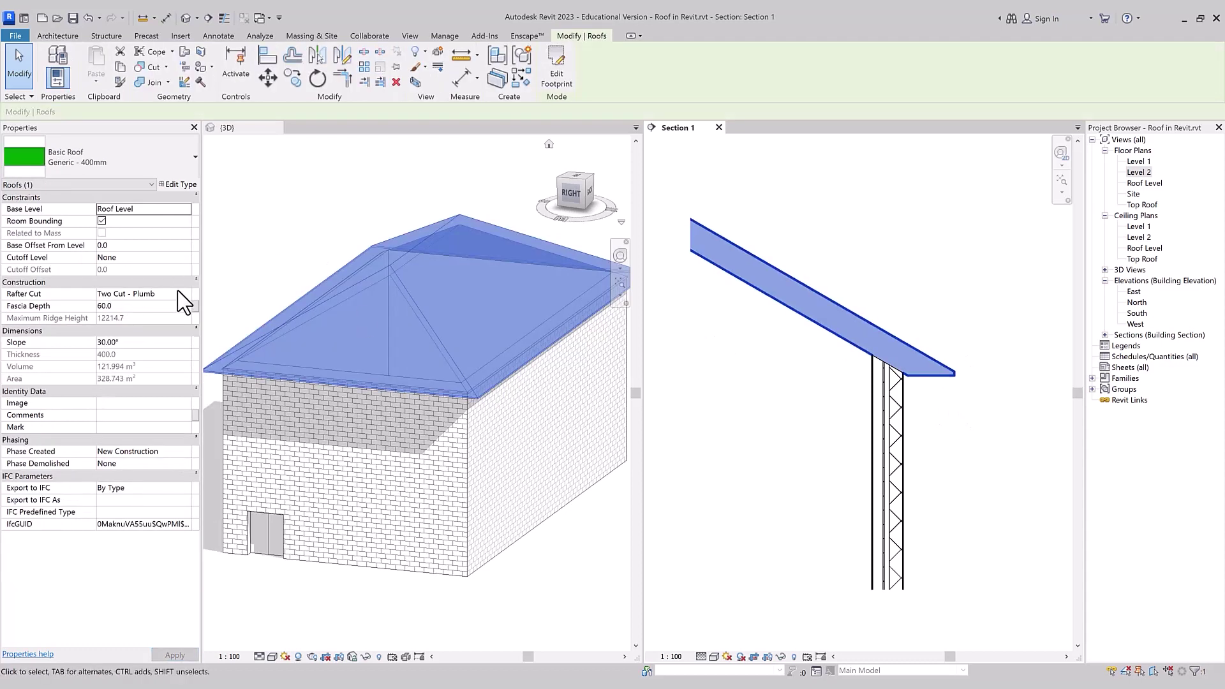
left_click(185, 294)
left_click(172, 327)
left_click(131, 309)
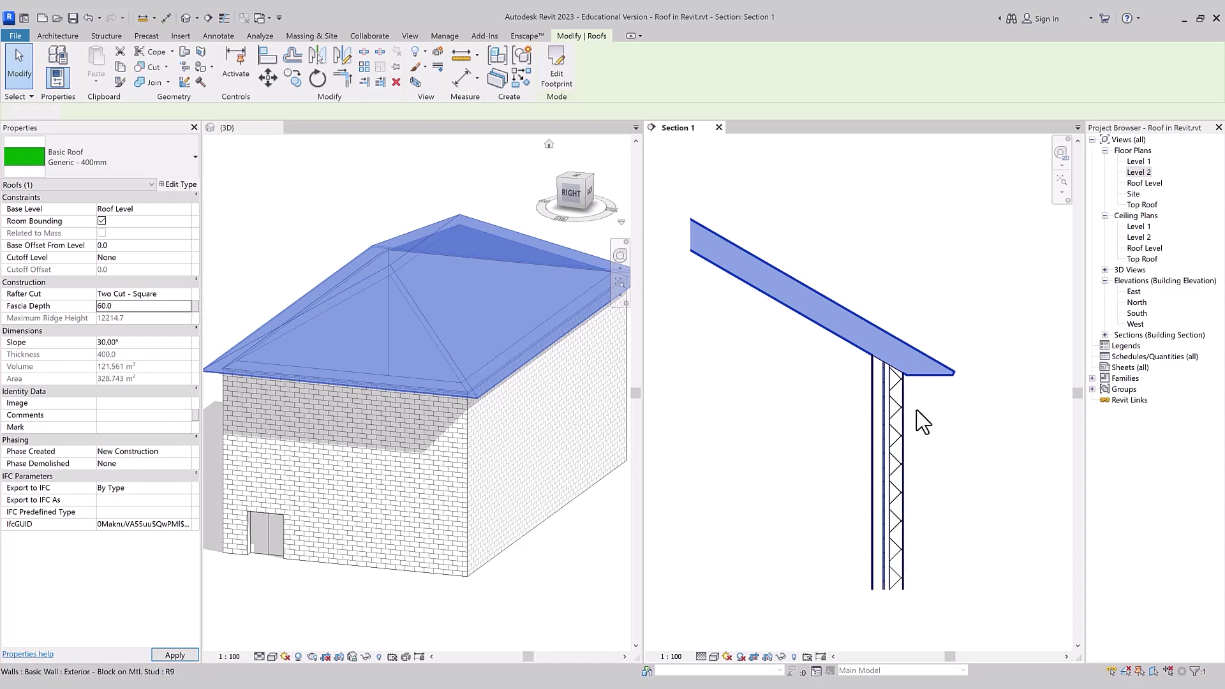
left_click(884, 414)
left_click(936, 376)
left_click(128, 308)
type("50")
key("Return")
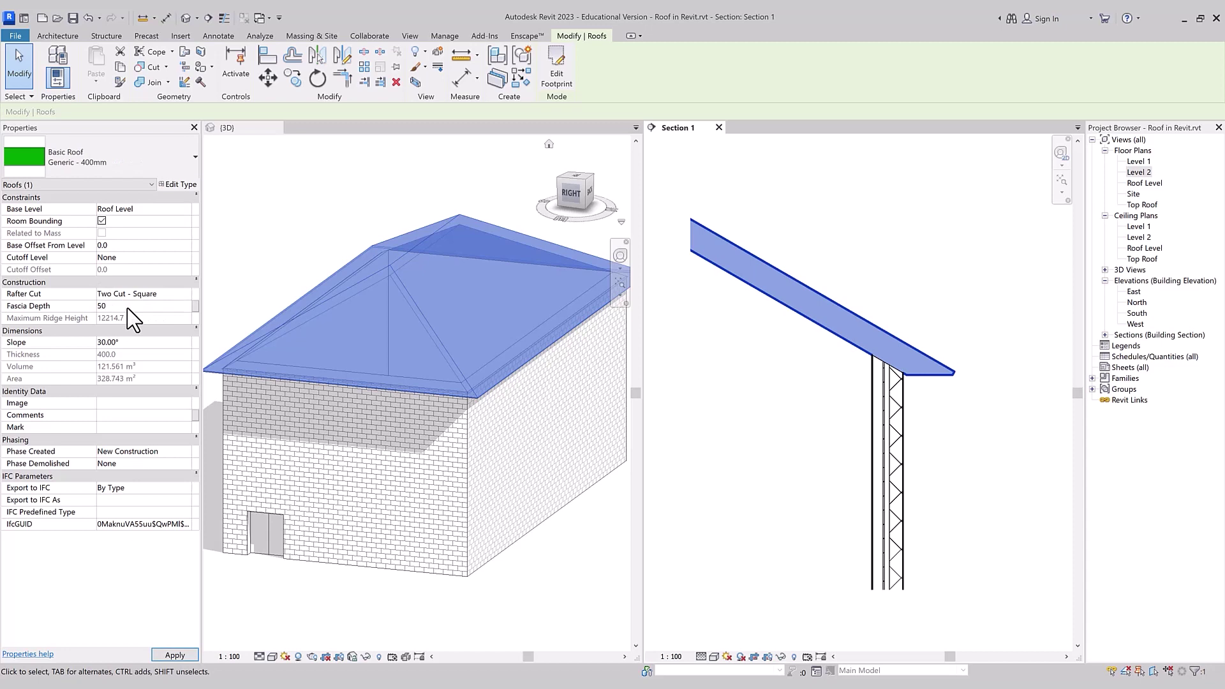
left_click(721, 411)
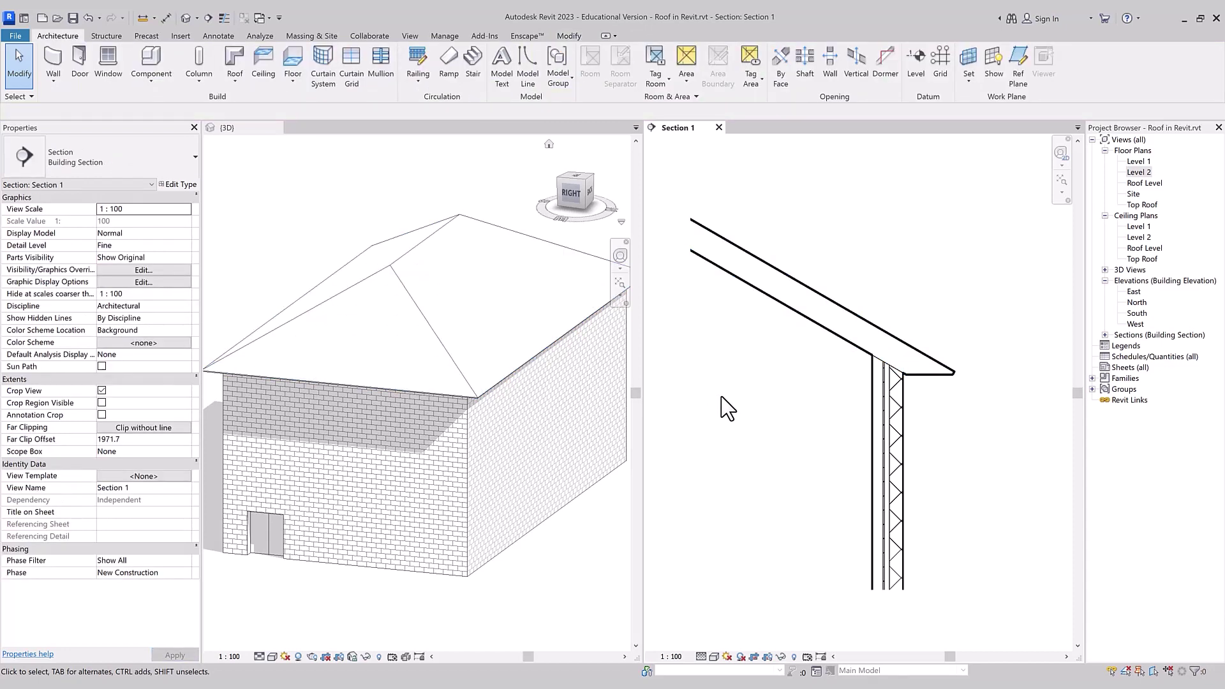